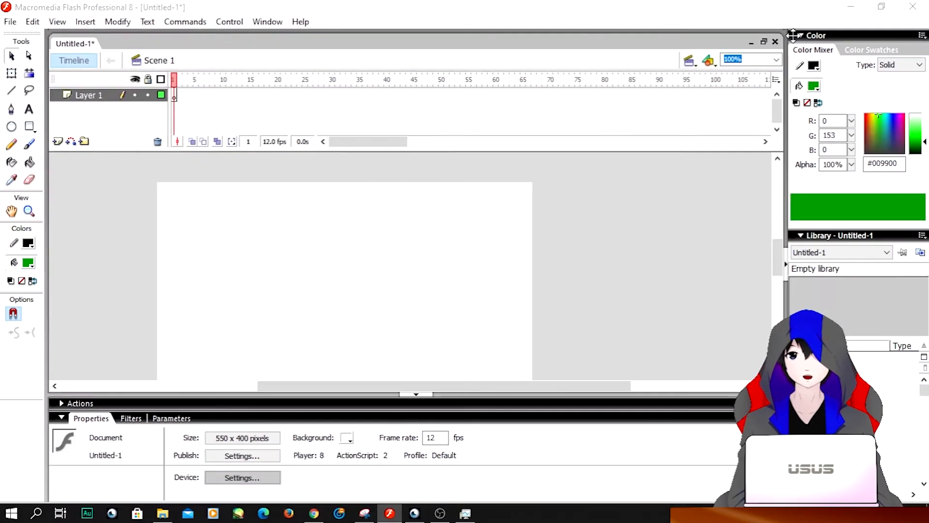
Step: Dock the Color and Library panels beside the Tools panel, with Library below Color
left_click_drag(662, 103, 86, 342)
left_click_drag(579, 124, 48, 37)
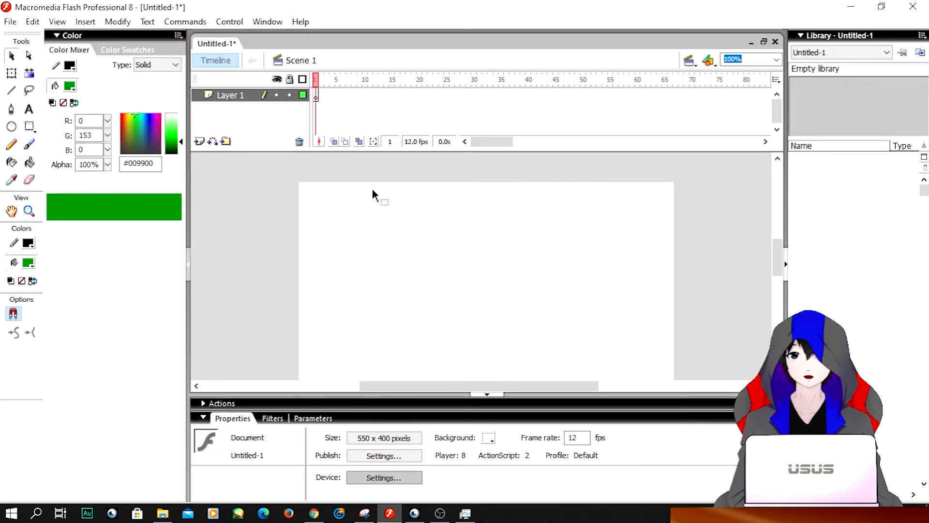
left_click_drag(793, 37, 793, 38)
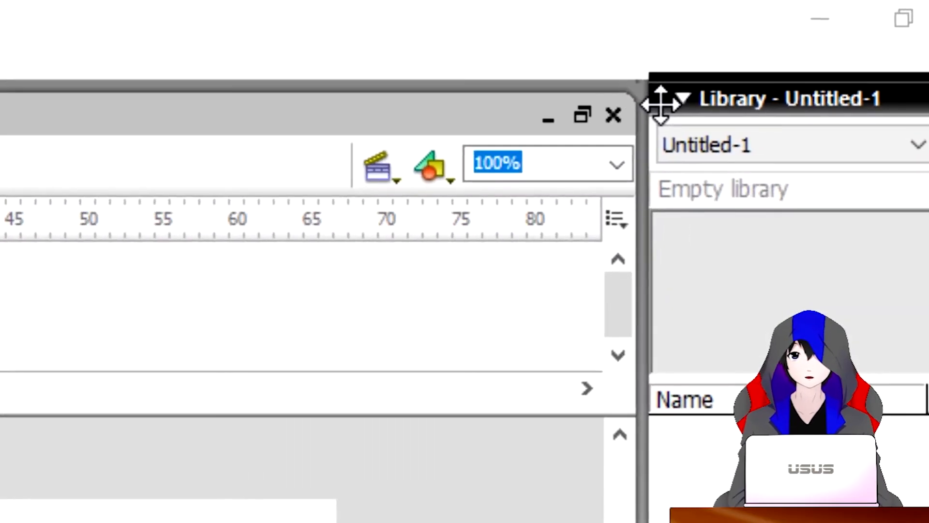
left_click_drag(661, 104, 55, 243)
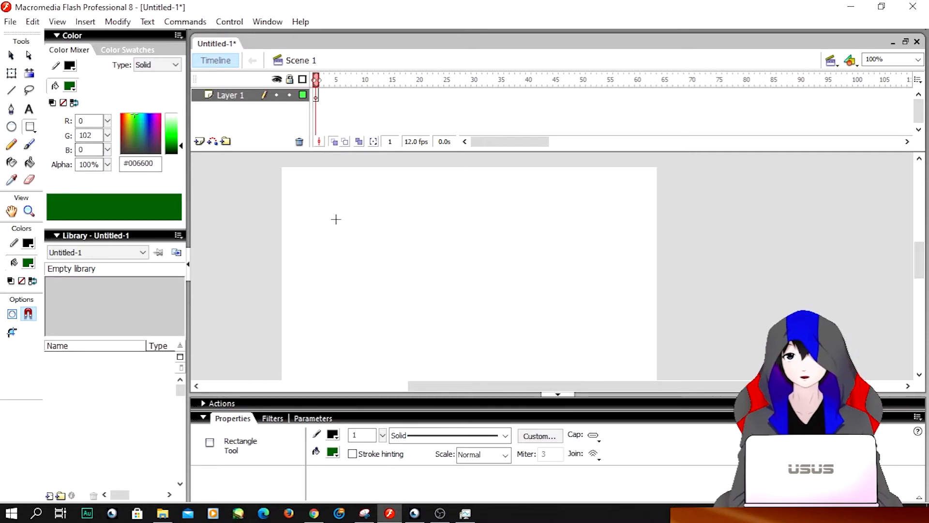
Step: Draw a dark green #006600 rectangle near the stage's upper-left corner and overlap it with a smaller red #FF0000 square
left_click_drag(329, 206, 376, 237)
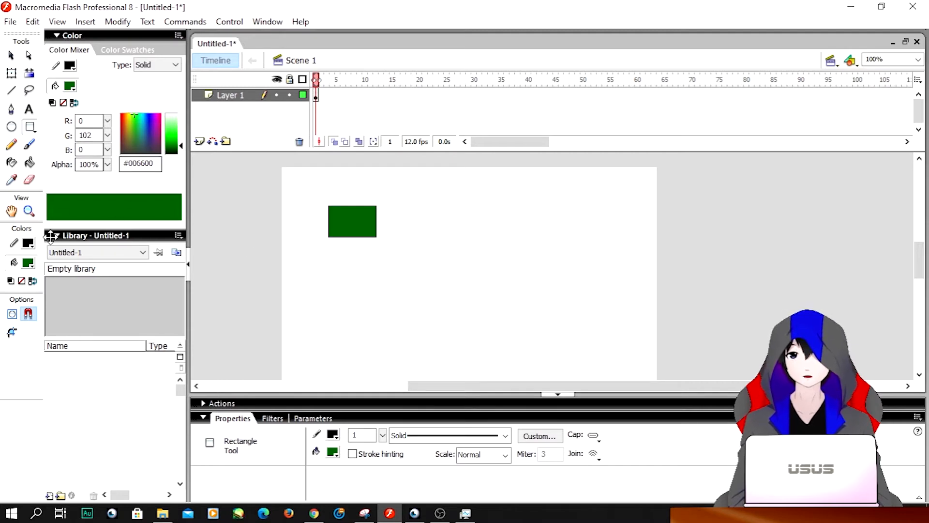
left_click(29, 265)
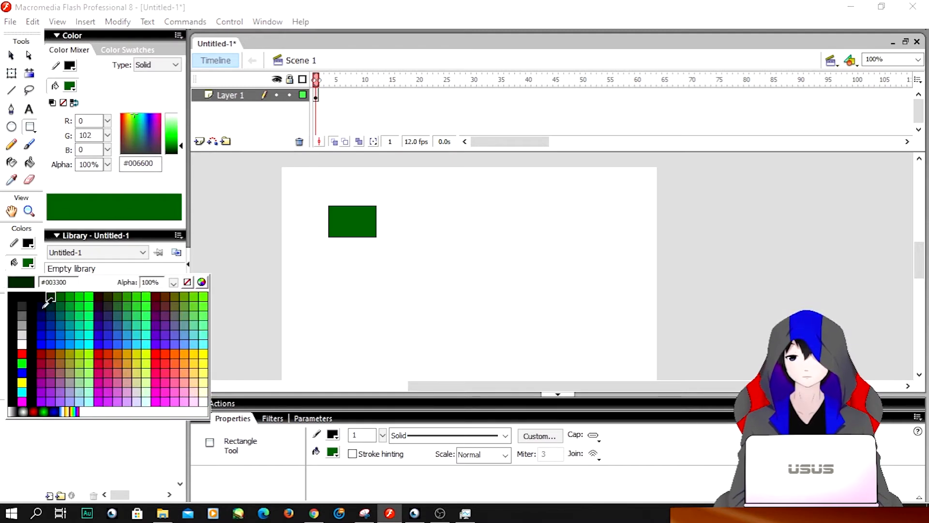
left_click(21, 358)
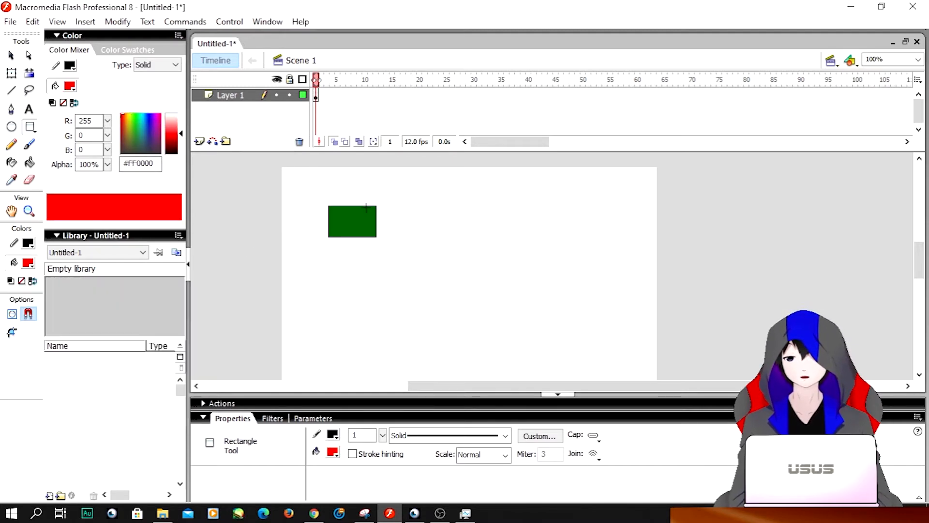
left_click_drag(338, 197, 366, 226)
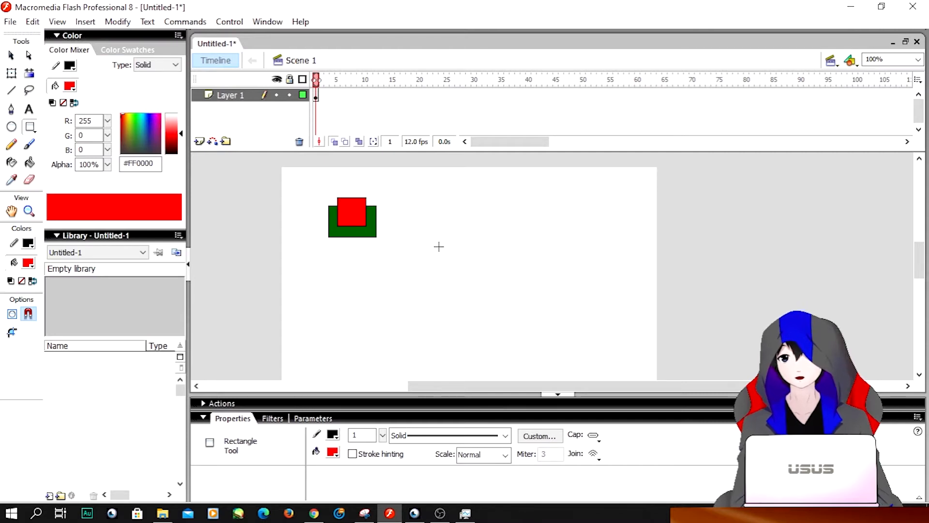
left_click(13, 57)
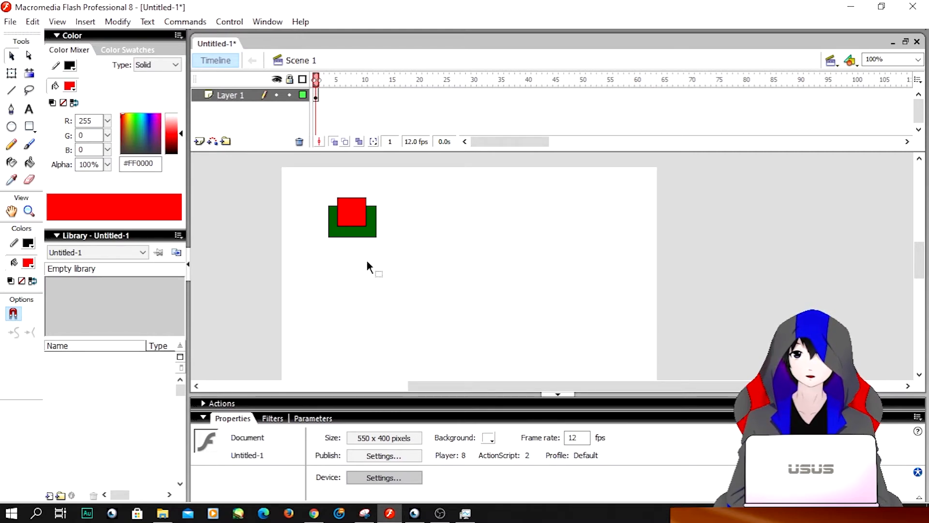
left_click_drag(409, 184, 277, 255)
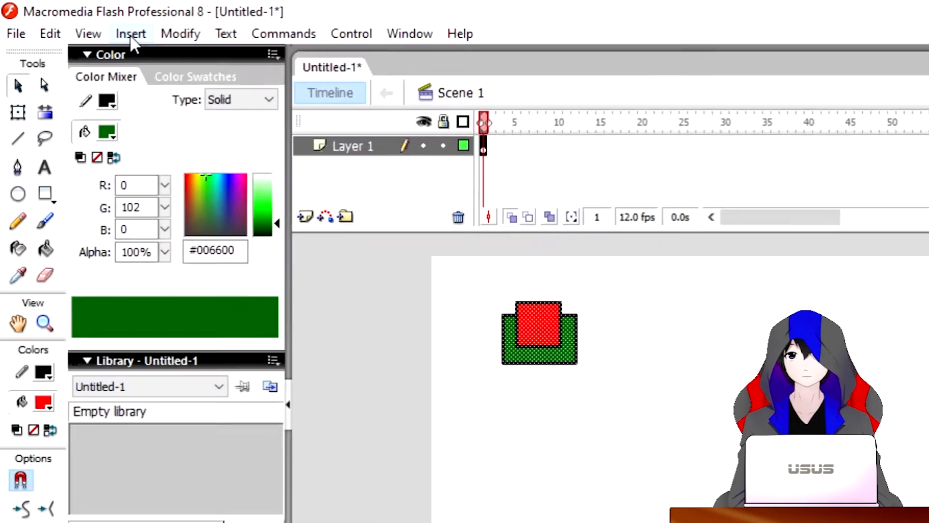
left_click(85, 21)
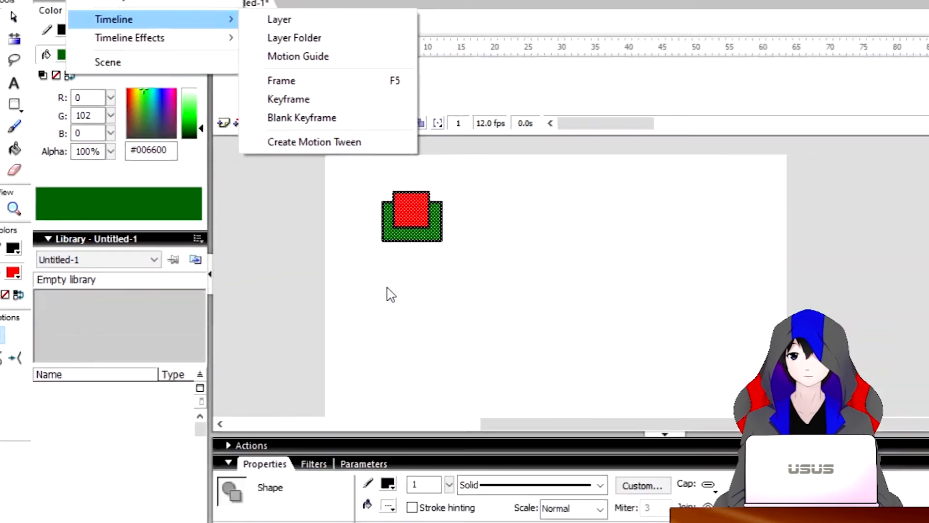
left_click(391, 294)
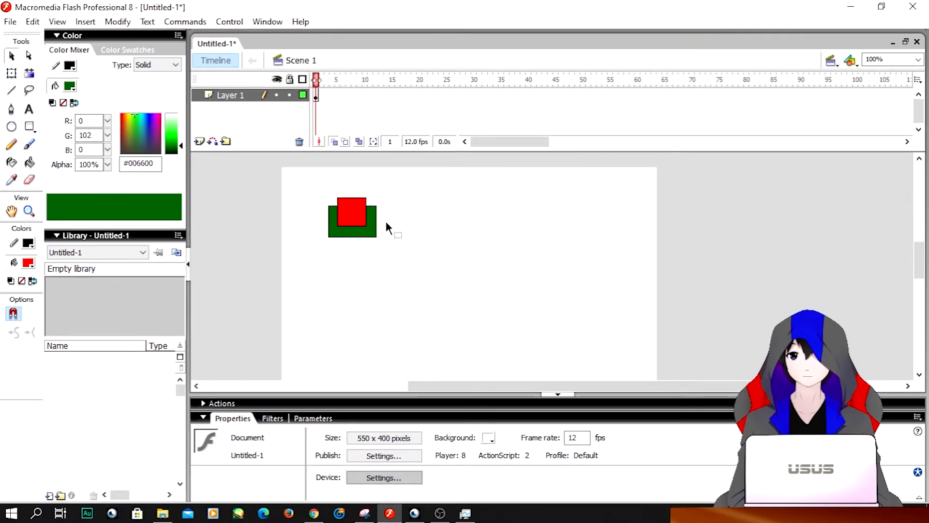
Step: Convert the two overlapping shapes together into a movie clip symbol named tombol1
left_click_drag(394, 185, 300, 256)
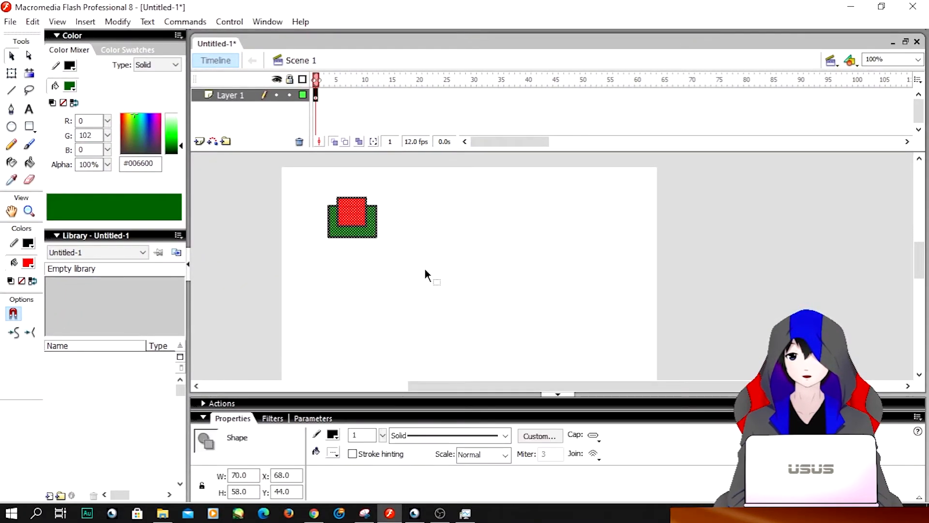
key("F8")
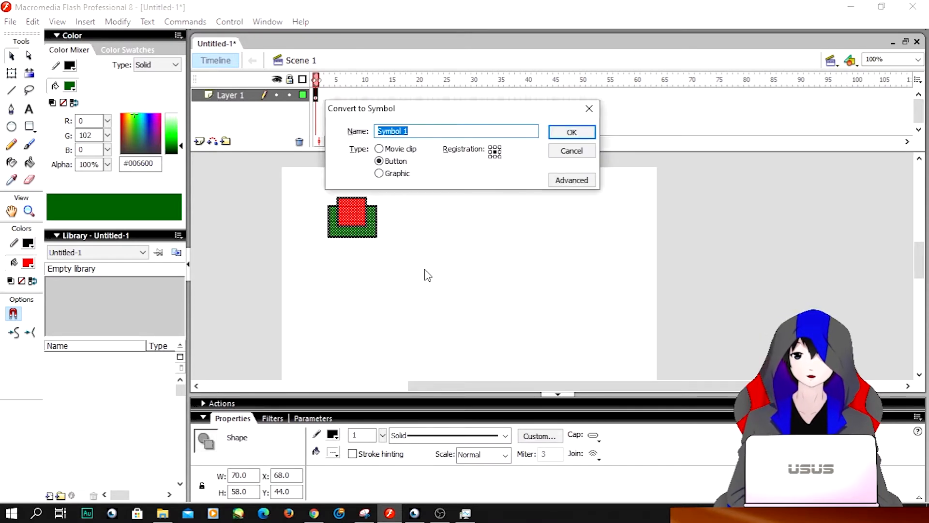
left_click_drag(425, 130, 374, 131)
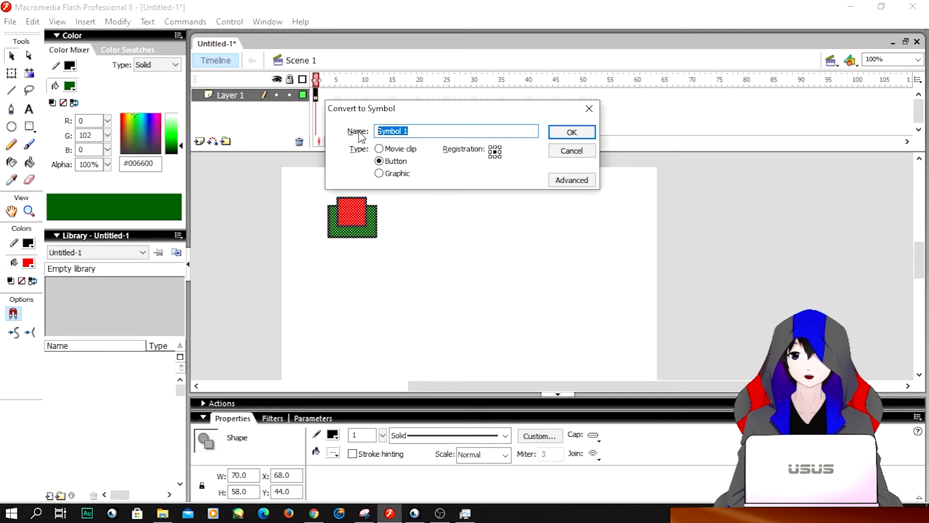
type("to")
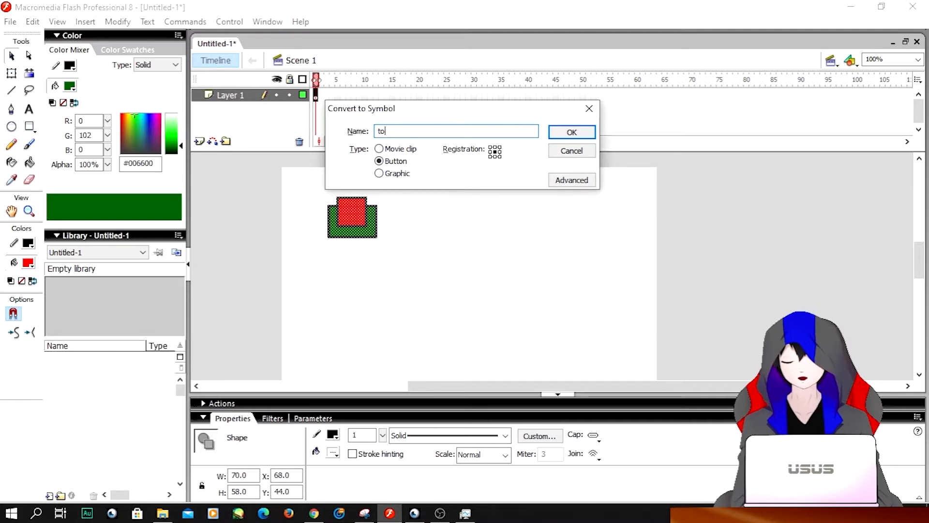
type("mbol 1")
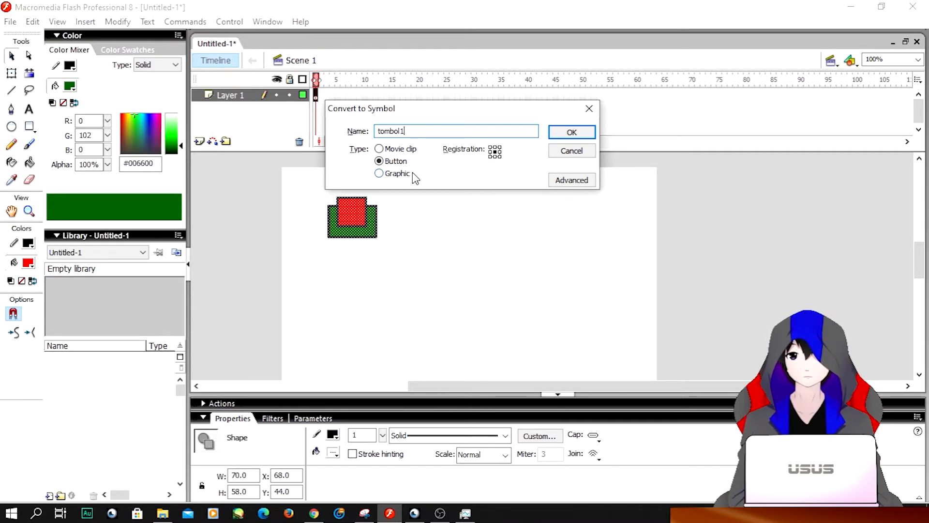
left_click(388, 152)
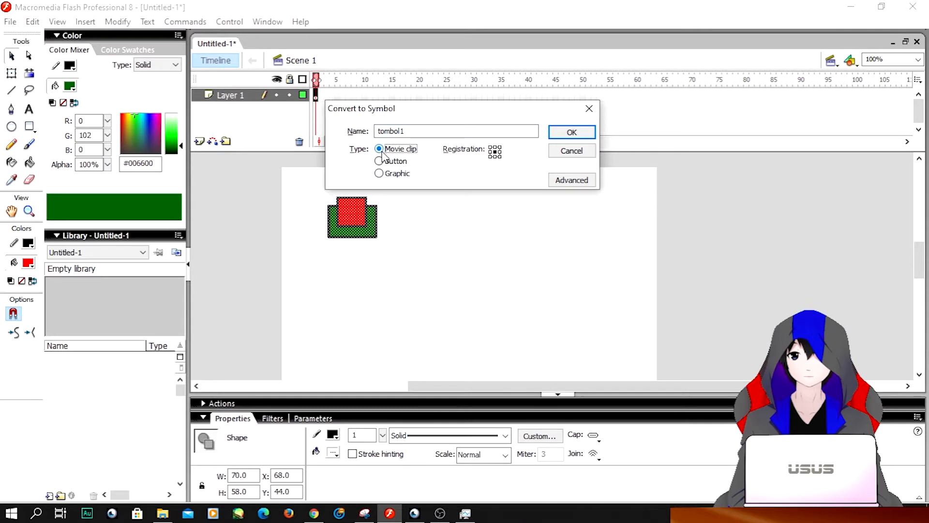
left_click(572, 135)
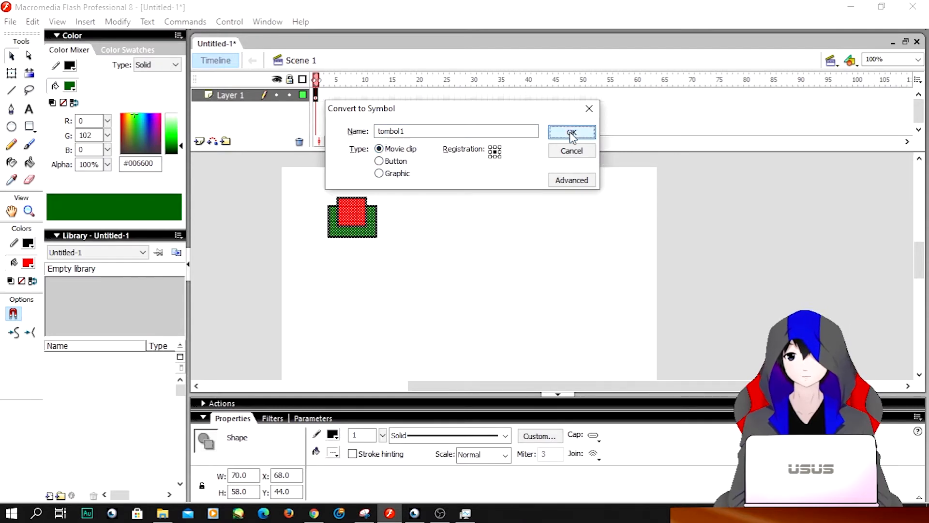
left_click(449, 272)
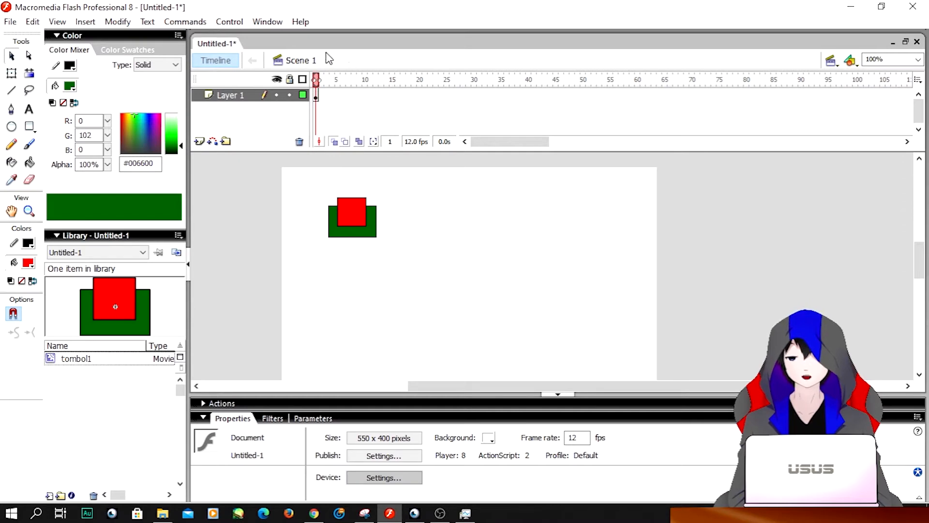
Step: Enter the tombol1 movie clip on the stage to view its own timeline, returning to Scene 1 each time
left_click_drag(76, 364, 362, 172)
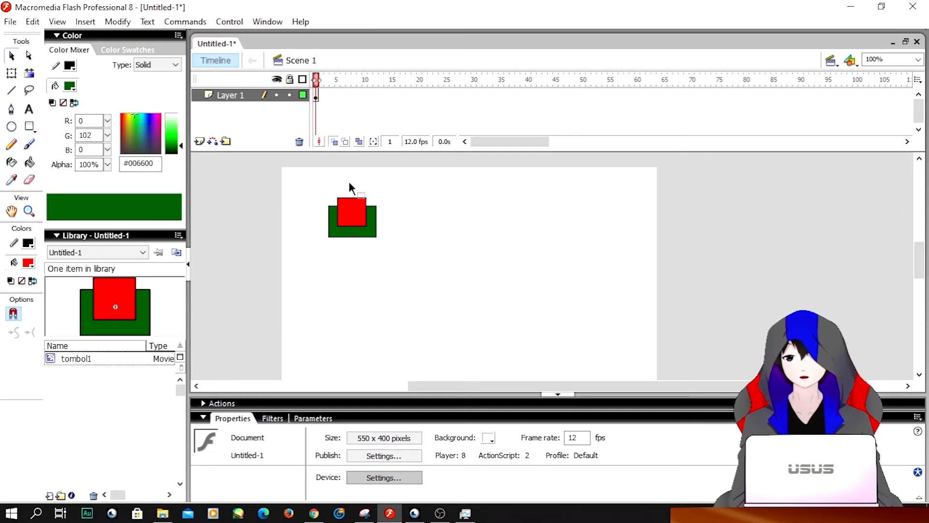
double_click(347, 222)
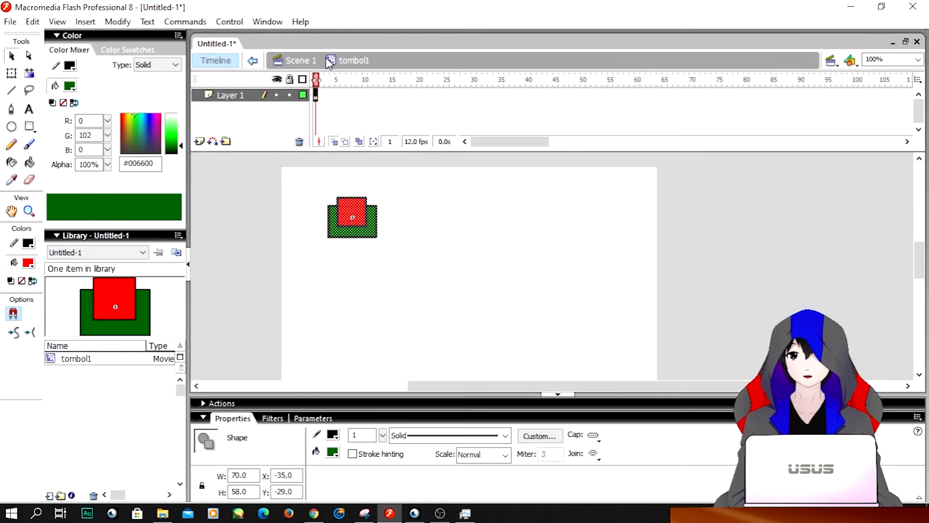
left_click(294, 62)
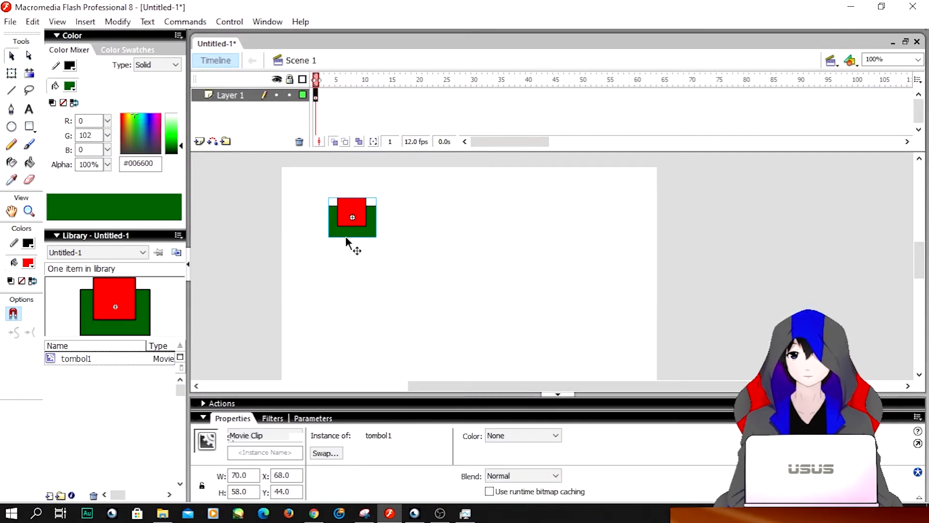
left_click(403, 240)
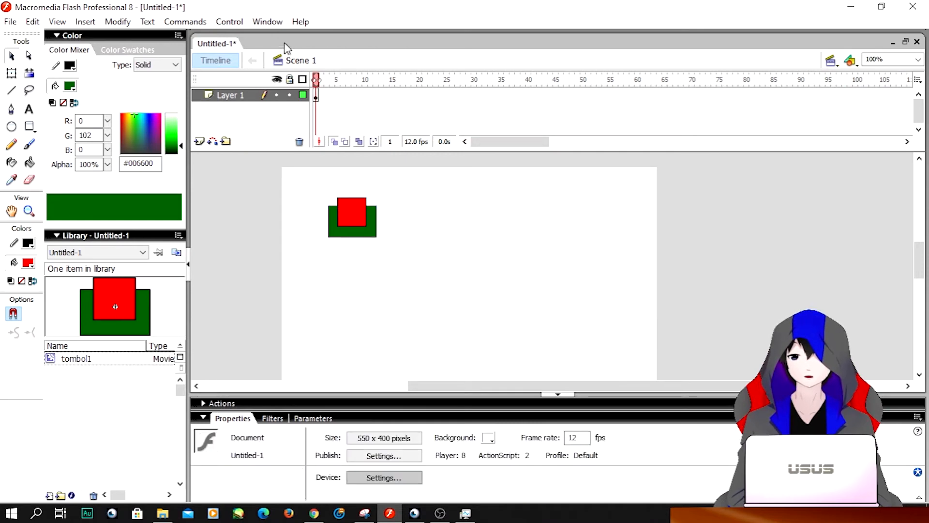
left_click(351, 208)
double_click(351, 213)
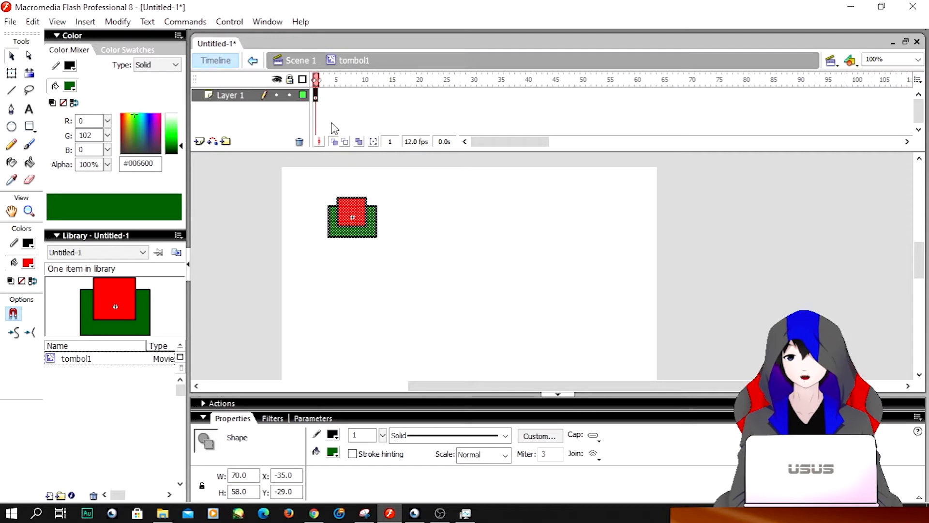
left_click(292, 62)
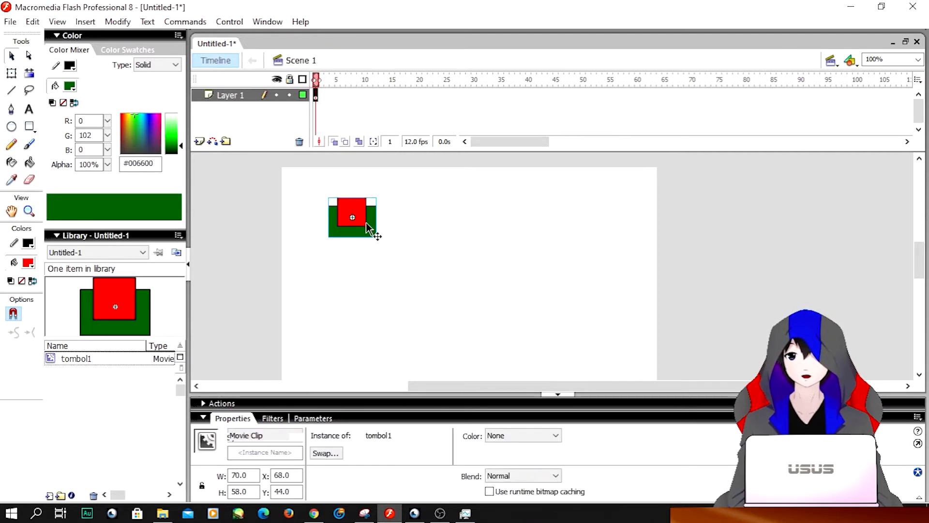
Step: Undo the conversion of the red and green shapes into the tombol1 movie clip
key("ctrl+z")
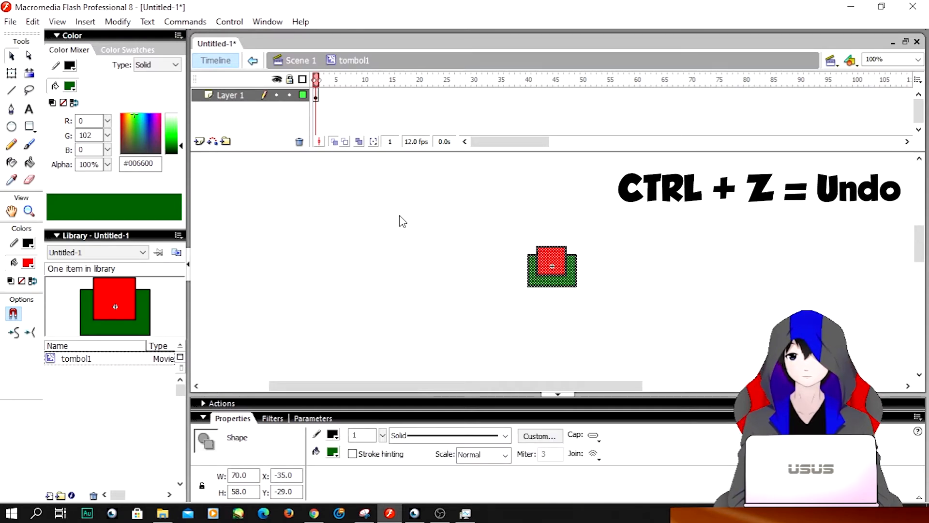
key("ctrl+z")
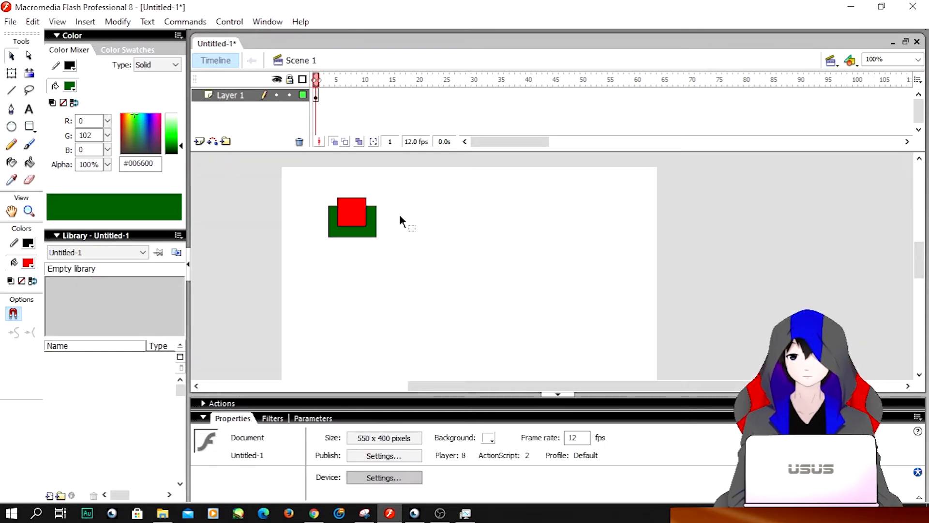
Step: Convert both overlapping shapes into a graphic symbol with the default name and open it for in-place editing
left_click(348, 215)
left_click_drag(404, 179, 312, 272)
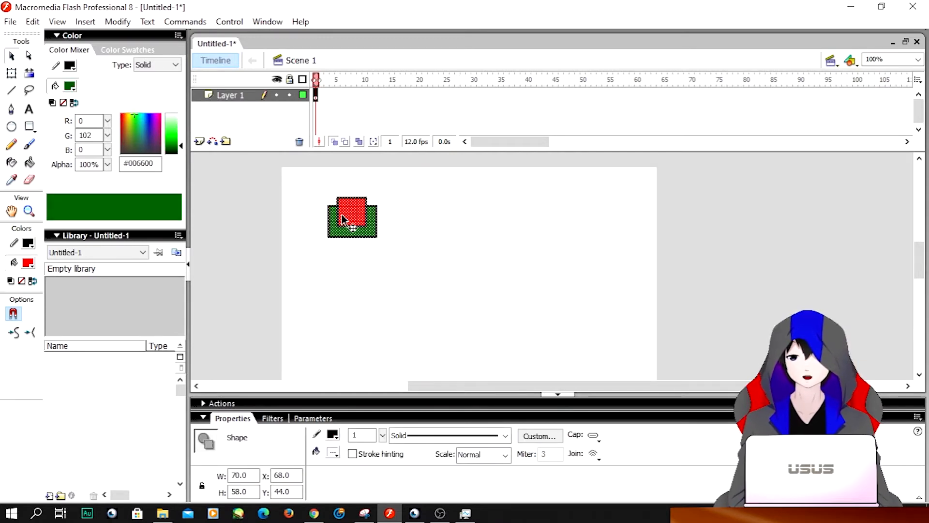
key("F8")
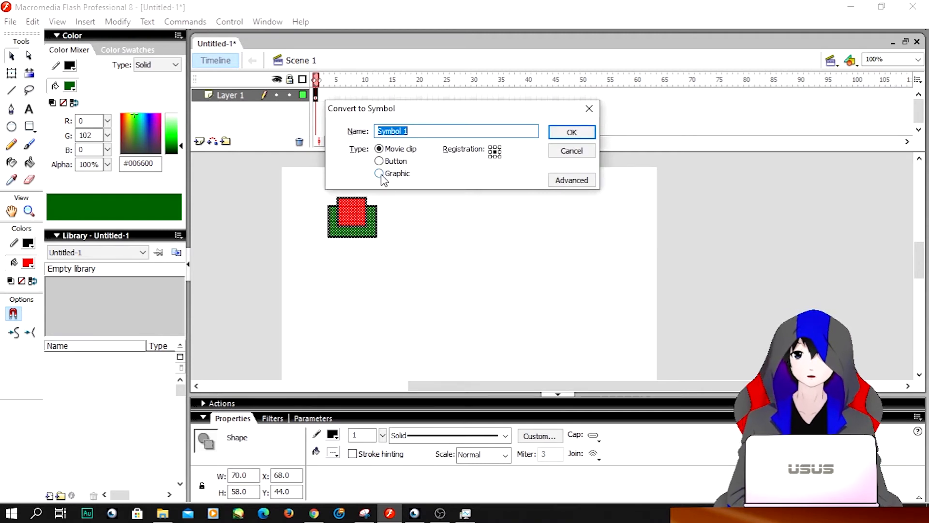
left_click(379, 174)
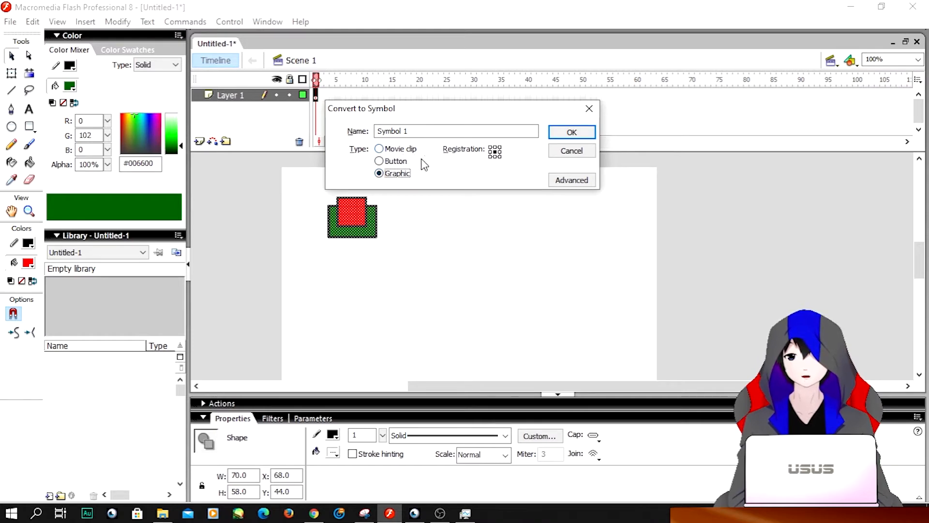
left_click(571, 135)
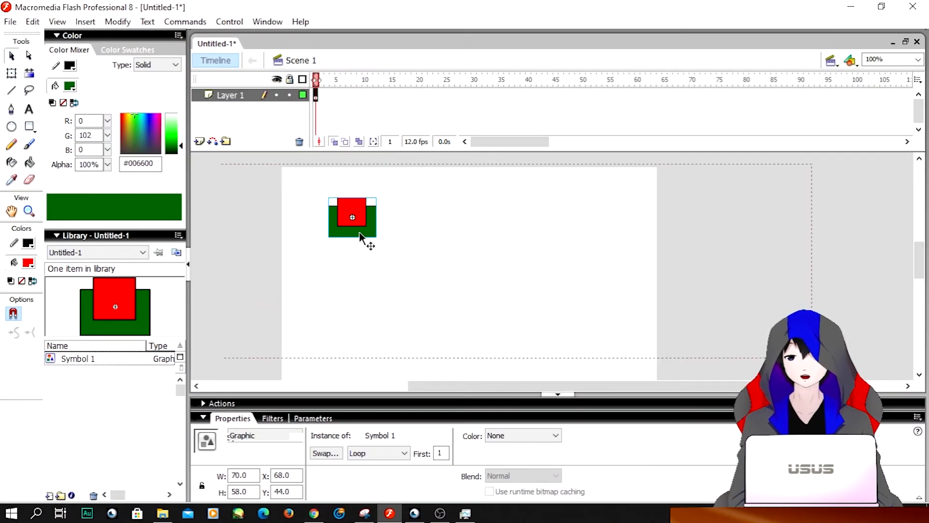
double_click(605, 111)
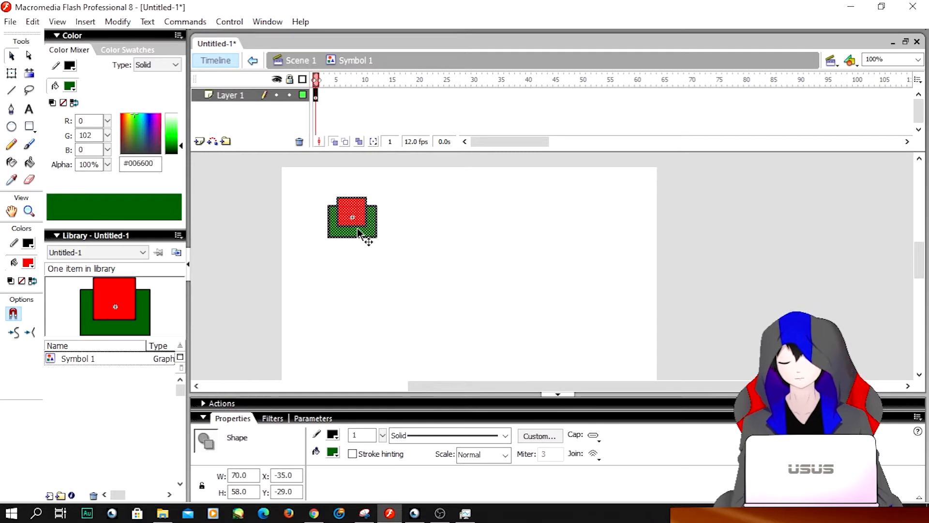
Step: Undo the conversion of the red and green shapes into a graphic symbol
key("ctrl+z")
key("ctrl+z")
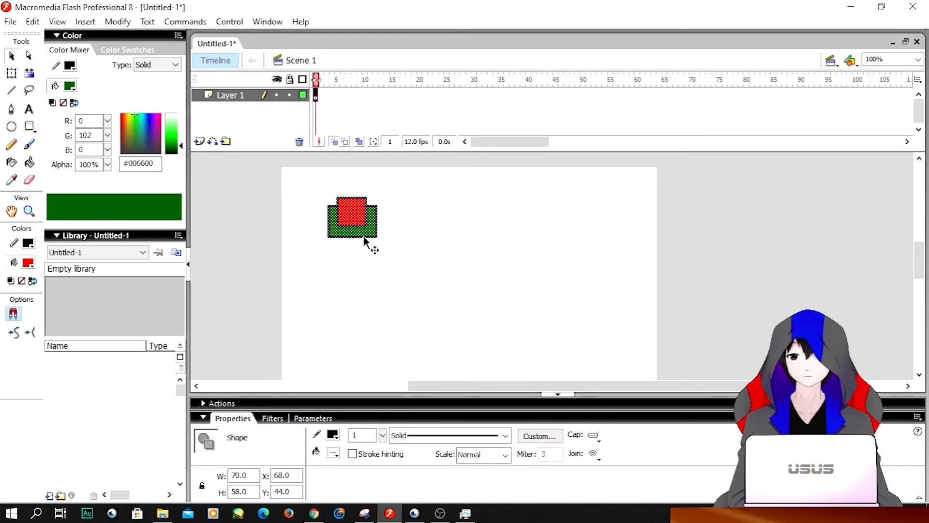
left_click(390, 293)
left_click_drag(313, 268, 385, 191)
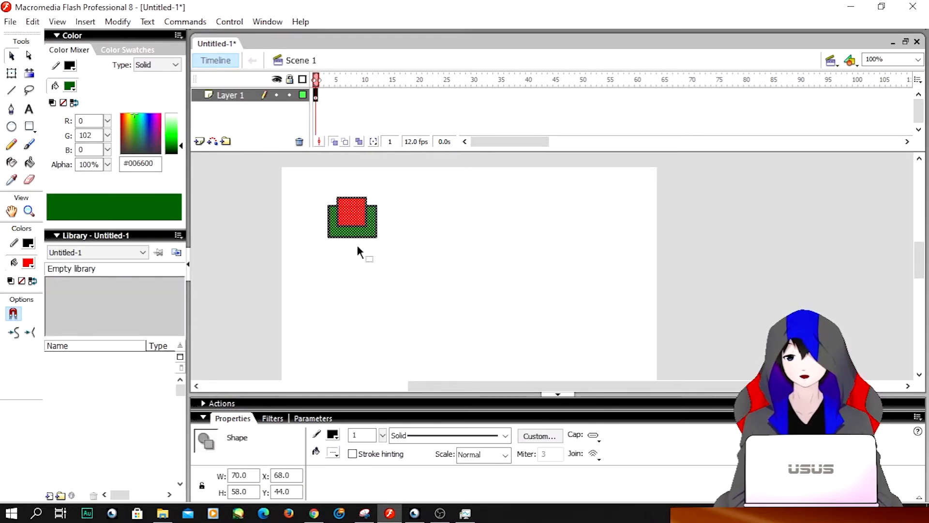
right_click(356, 214)
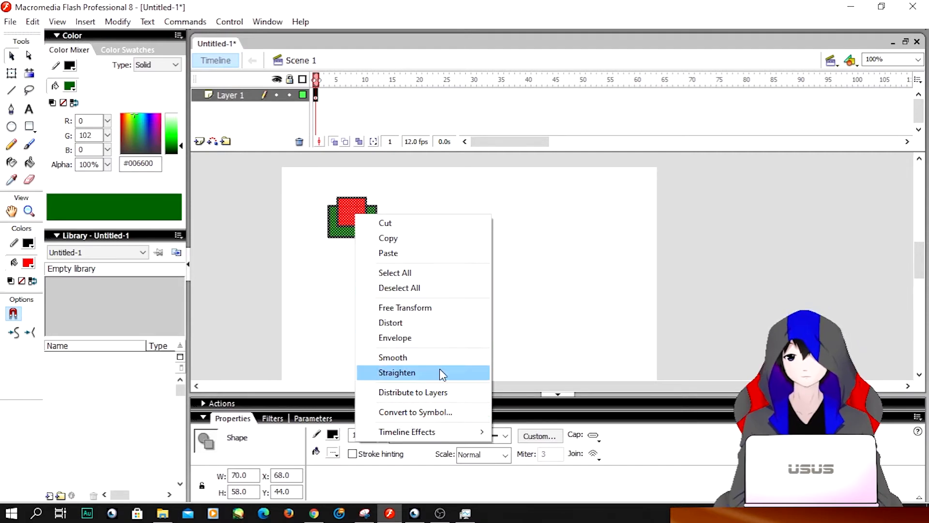
left_click(462, 207)
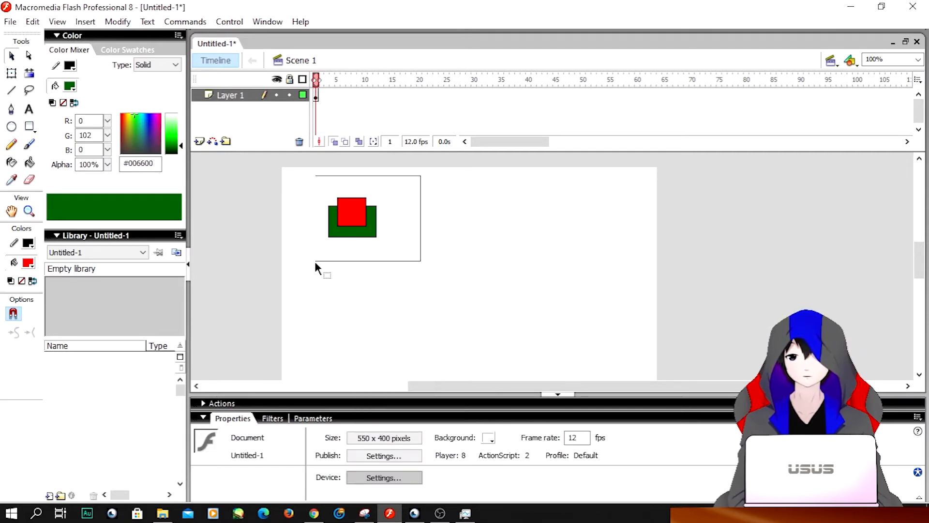
Step: Convert both overlapping shapes into a button symbol named tombol1
key("ctrl+a")
key("F8")
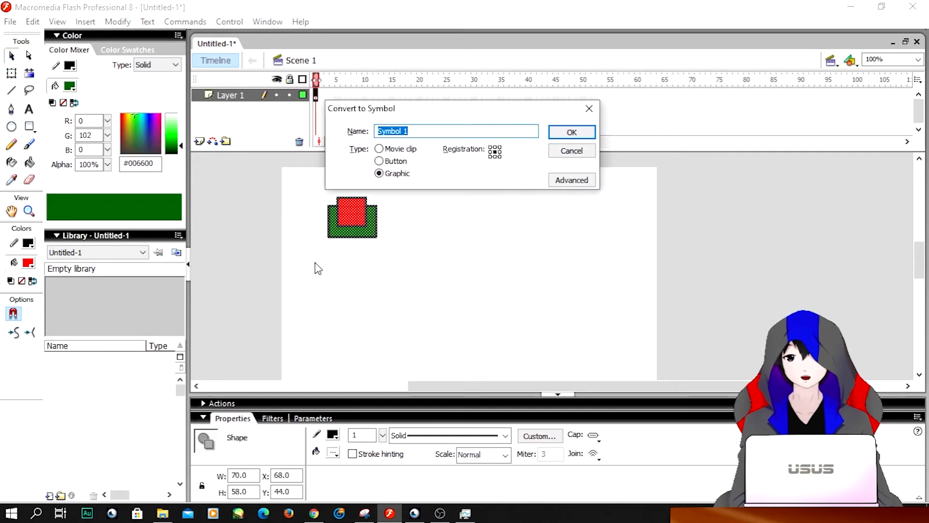
left_click_drag(419, 130, 349, 141)
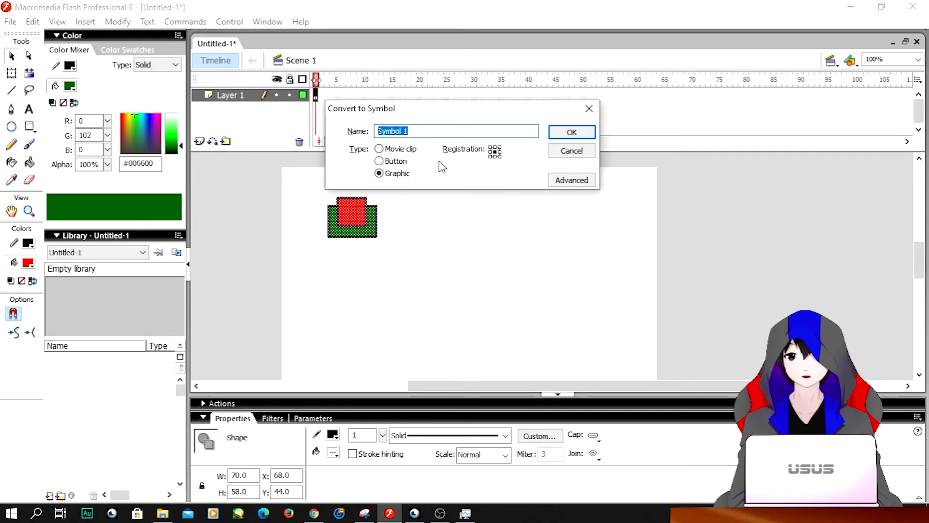
type("tombol1")
left_click(390, 162)
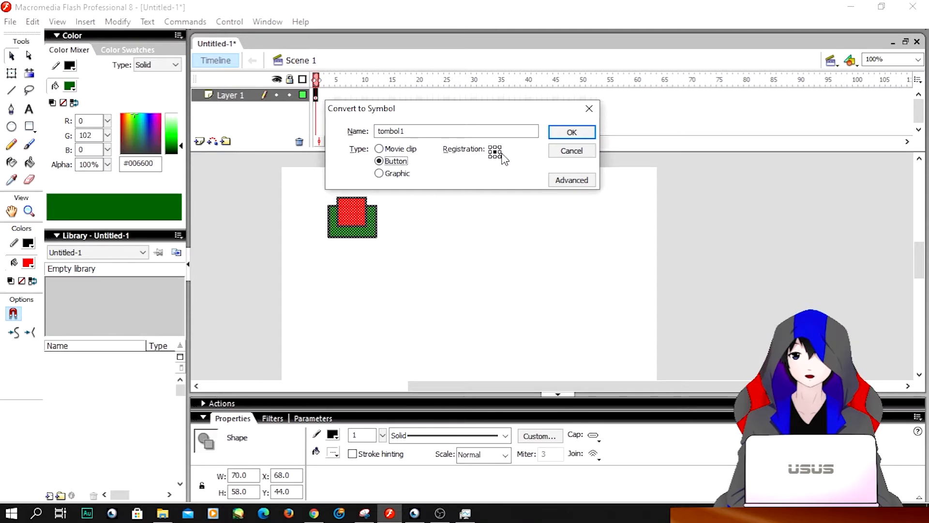
left_click(572, 135)
left_click(413, 268)
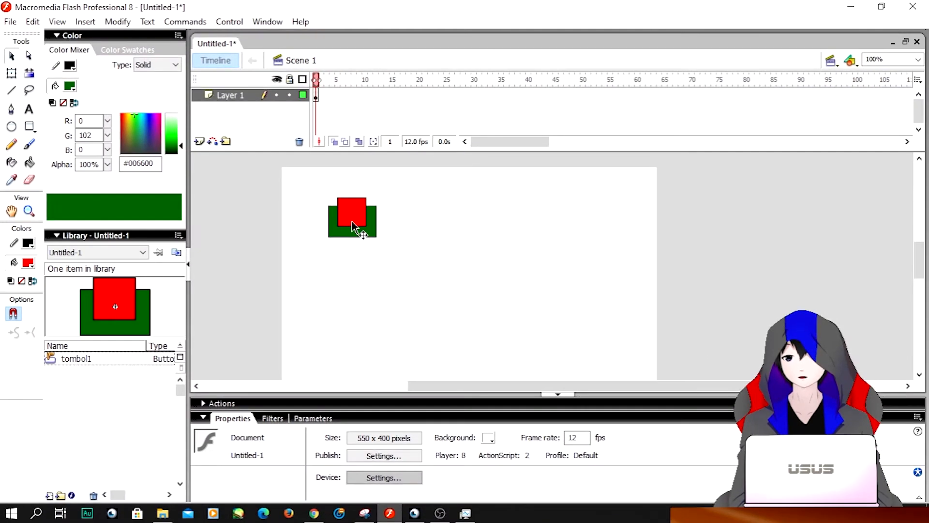
Step: Open the tombol1 button on the stage for in-place editing and insert a keyframe on its Over frame
double_click(353, 222)
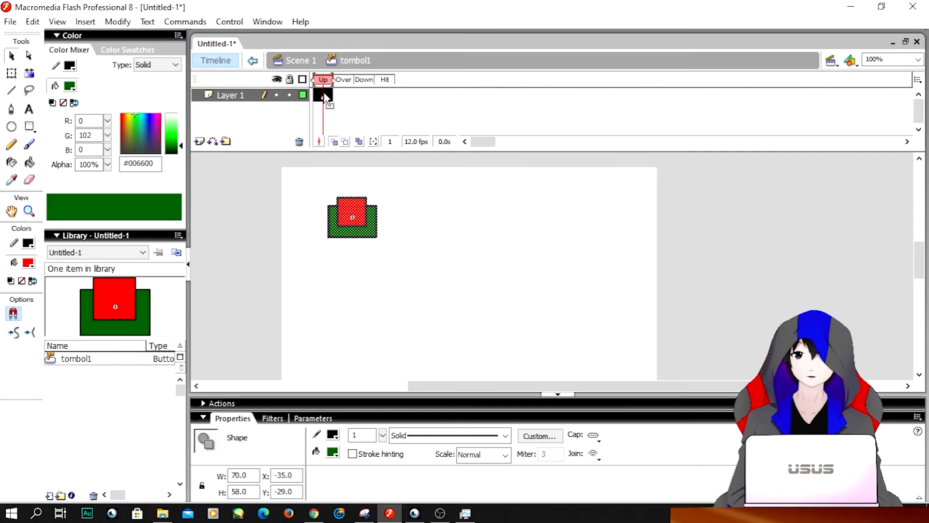
left_click(395, 233)
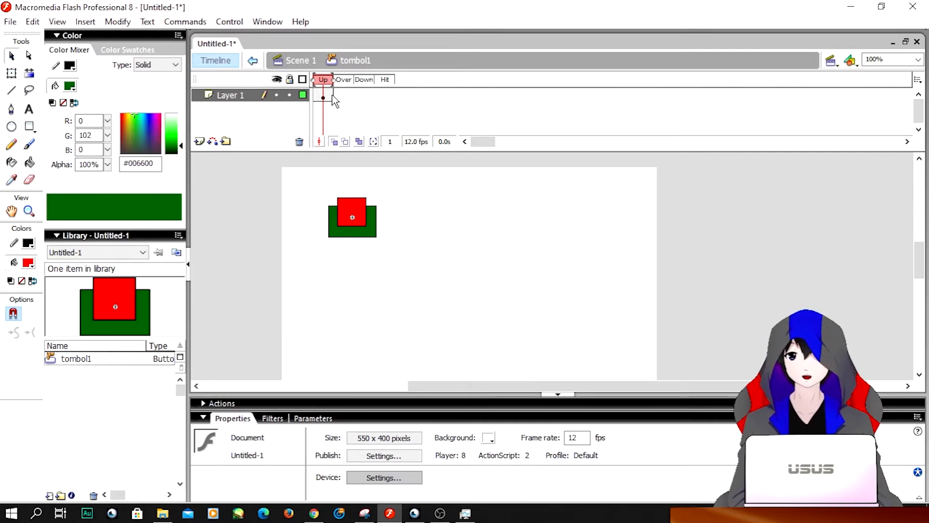
left_click_drag(338, 95, 350, 95)
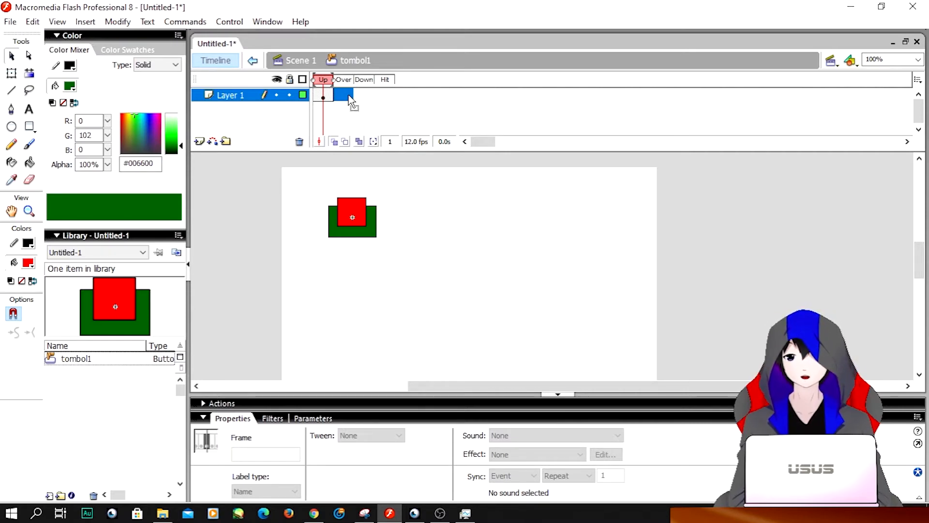
key("F6")
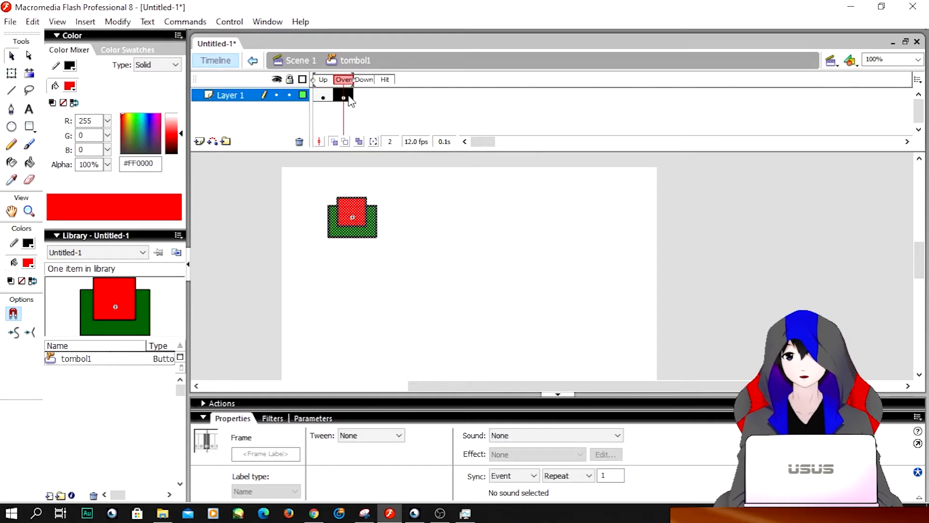
left_click(323, 97)
left_click(343, 97)
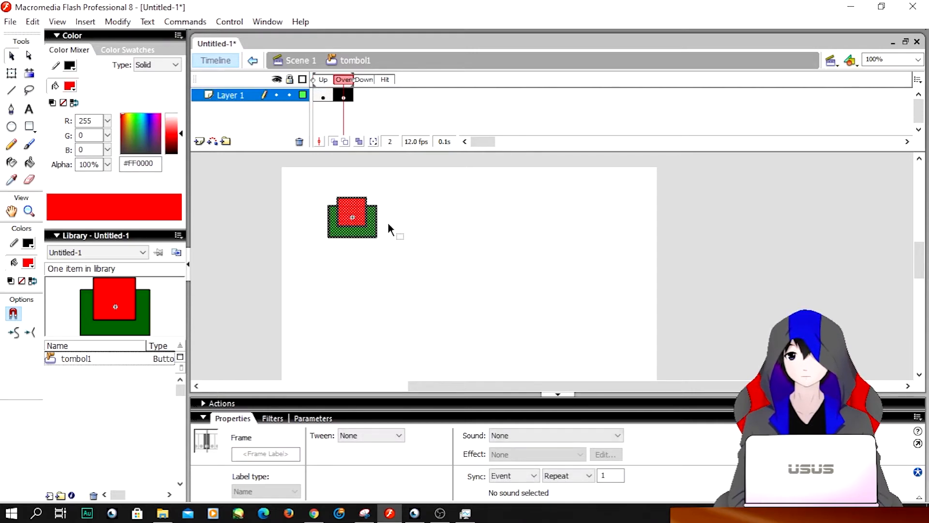
Step: Change the fill of the red square on the Over frame to yellow (#FFFF00)
left_click(417, 222)
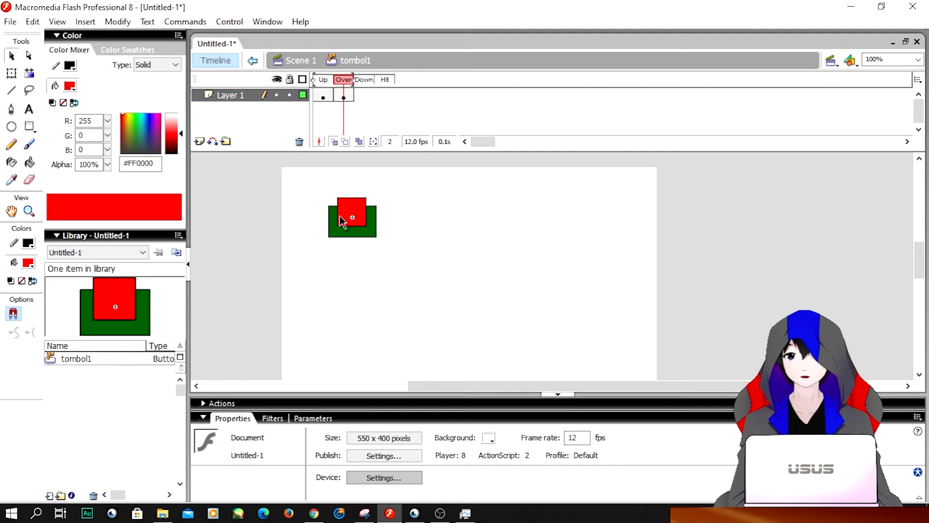
left_click(357, 215)
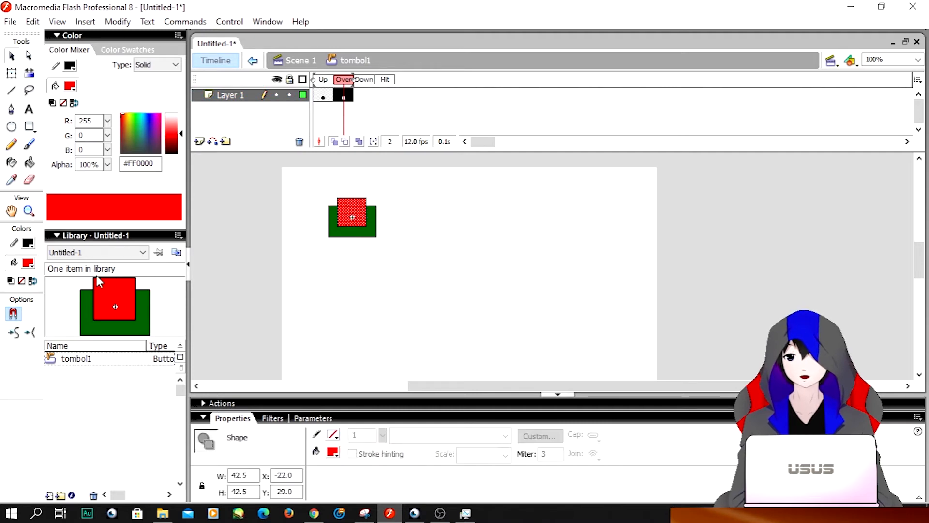
left_click(29, 265)
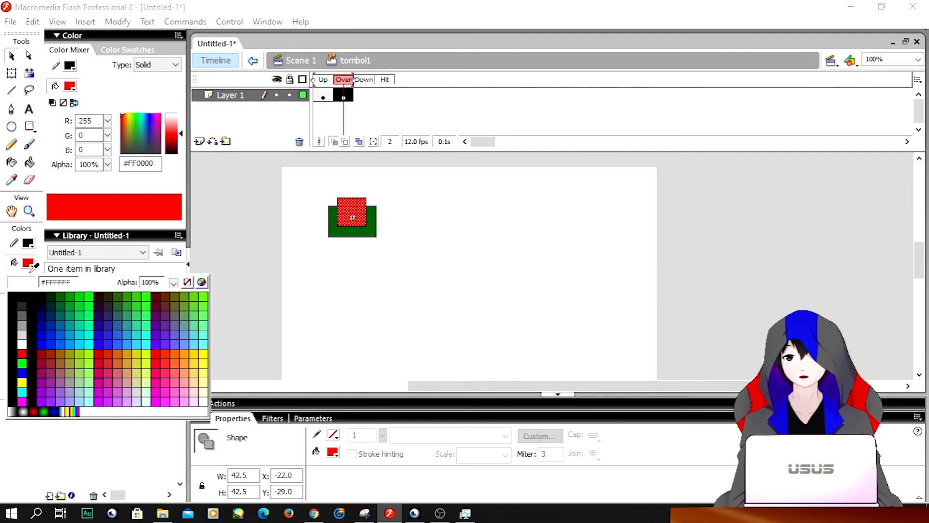
left_click(22, 386)
left_click(478, 232)
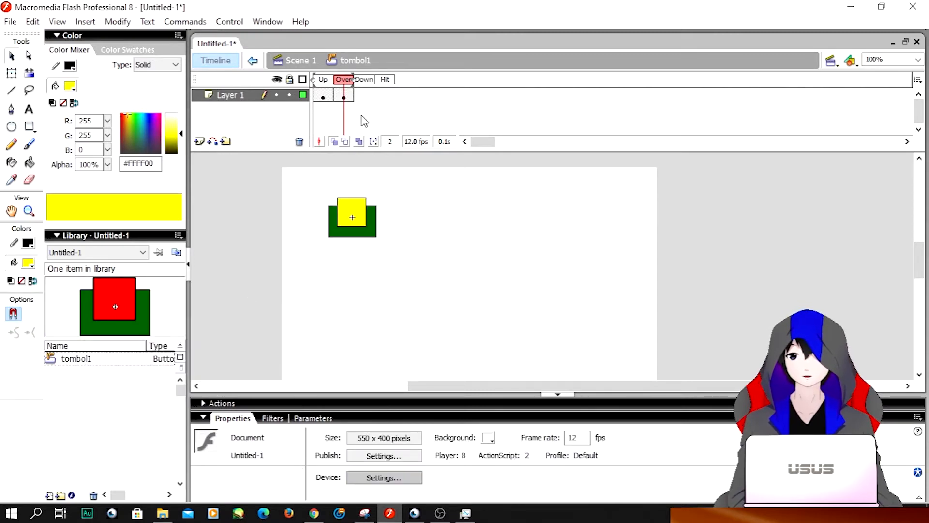
Step: Compare the square's fill colour on the Up and Over frames of the button
left_click(323, 95)
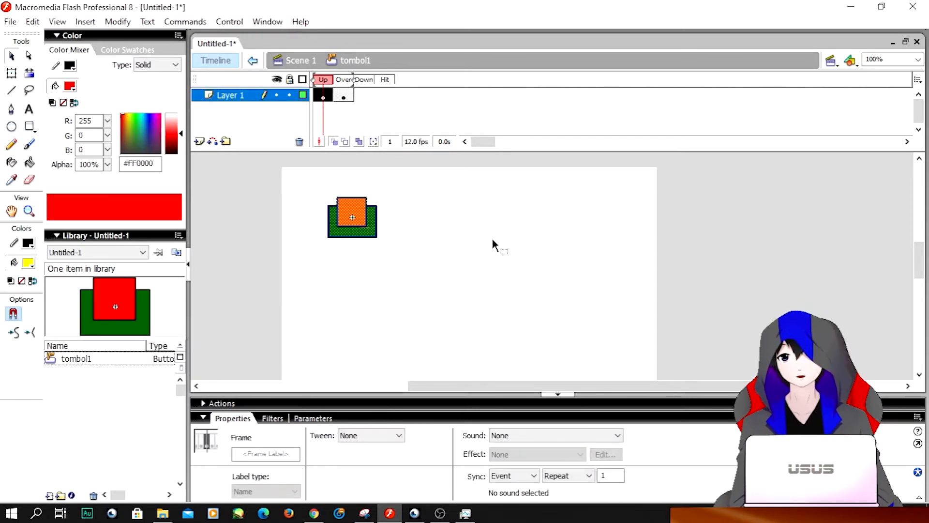
left_click(471, 225)
left_click(336, 143)
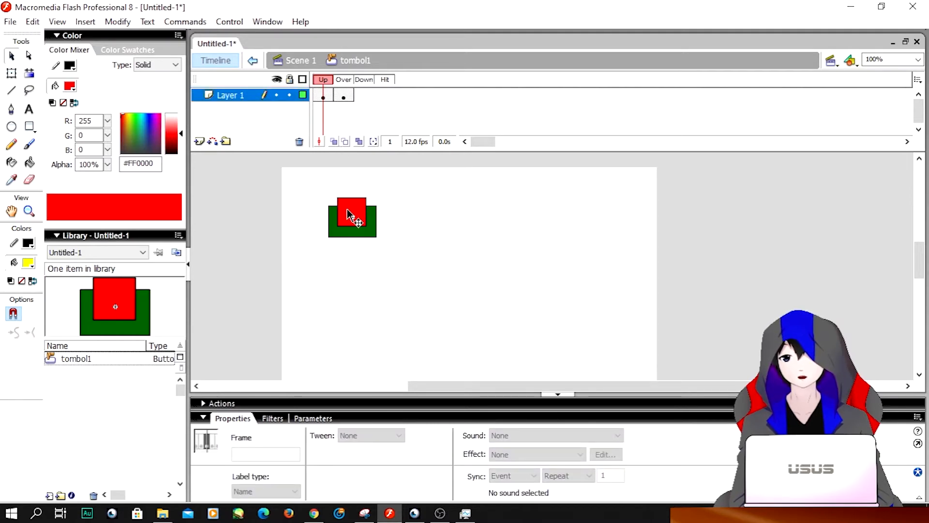
left_click(342, 97)
left_click(448, 225)
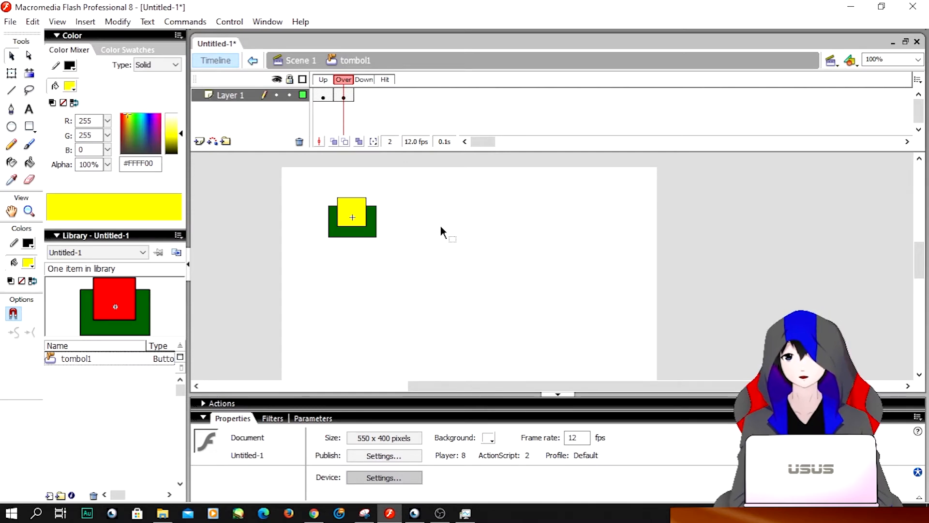
Step: Insert a keyframe on the button's Down frame, copying the artwork from the Over frame
left_click(352, 208)
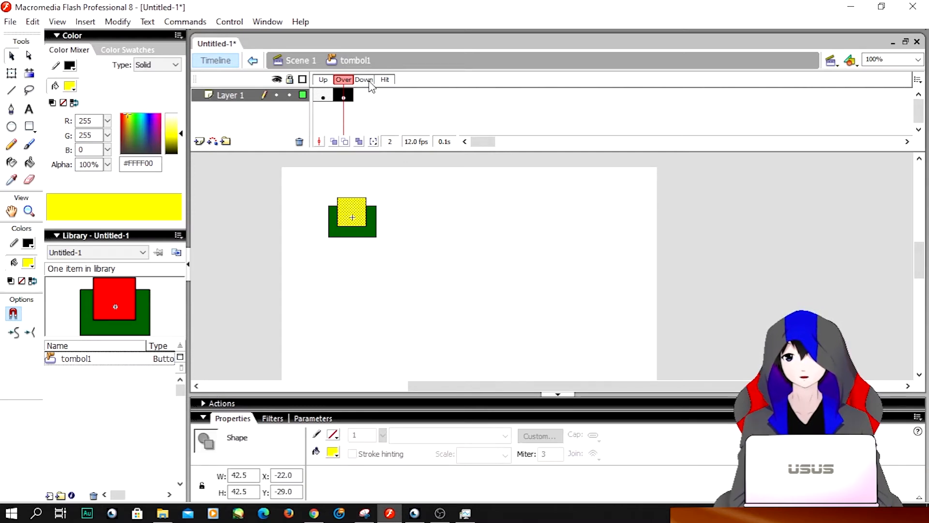
left_click(369, 96)
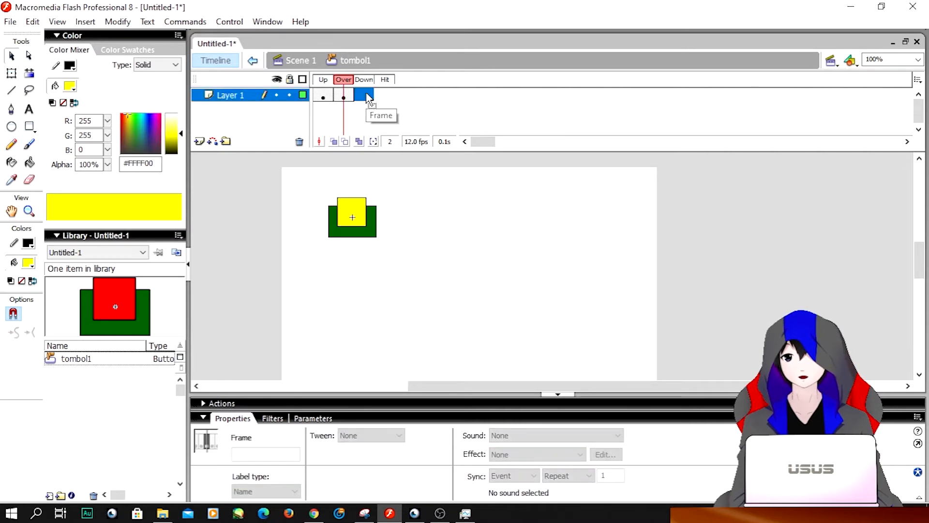
key("F6")
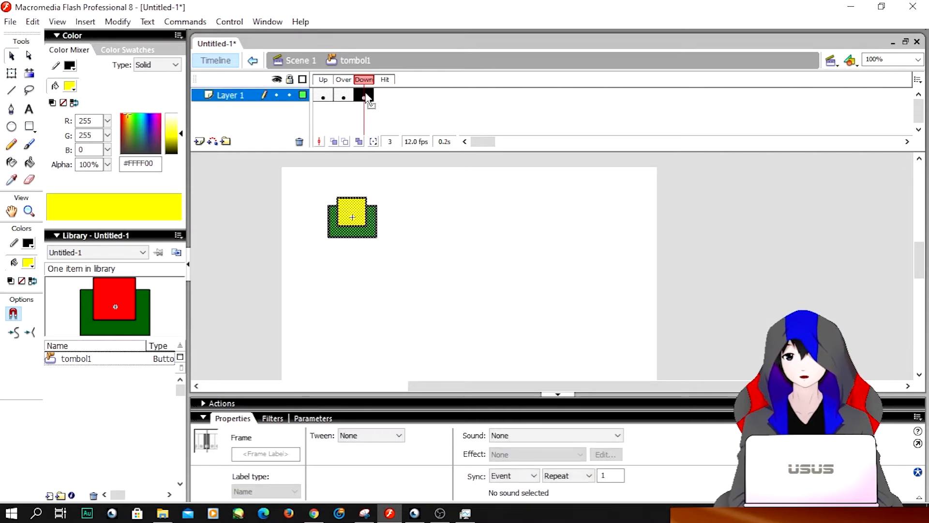
left_click(429, 225)
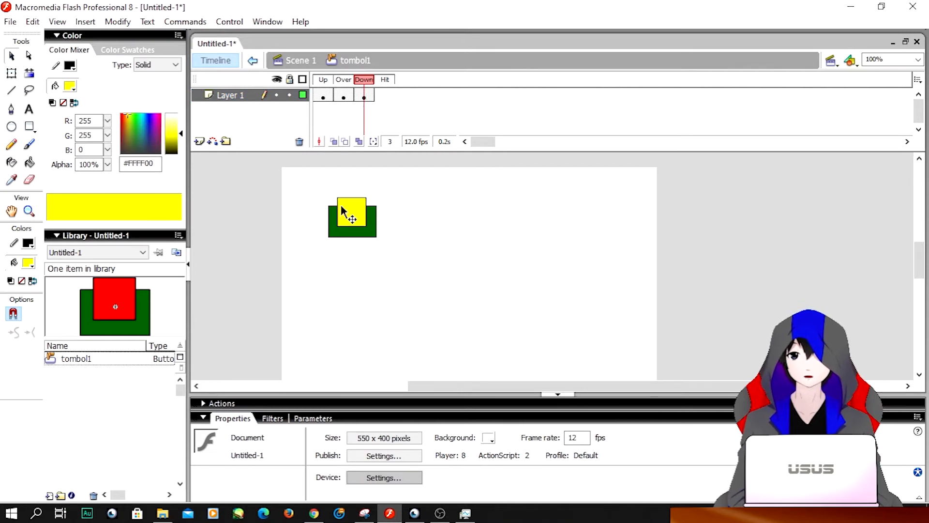
Step: Delete a strip about 10 px high from the upper edge of the yellow square on the Down frame
left_click(342, 210)
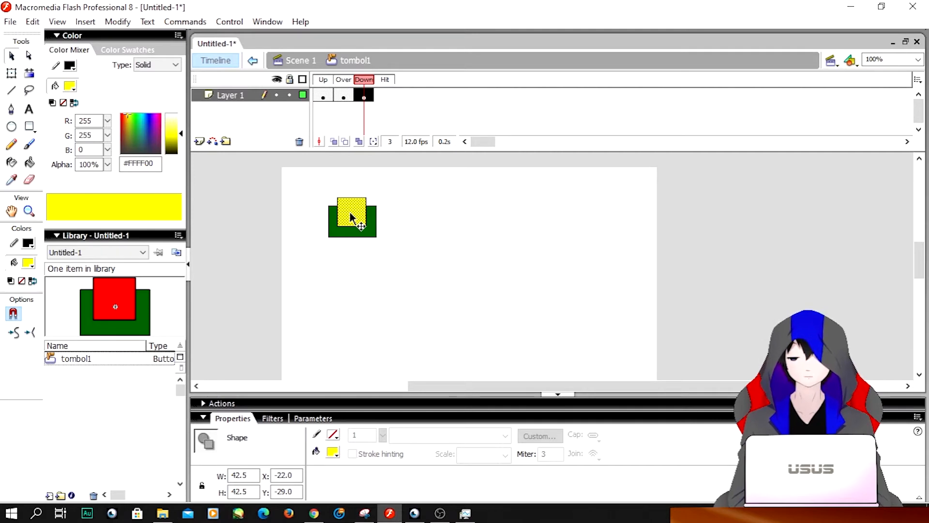
key("ctrl+=")
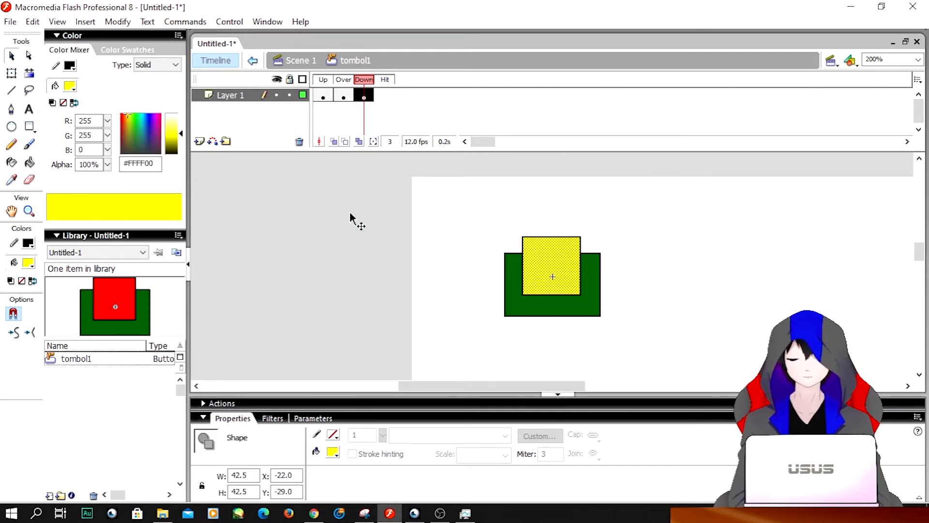
left_click(484, 239)
left_click_drag(494, 215, 606, 248)
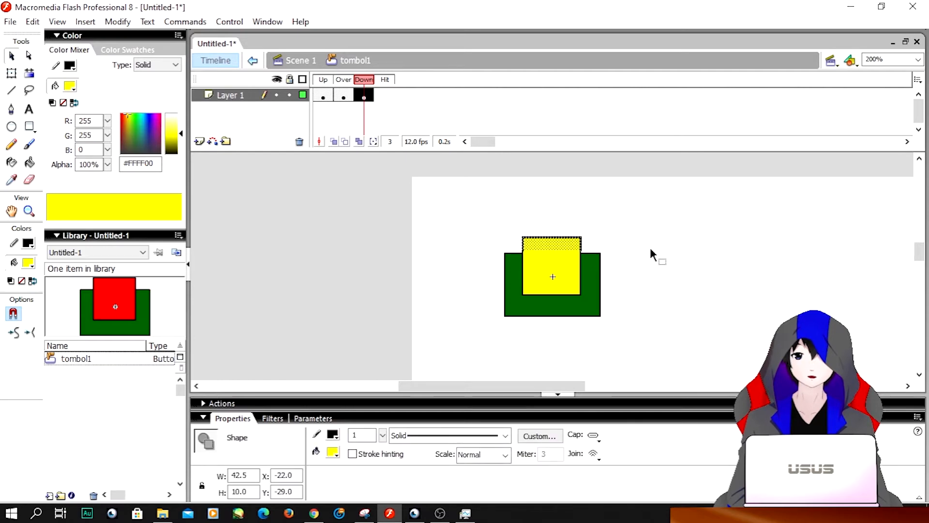
key("Delete")
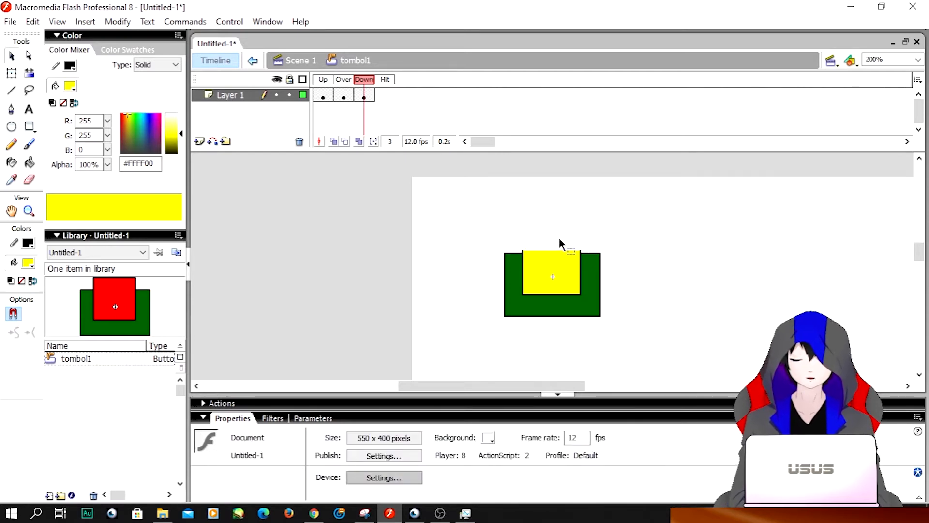
Step: Restore the black outline along the cut upper edge of the yellow shape with the Ink Bottle tool
key("ctrl+=")
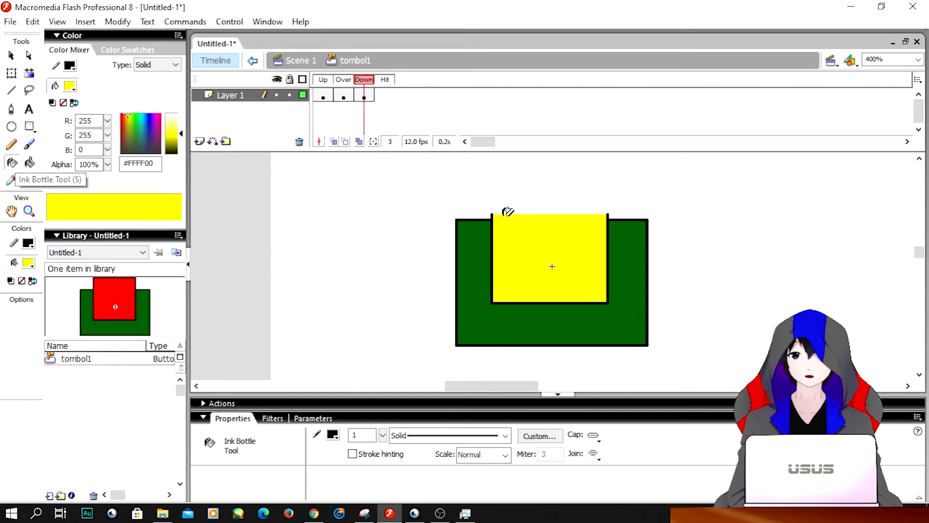
left_click(849, 289)
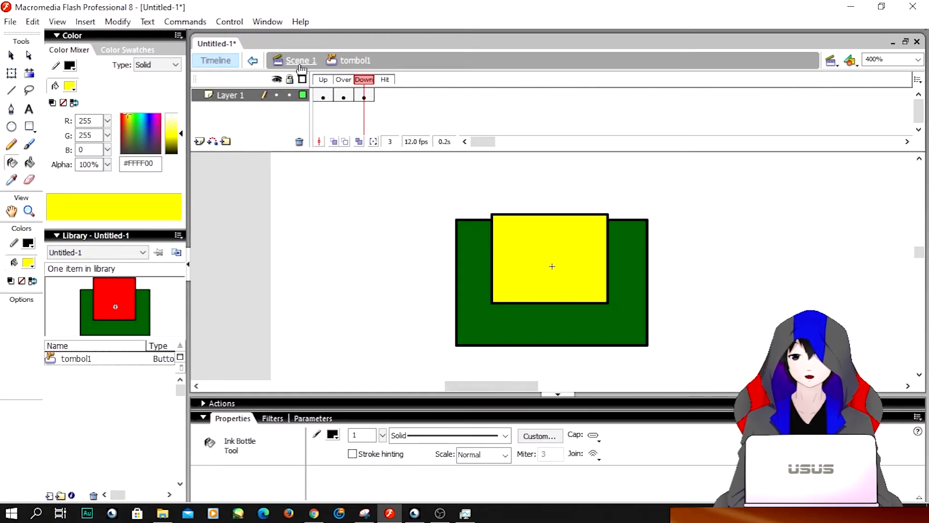
key("v")
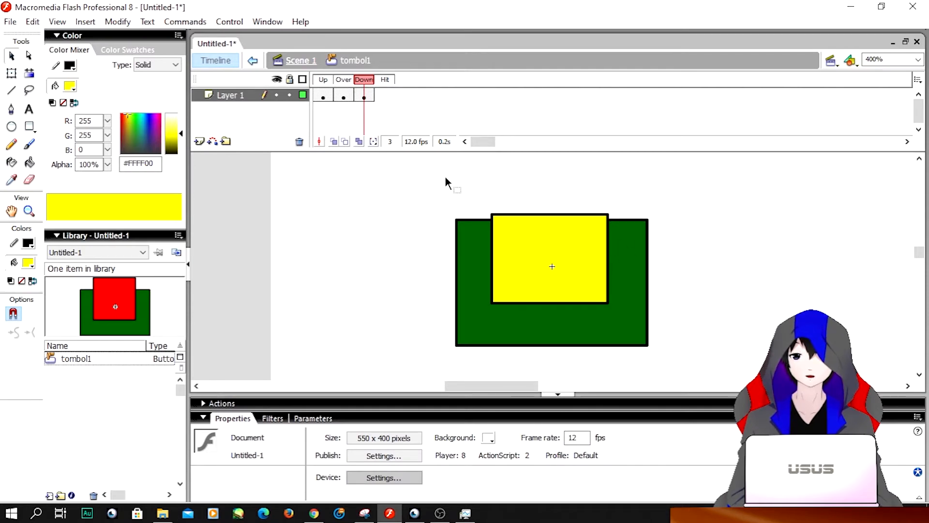
Step: Compare the height of the yellow shape on the Over and Down frames
left_click(344, 95)
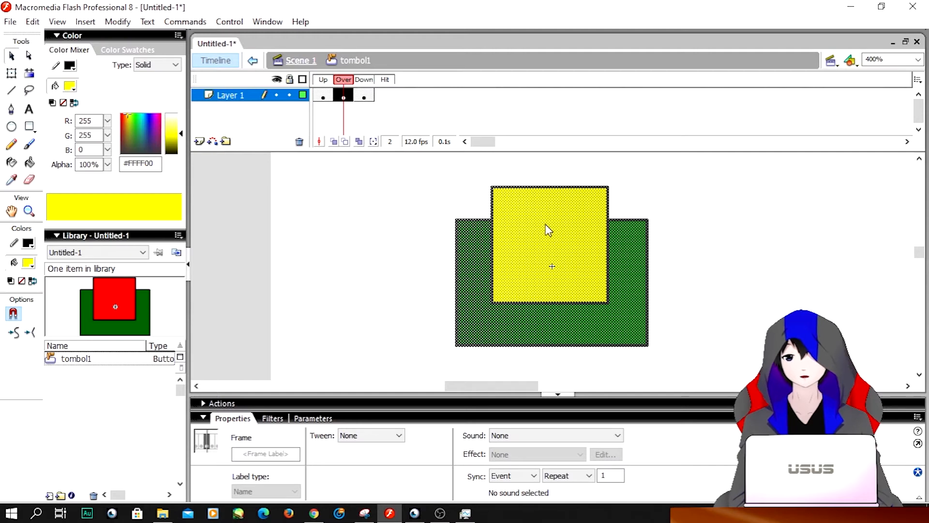
left_click(364, 95)
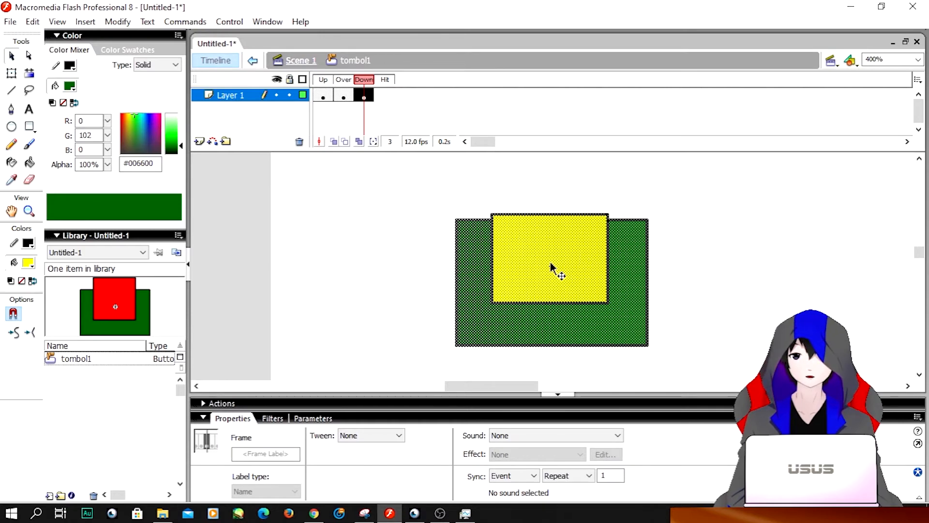
left_click(571, 276)
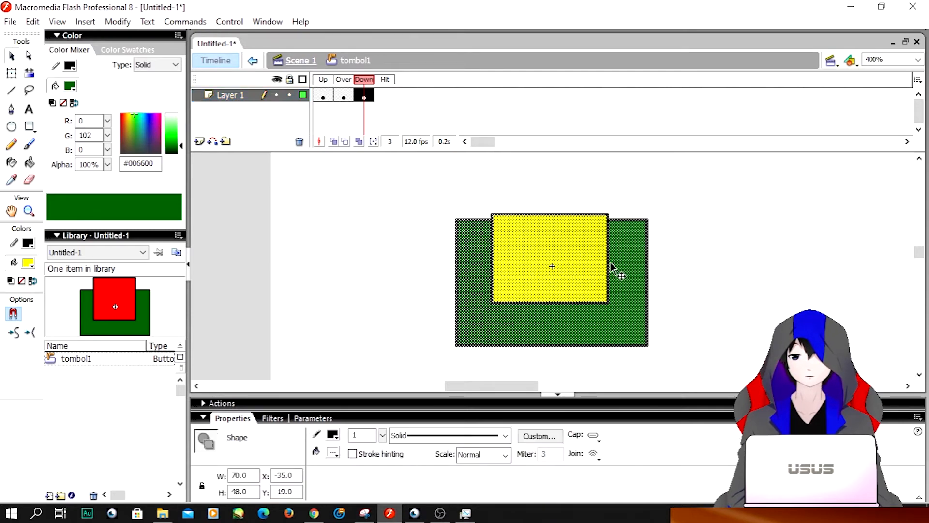
Step: Insert a keyframe on the button's Hit frame and delete all the copied artwork from it
left_click(386, 97)
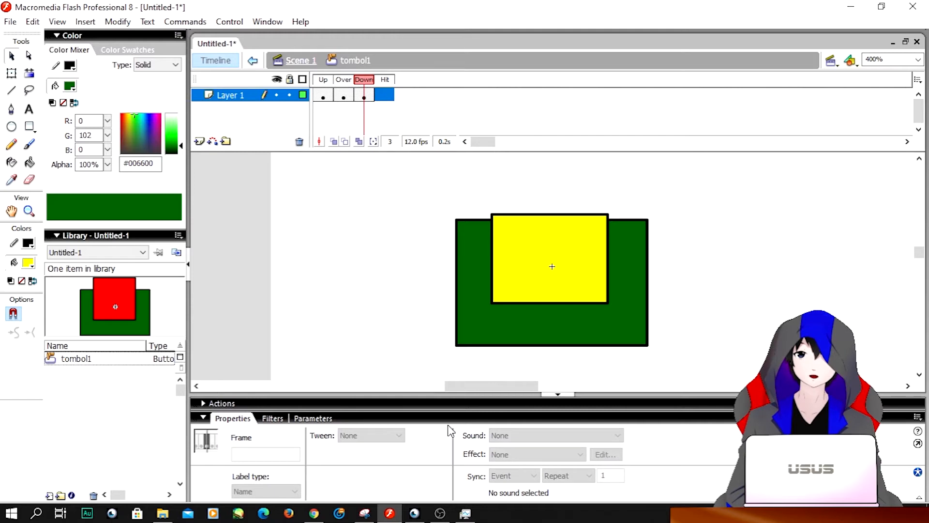
left_click_drag(474, 388, 489, 388)
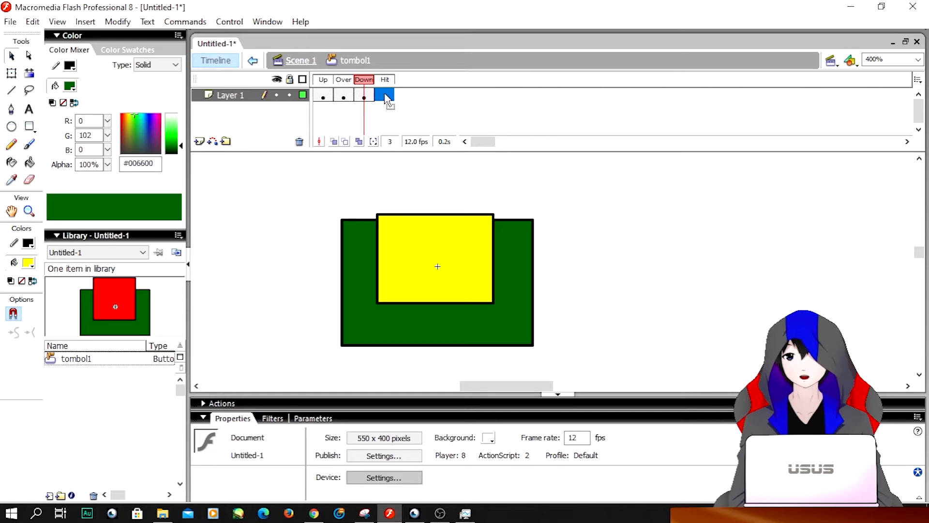
key("F6")
left_click(404, 96)
left_click(386, 96)
left_click_drag(597, 194, 323, 359)
key("Delete")
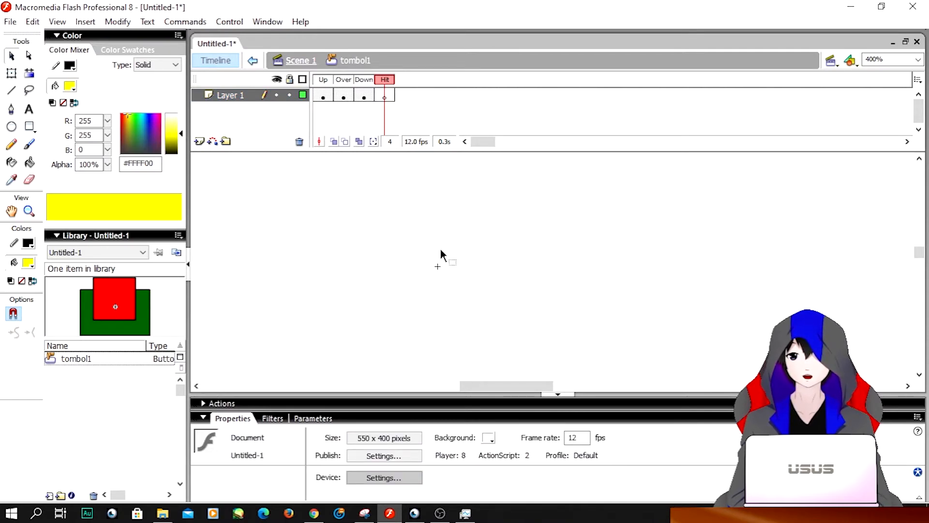
Step: Draw a yellow circle about 12 px across on the Hit frame, away from the button artwork, and test the movie
left_click(11, 126)
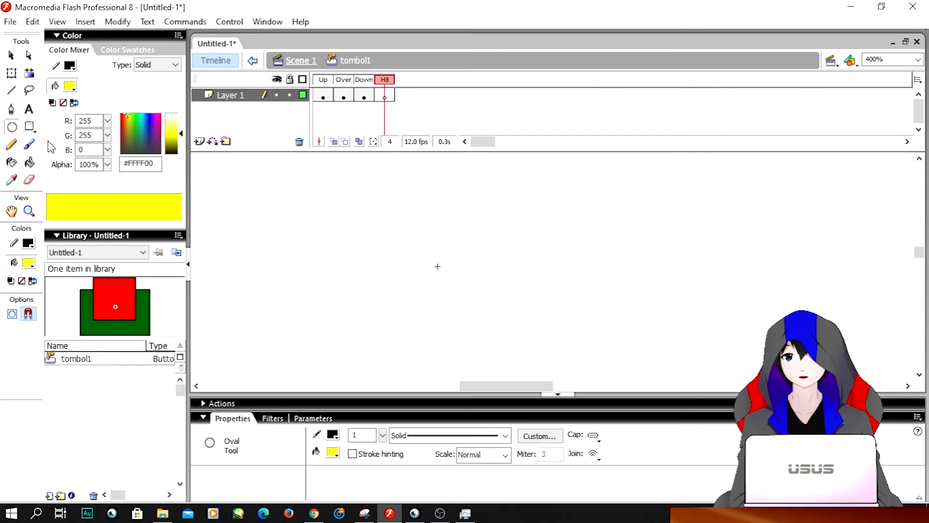
left_click_drag(253, 178, 287, 212)
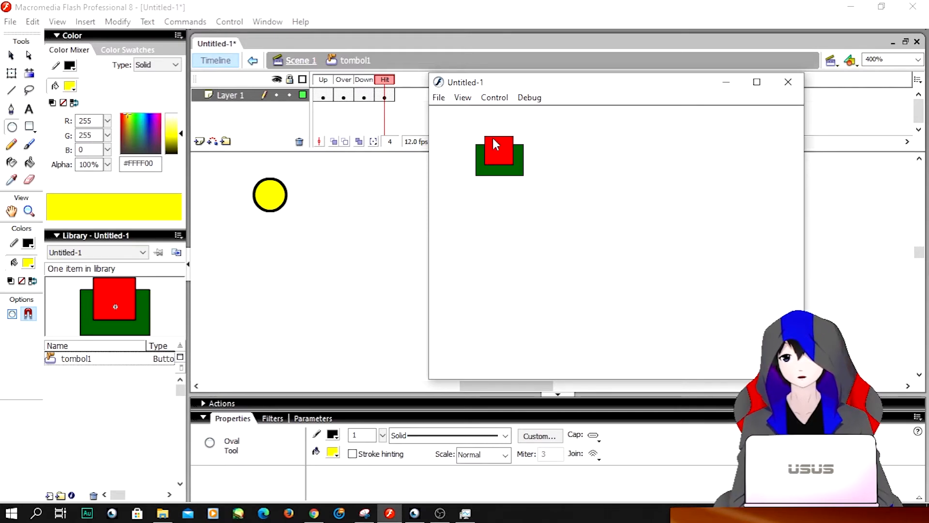
left_click(789, 82)
Step: Delete the yellow circle from the Hit frame
key("v")
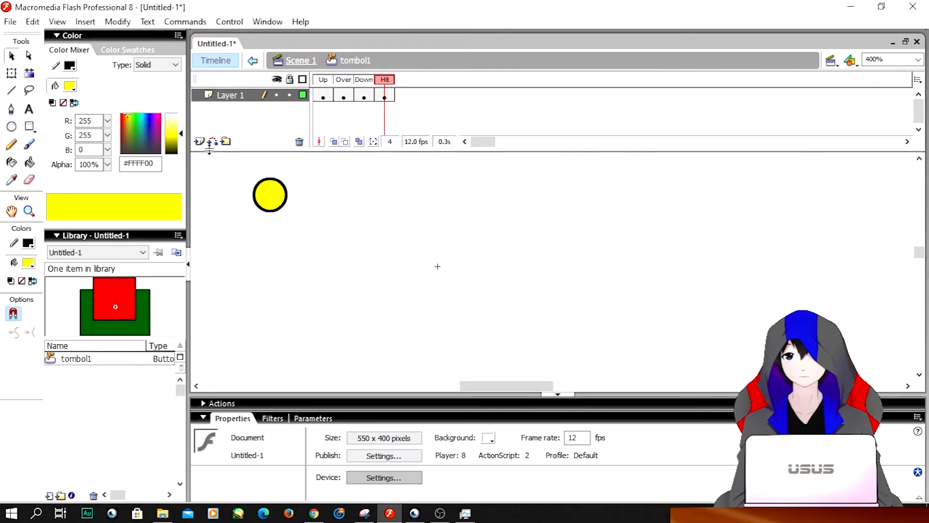
left_click_drag(325, 173, 252, 227)
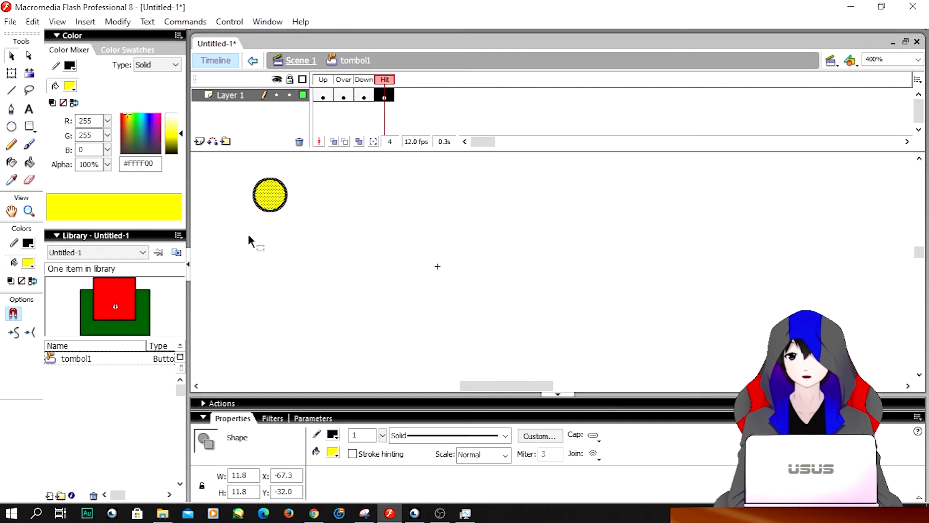
key("Delete")
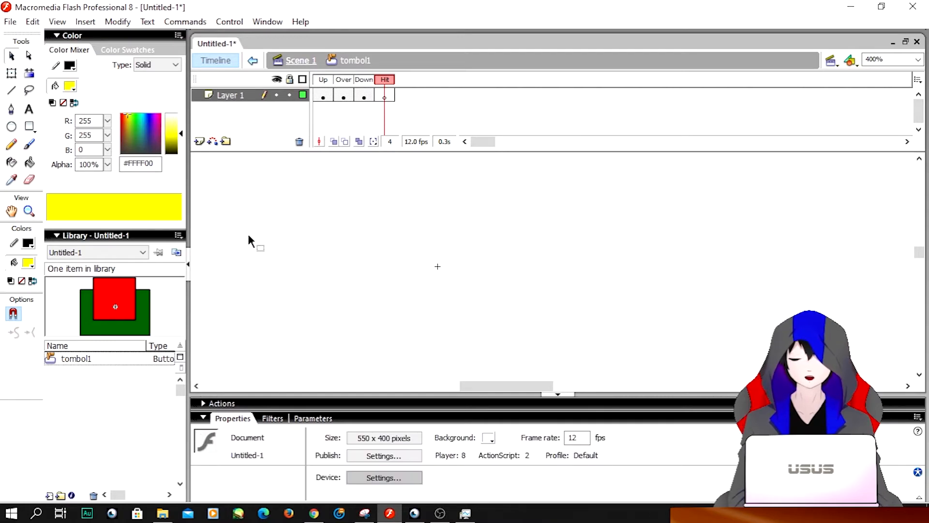
Step: Copy the Up frame and paste it onto the Hit frame so the full button artwork defines the hit area
left_click(323, 96)
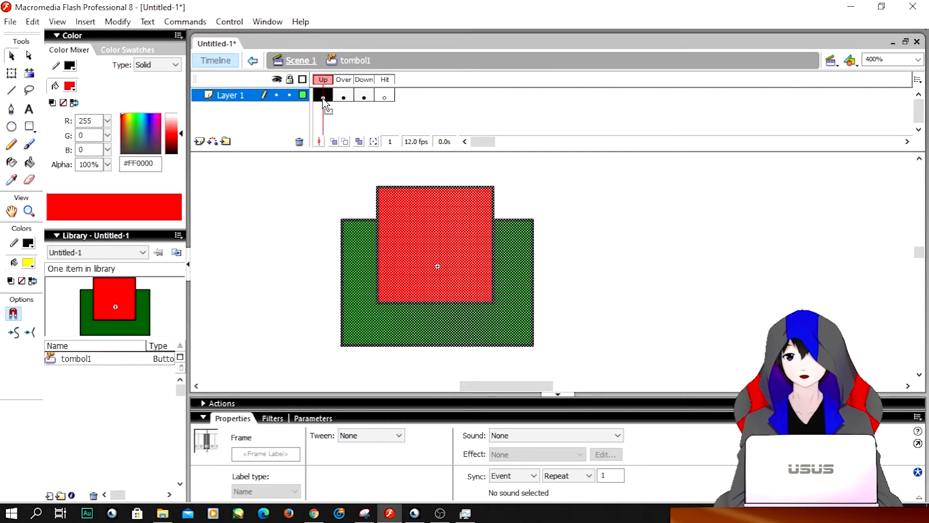
right_click(329, 99)
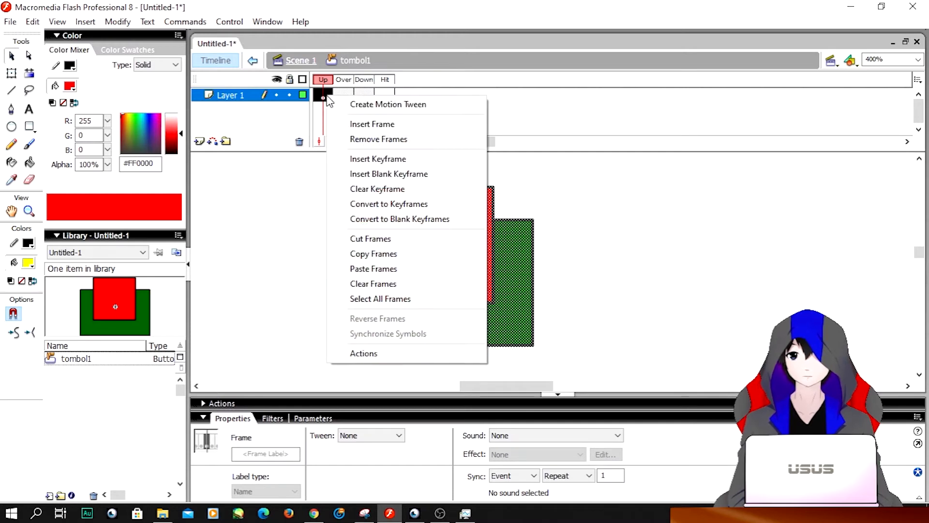
left_click(373, 254)
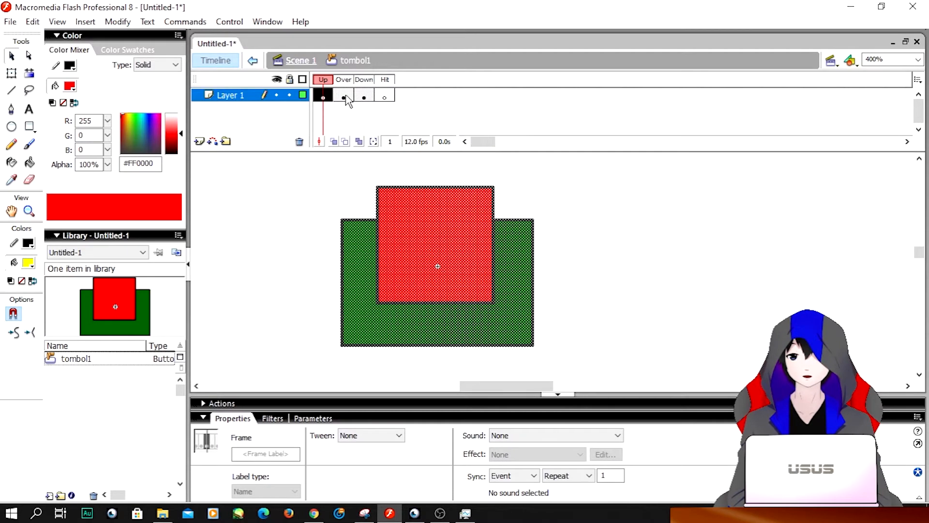
right_click(384, 96)
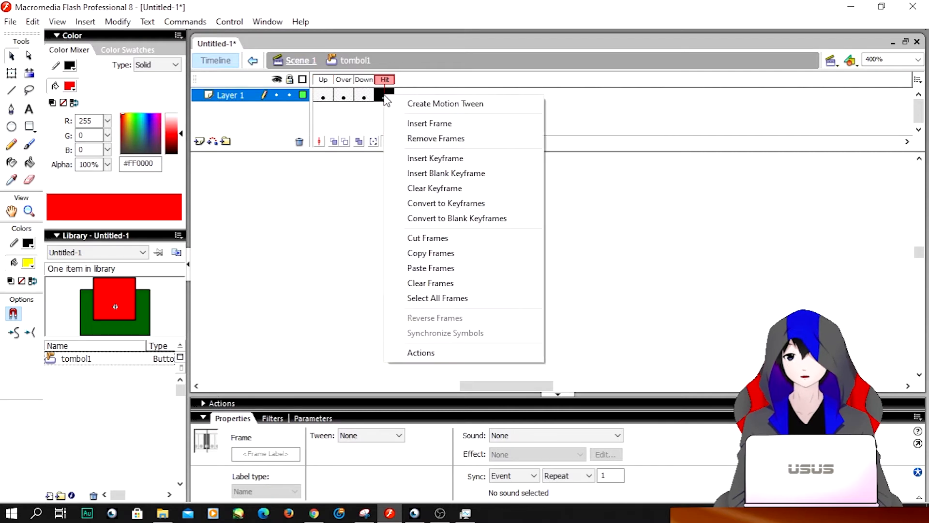
left_click(425, 269)
left_click(671, 276)
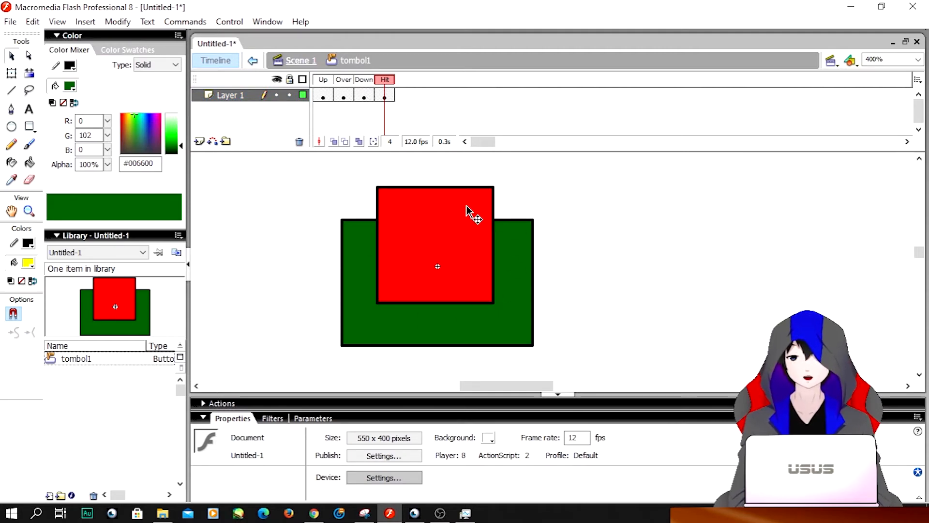
Step: Test the movie and try the button's Up, Over and Down states
key("ctrl+Return")
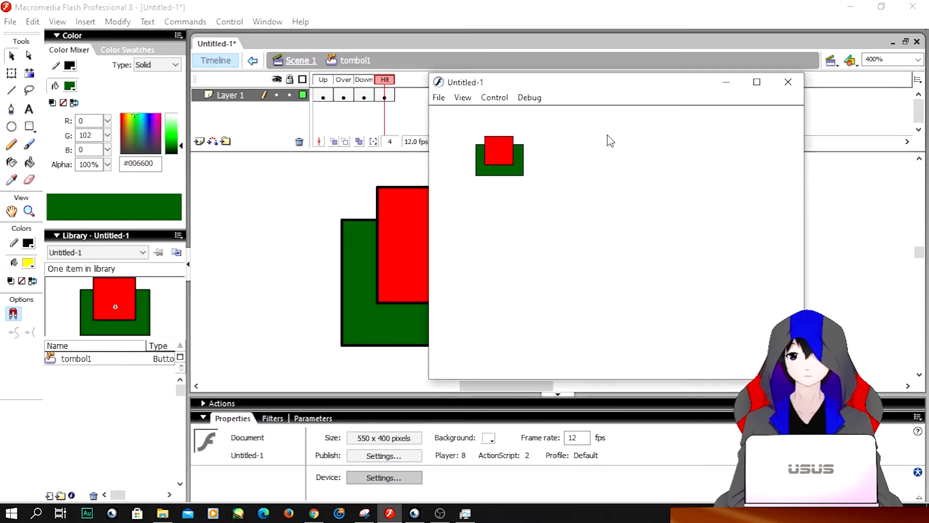
left_click(497, 154)
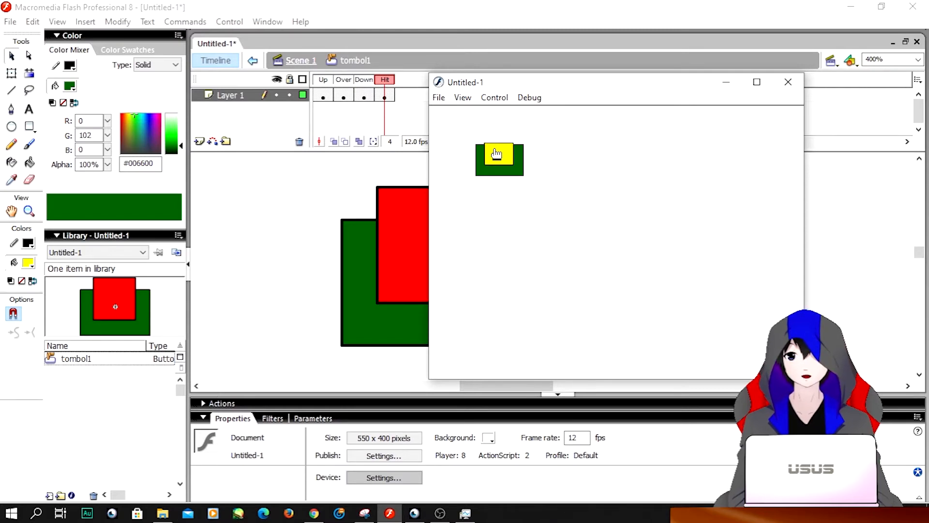
left_click(496, 154)
left_click(497, 154)
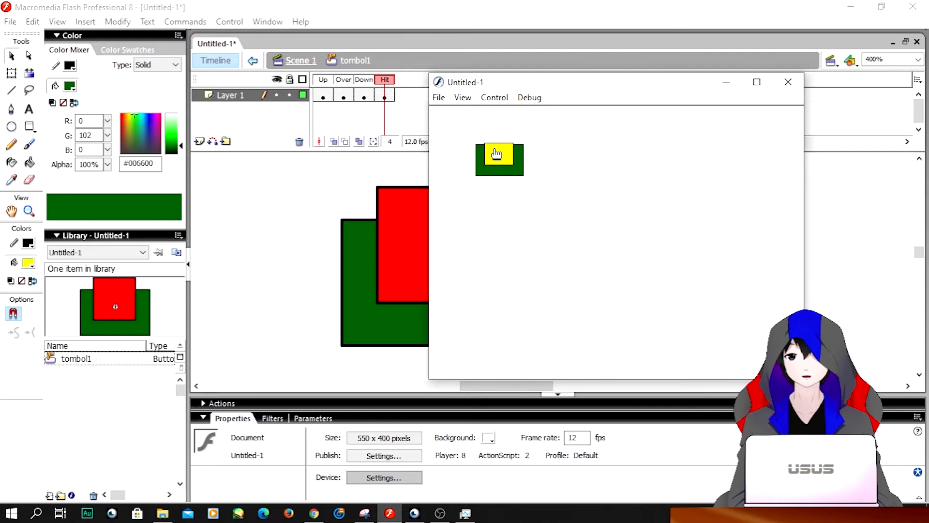
left_click(497, 154)
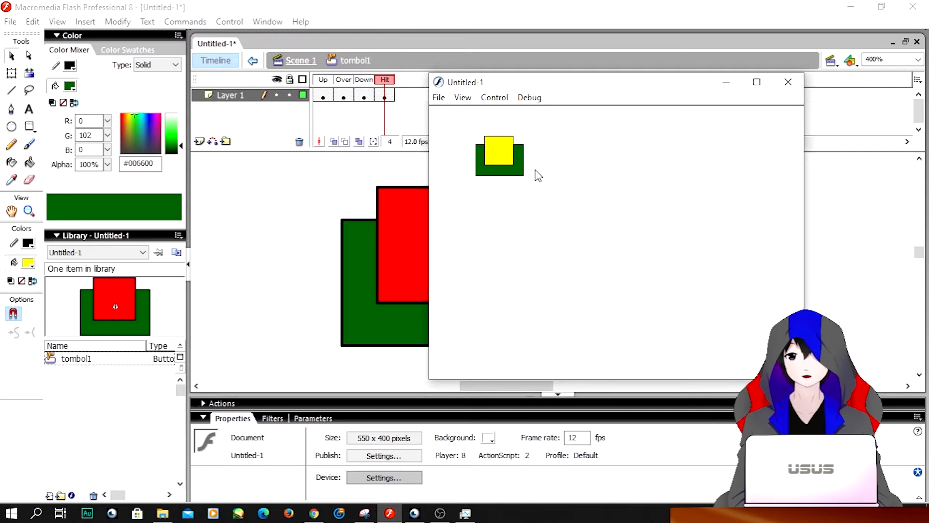
left_click(497, 154)
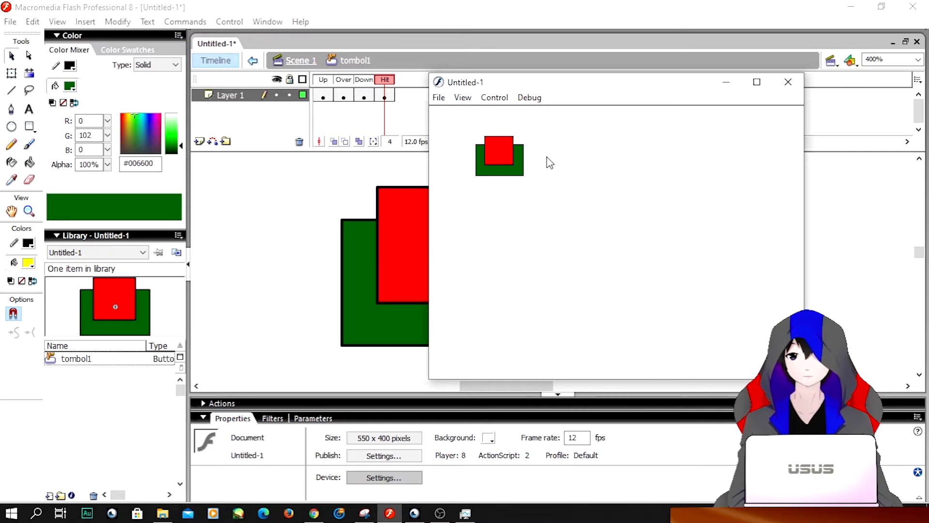
left_click(509, 159)
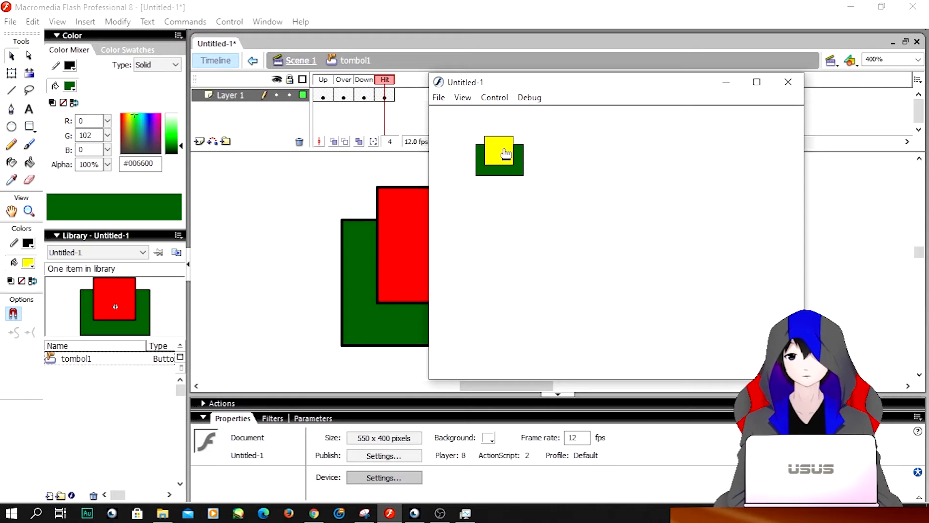
left_click(788, 82)
Step: Leave the tombol1 symbol and return to Scene 1
left_click(299, 60)
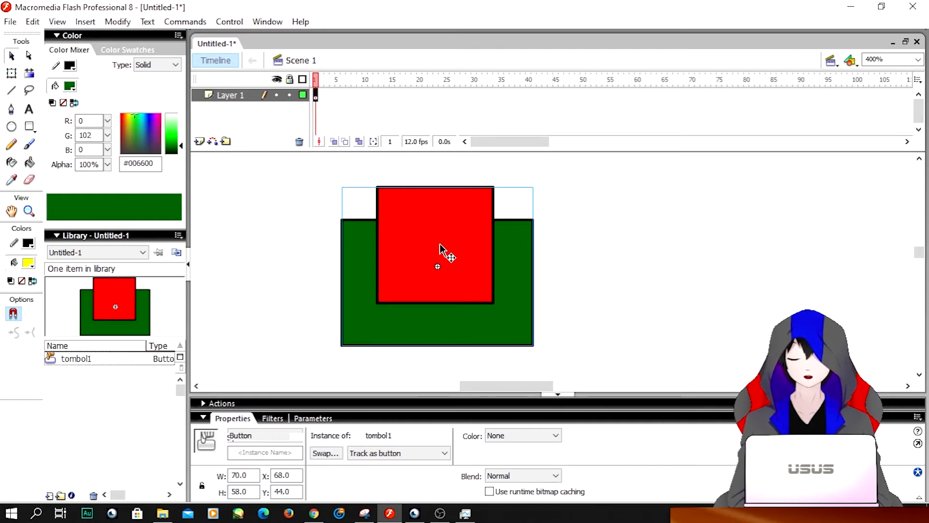
key("ctrl+minus")
key("ctrl+minus")
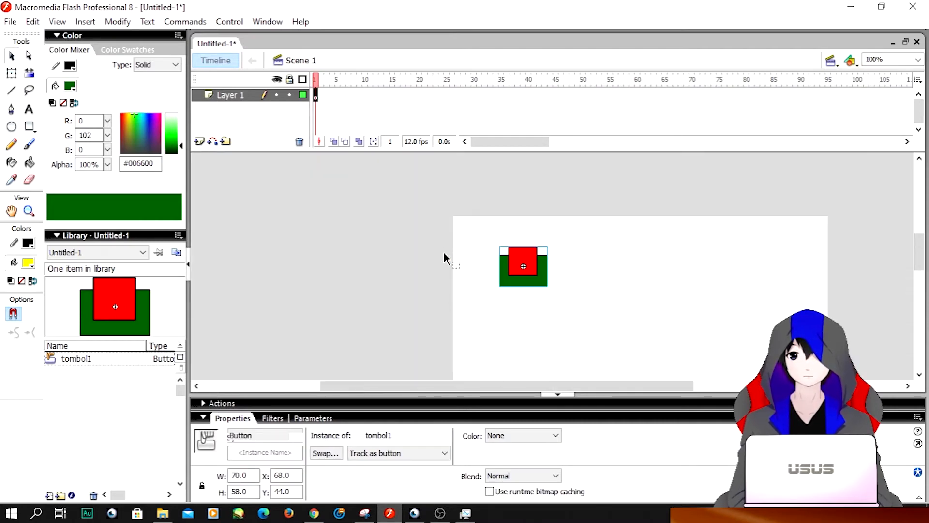
left_click_drag(478, 382, 543, 382)
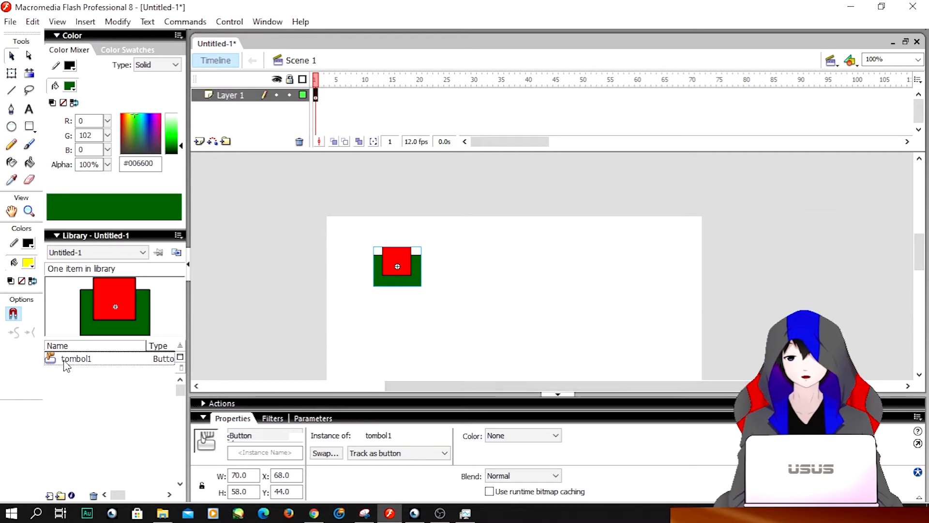
Step: Place three more tombol1 instances from the library around the first one and test the movie
left_click_drag(73, 358, 442, 319)
left_click_drag(78, 362, 455, 250)
key("ctrl+Return")
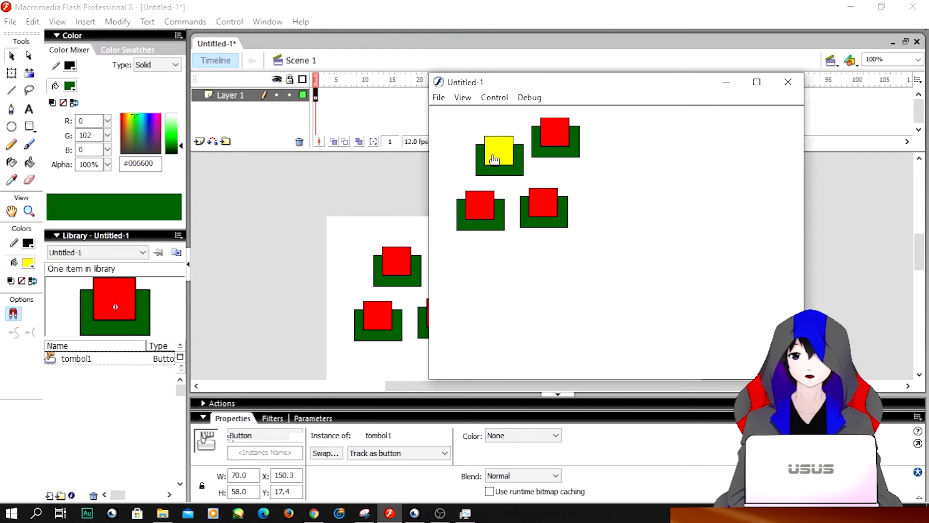
left_click(788, 82)
Step: Clear every tombol1 instance from the stage, including one more placed from the library
left_click_drag(509, 220, 354, 353)
key("Delete")
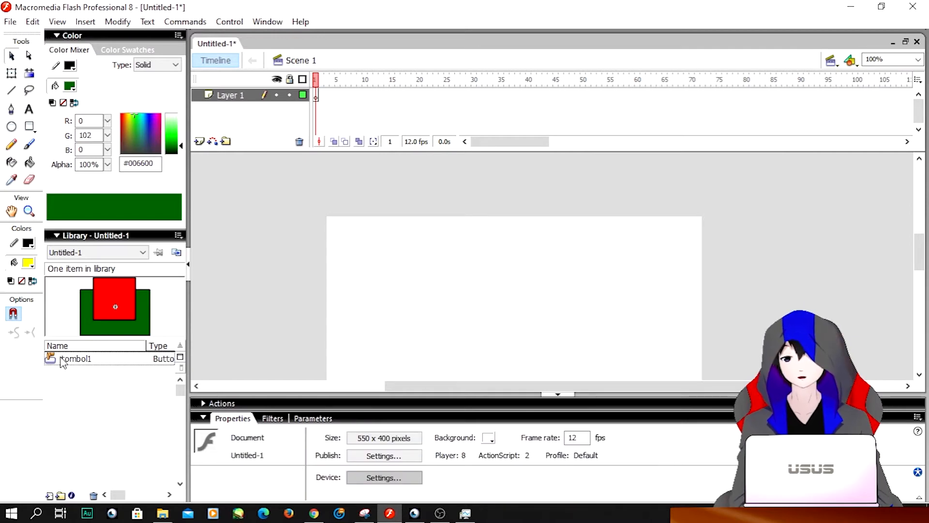
left_click_drag(62, 363, 366, 266)
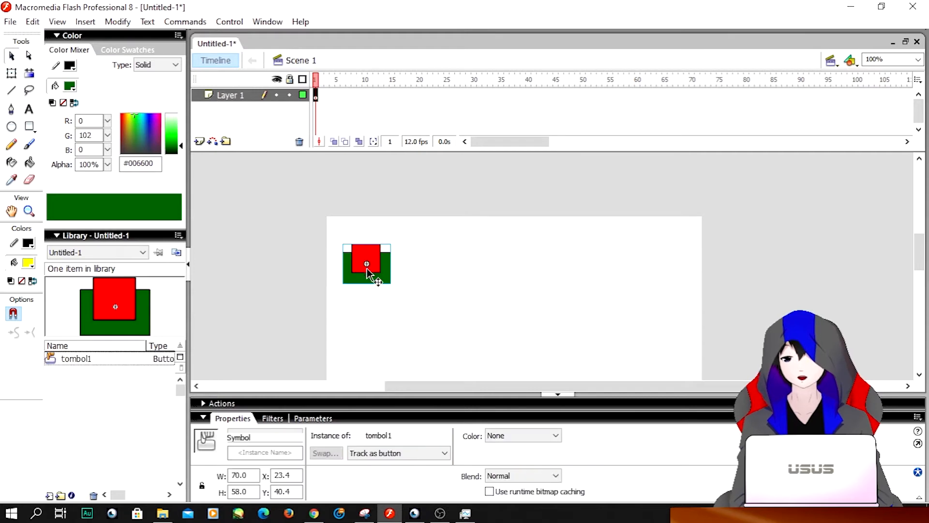
key("Delete")
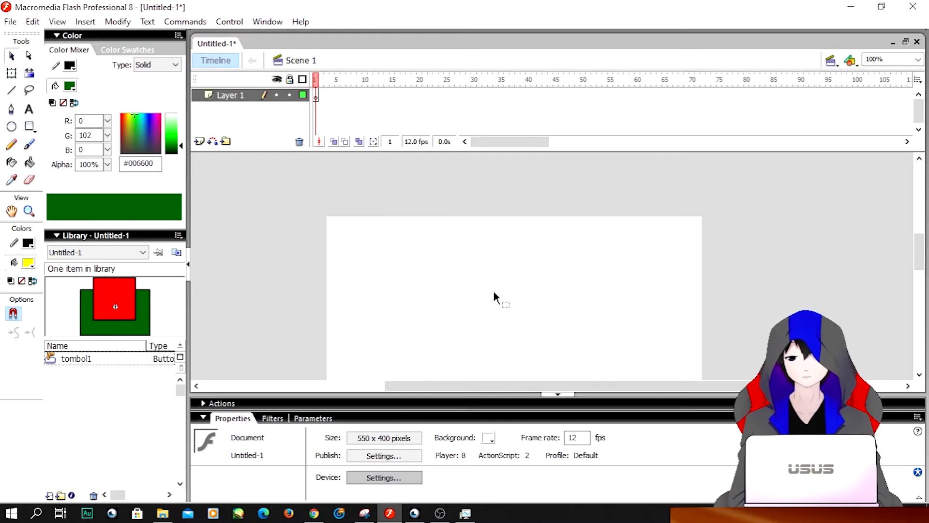
Step: Switch to File Explorer and import the speaker image from the symbol folder into the Flash library
left_click(162, 513)
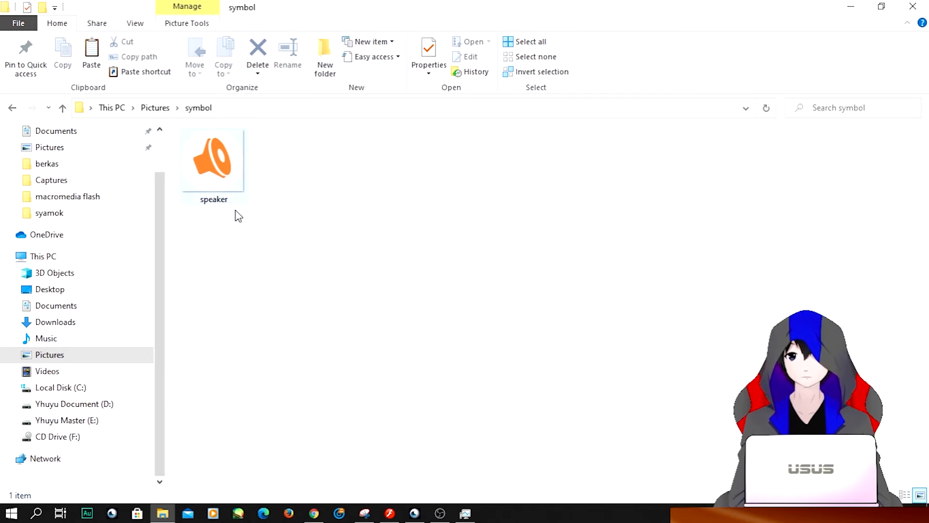
left_click_drag(216, 165, 112, 409)
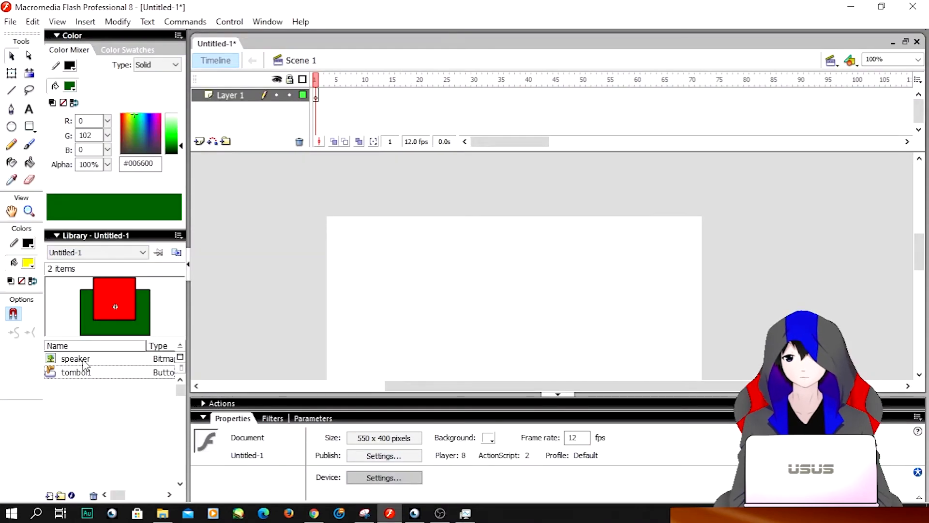
left_click(76, 359)
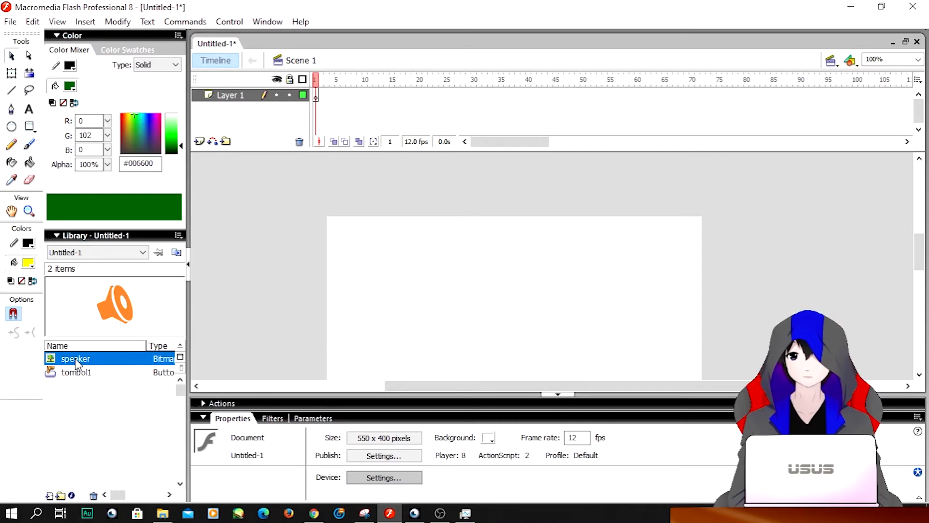
Step: Clear the speaker bitmap's name and enable Allow smoothing in its bitmap properties
double_click(63, 358)
left_click(54, 360)
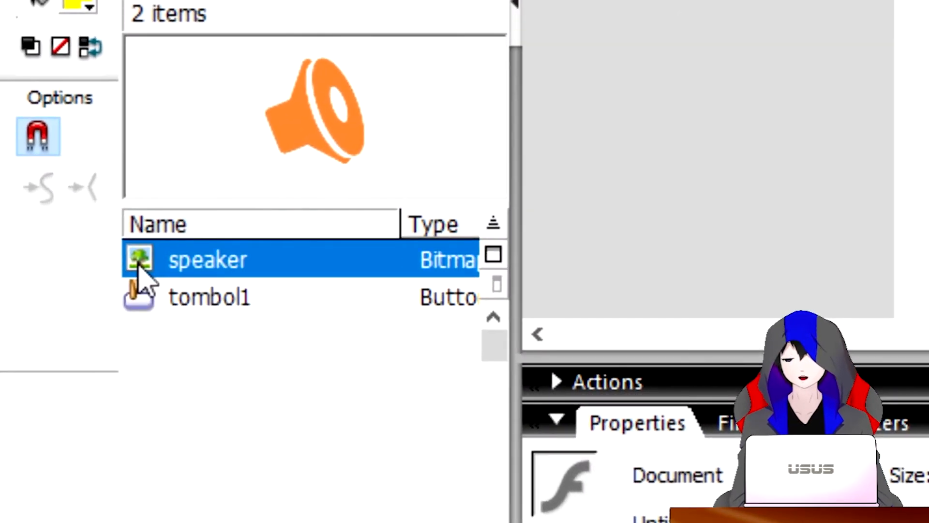
double_click(140, 266)
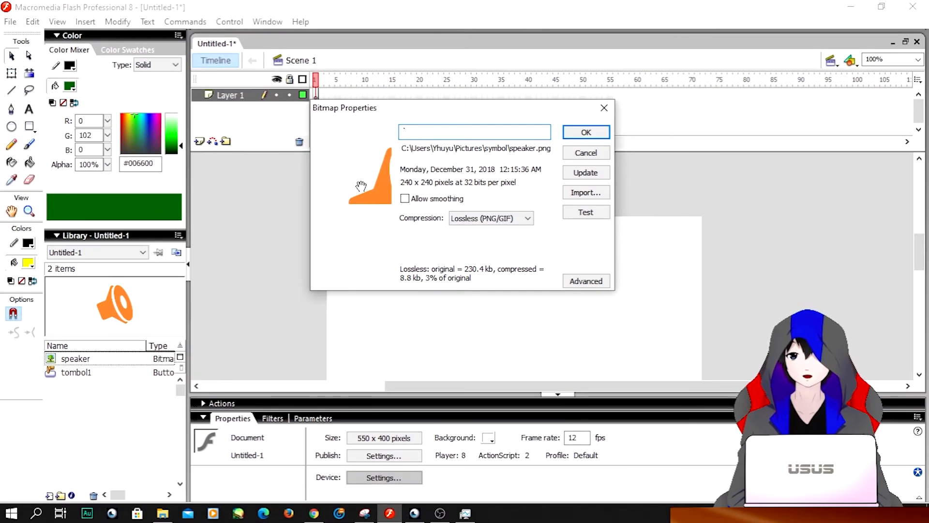
left_click_drag(416, 127, 391, 130)
key("BackSpace")
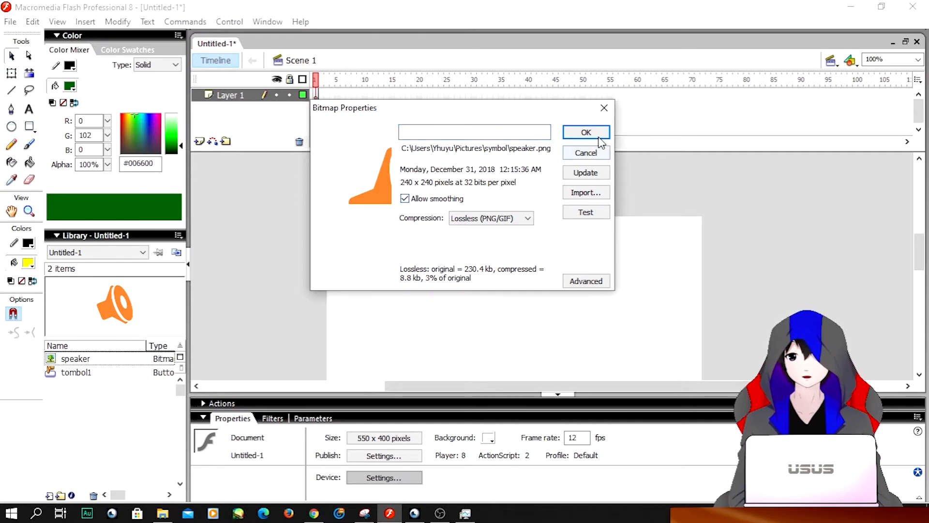
left_click(587, 134)
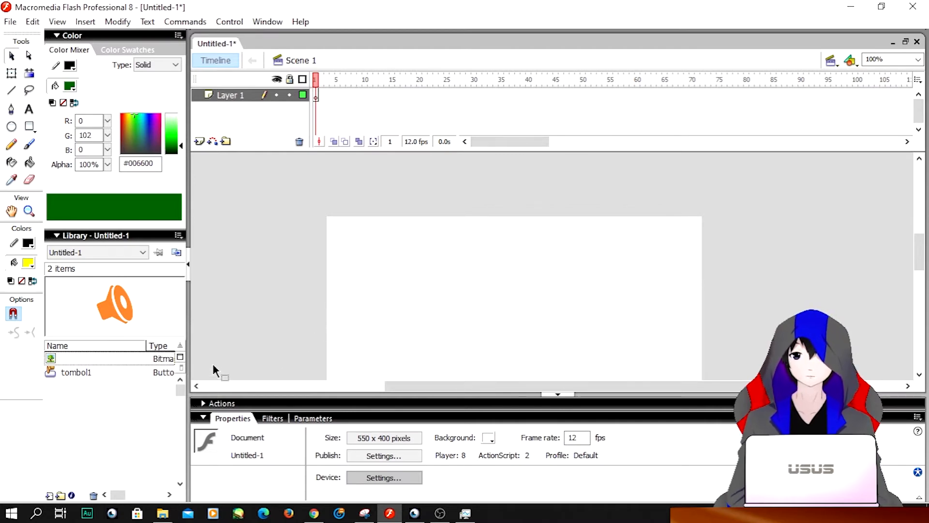
Step: Place the speaker bitmap on the stage and scale it down to about 110 by 114 px with Free Transform
left_click(51, 359)
left_click_drag(52, 360, 419, 277)
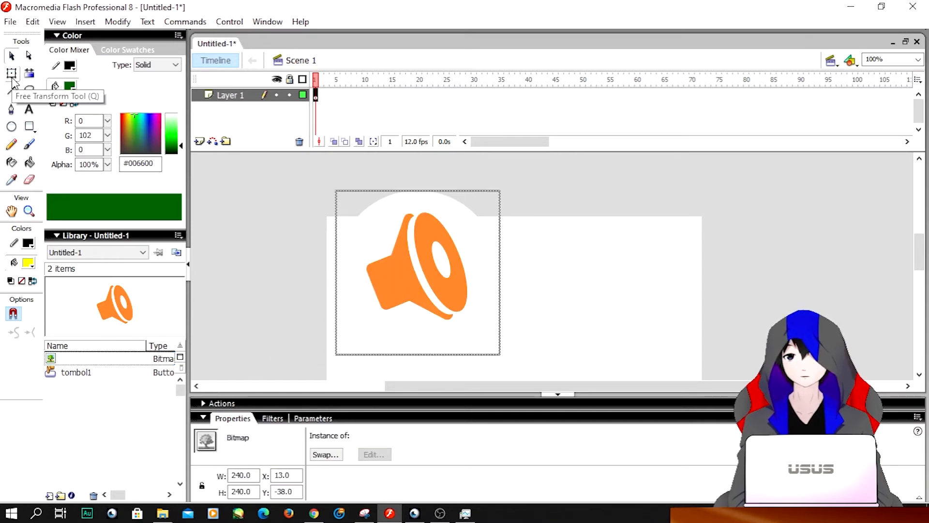
key("q")
left_click_drag(335, 189, 380, 233)
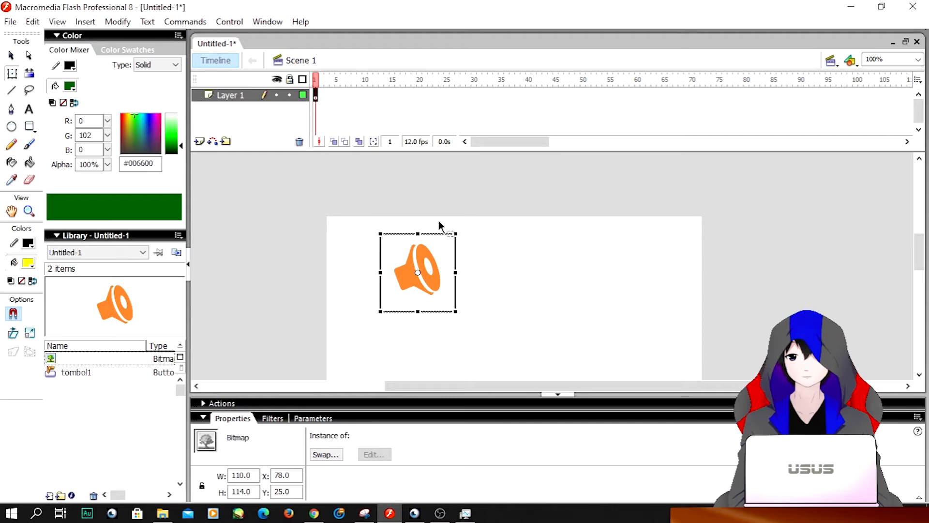
Step: Move the speaker bitmap on the stage to about X 66, Y 51
left_click_drag(417, 264, 409, 282)
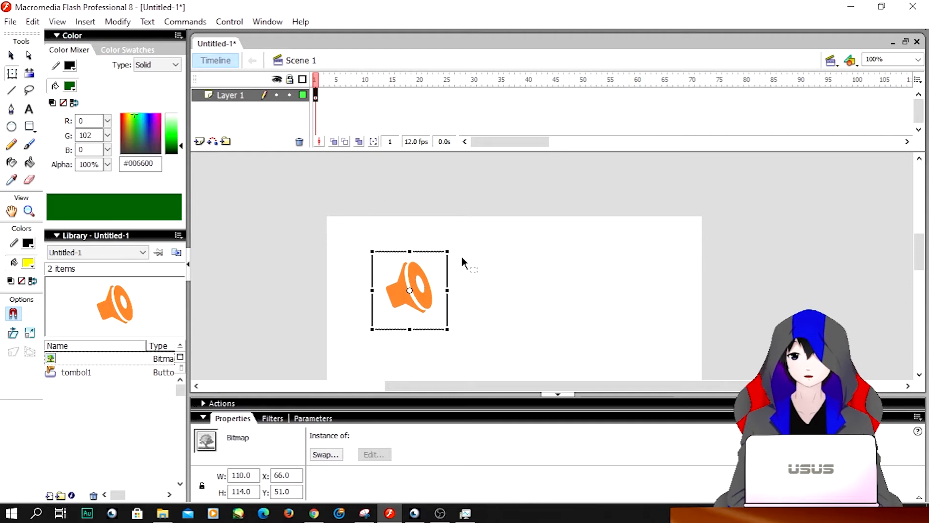
left_click_drag(919, 253, 919, 257)
left_click(556, 259)
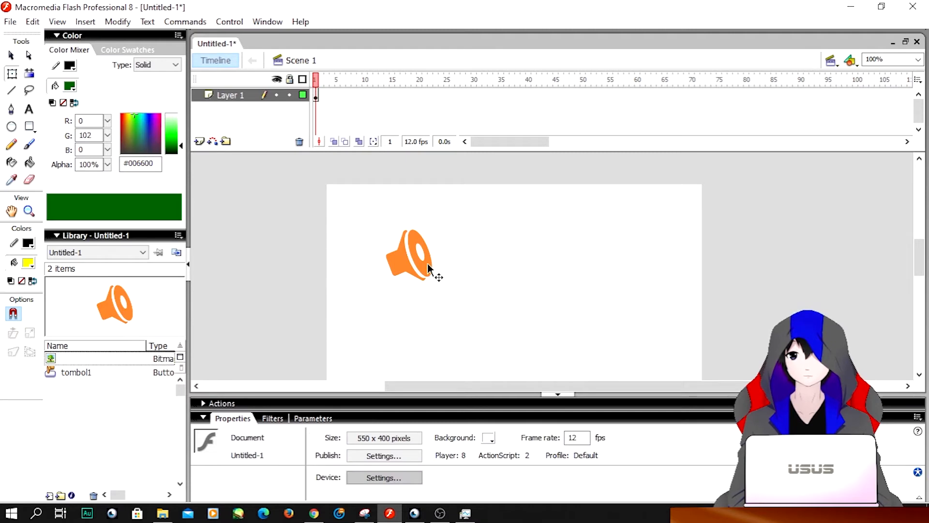
Step: Convert the speaker bitmap into a button symbol named Symbol 2
left_click(419, 267)
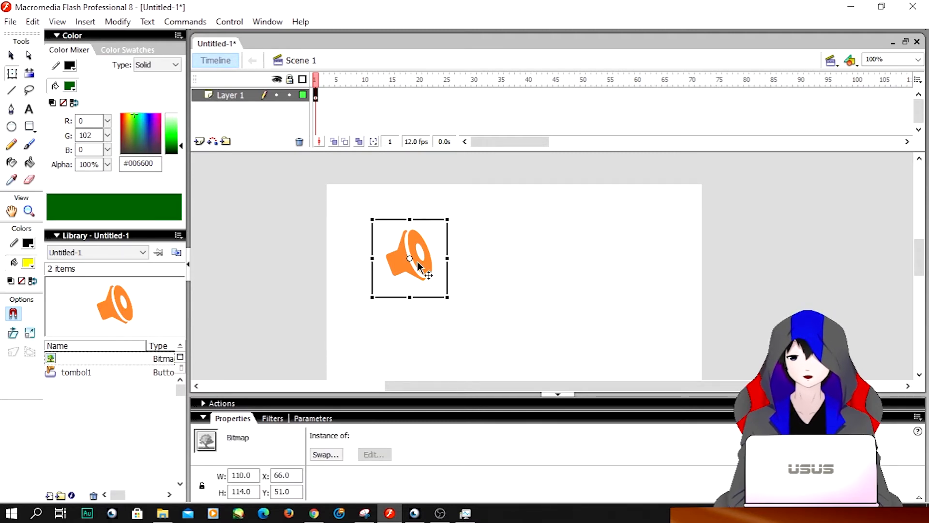
key("F8")
left_click(423, 132)
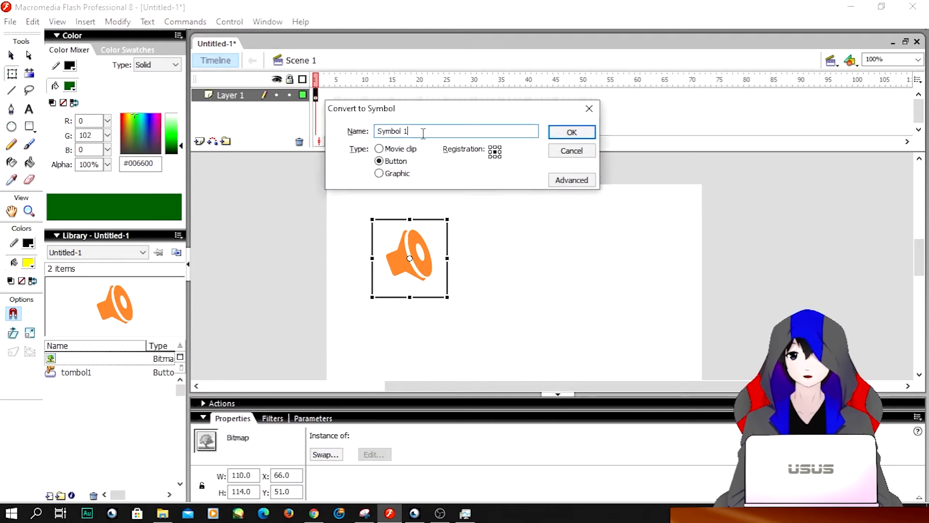
key("BackSpace")
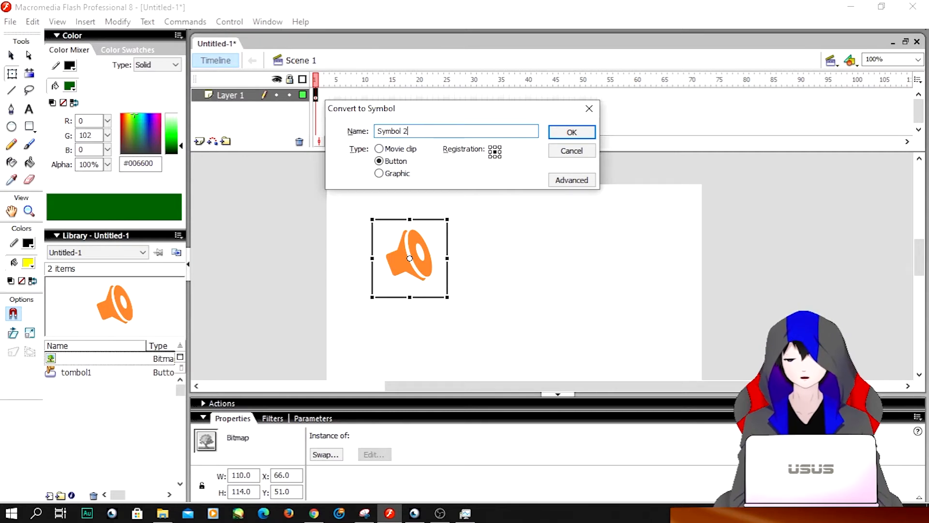
left_click(571, 132)
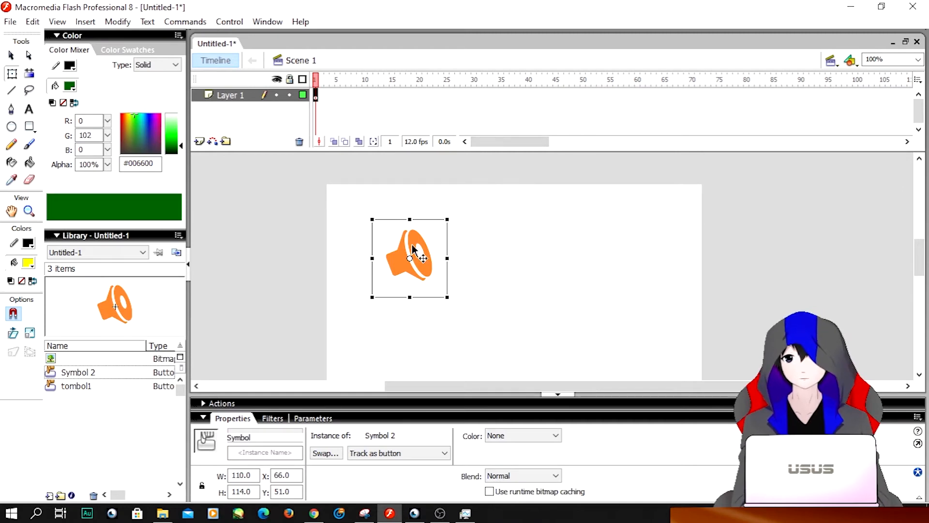
Step: Edit the speaker button in place, add an Over keyframe and enlarge its bitmap to about 136 by 141 px
double_click(423, 276)
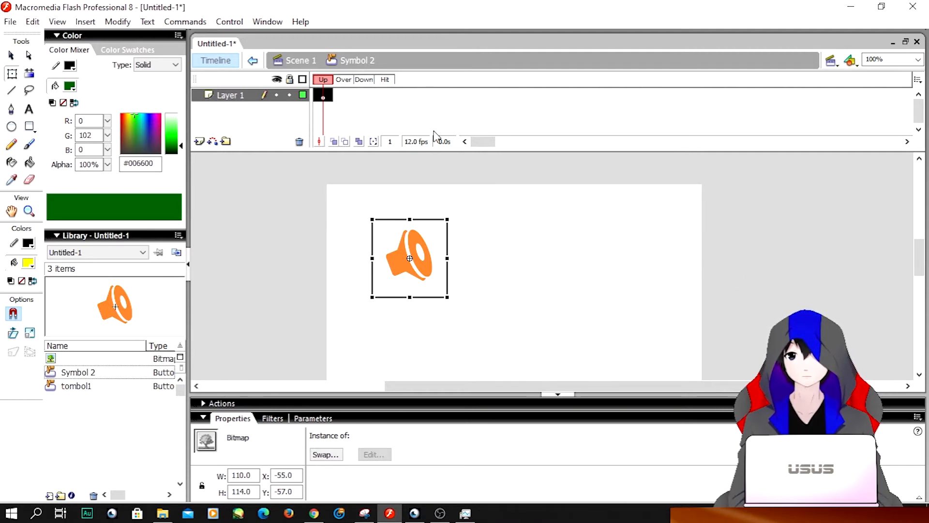
key("F6")
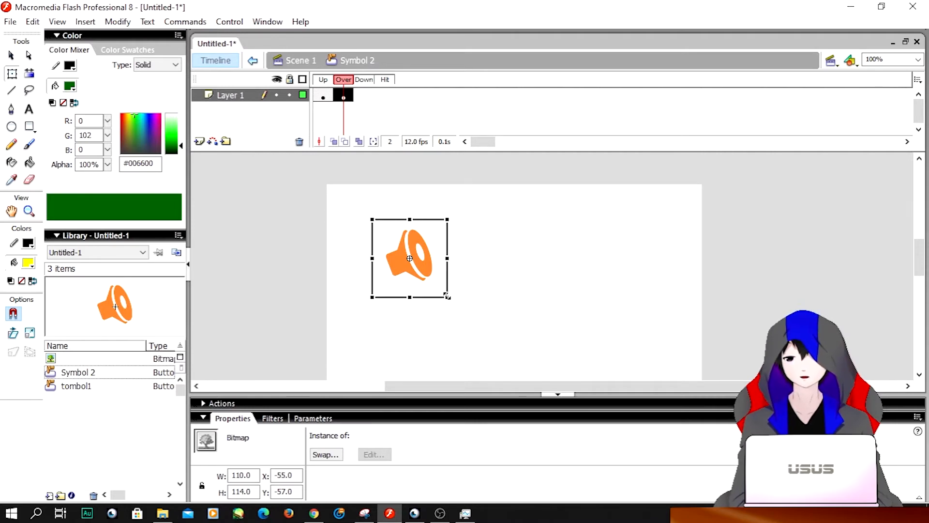
left_click_drag(447, 296, 456, 307)
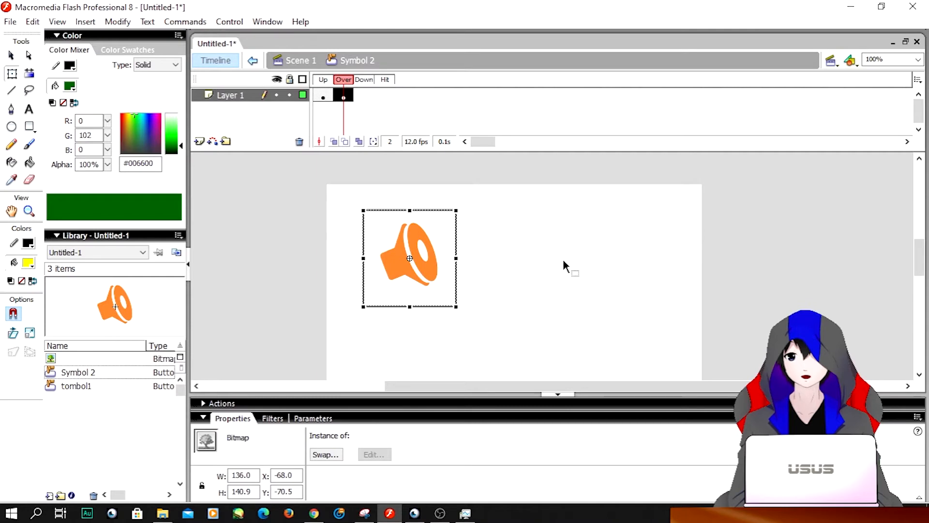
Step: Copy the speaker button's Up frame into its Down state and return to Scene 1
left_click(339, 94)
left_click(324, 95)
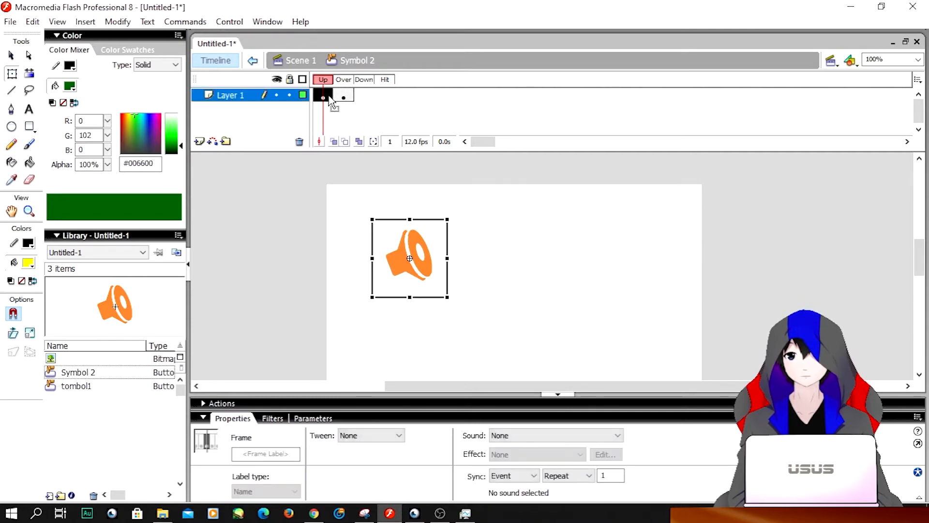
right_click(329, 98)
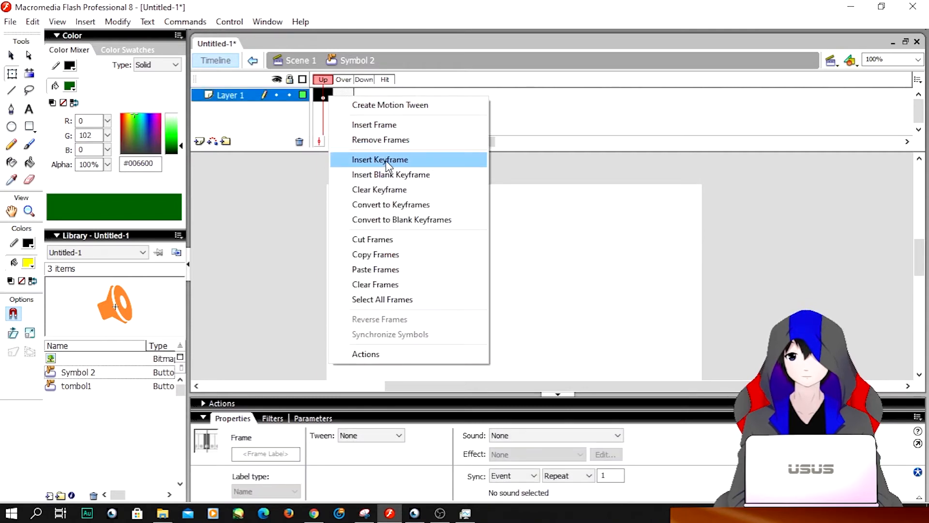
left_click(376, 256)
right_click(365, 93)
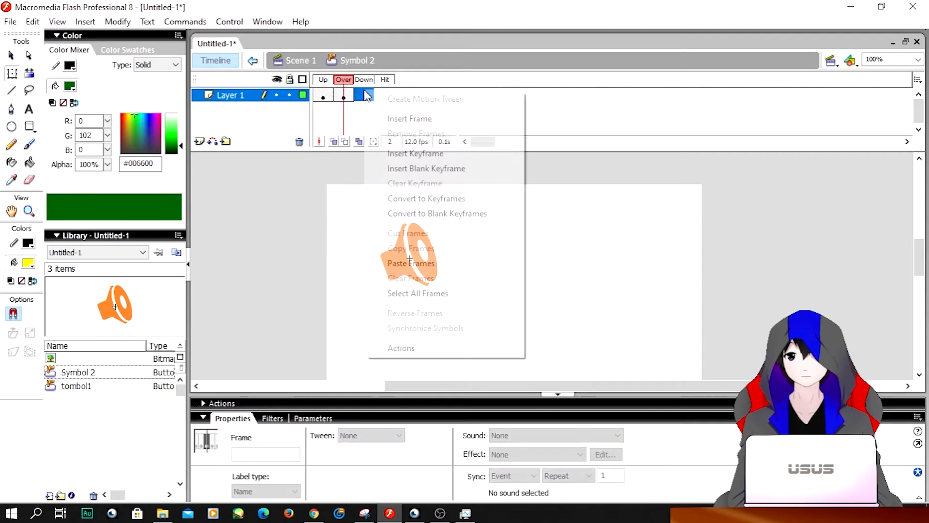
left_click(388, 263)
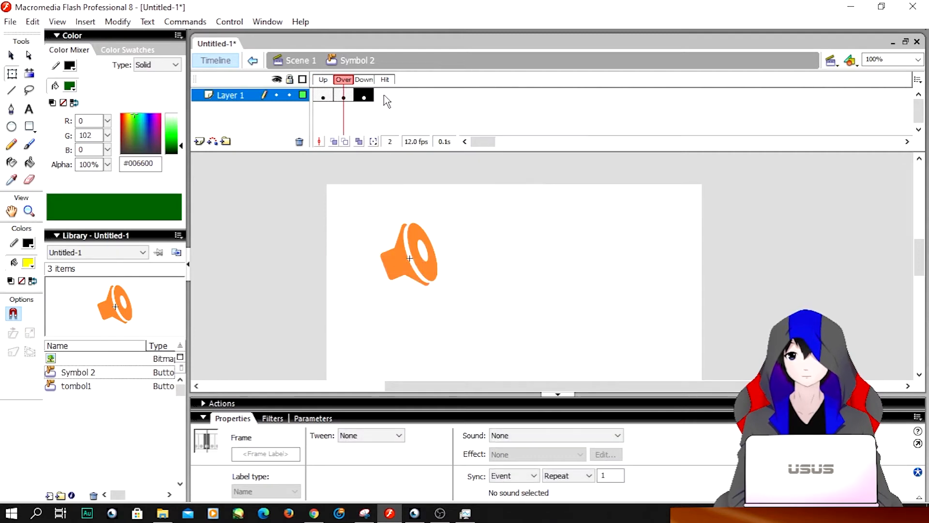
left_click(364, 96)
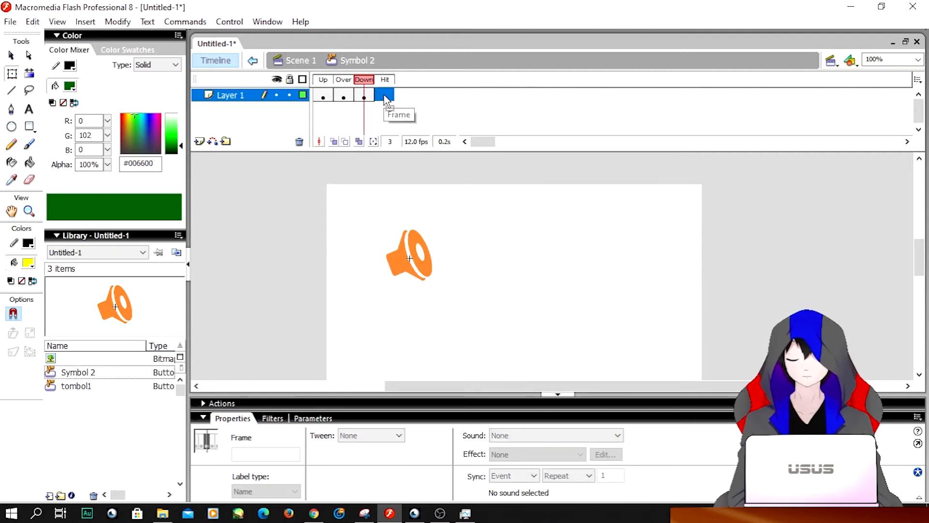
left_click(495, 243)
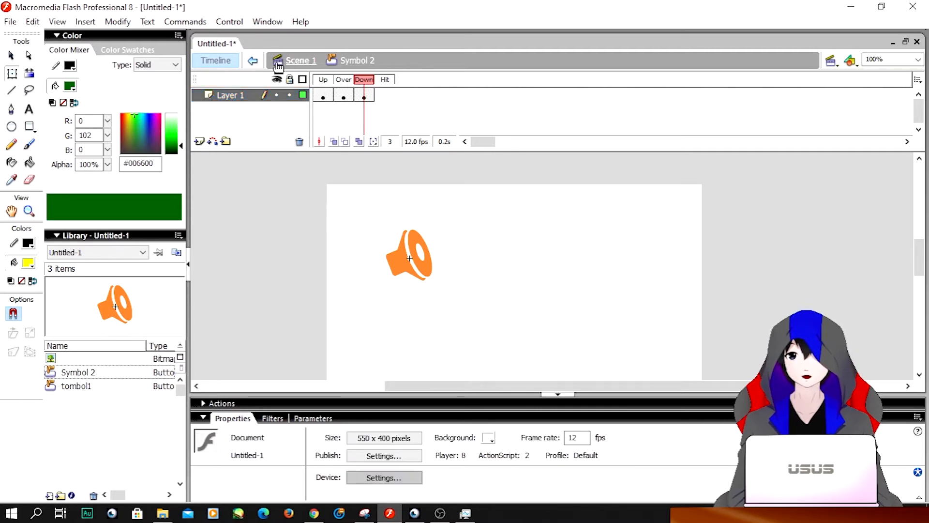
left_click(295, 62)
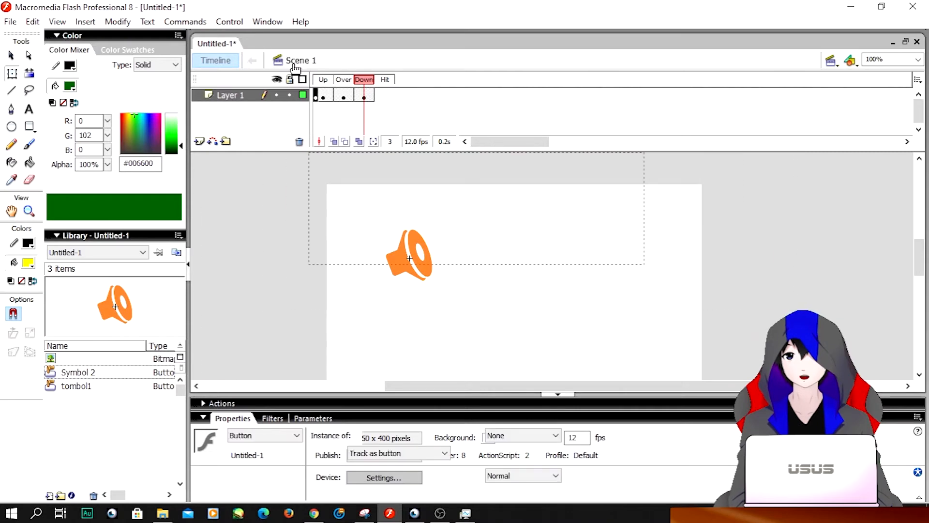
Step: Rename the Symbol 2 library item as tombol2
right_click(80, 379)
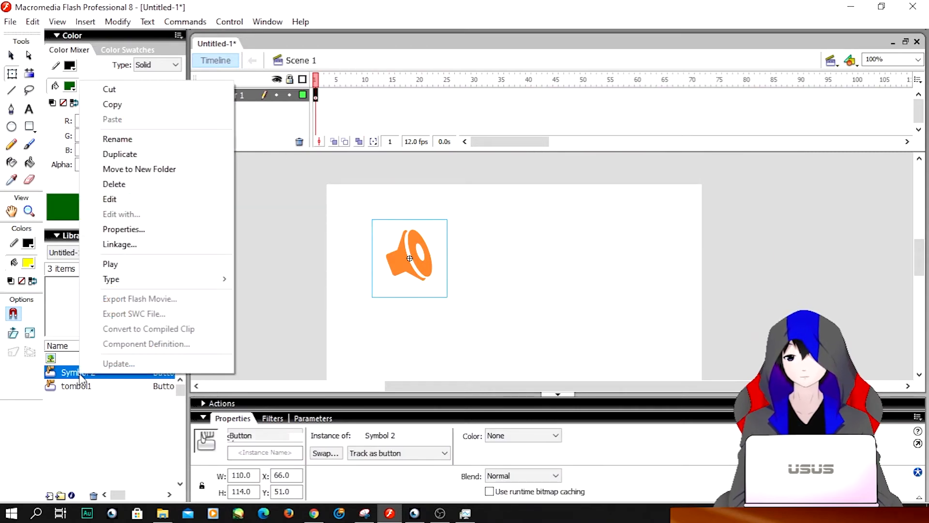
left_click(120, 140)
left_click_drag(111, 373, 41, 374)
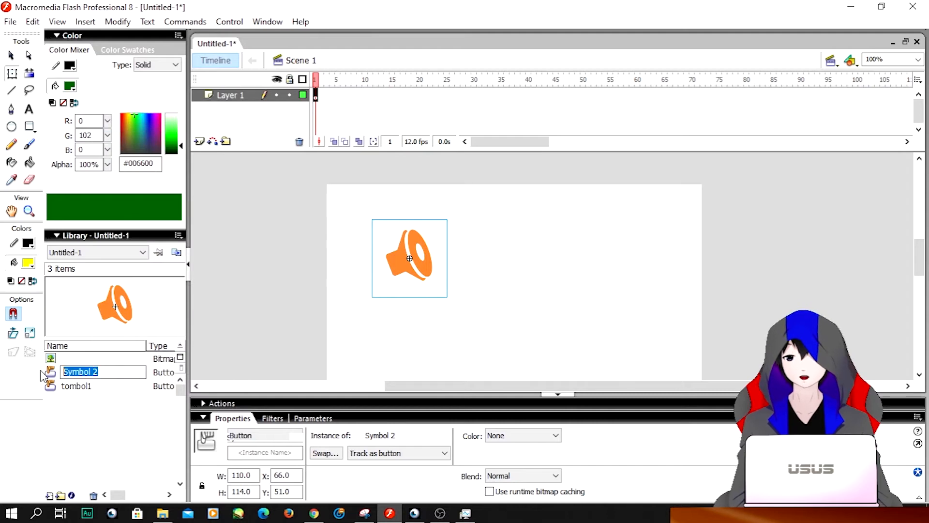
type("to")
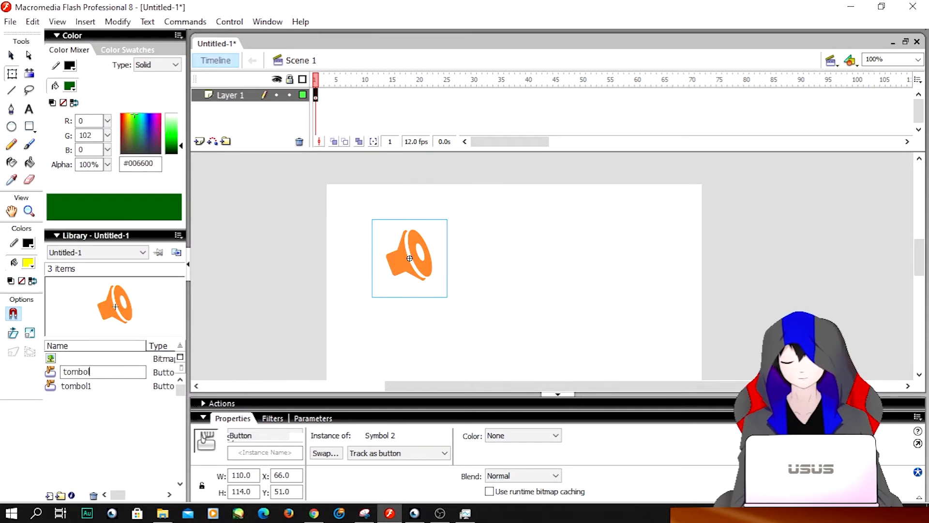
type("mbol2")
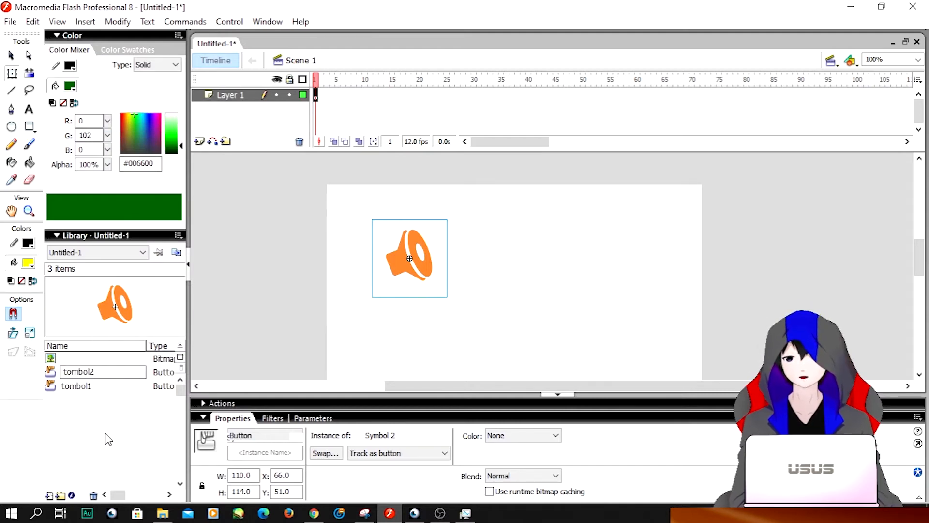
key("Return")
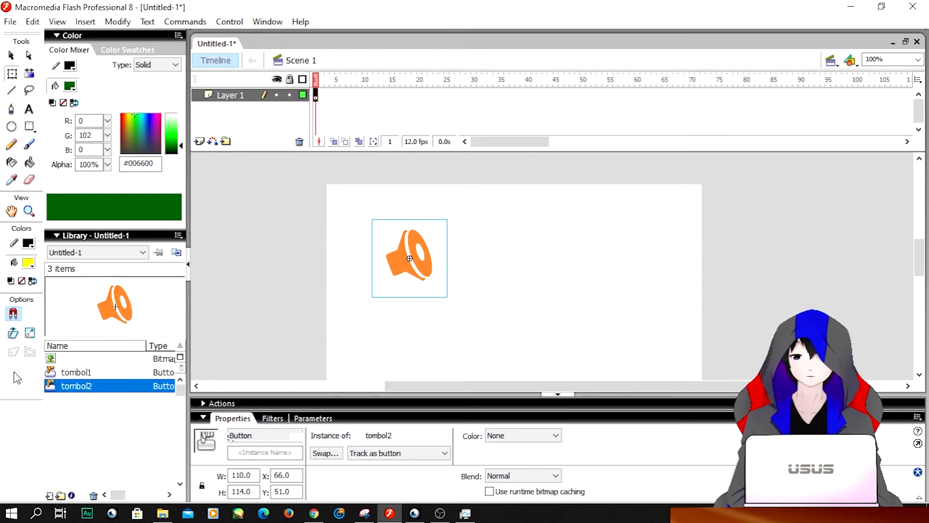
Step: Place a tombol1 instance beside the speaker and scale the tombol2 instance down to about 75 by 78 px
left_click_drag(76, 373, 555, 251)
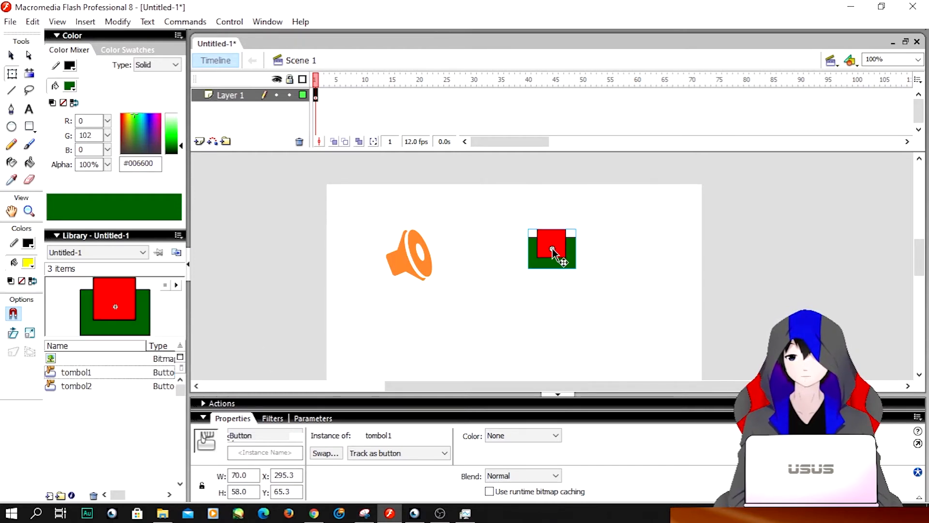
left_click(414, 262)
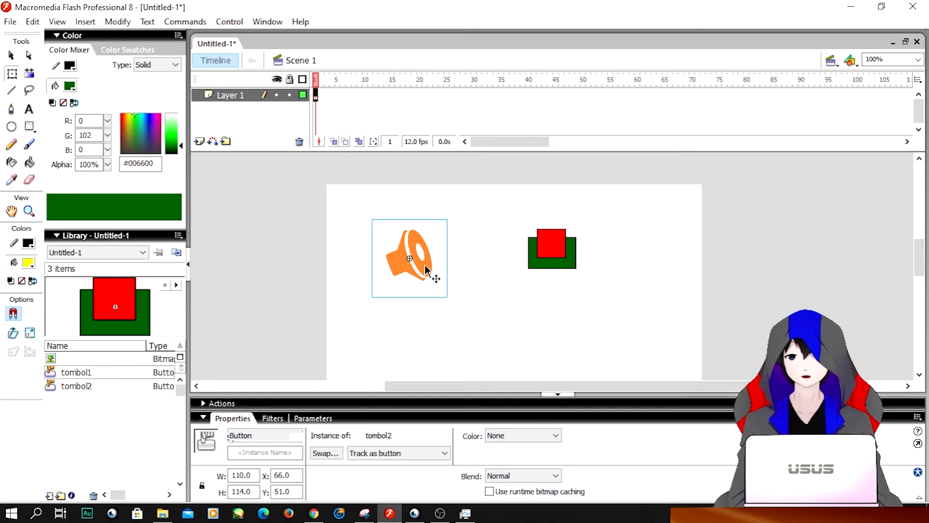
left_click(425, 265)
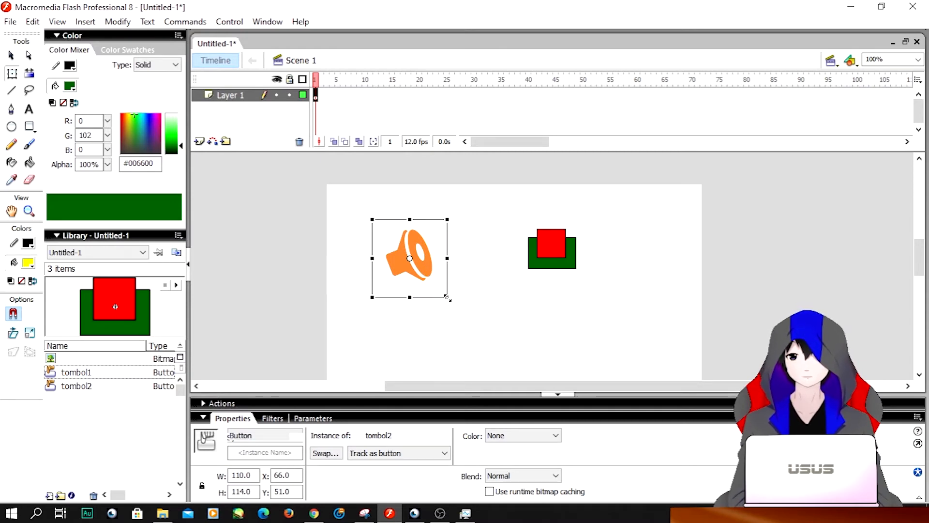
left_click_drag(448, 297, 441, 260)
left_click(513, 304)
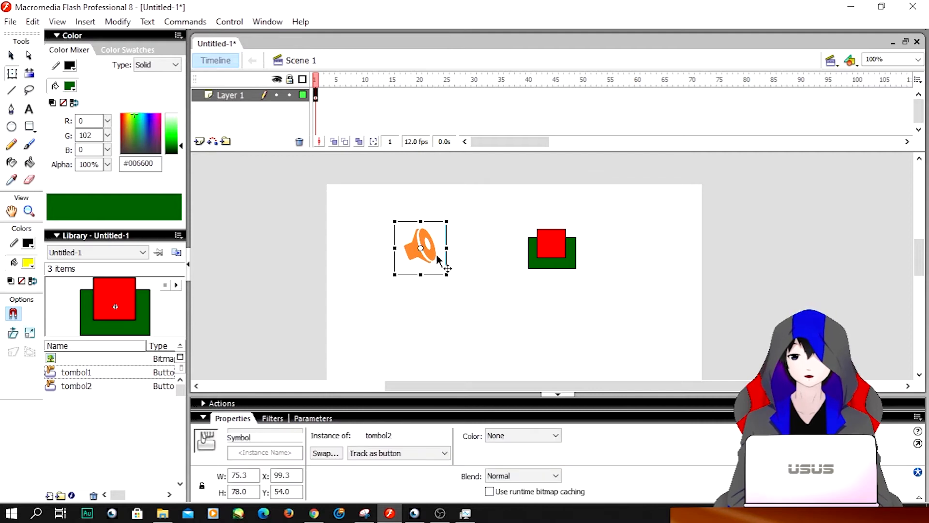
Step: Test the movie, try the speaker and tombol1 buttons' over and down states, and close the preview
key("ctrl+Return")
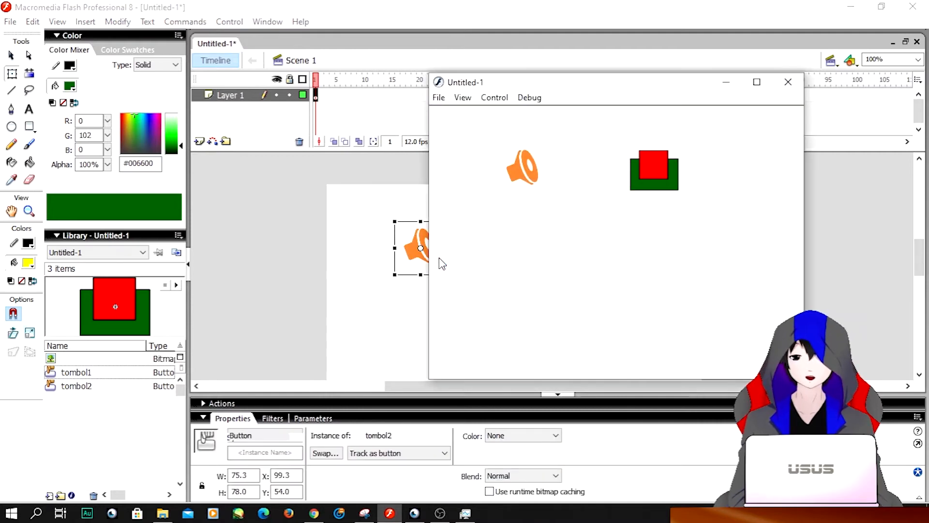
left_click(518, 180)
left_click(515, 180)
left_click(515, 181)
left_click(523, 176)
left_click(519, 172)
left_click(525, 175)
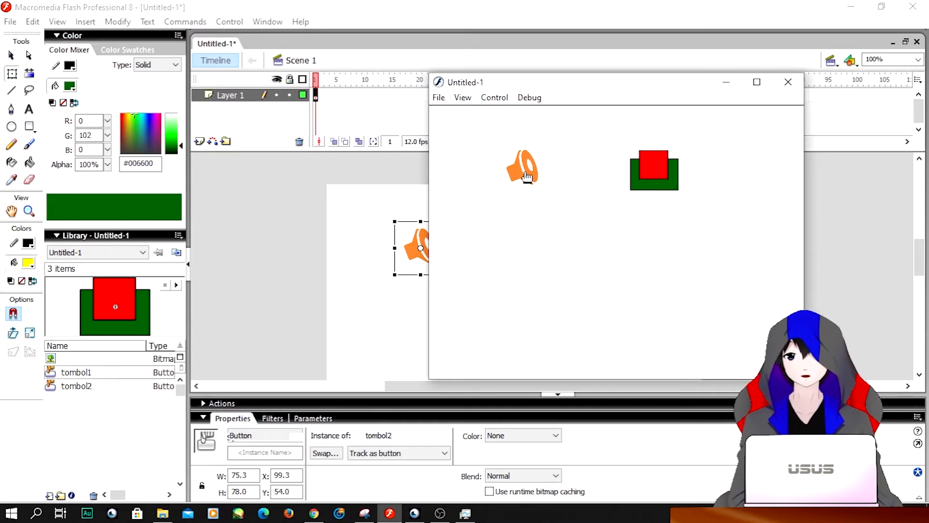
left_click(660, 172)
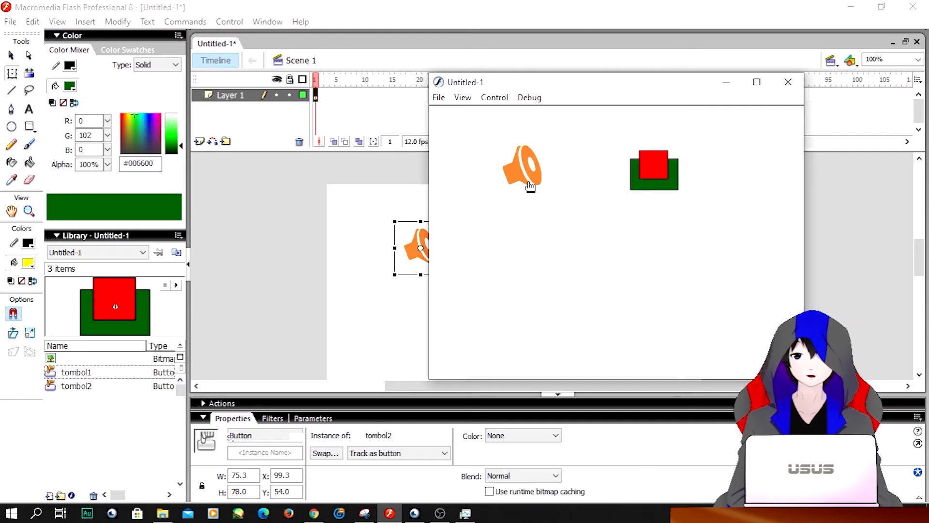
left_click(788, 82)
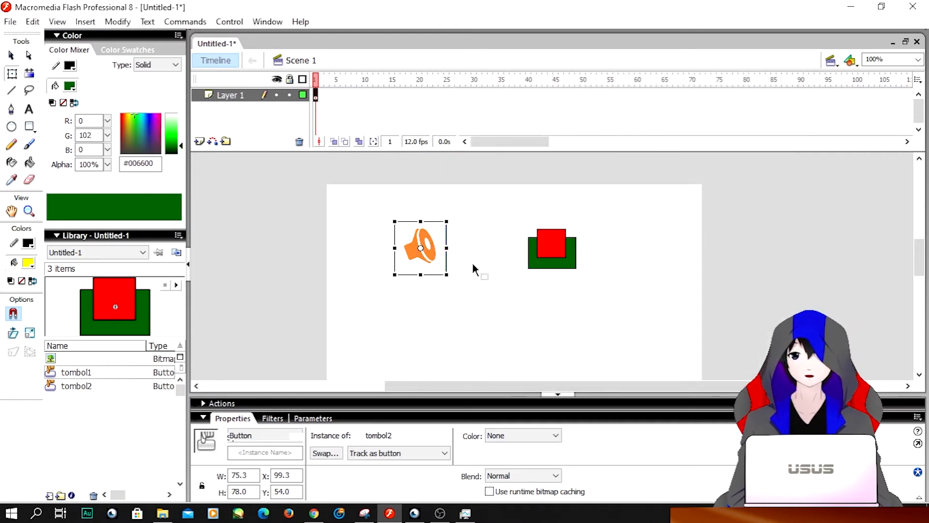
Step: Open the Buttons common library and expand its buttons oval folder
left_click(474, 283)
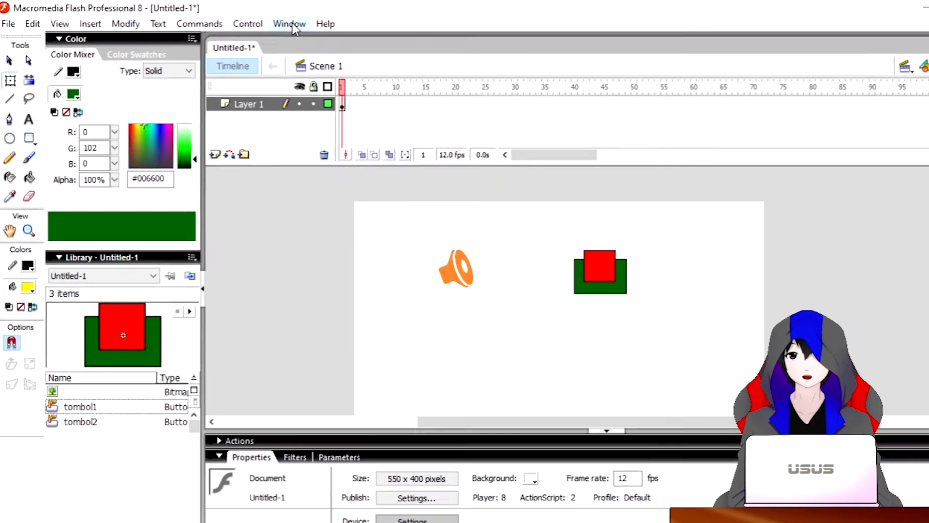
left_click(269, 22)
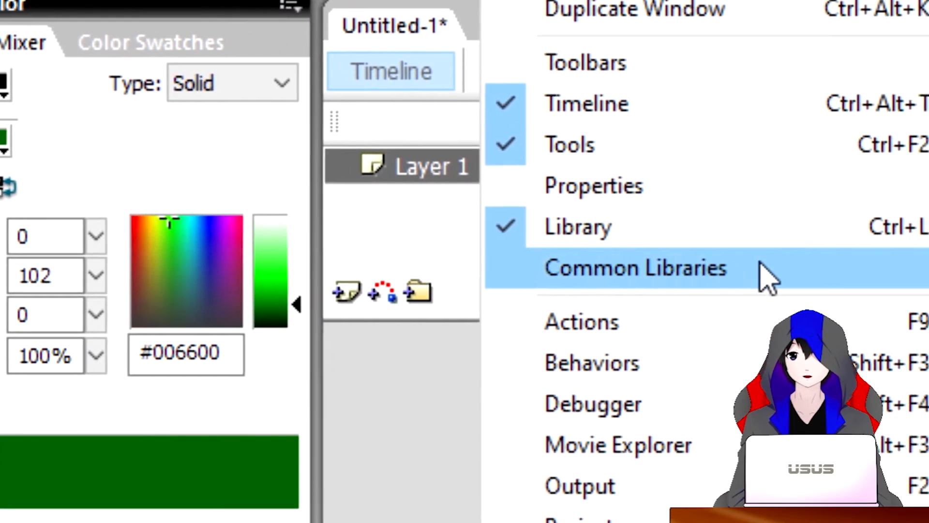
mouse_move(866, 271)
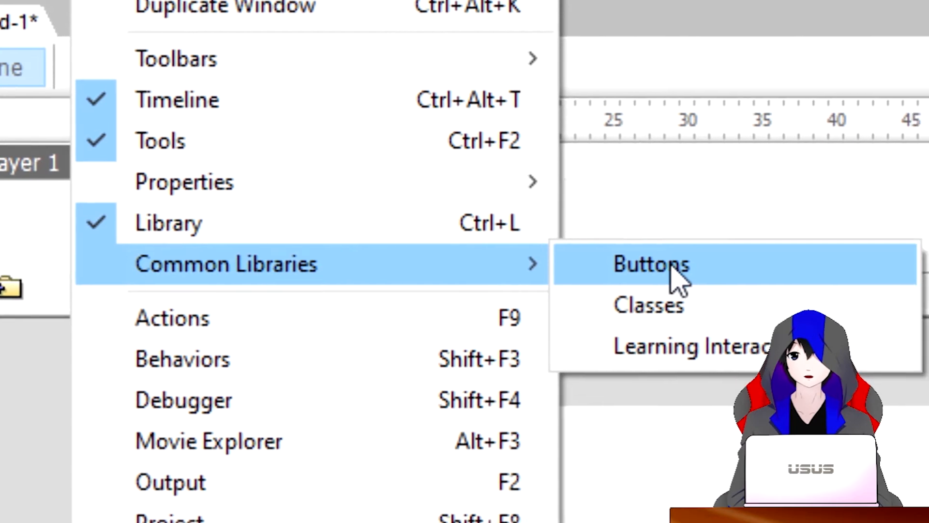
left_click(673, 273)
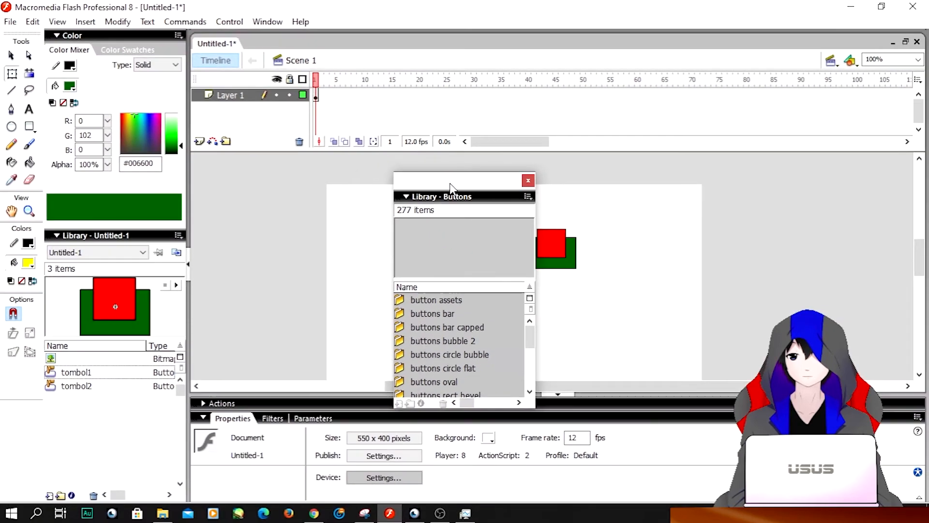
left_click_drag(452, 188, 464, 122)
mouse_move(545, 269)
left_mouse_down()
mouse_move(543, 285)
mouse_move(542, 260)
mouse_move(542, 285)
left_mouse_up()
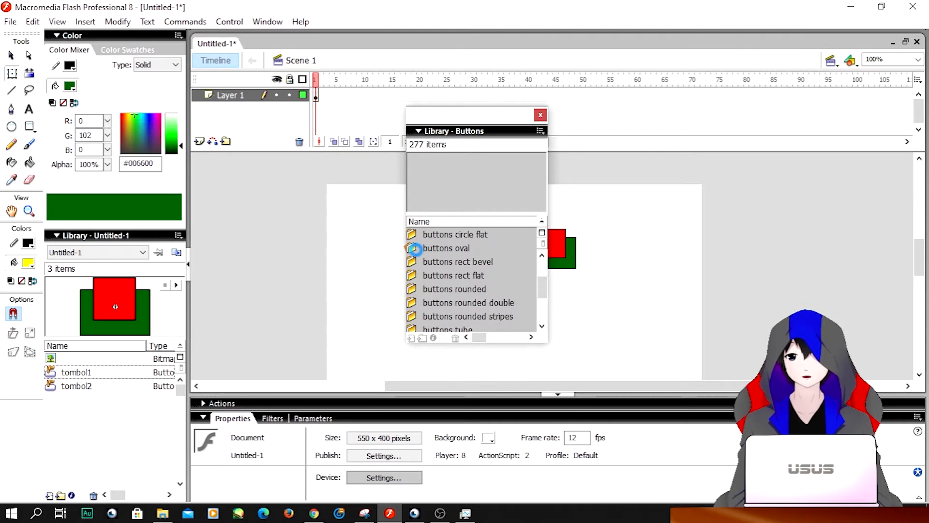
left_click(419, 251)
left_click(418, 251)
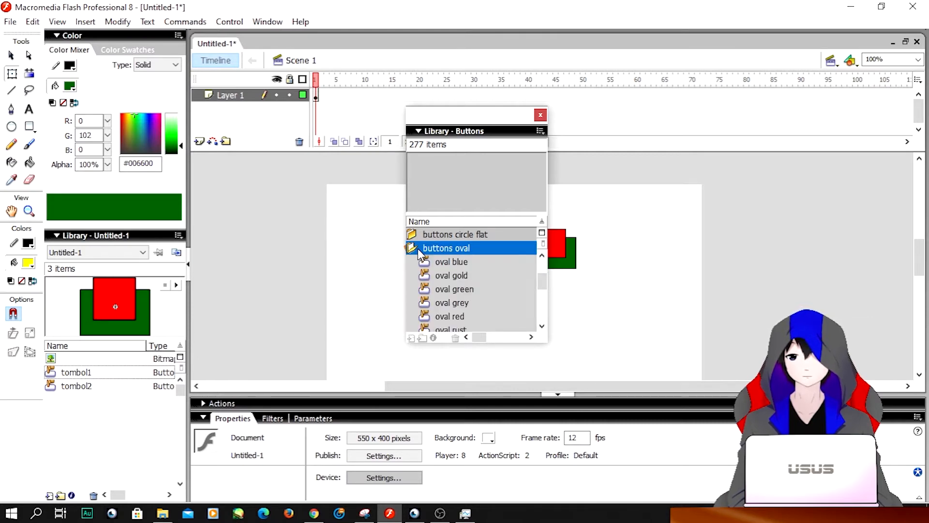
Step: Place the oval blue button from the Buttons library on the stage below the speaker and enlarge it to about 139 by 48 px
left_click(443, 263)
left_click(446, 276)
left_click(451, 289)
left_click(452, 303)
left_click(449, 275)
left_click(450, 263)
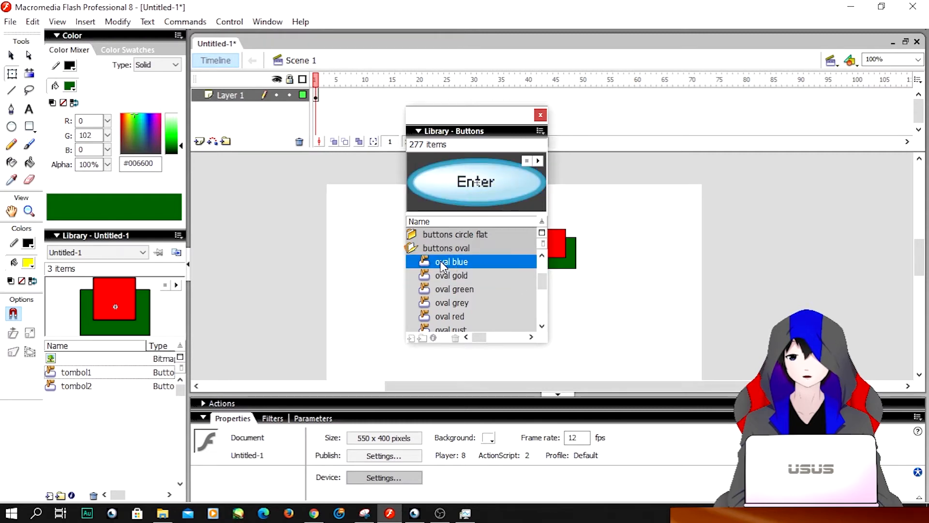
left_click_drag(429, 260, 618, 308)
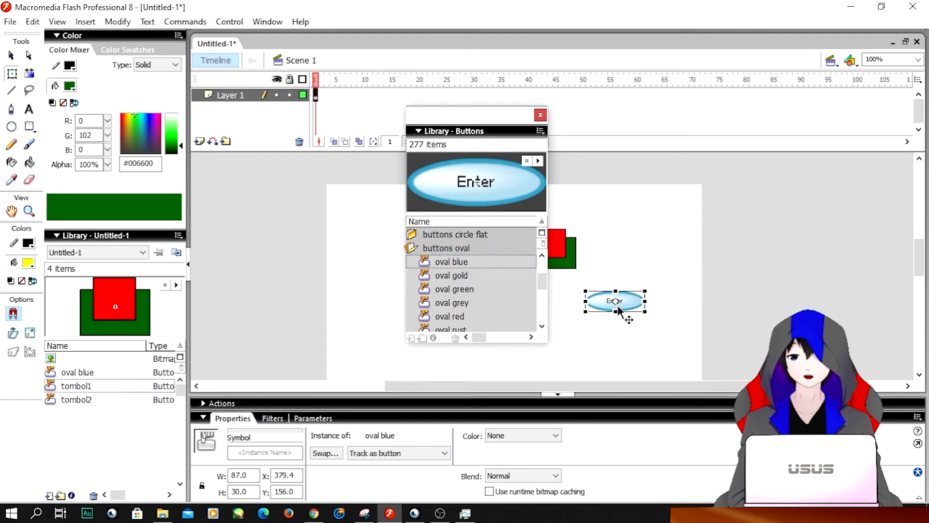
left_click(540, 116)
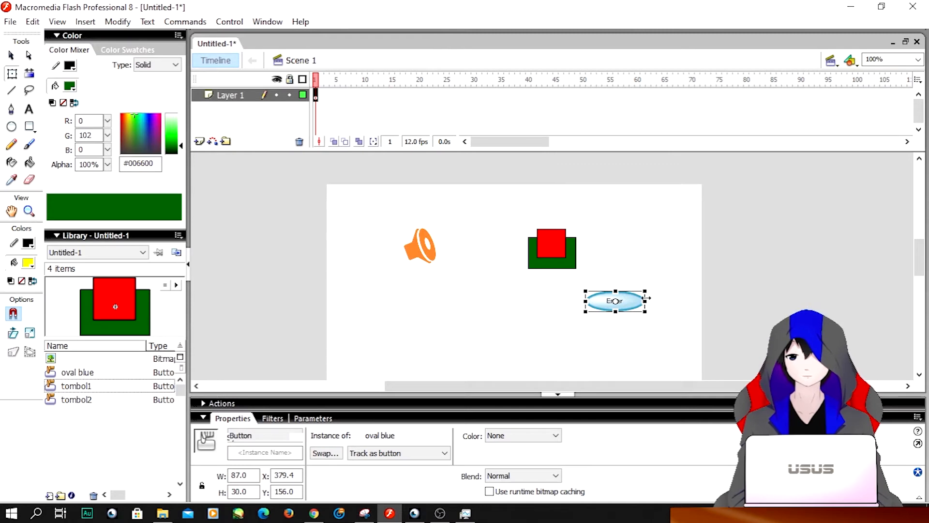
left_click_drag(648, 290, 474, 332)
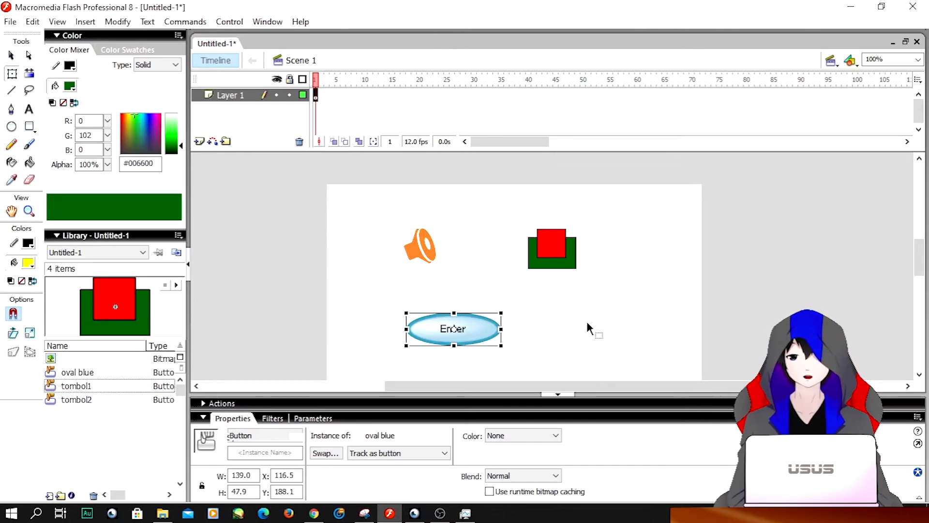
Step: Inspect the oval blue button's layers and frames, then test the Enter button in the movie preview and close the preview
double_click(479, 334)
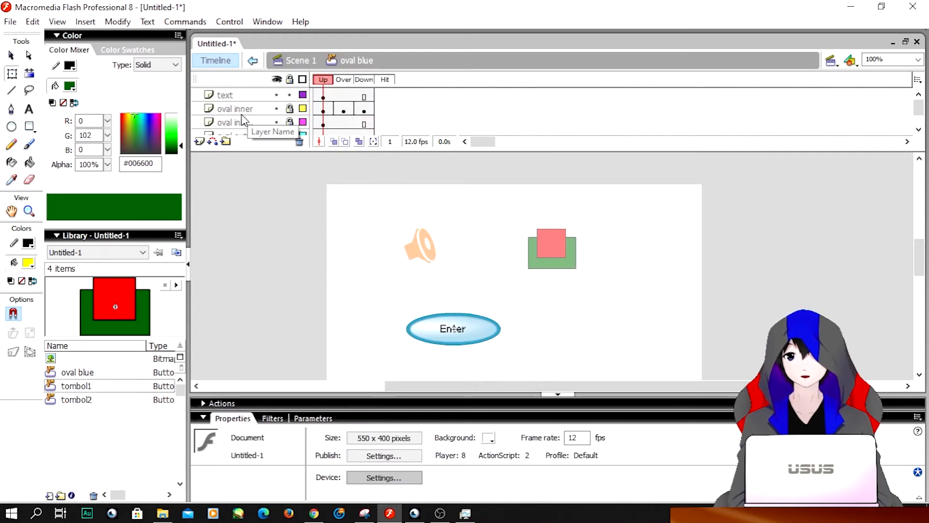
left_click(297, 62)
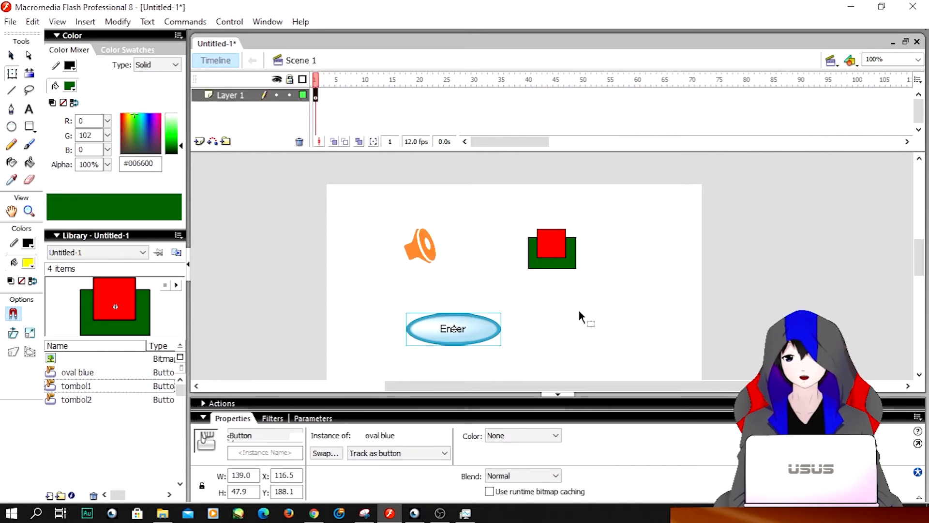
key("ctrl+Return")
left_click(557, 251)
left_click(555, 248)
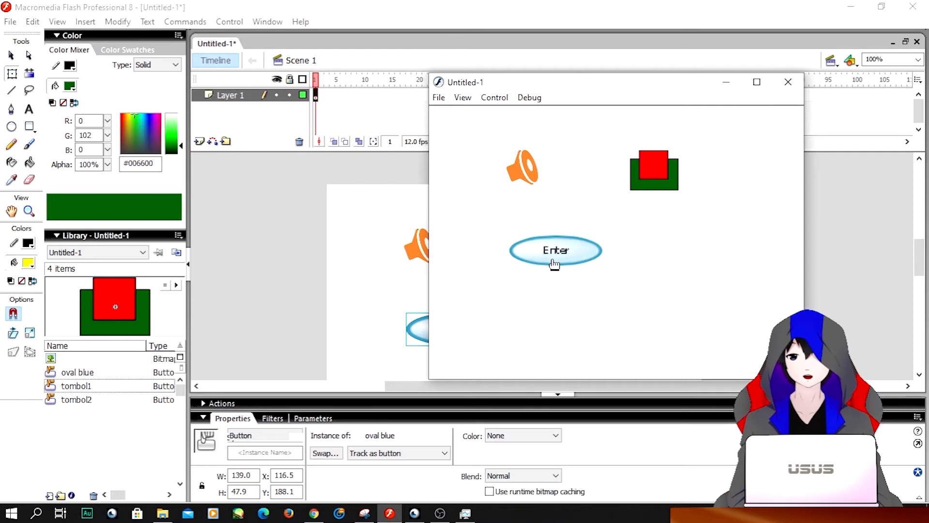
left_click(788, 82)
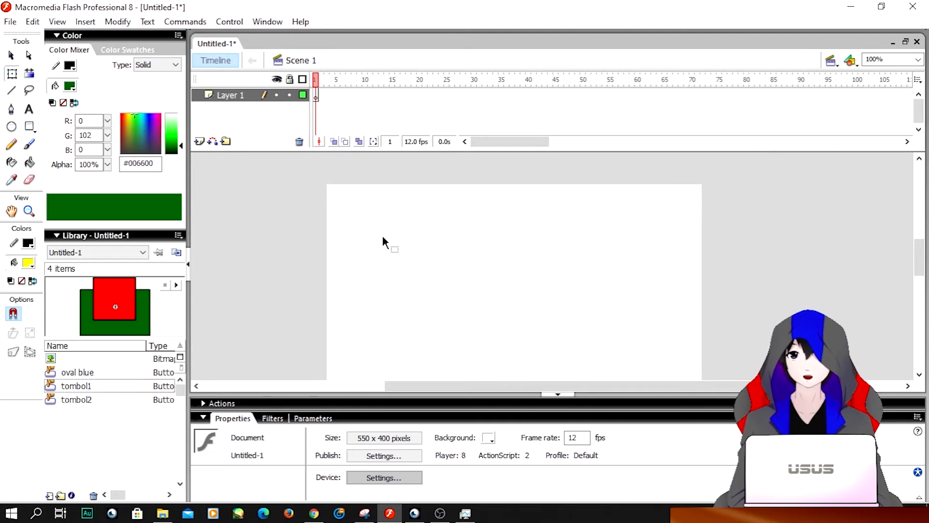
Step: Draw a yellow four-pointed star about 104 by 104 px on the empty stage with the PolyStar tool in star style
left_click(316, 96)
left_click_drag(31, 134, 73, 166)
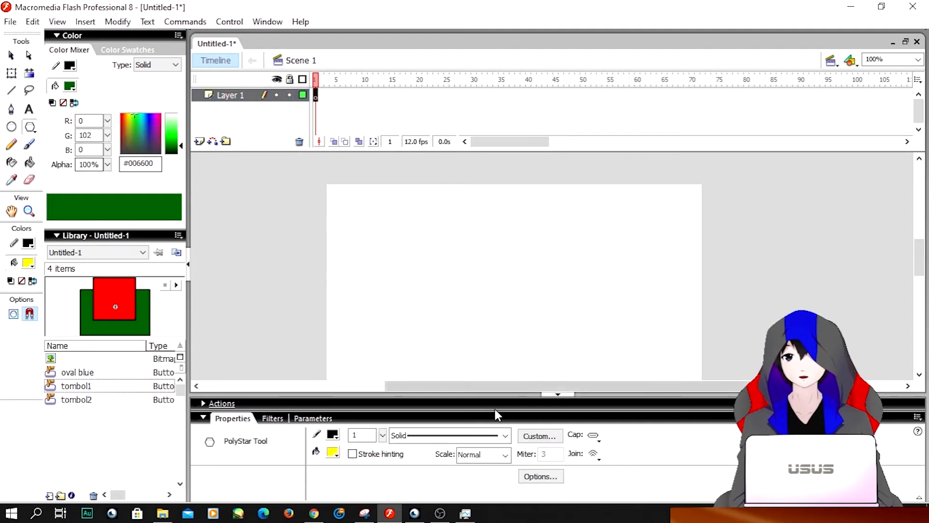
left_click(540, 477)
left_click_drag(479, 245, 465, 246)
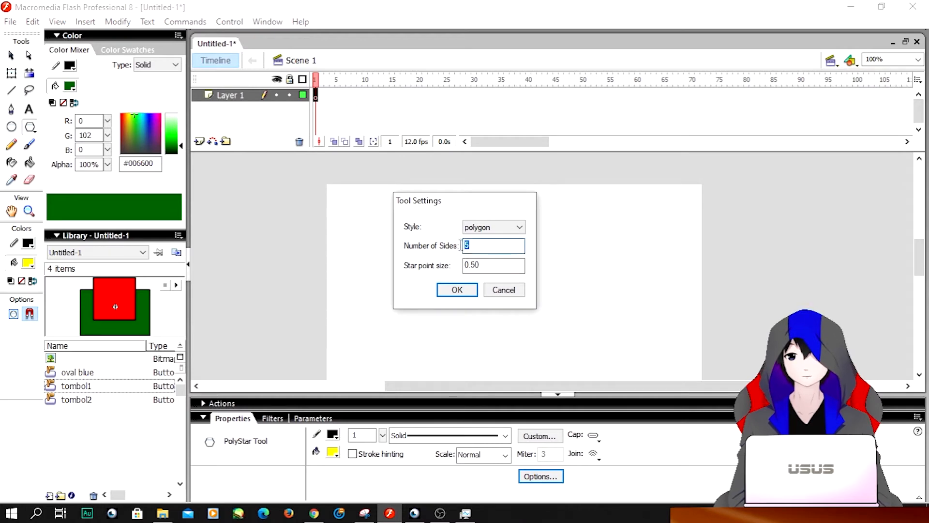
left_click(498, 232)
left_click(484, 246)
left_click(458, 289)
left_click_drag(417, 244, 451, 280)
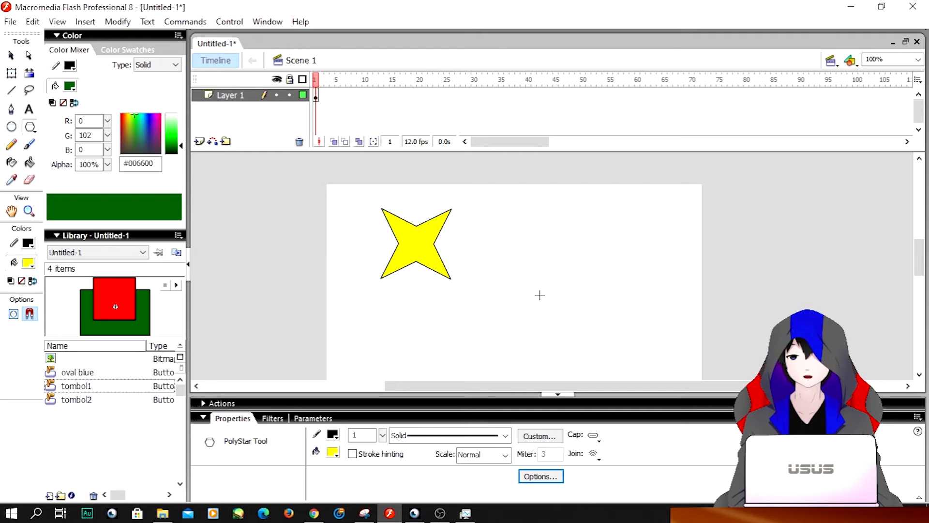
Step: Move the star's fill and outline together slightly down and to the right on the stage
left_click(12, 55)
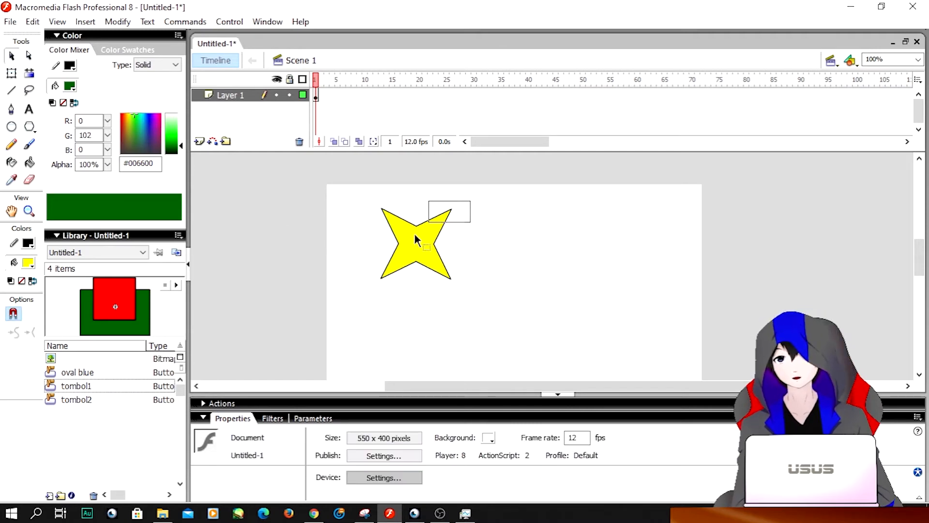
double_click(406, 266)
left_click_drag(406, 266, 418, 289)
left_click(517, 241)
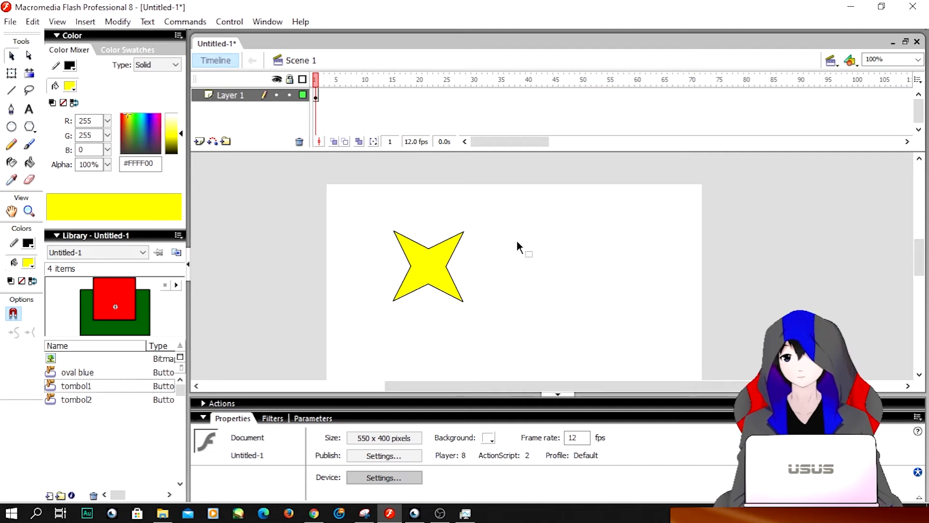
Step: Convert the whole star, including its outline, to a movie clip symbol named bintang
left_click_drag(505, 211, 351, 316)
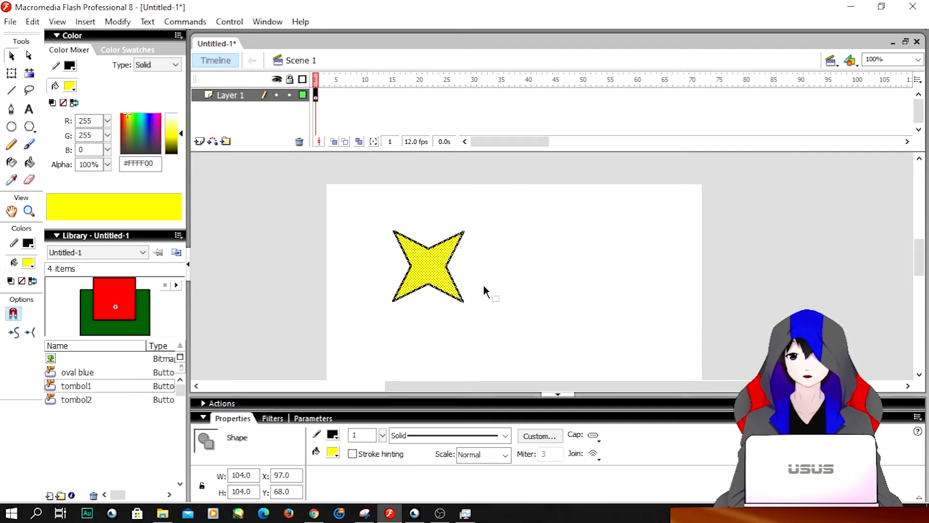
key("F8")
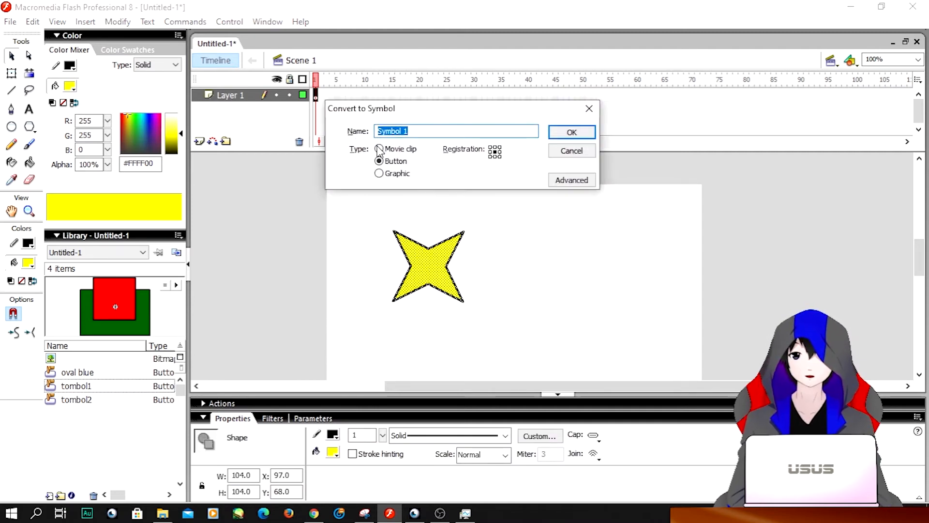
left_click(380, 149)
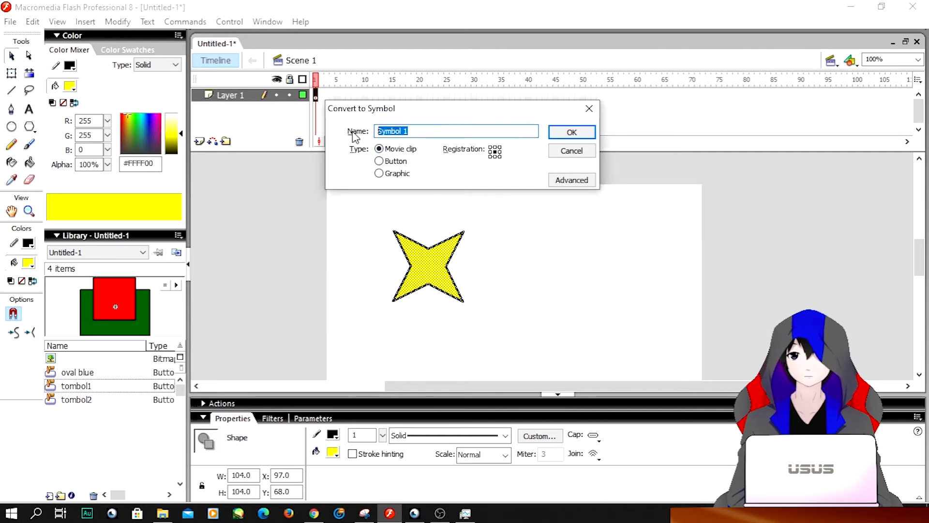
type("bintang")
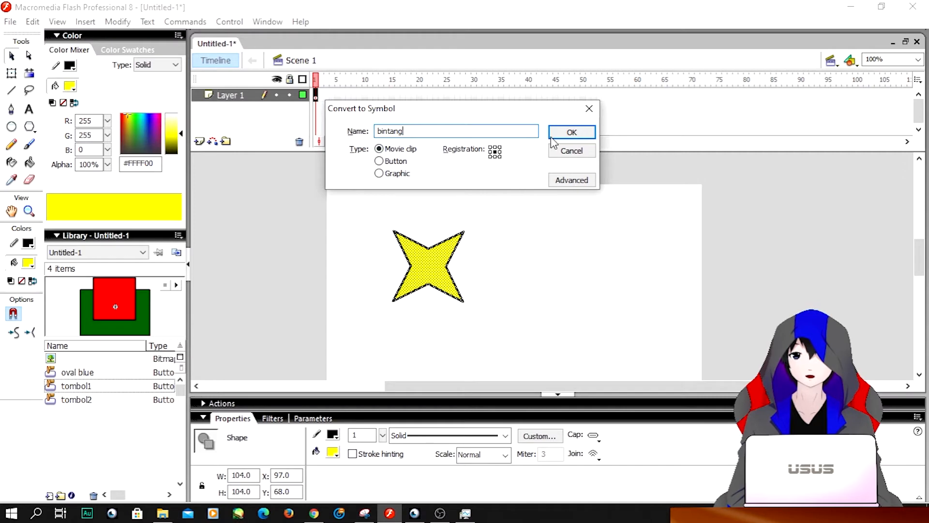
left_click(570, 138)
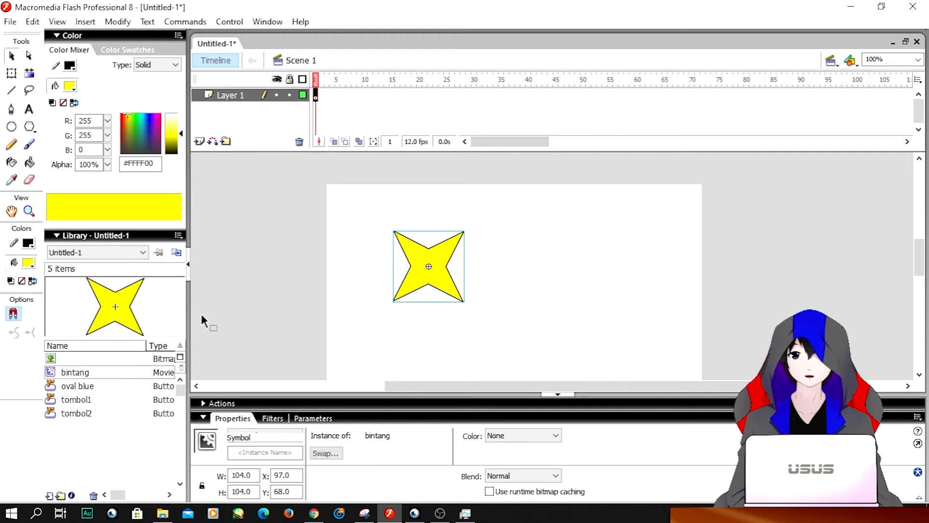
Step: Compare the bintang movie clip with the oval blue, tombol1 and tombol2 buttons in the library and check the star's instance properties
left_click(78, 374)
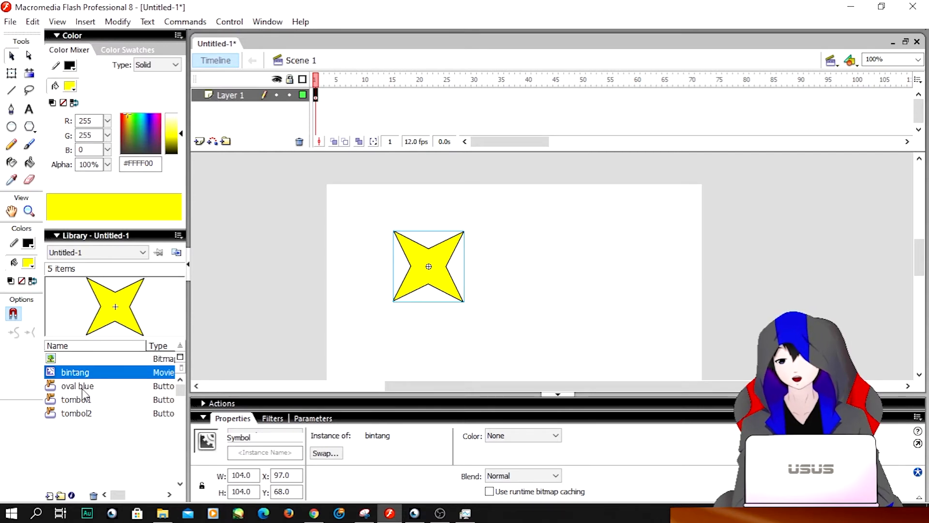
left_click(82, 387)
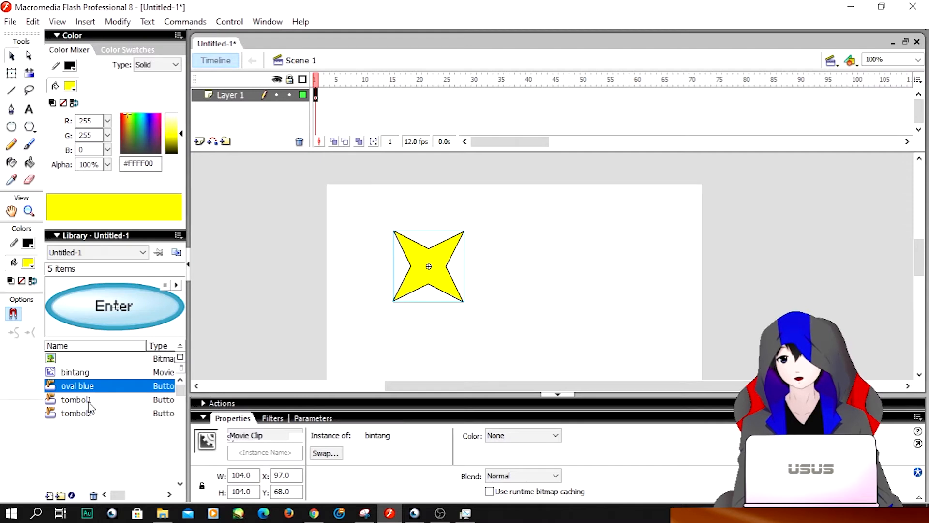
left_click(83, 402)
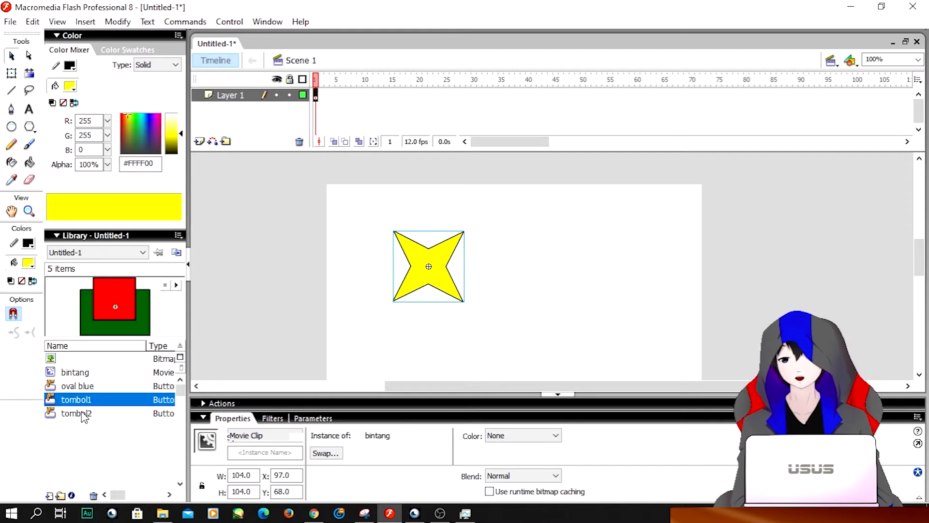
left_click(83, 415)
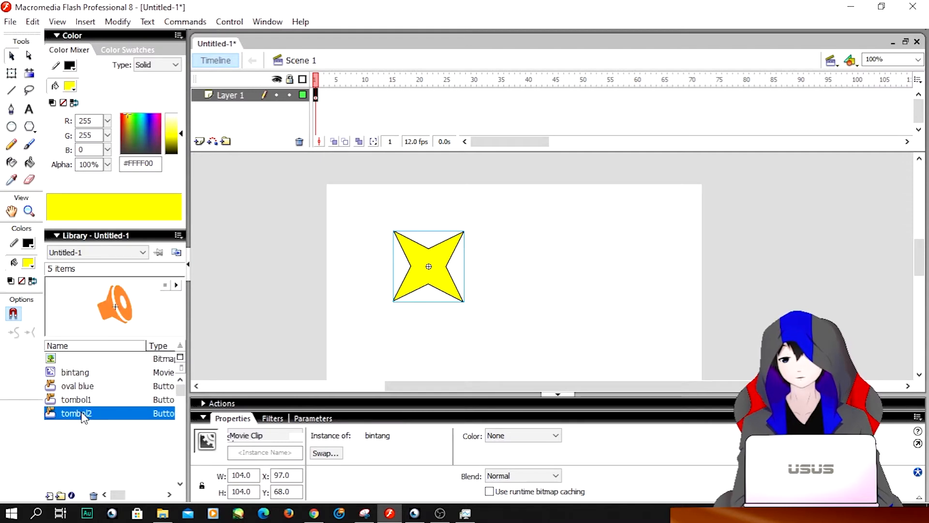
left_click(524, 254)
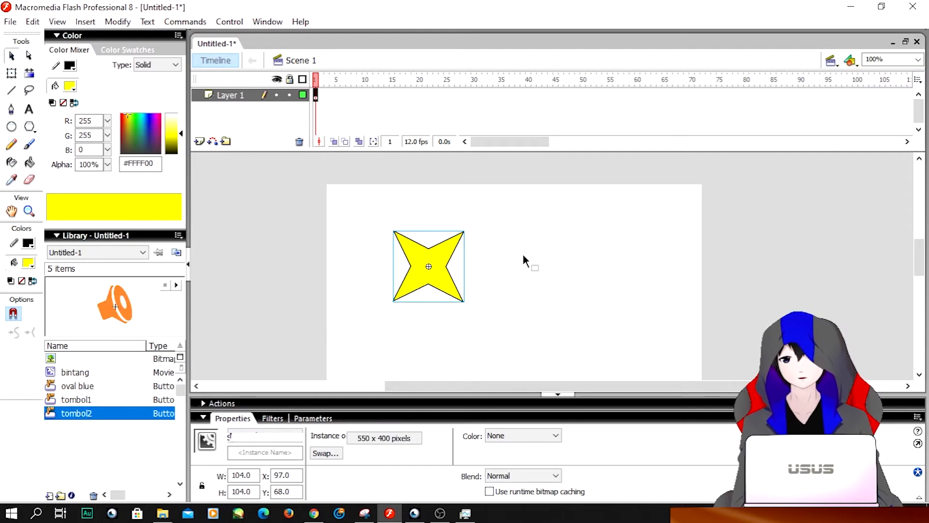
left_click(432, 271)
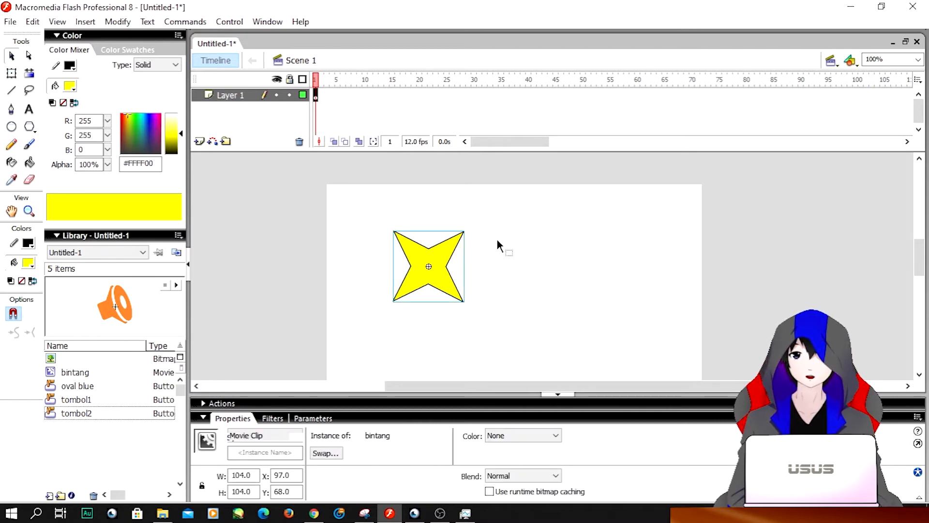
Step: Inside the bintang symbol, create a motion tween on frame 1 of Layer 1 and insert a keyframe at frame 10
double_click(424, 255)
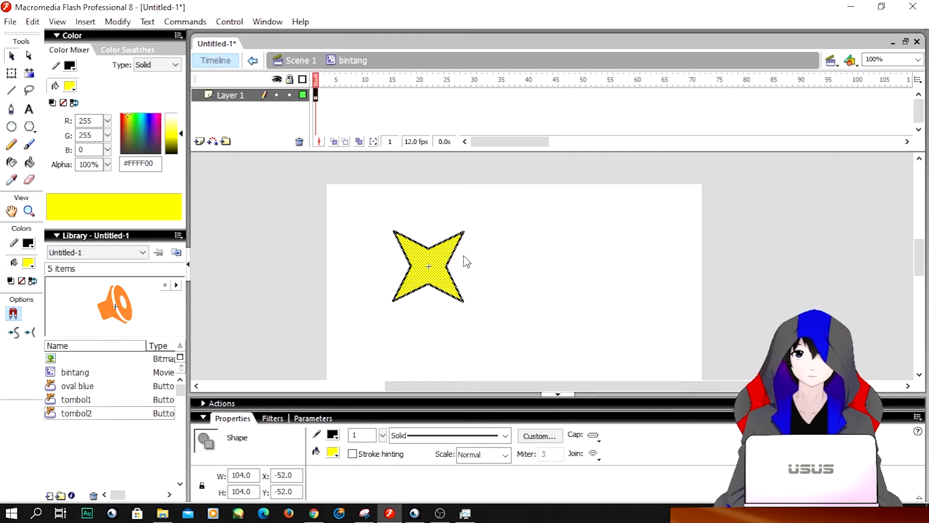
left_click(490, 246)
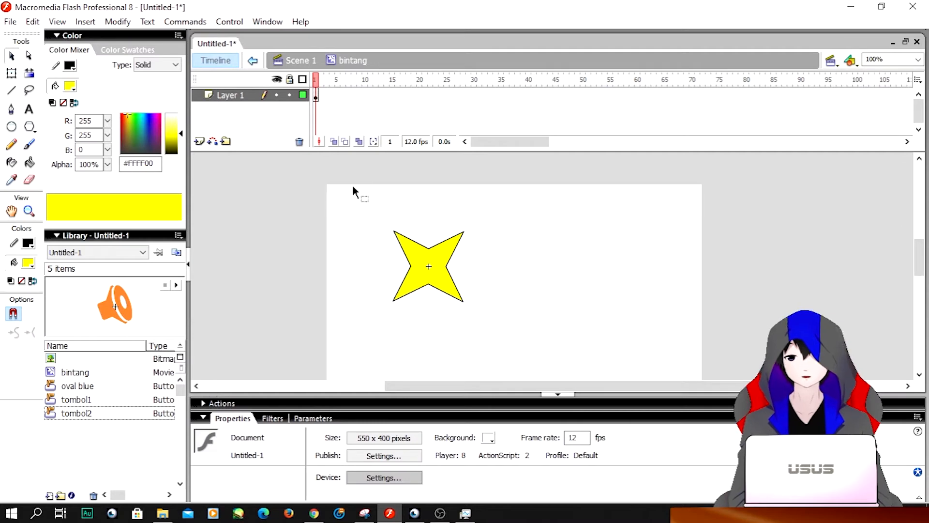
right_click(317, 98)
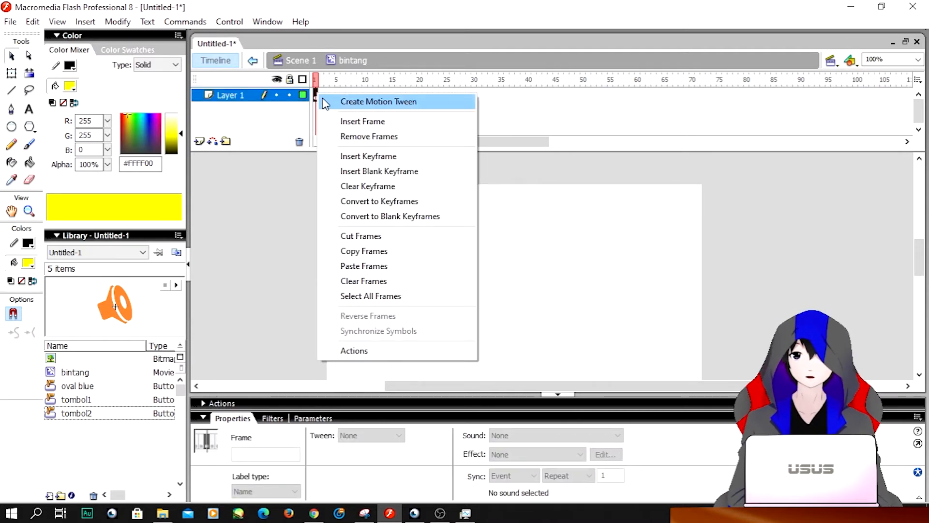
left_click(348, 101)
left_click(365, 95)
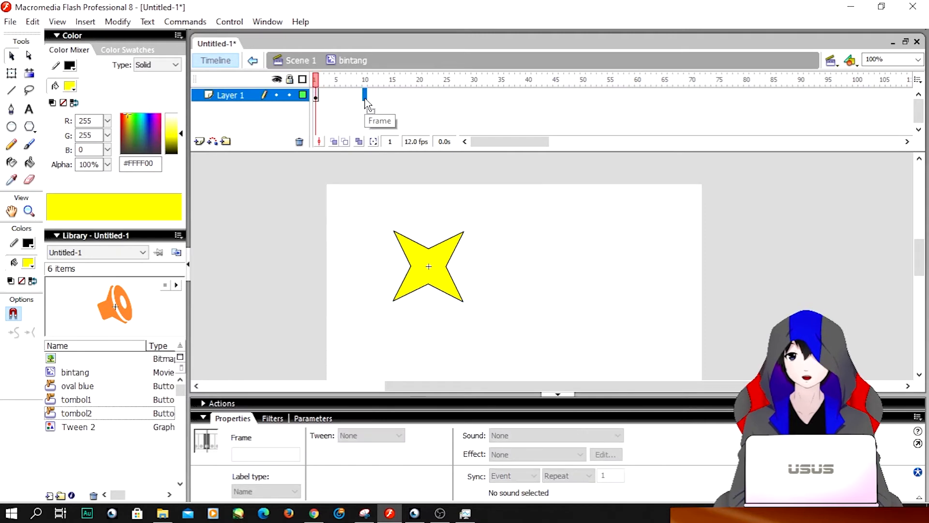
key("F6")
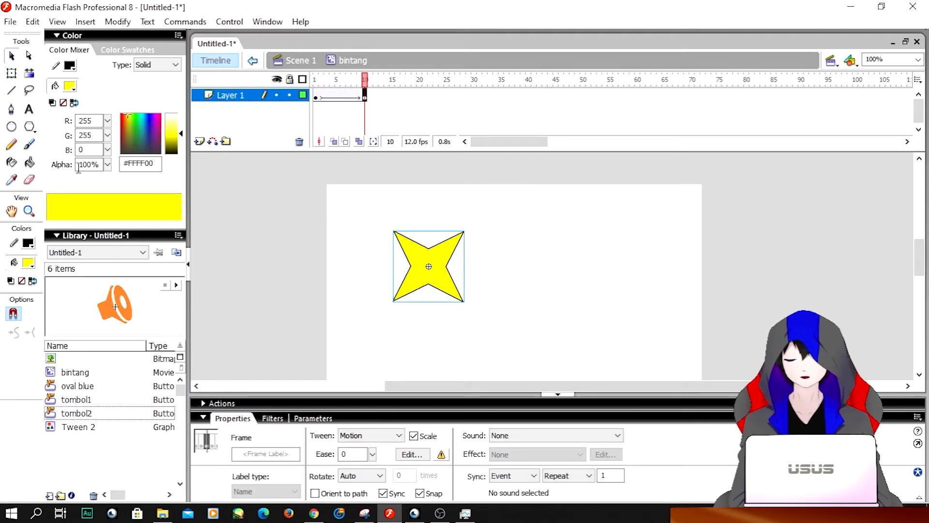
Step: Turn on onion skinning and rotate the star at frame 10 until it nearly lines up with its original orientation
left_click(11, 73)
left_click(402, 256)
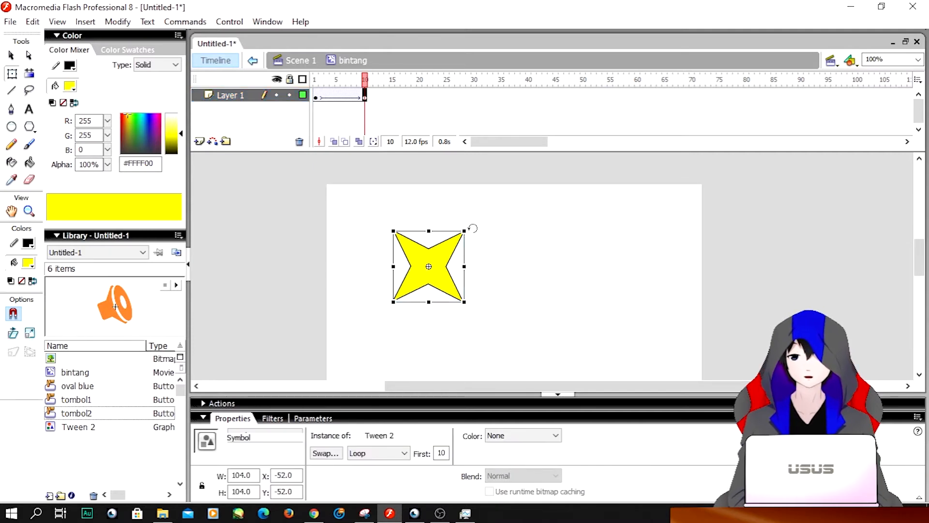
left_click_drag(474, 223, 490, 253)
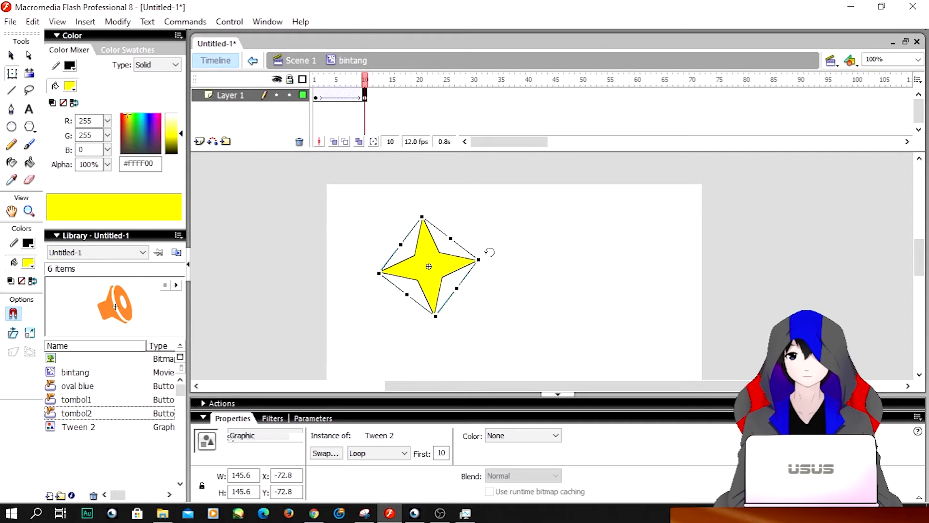
left_click(334, 142)
left_click_drag(497, 274, 395, 307)
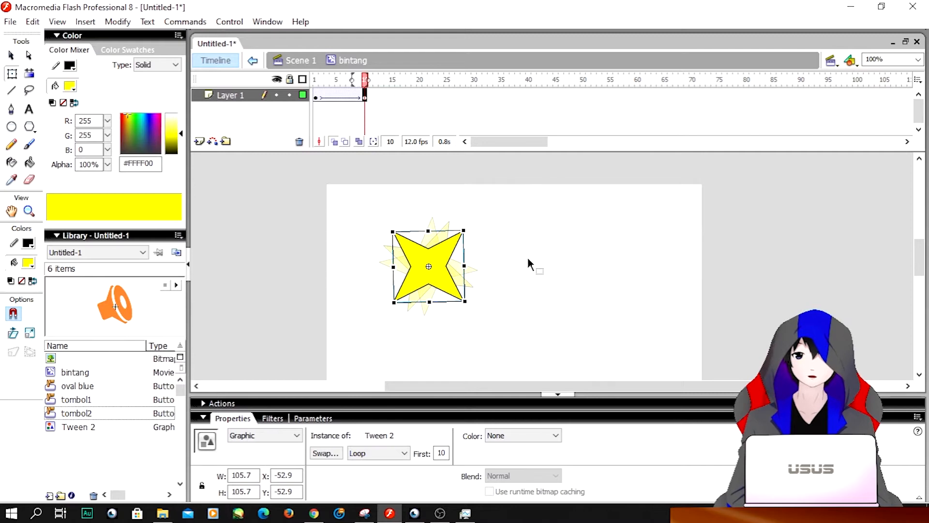
left_click(523, 231)
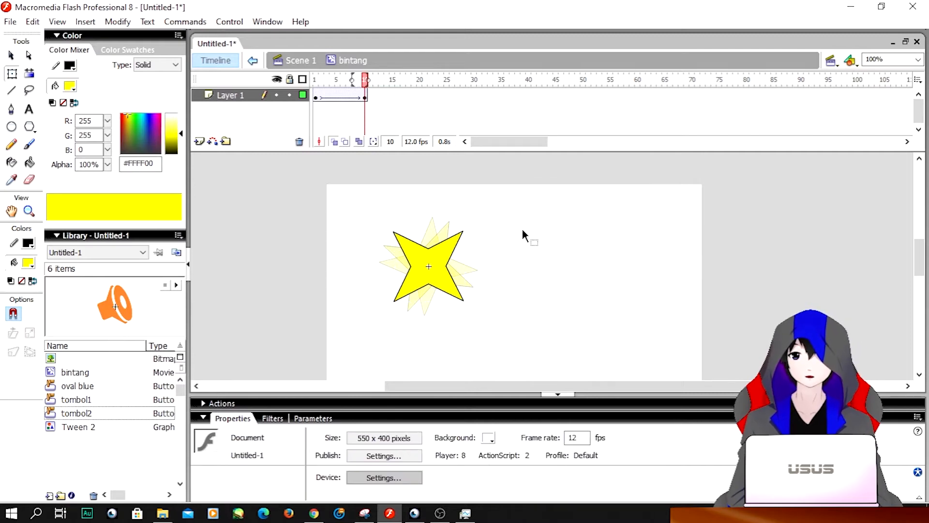
Step: Play the star's rotation tween in the timeline several times and test the movie to view the bintang clip
key("Return")
key("Return")
key("Return")
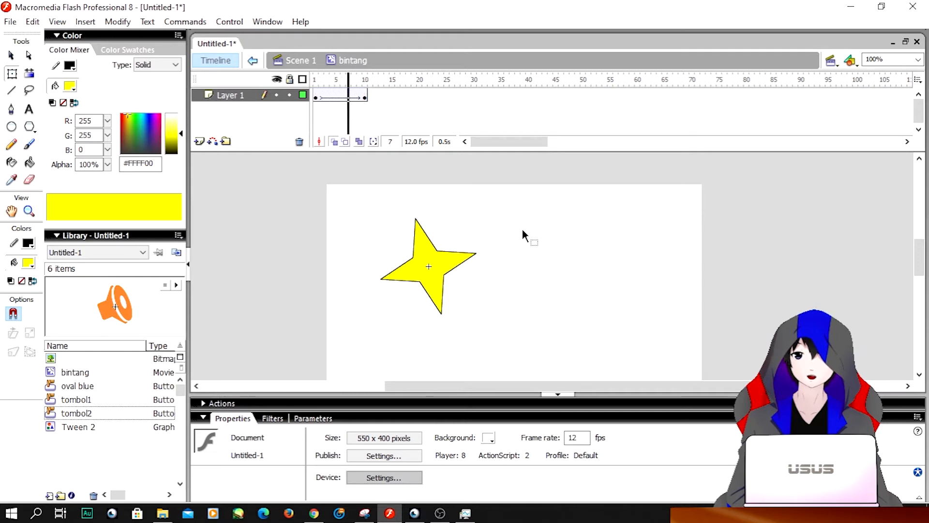
key("ctrl+Return")
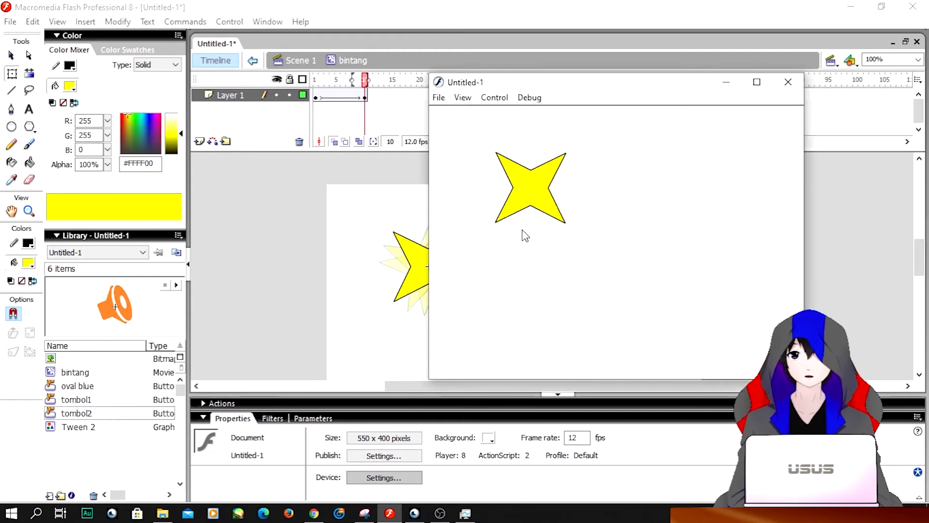
Step: Back in Scene 1, create a motion tween on frame 1 of Layer 1 and insert a keyframe at frame 10
left_click(789, 88)
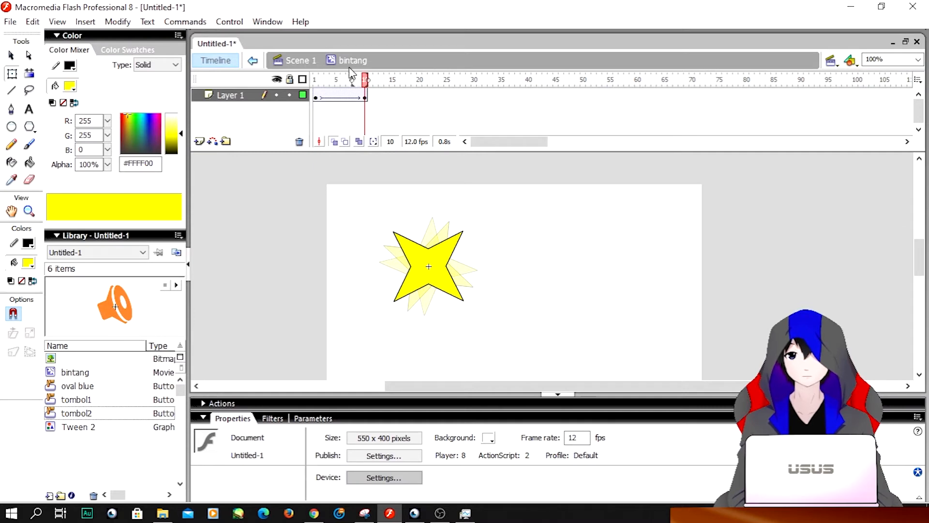
left_click(276, 60)
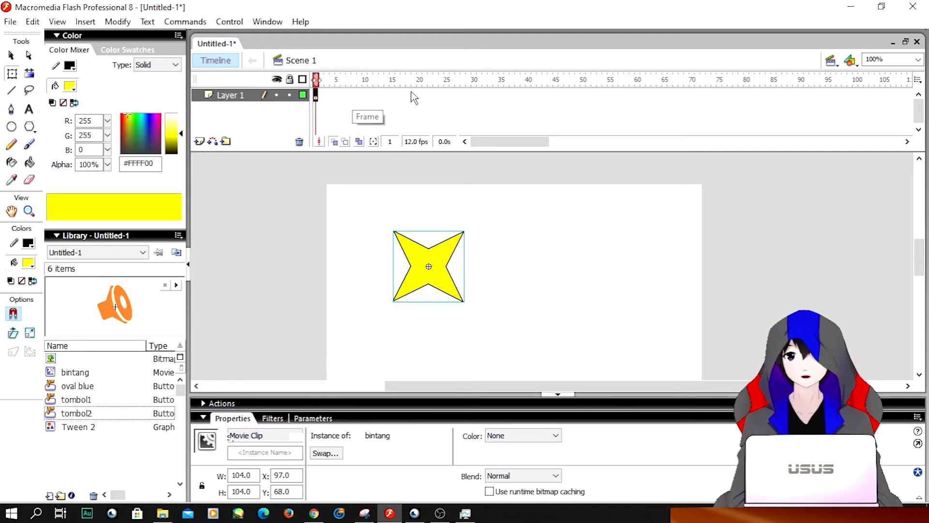
right_click(316, 99)
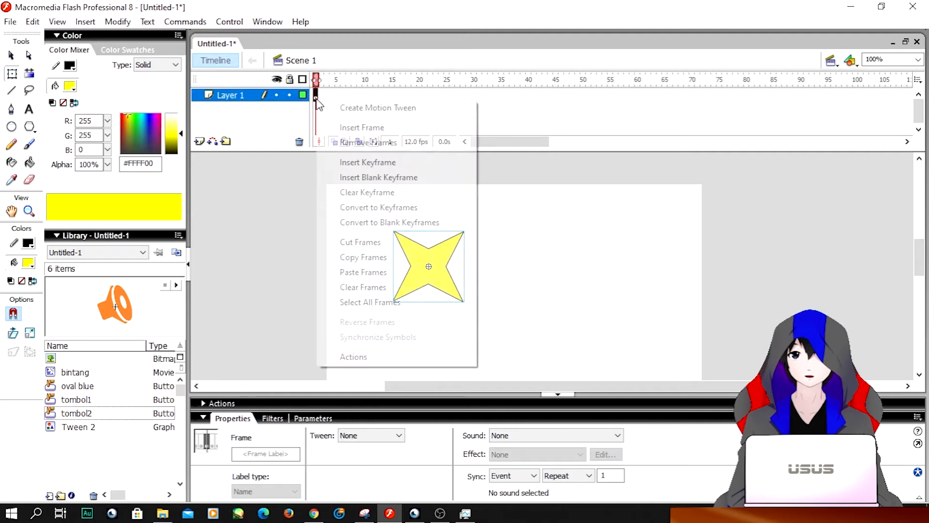
left_click(350, 111)
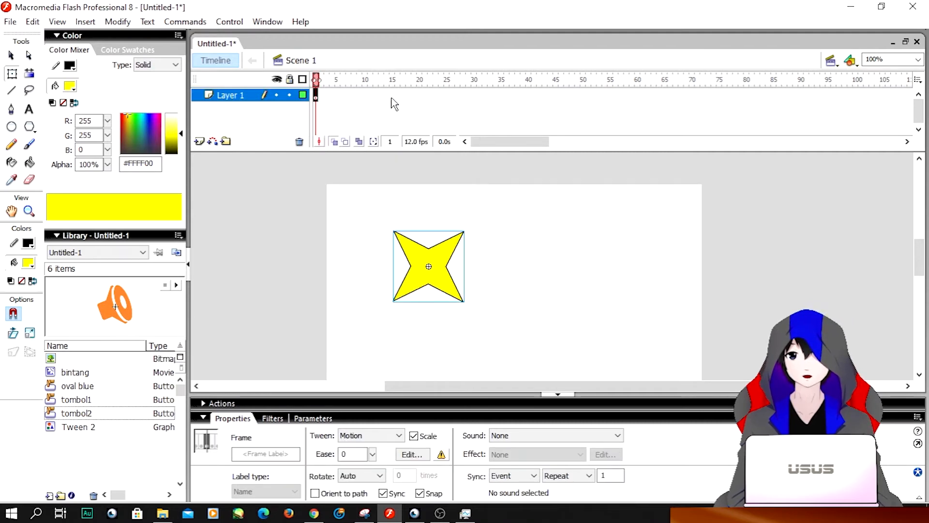
right_click(366, 95)
left_click(418, 159)
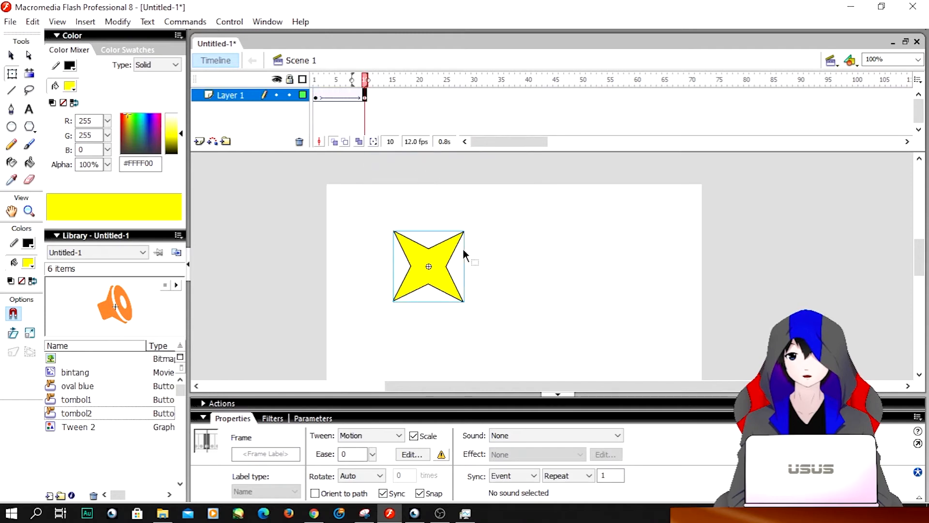
Step: Move the star to about X 18, Y 23 at frame 1 and to about X 422, Y 178 at frame 10
left_click(316, 96)
left_click_drag(429, 256, 376, 226)
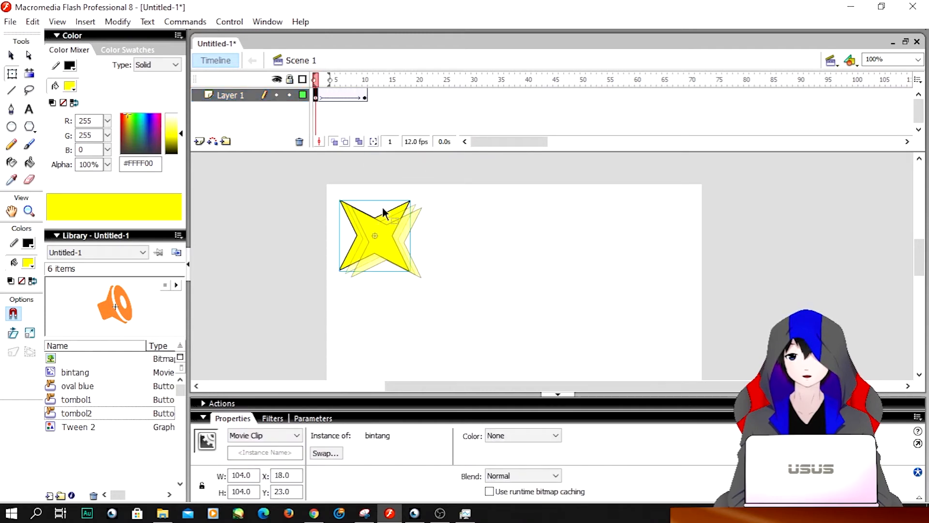
left_click(365, 97)
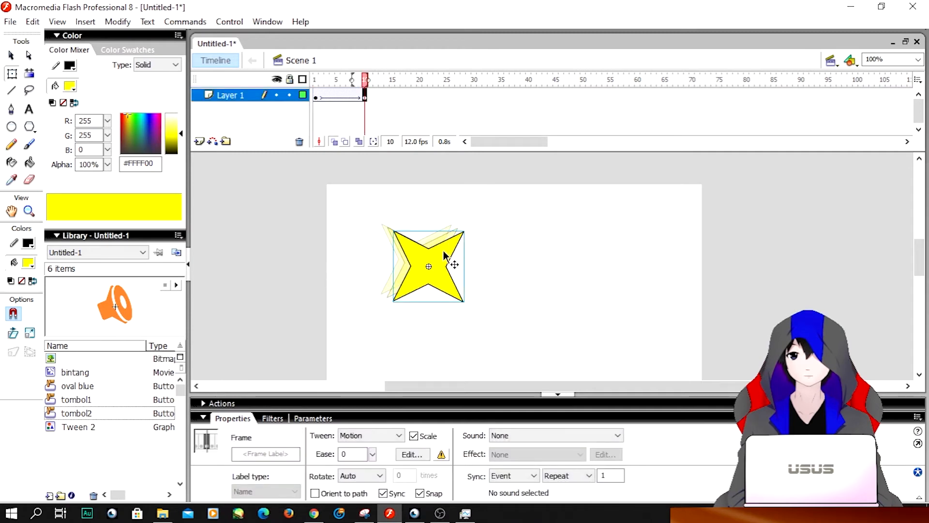
left_click_drag(434, 254, 648, 328)
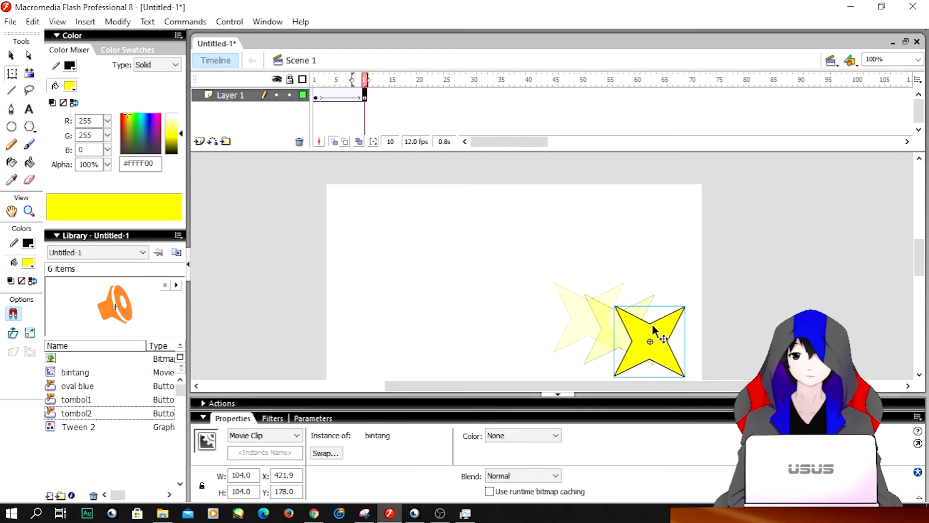
left_click_drag(921, 250, 921, 255)
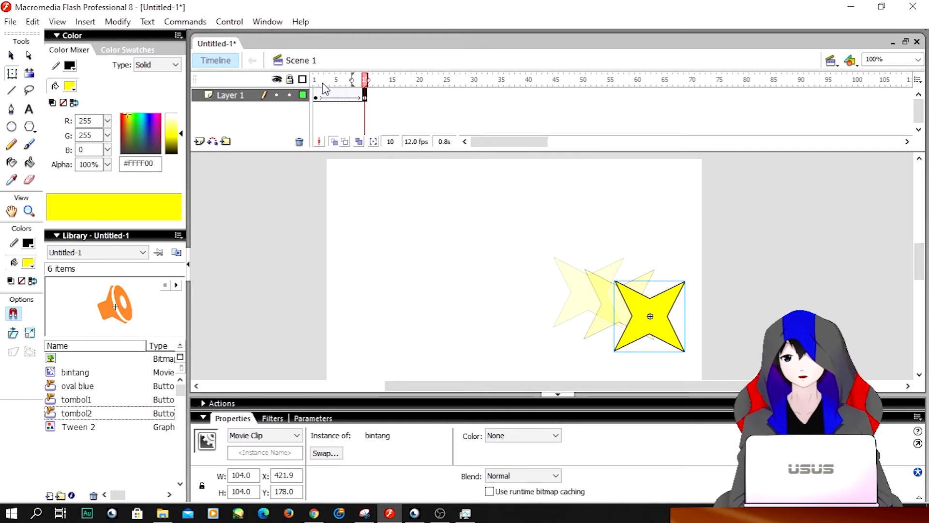
Step: Scrub through the star's diagonal motion in the timeline and test the movie
left_click_drag(318, 86, 368, 95)
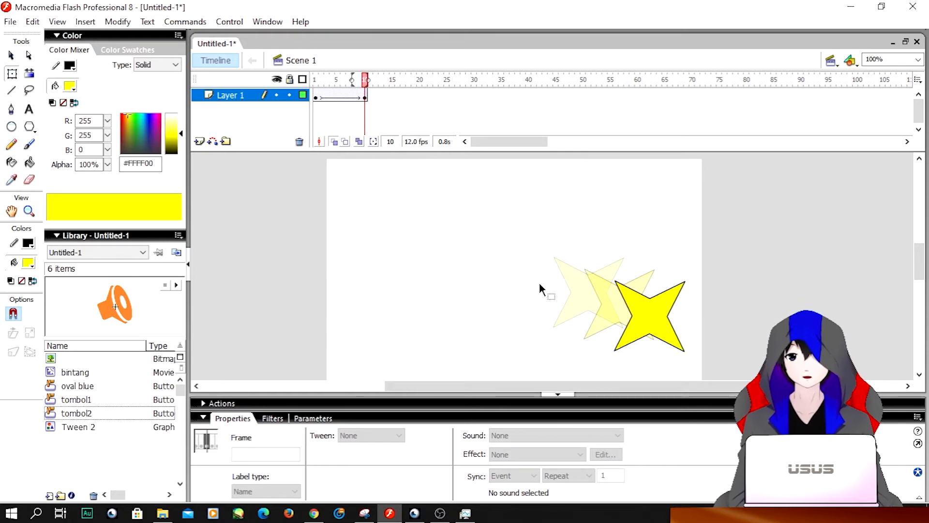
key("ctrl+Return")
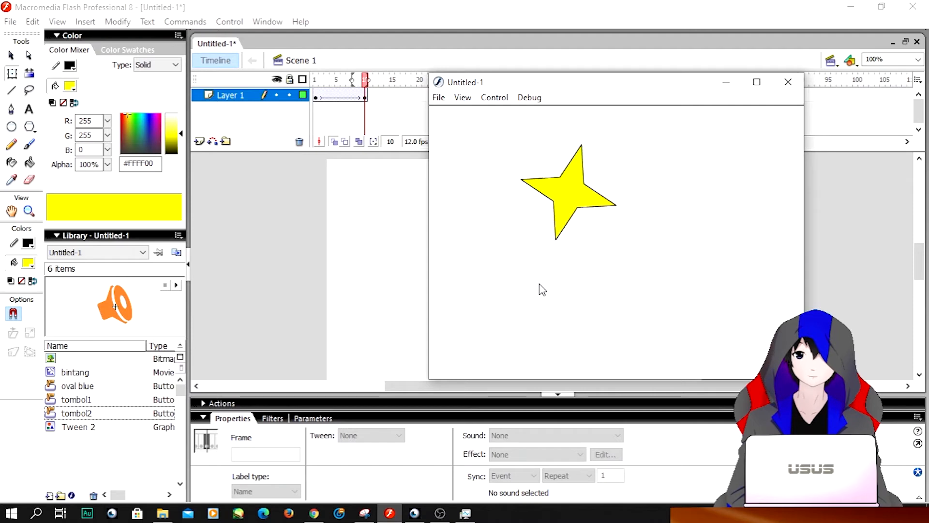
left_click(788, 82)
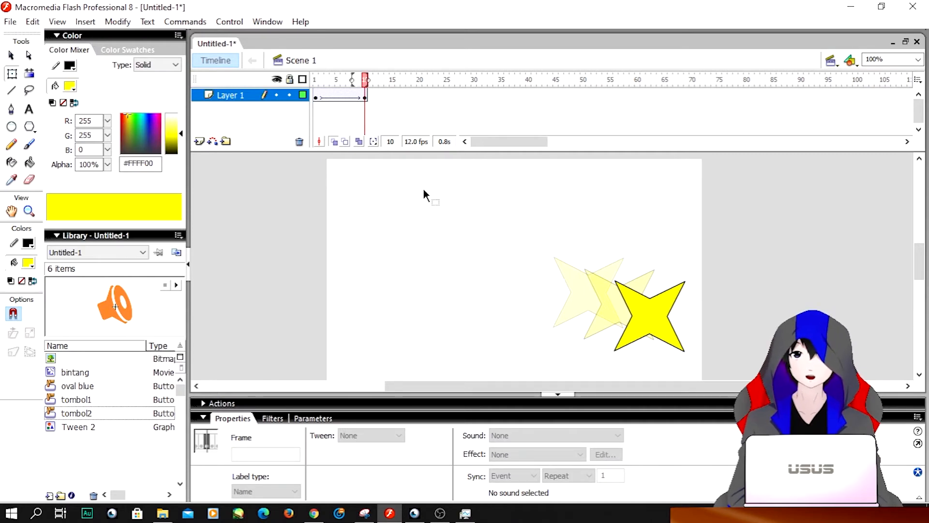
Step: Insert a keyframe at frame 5 and, with onion skinning off, squash the star vertically from its lower edge
left_click(339, 98)
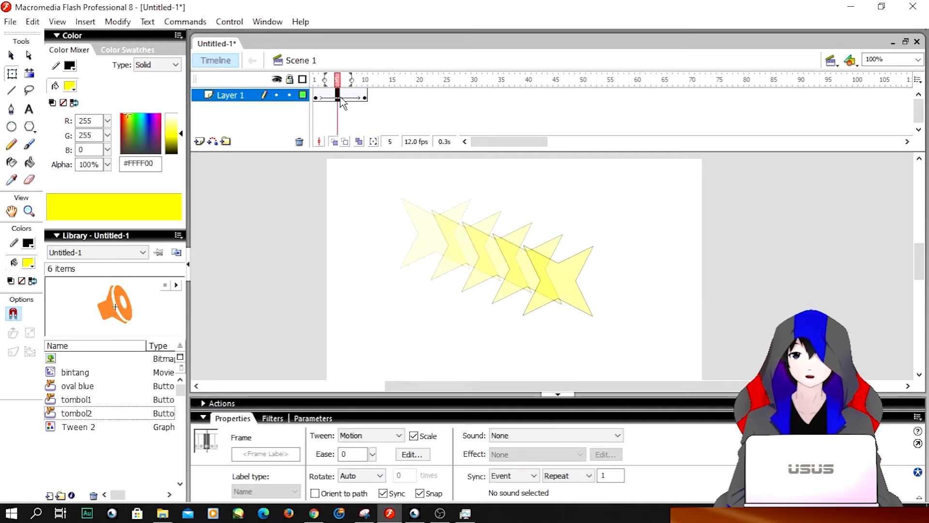
right_click(339, 98)
left_click(382, 160)
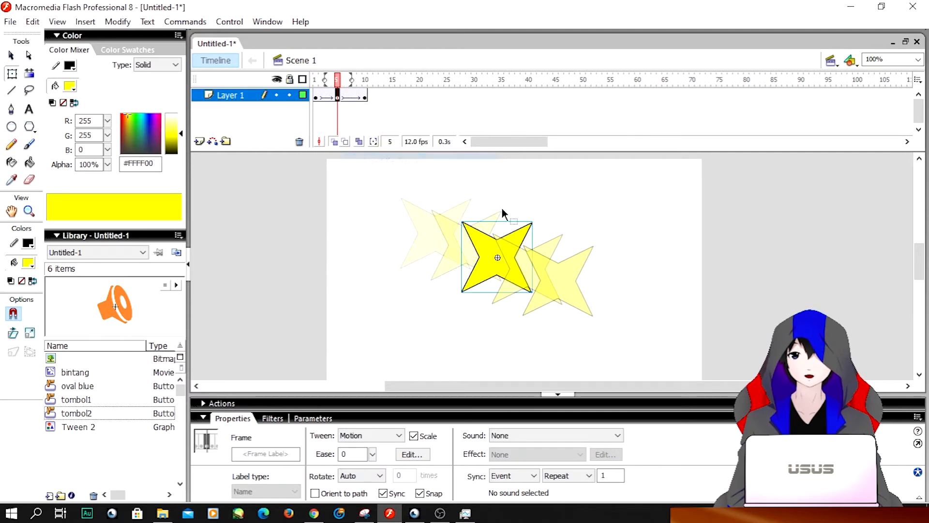
left_click(334, 141)
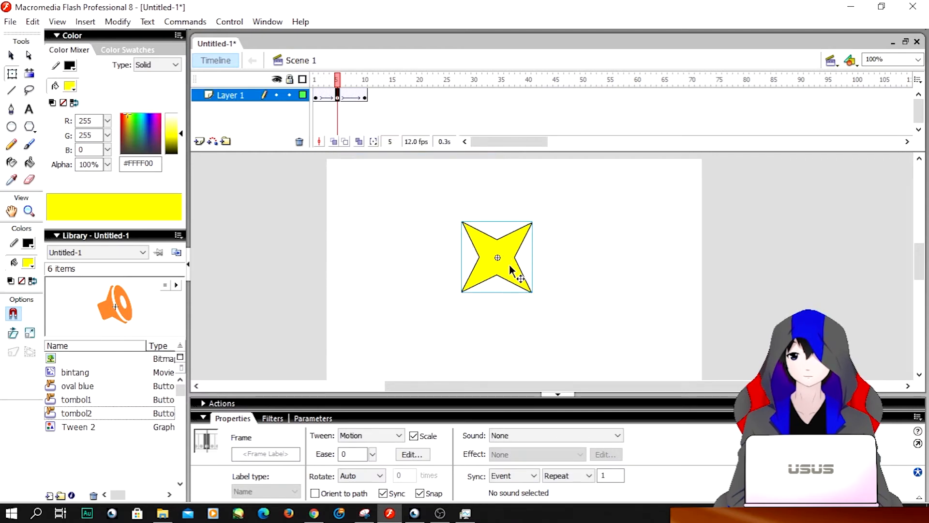
left_click(509, 261)
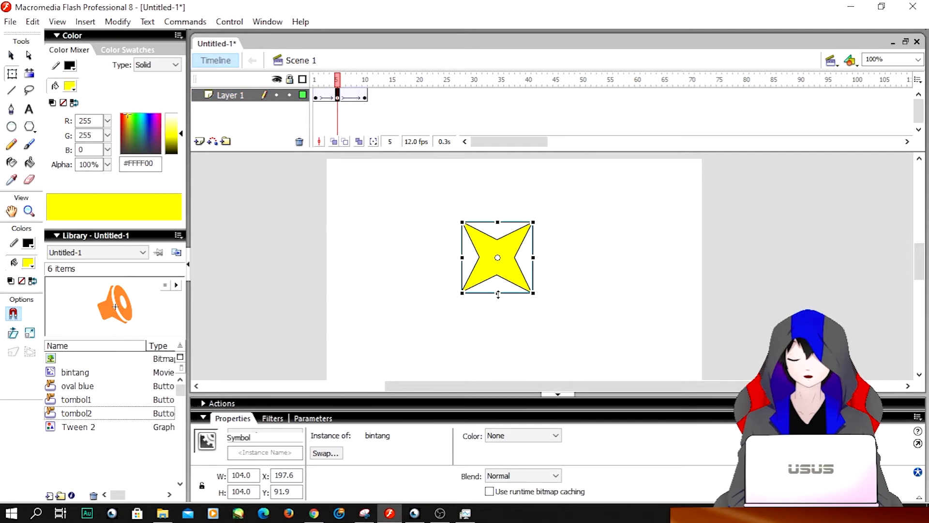
left_click_drag(499, 294, 498, 264)
Step: Return the playhead to frame 1 and test the movie with the star's squash at frame 5
left_click_drag(333, 83, 315, 91)
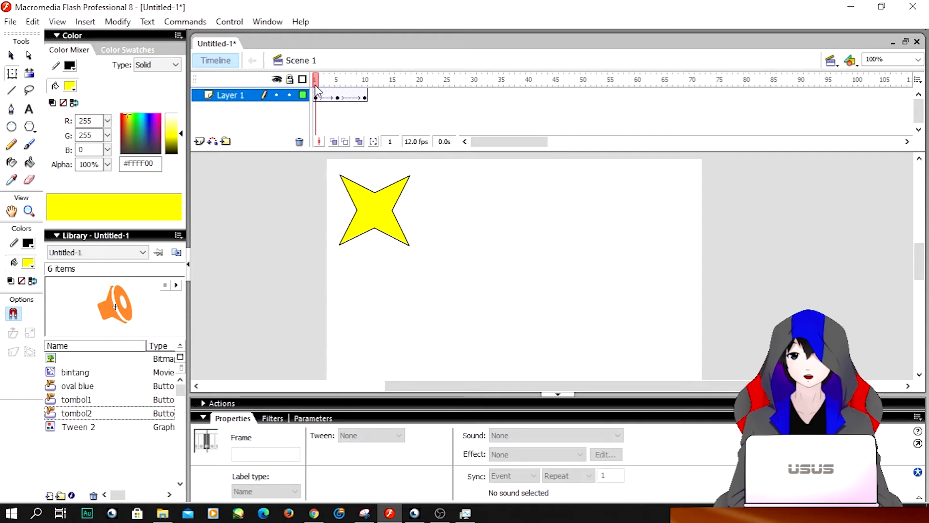
key("ctrl+Return")
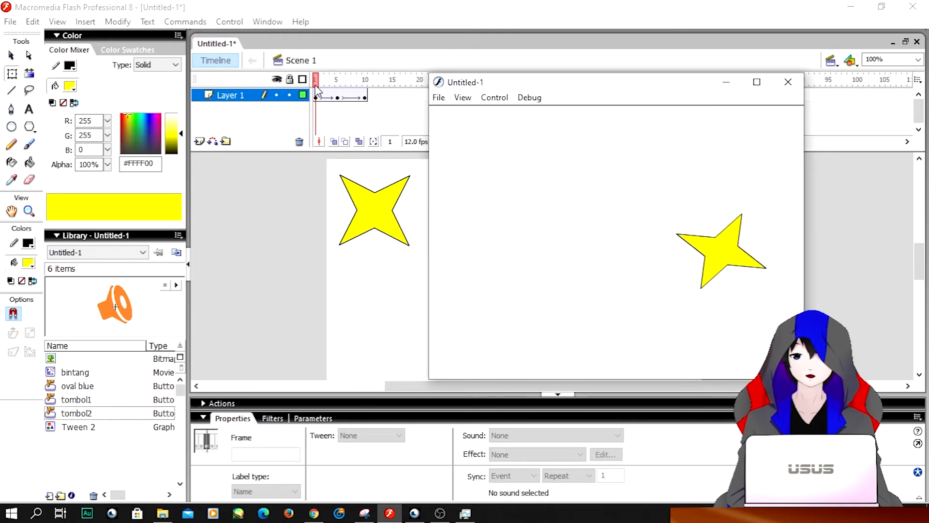
left_click(788, 82)
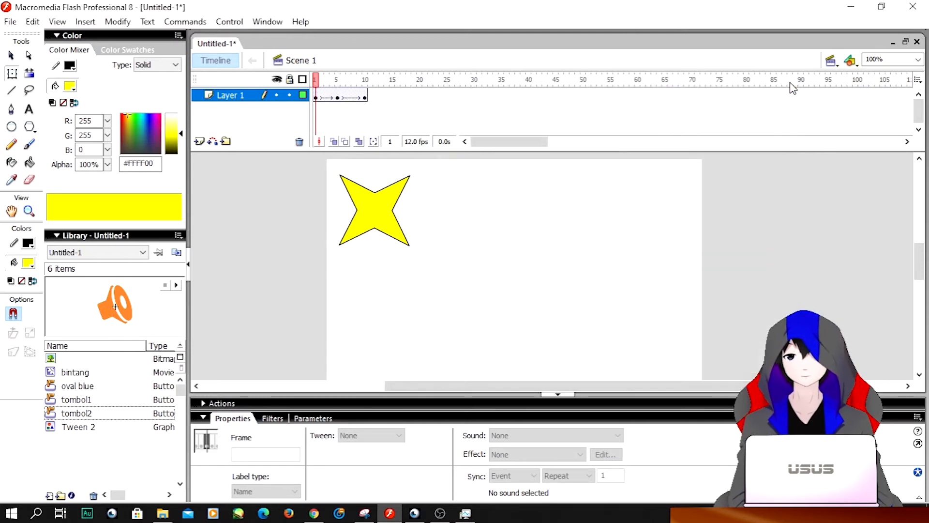
Step: Rename Layer 1 to animasi
double_click(235, 96)
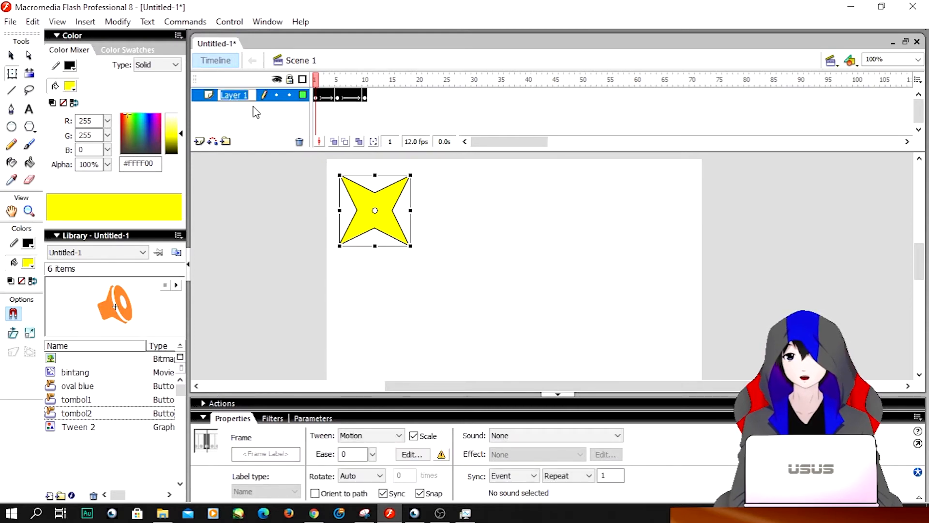
type("animas")
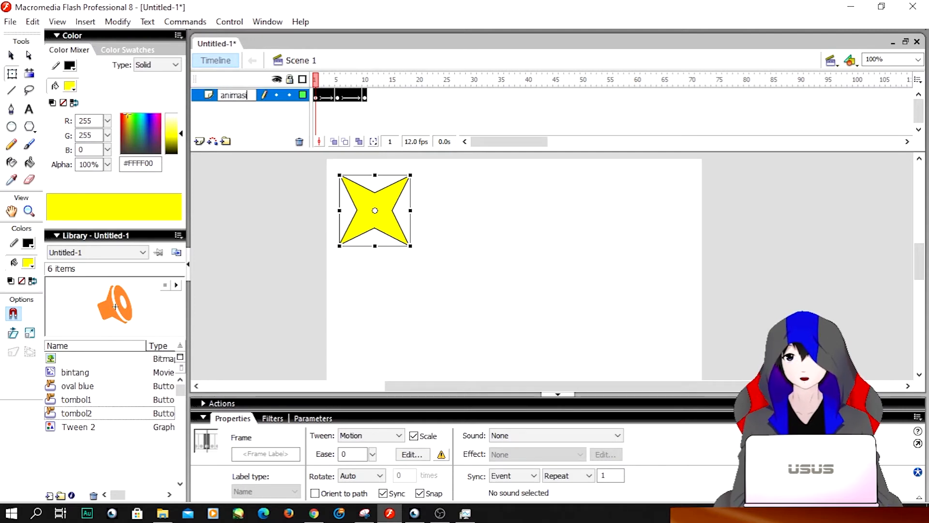
type("i")
key("Return")
left_click(507, 262)
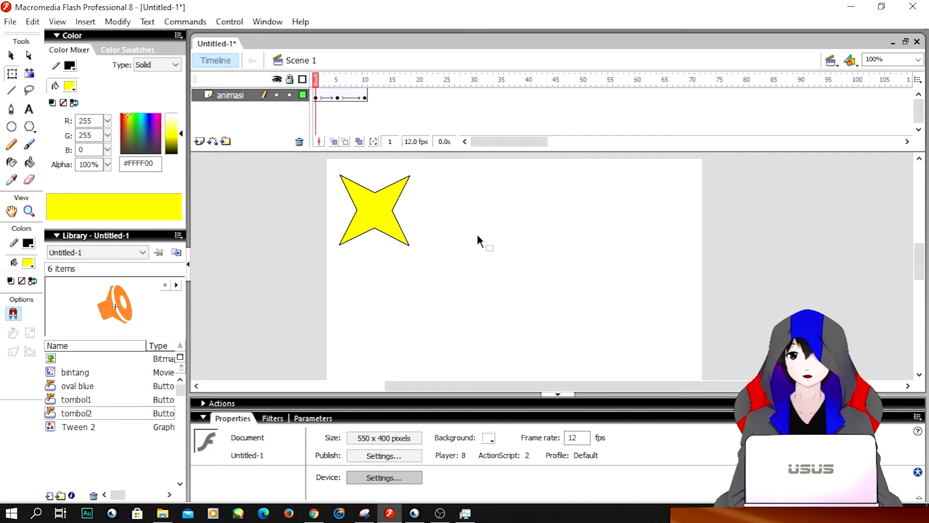
left_click(385, 216)
left_click(500, 248)
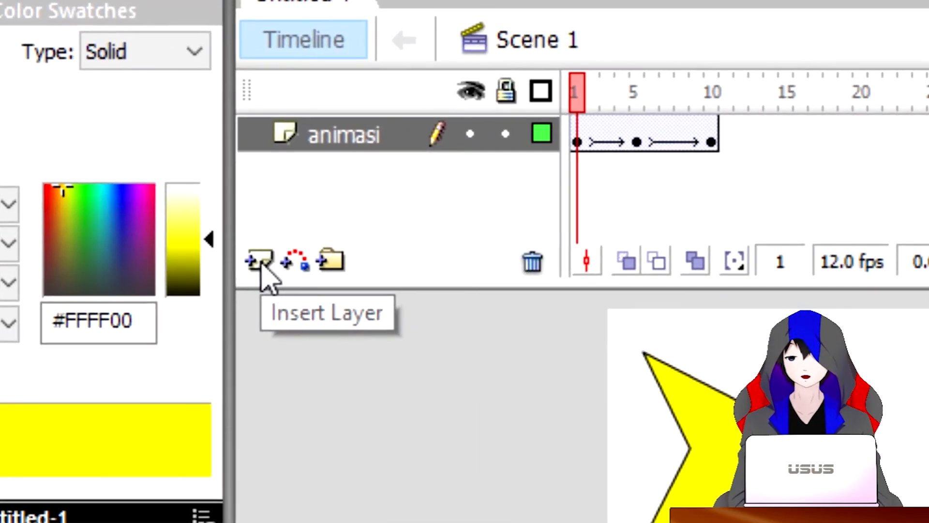
Step: Insert a new layer above animasi and name it tombol
left_click(199, 142)
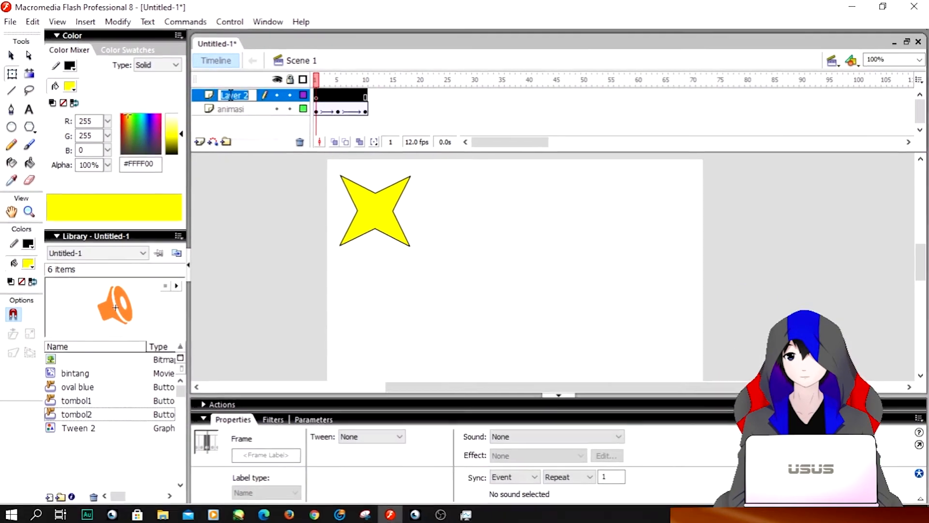
double_click(367, 257)
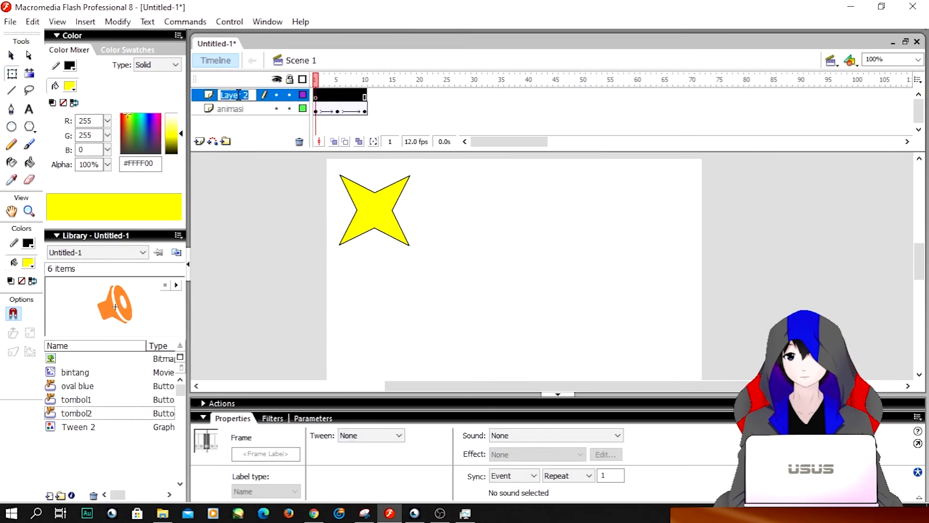
type("to")
key("BackSpace")
key("BackSpace")
key("BackSpace")
key("BackSpace")
key("BackSpace")
type("mbol")
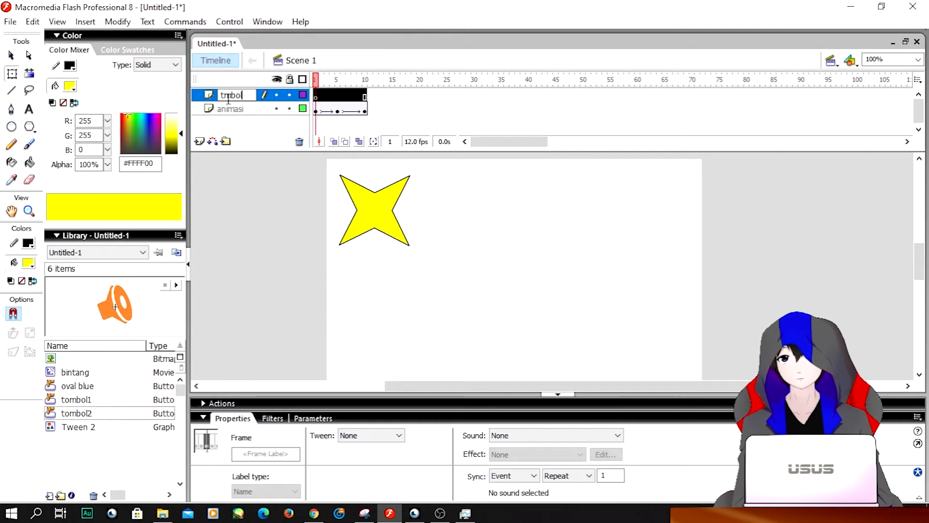
left_click(295, 233)
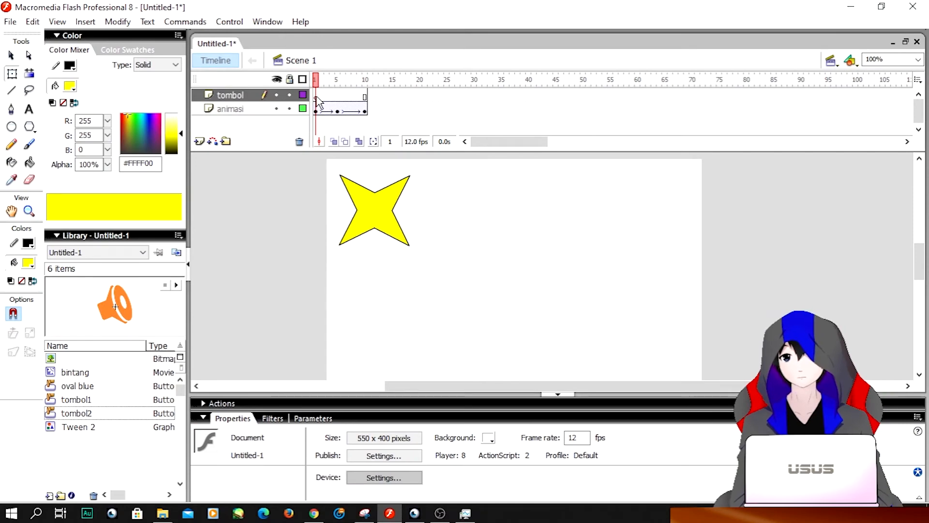
Step: Compare frame 1 of the tombol and animasi layers, then lock the animasi layer
left_click(317, 98)
left_click(317, 110)
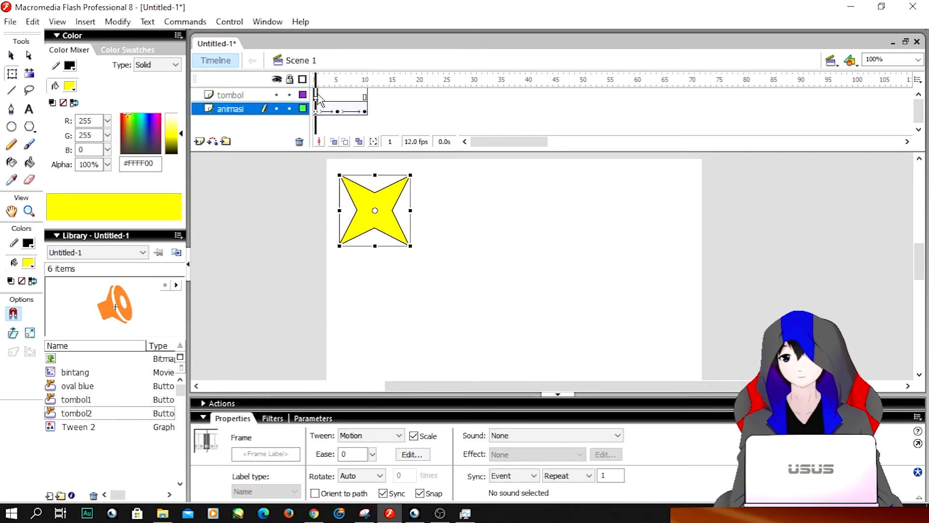
left_click(317, 97)
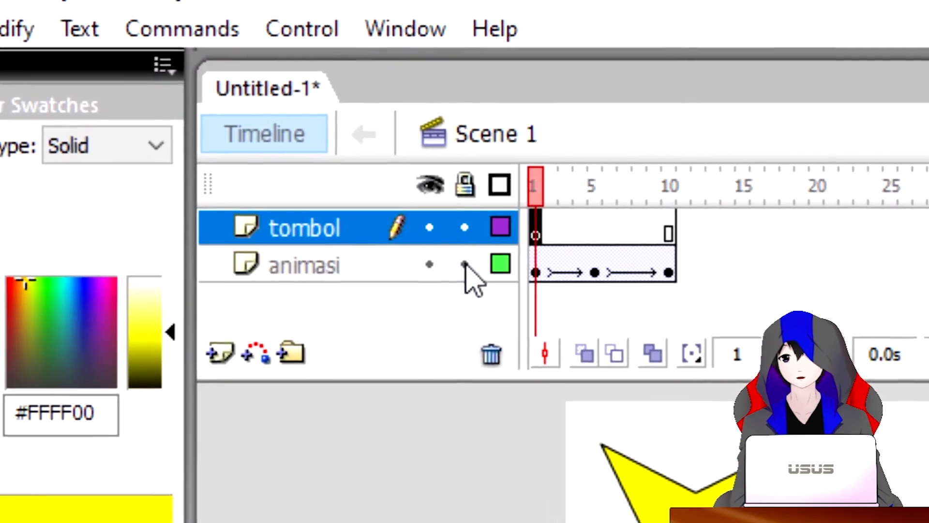
left_click(290, 109)
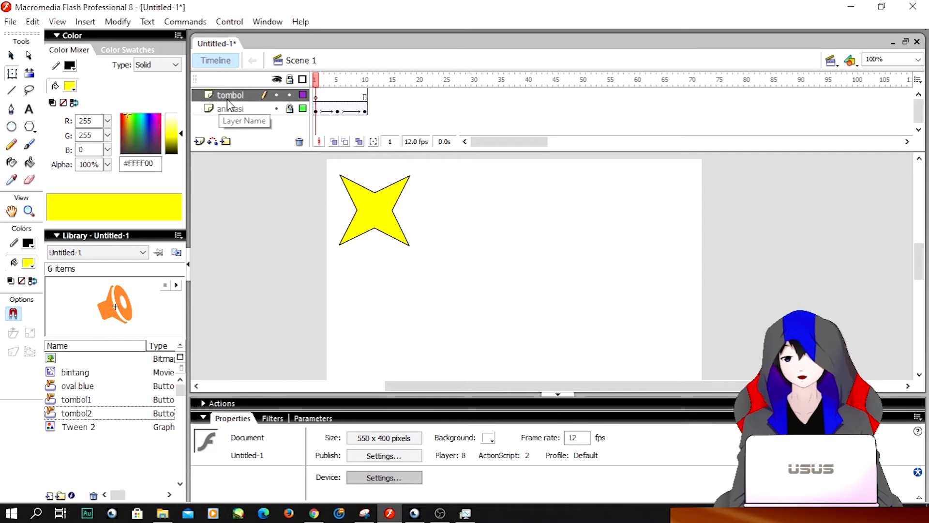
Step: Place a tombol1 button on the tombol layer near the stage's upper-right corner and check it at frame 10
left_click(317, 98)
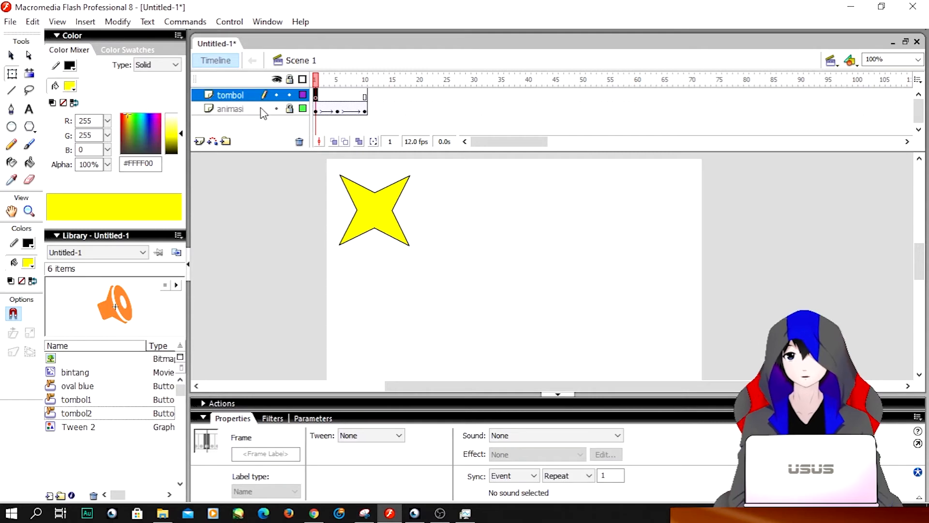
left_click(226, 110)
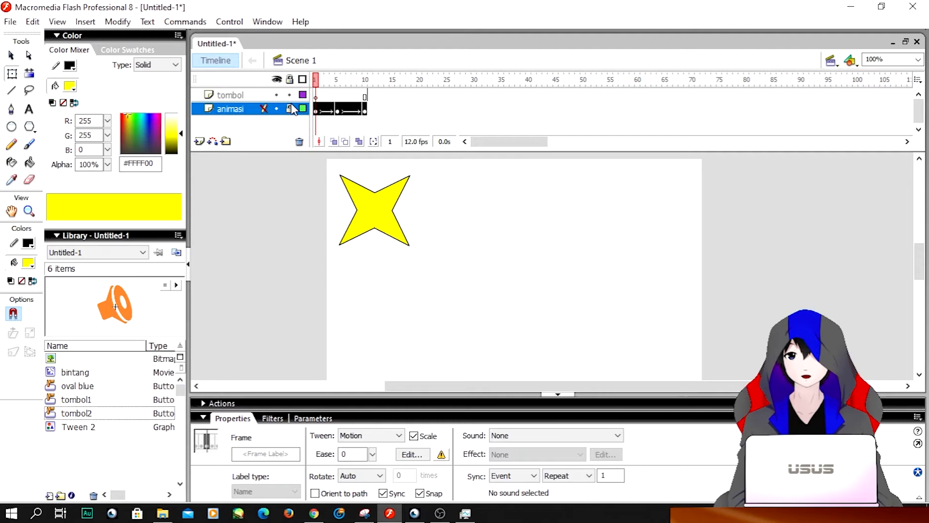
left_click(233, 95)
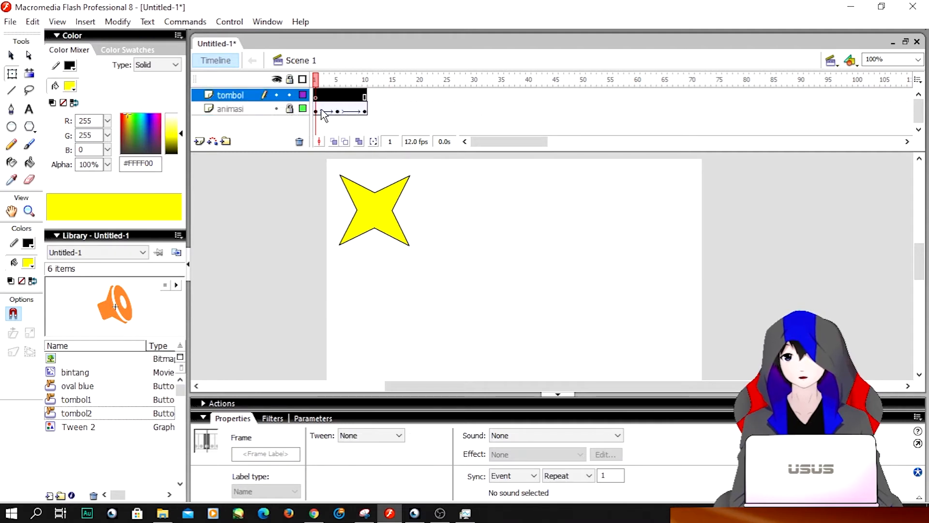
left_click(76, 402)
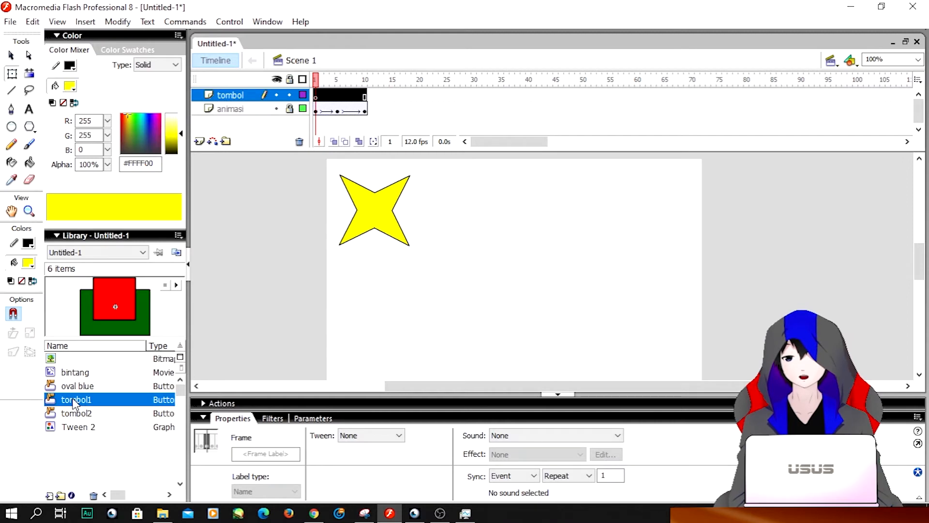
left_click_drag(74, 398, 627, 203)
left_click(365, 96)
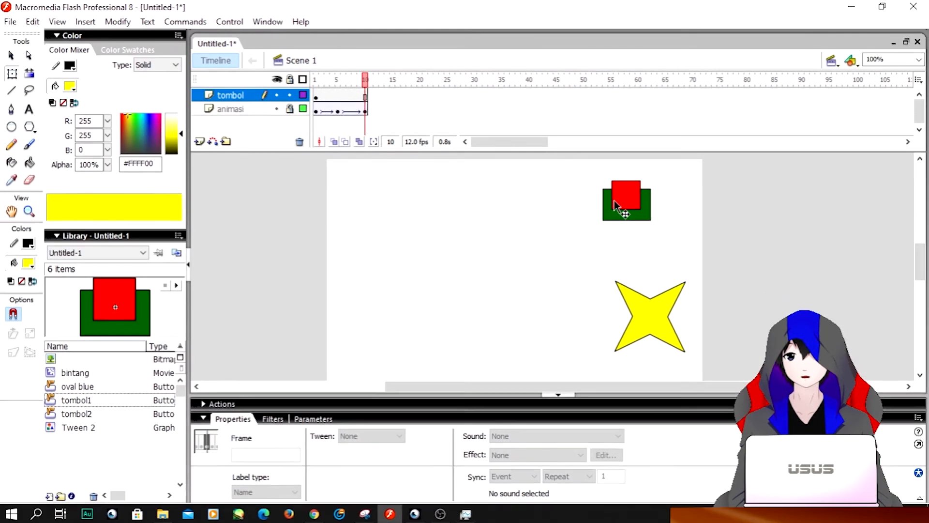
Step: Replace the tombol1 button on the tombol layer with a new tombol1 instance near the stage's upper-right corner, at about X 392, Y 18
left_click(832, 303)
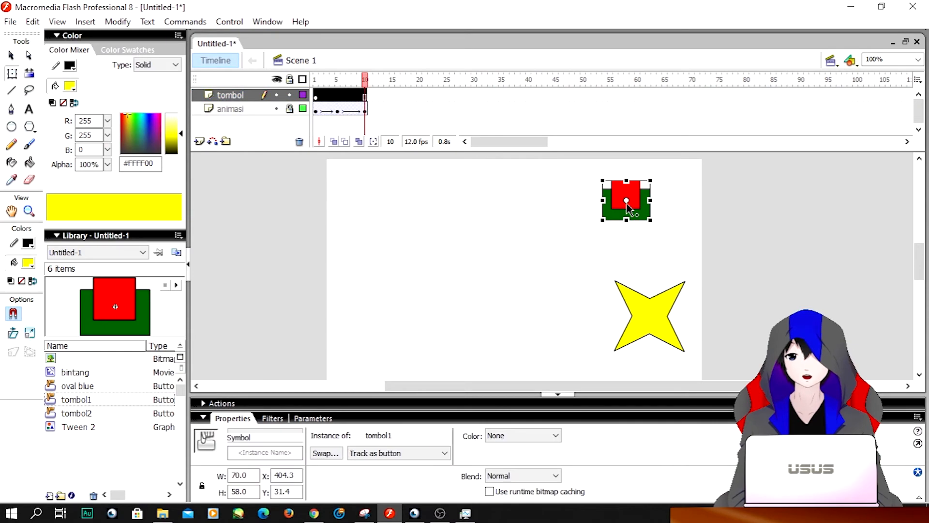
key("Delete")
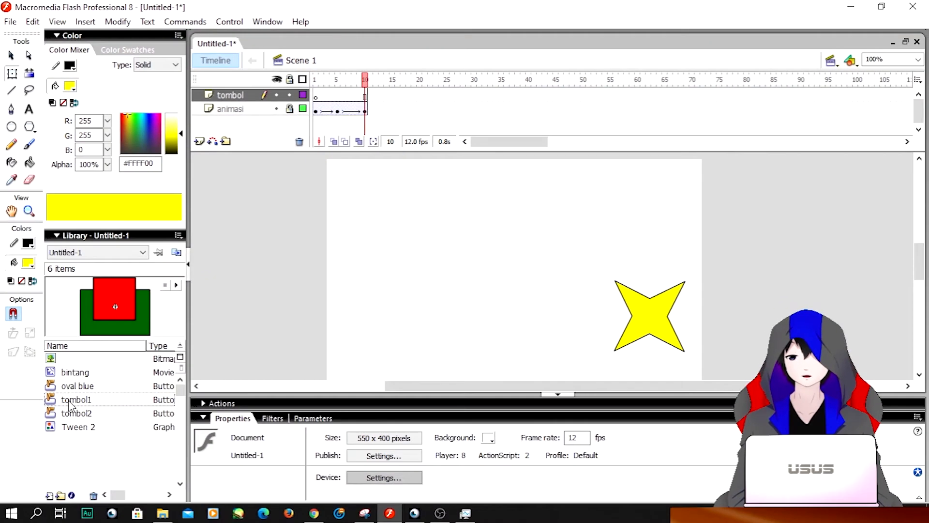
left_click_drag(69, 405, 373, 209)
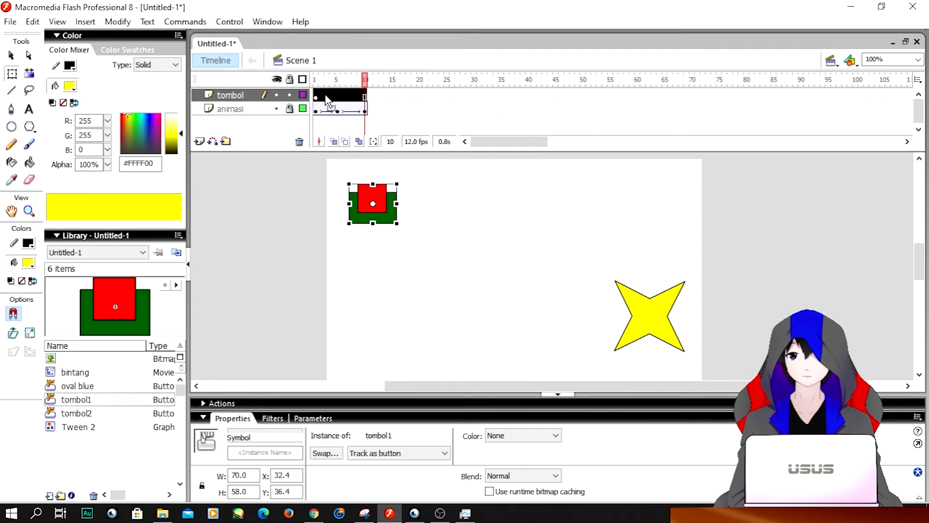
left_click(326, 95)
left_click_drag(373, 220, 619, 208)
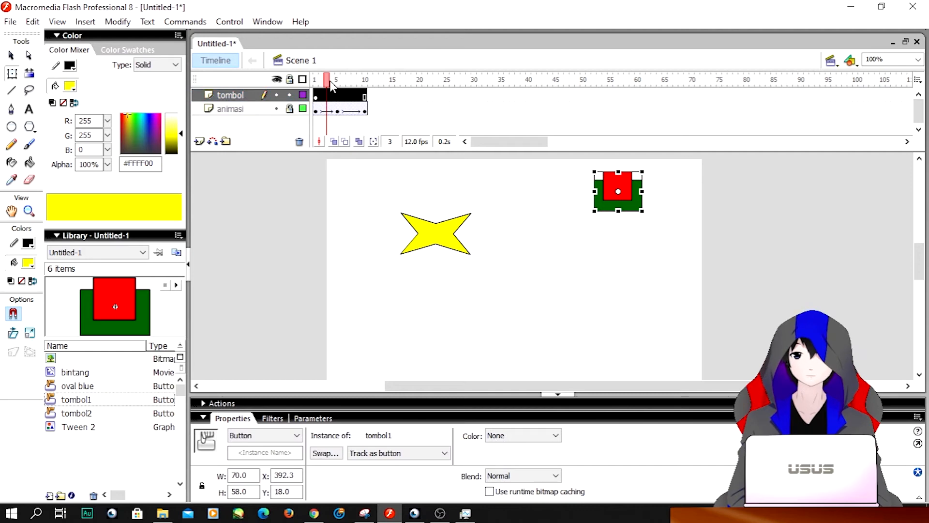
Step: Scrub and play the timeline between frames 1 and 10 to check the button alongside the star animation
left_click_drag(327, 80, 316, 81)
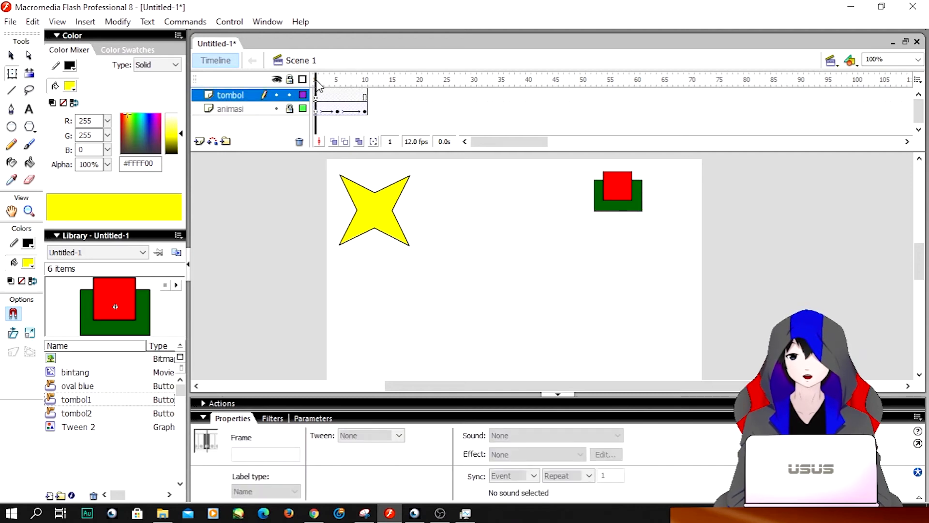
left_click_drag(318, 82, 336, 83)
left_click(355, 93)
key("Return")
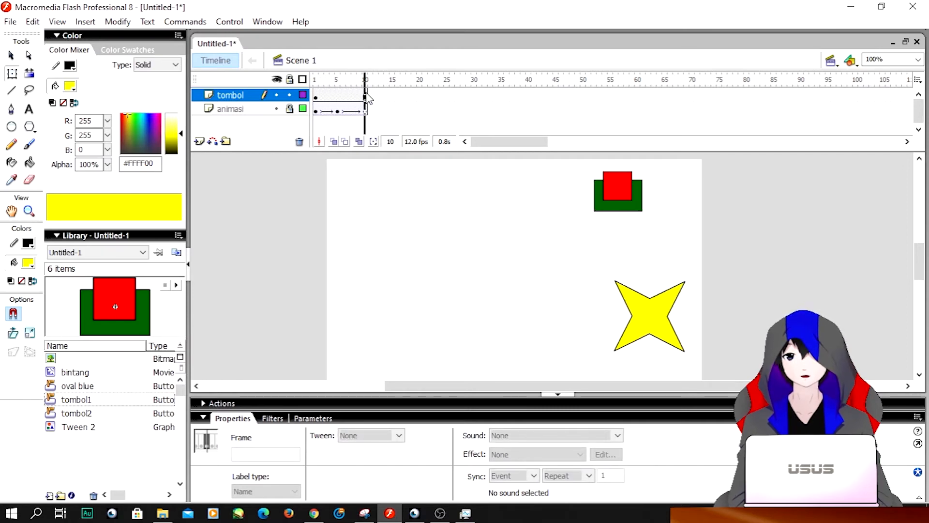
mouse_move(365, 91)
left_mouse_down()
mouse_move(317, 91)
mouse_move(366, 91)
left_mouse_up()
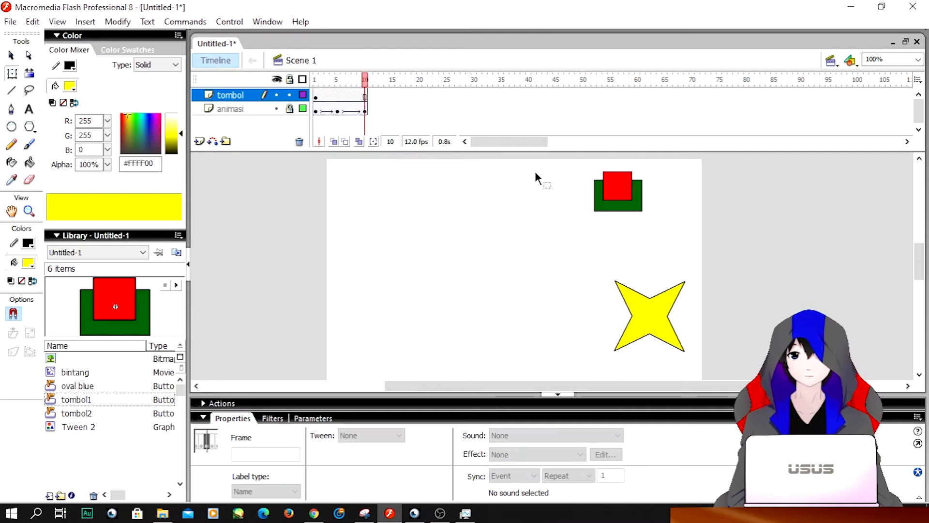
Step: Select the tombol1 button on the stage at frame 10, view its Actions editor and collapse it again
left_click(519, 234)
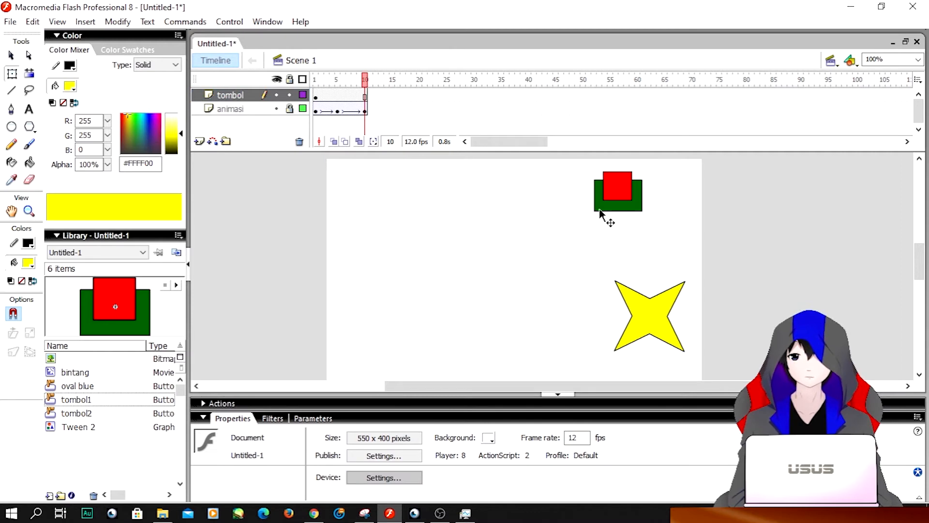
left_click(618, 193)
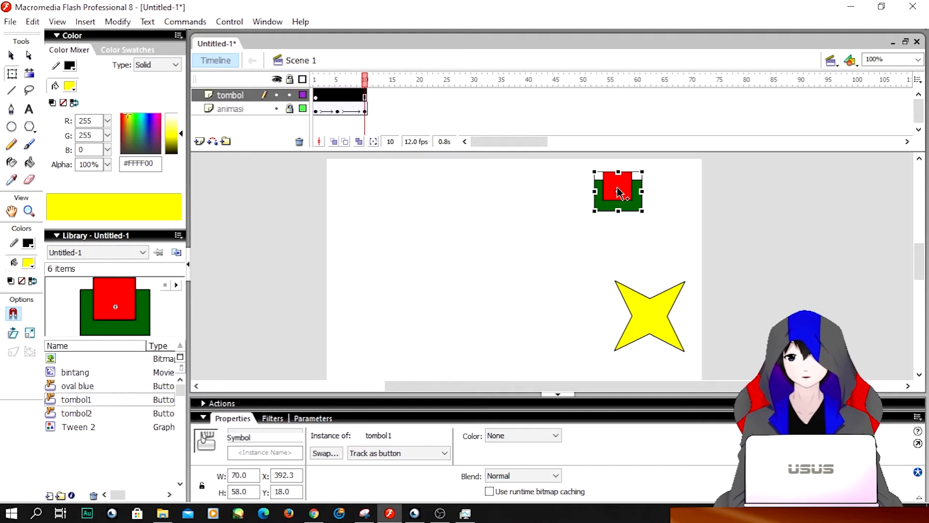
left_click(565, 230)
left_click(611, 191)
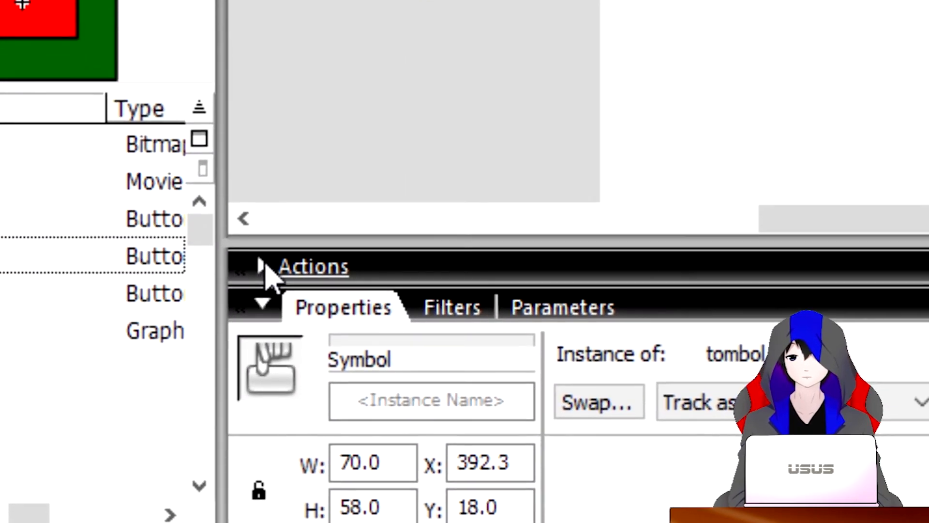
left_click(260, 264)
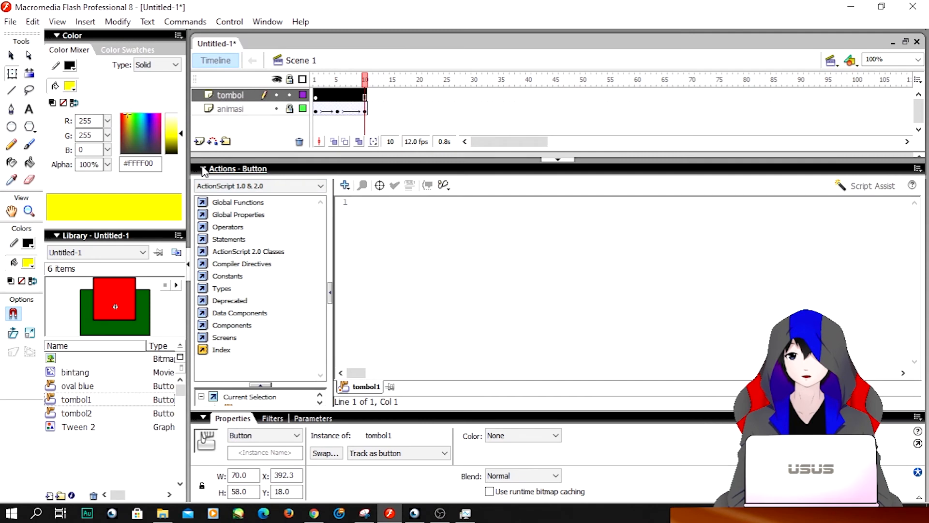
left_click(204, 169)
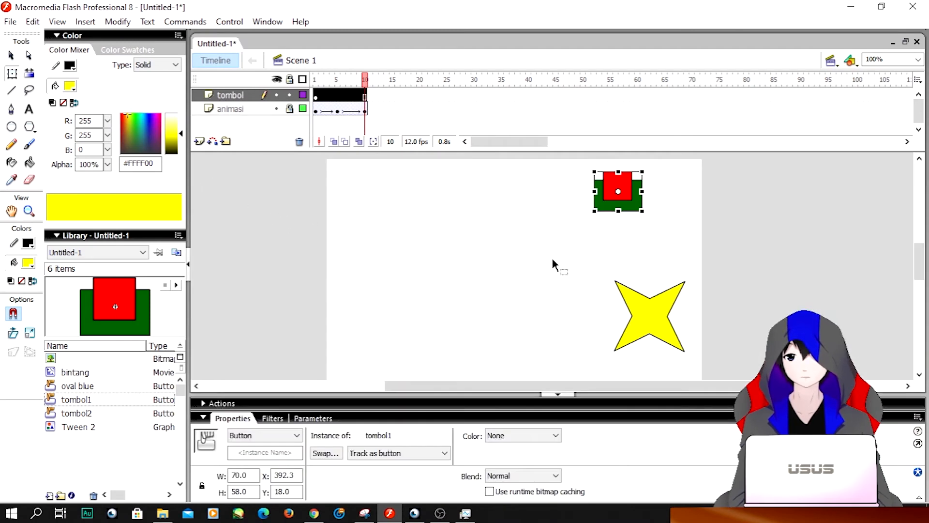
key("F9")
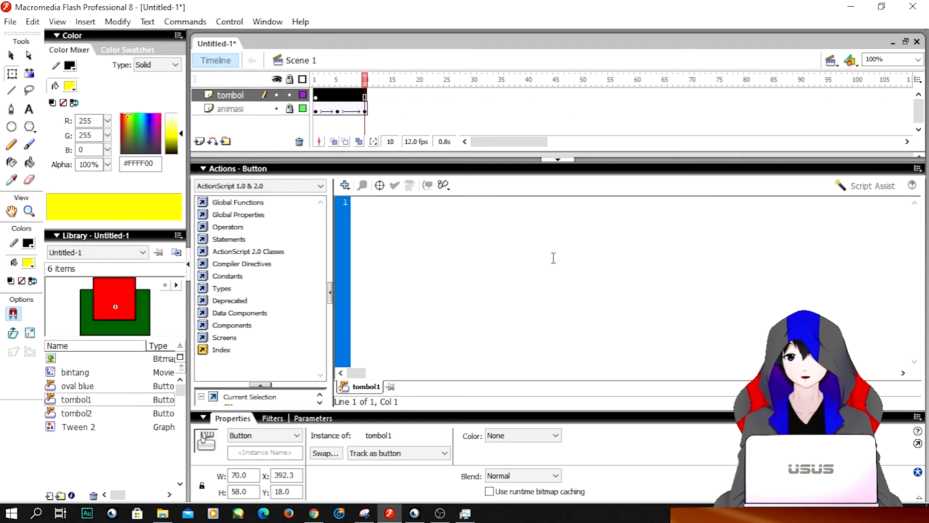
left_click(554, 160)
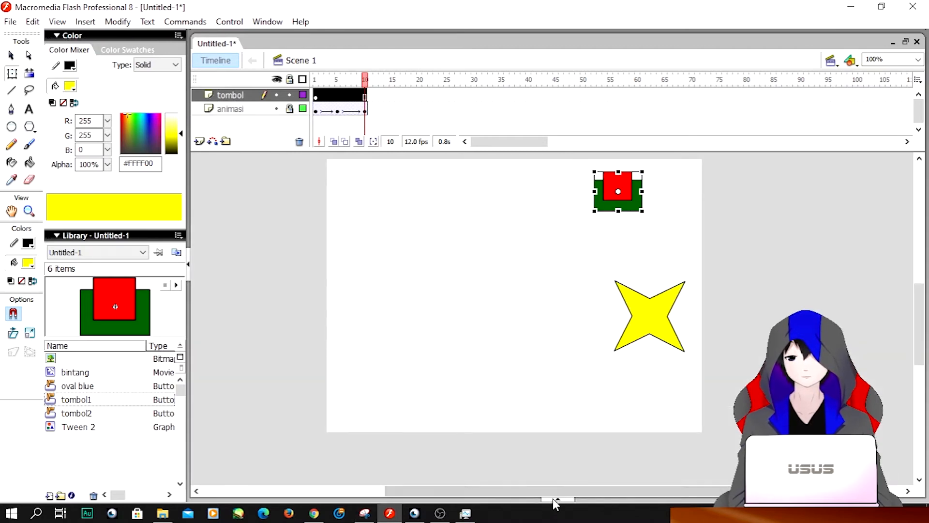
left_click(555, 498)
left_click(205, 168)
left_click(611, 246)
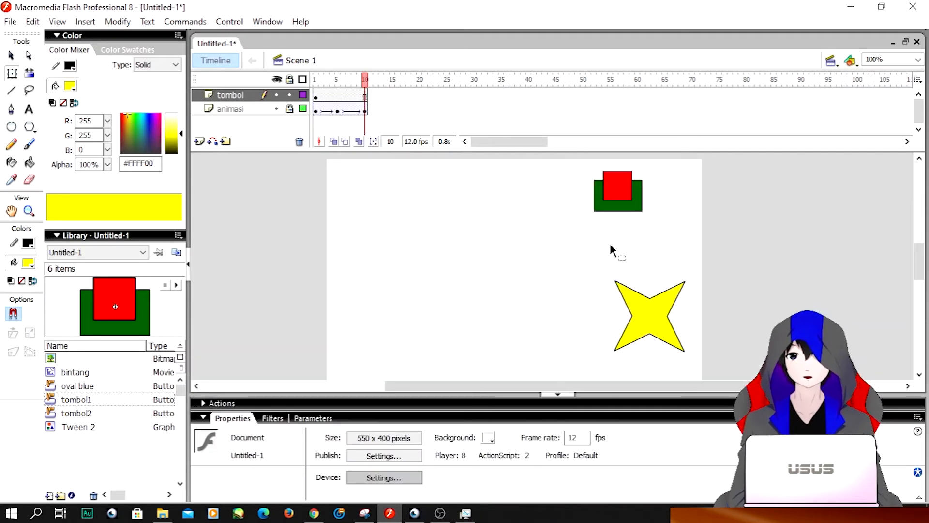
left_click(620, 192)
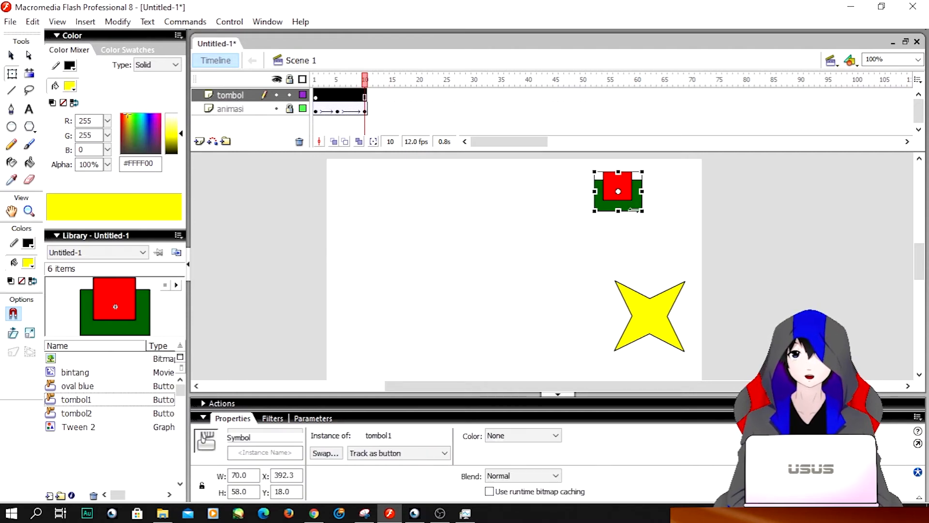
left_click(519, 207)
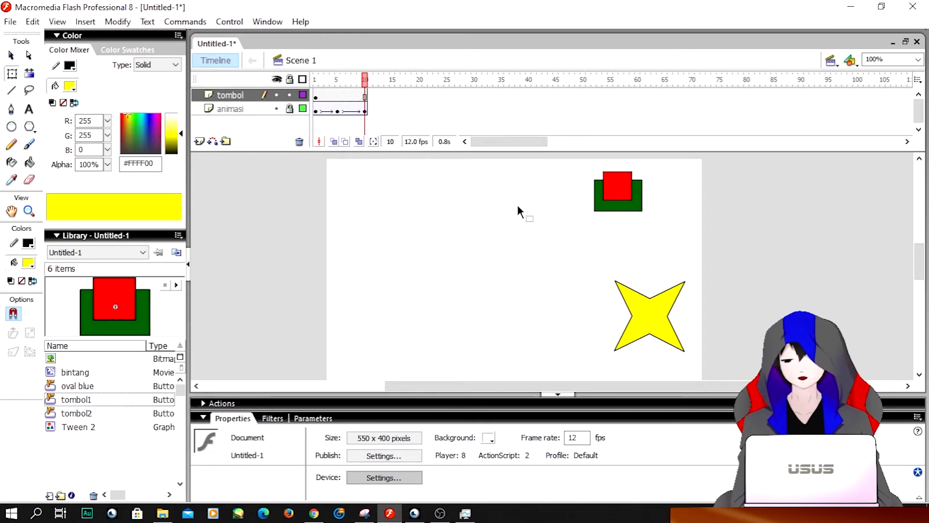
left_click(629, 201)
left_click(542, 221)
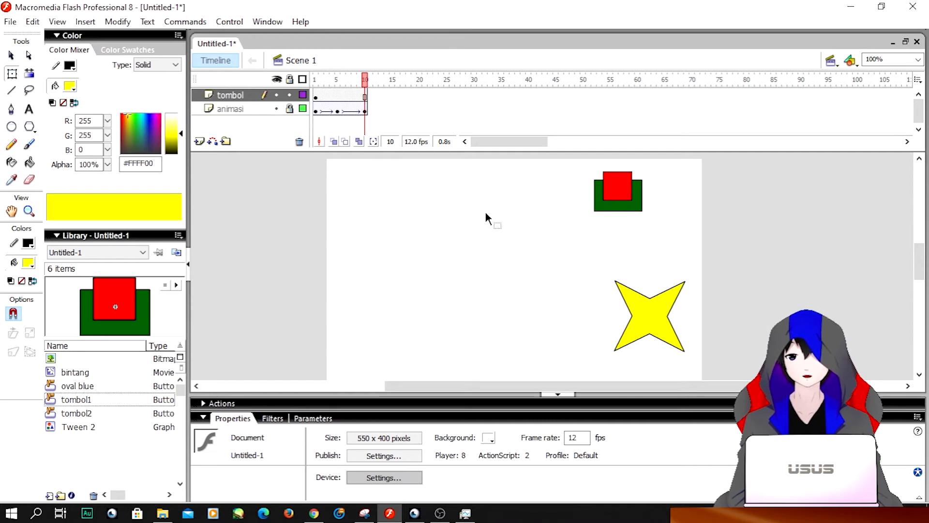
Step: Attach the script on (release) {stop();} to the tombol1 button on the stage
left_click(621, 203)
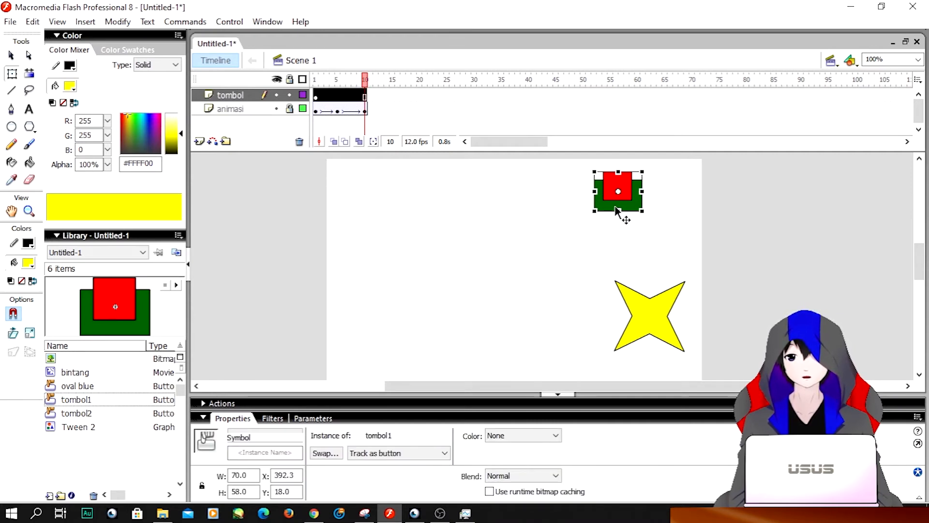
key("F9")
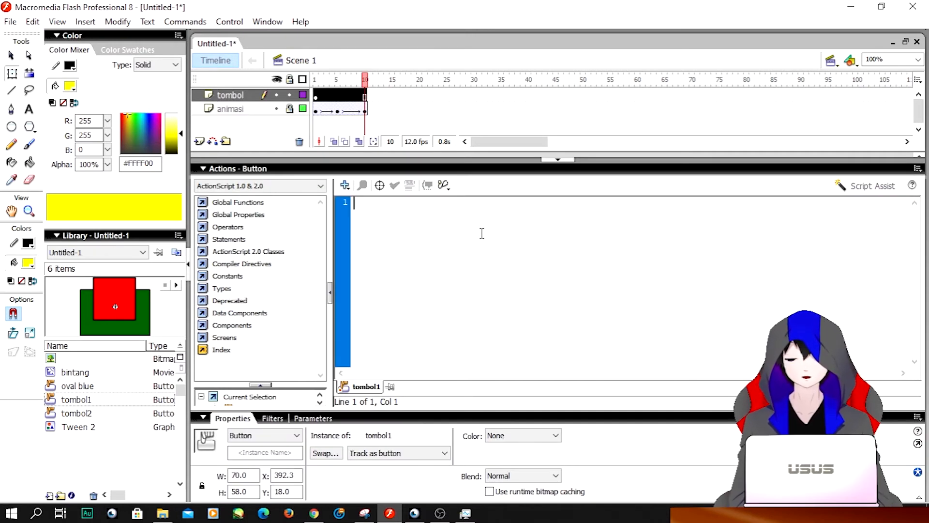
type("on")
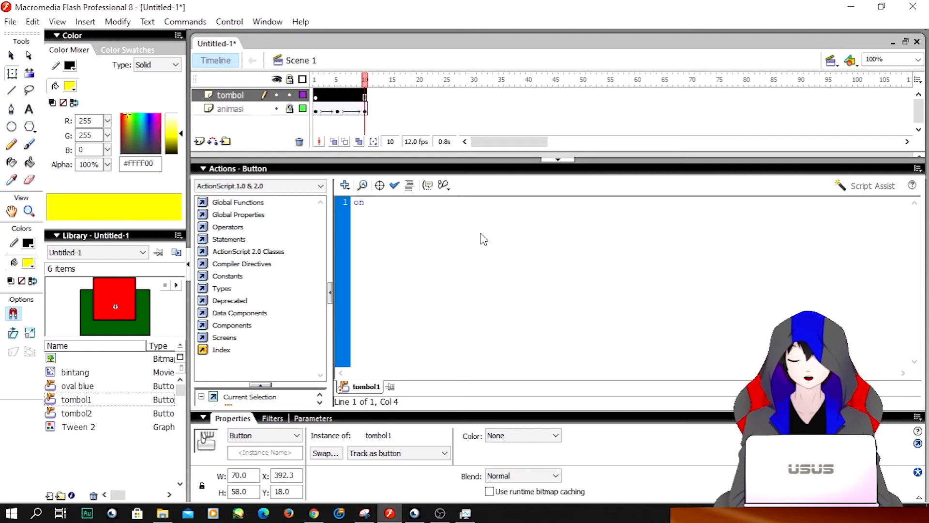
type(" (")
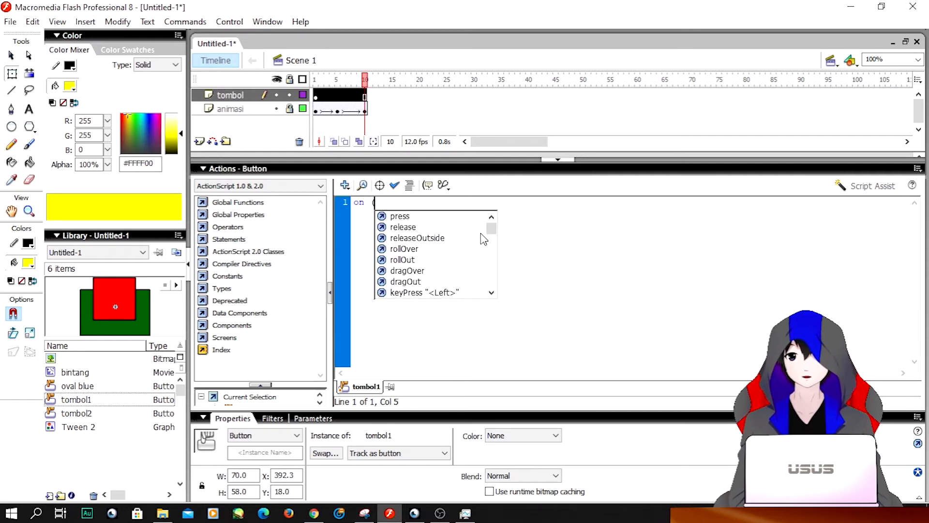
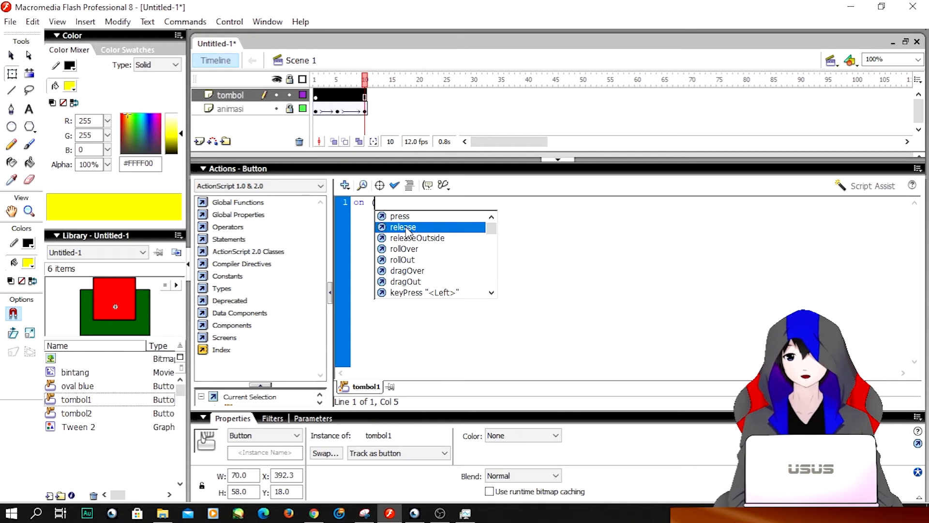
double_click(407, 227)
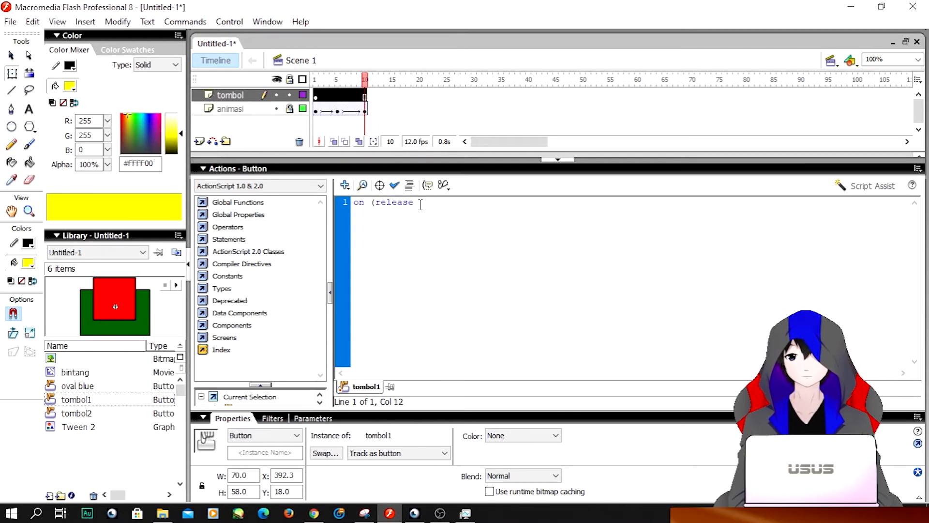
type(")")
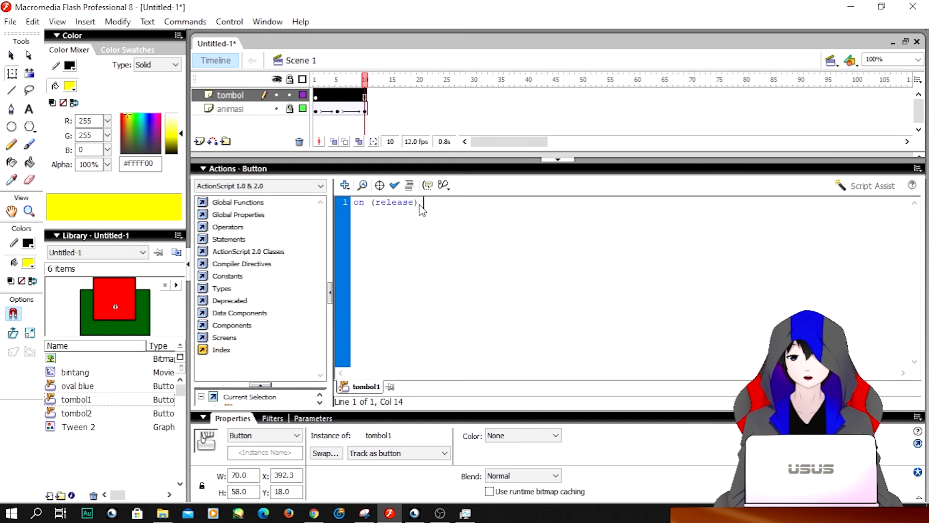
type(" {")
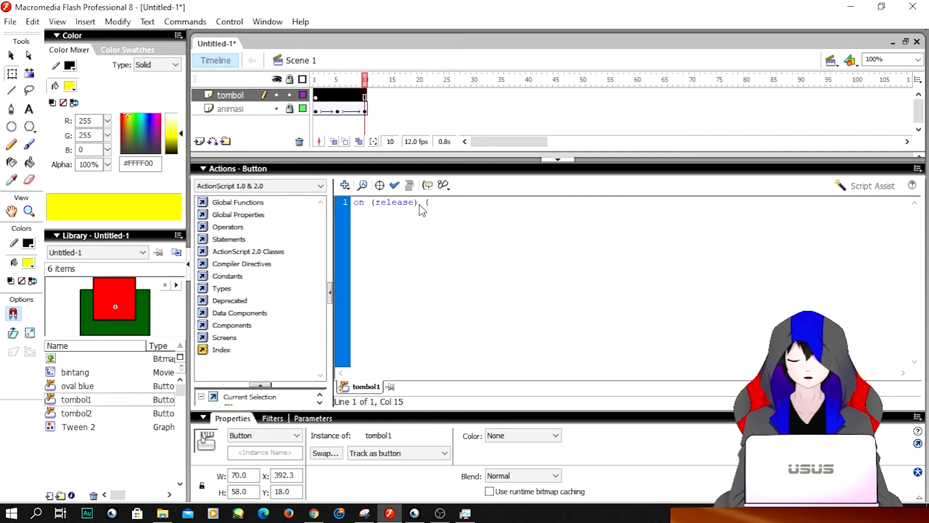
type("stop")
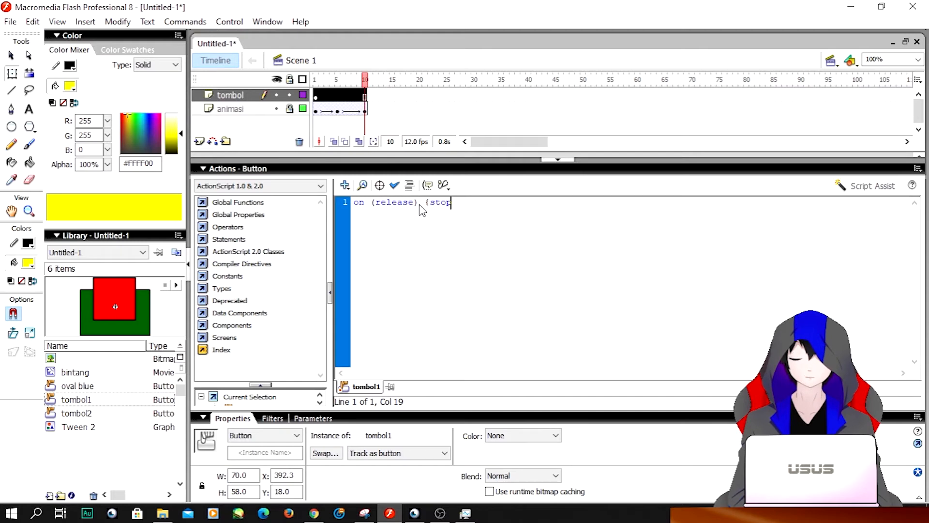
type("();")
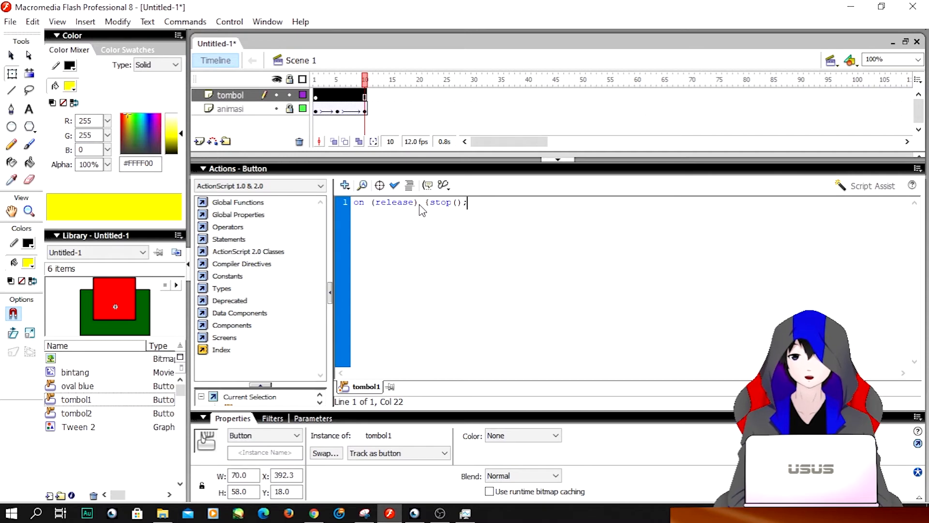
type("}")
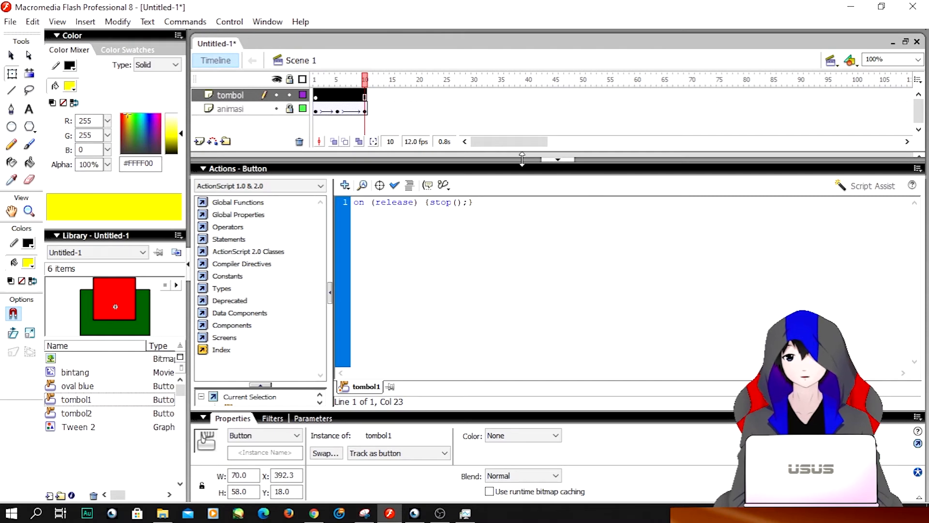
left_click(204, 168)
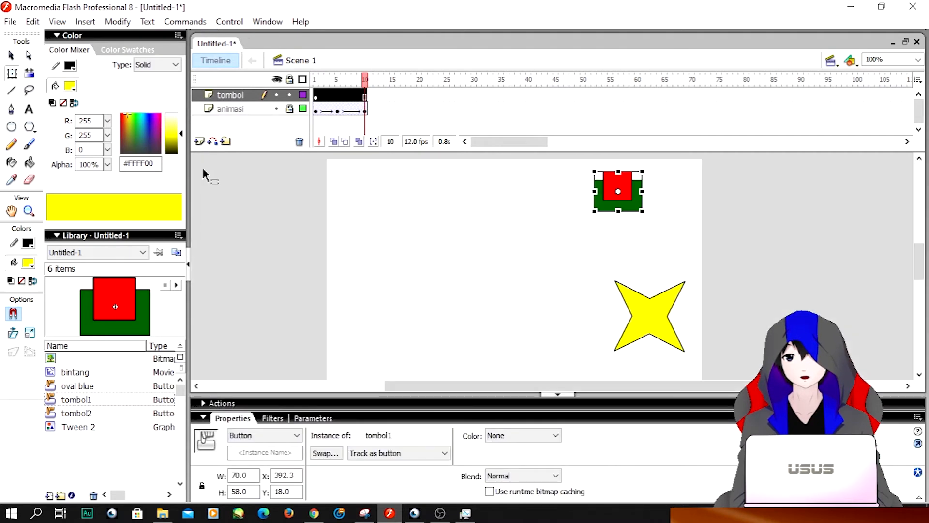
Step: Compare the script of the tombol layer's frame with the script attached to the tombol1 button
left_click(575, 238)
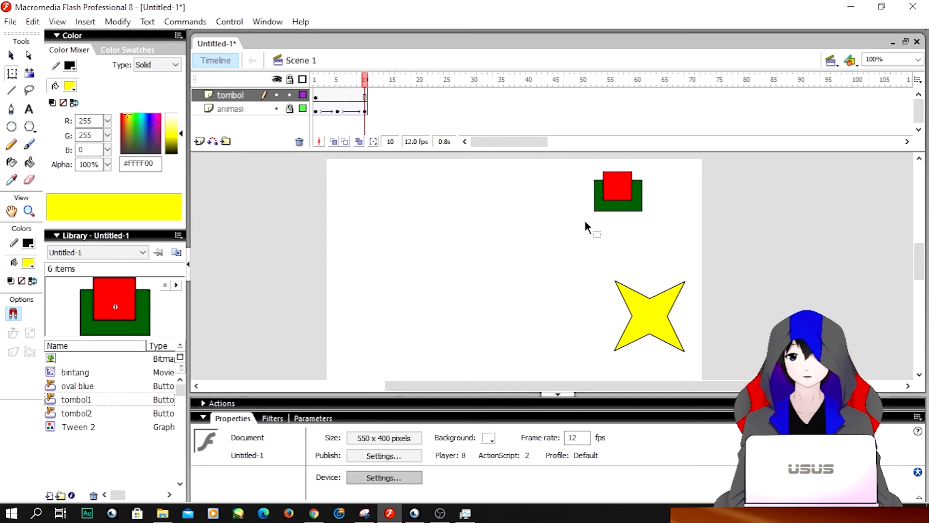
left_click(206, 404)
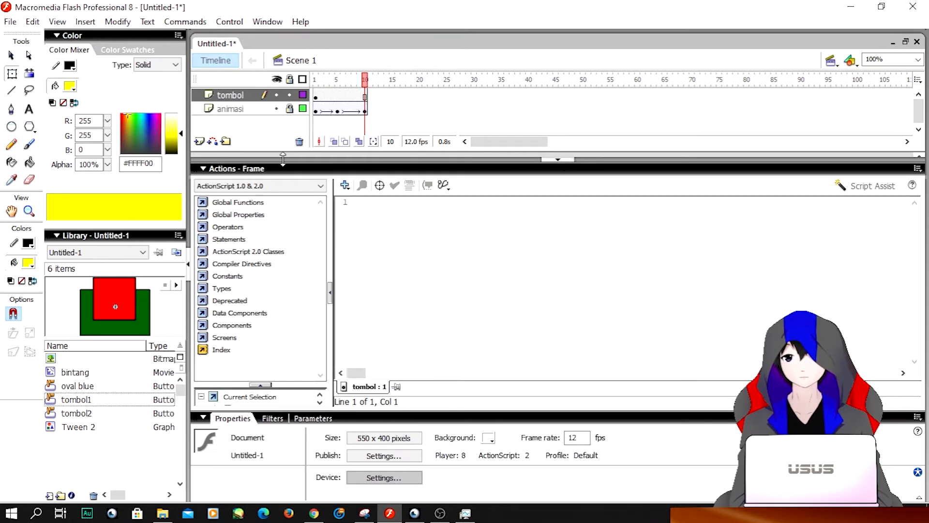
left_click(216, 171)
left_click(630, 204)
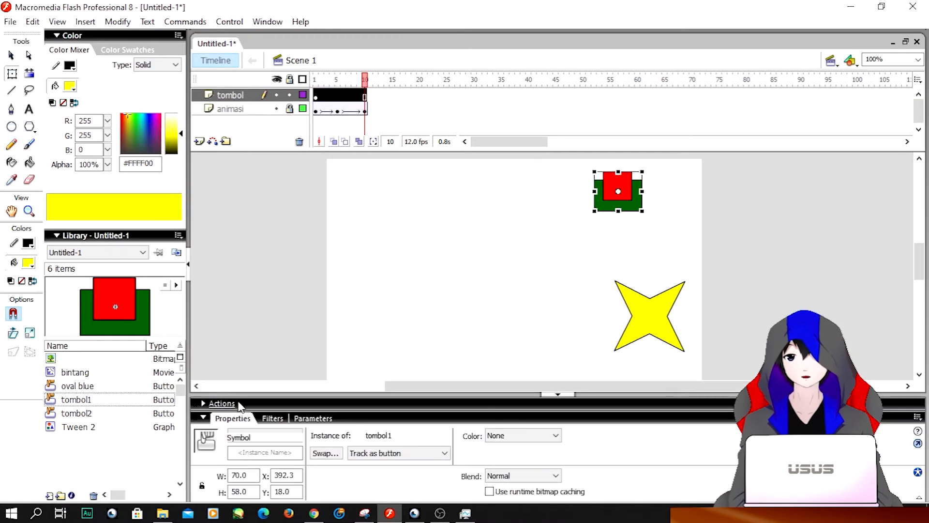
left_click(206, 404)
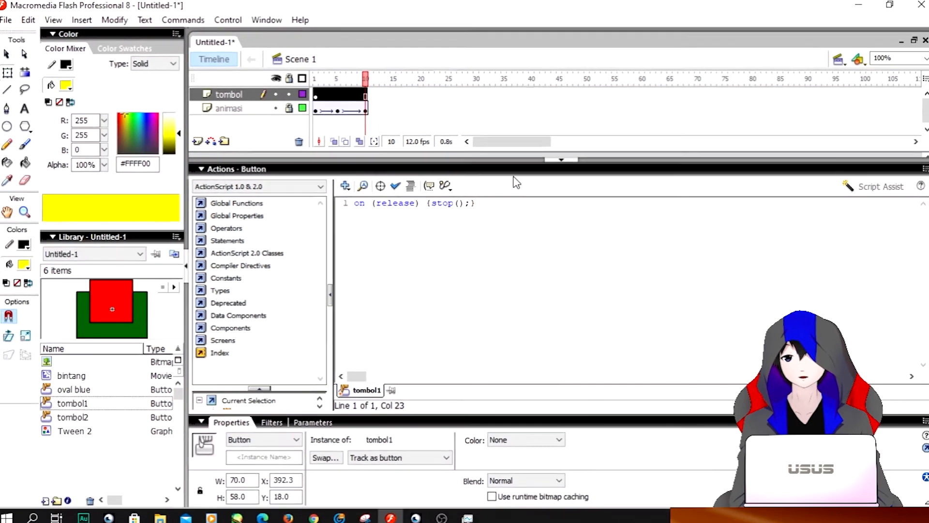
left_click(206, 169)
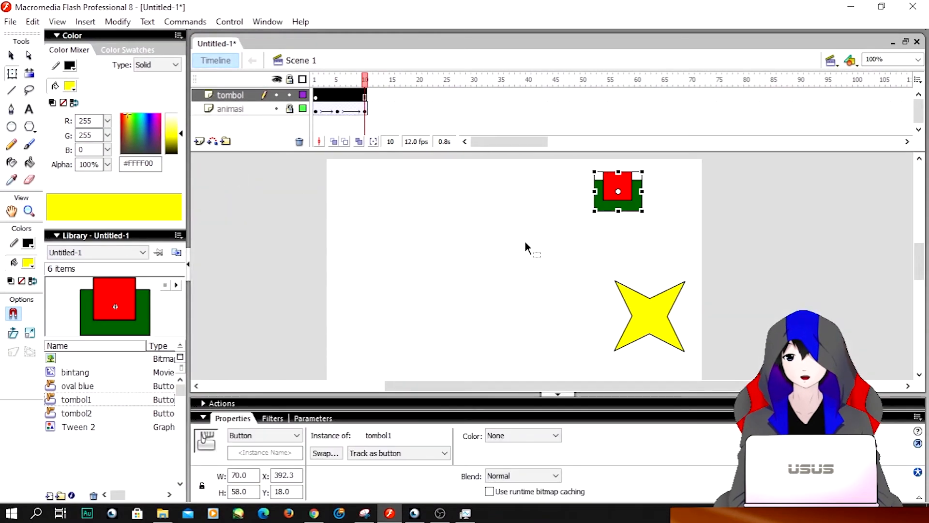
Step: Test the movie to try the tombol1 button's stop action
key("ctrl+Return")
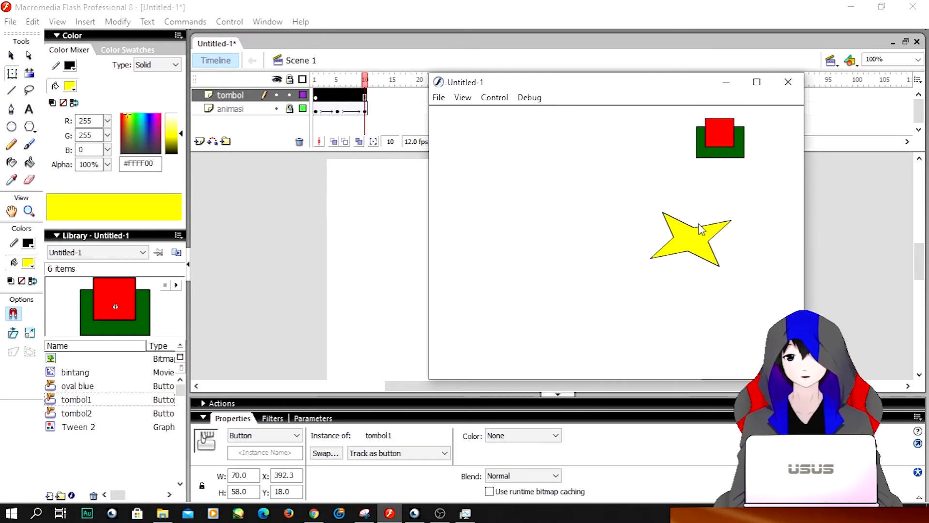
left_click(786, 86)
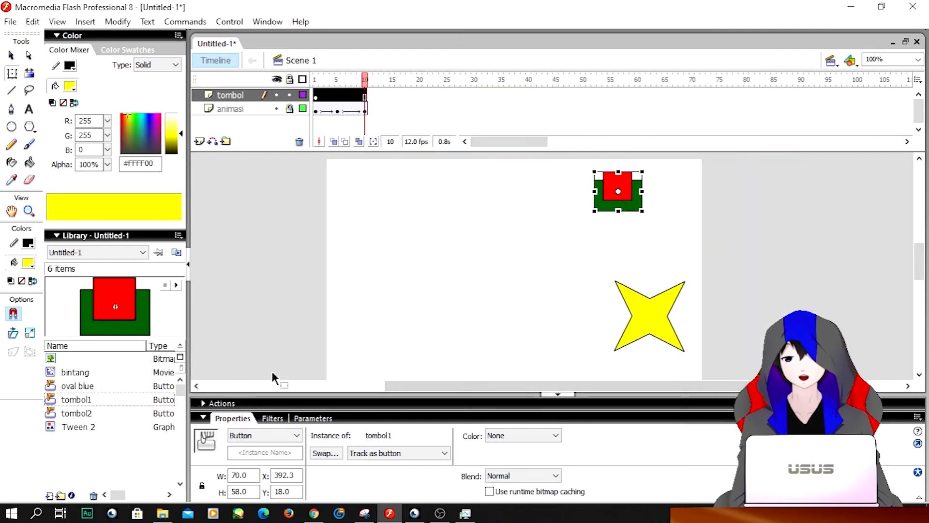
Step: Try press as the event in the tombol1 button's script with a movie test, and undo the change
left_click(205, 407)
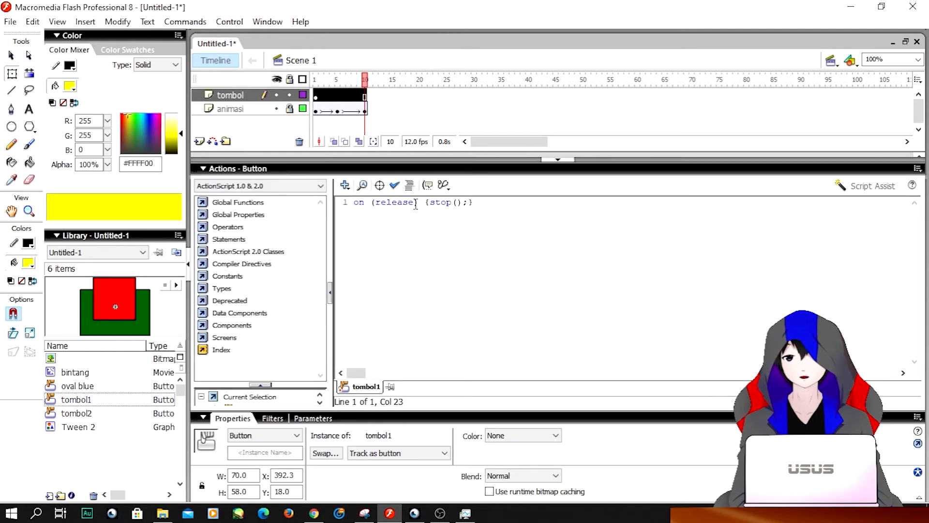
left_click_drag(408, 202, 375, 202)
type("press")
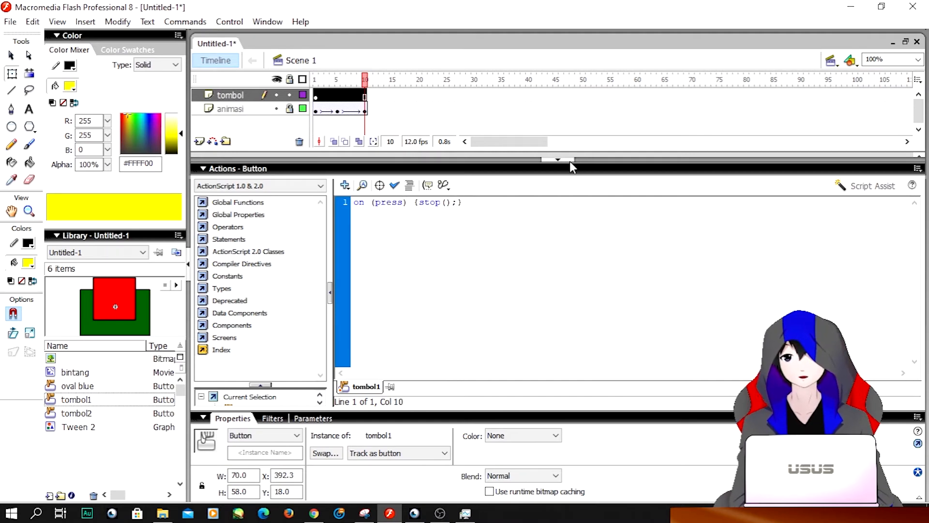
key("ctrl+Return")
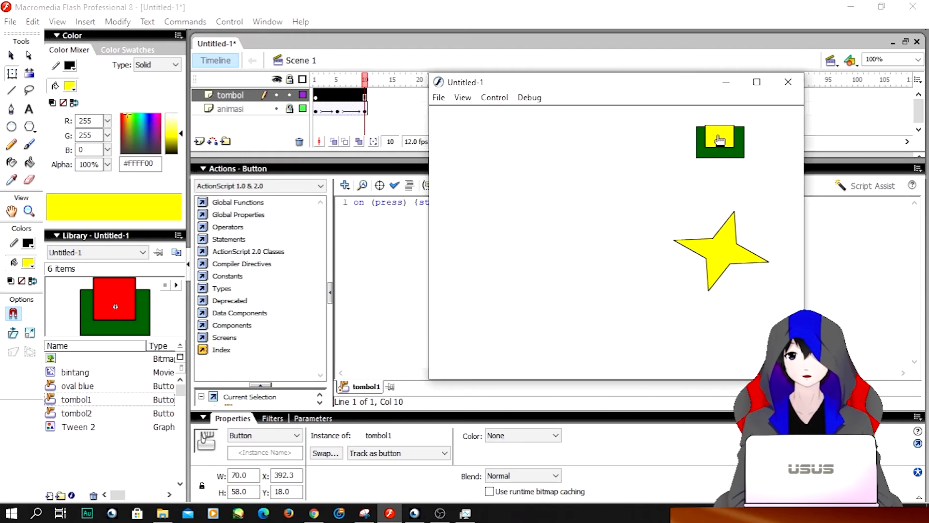
left_click(788, 82)
left_click(434, 246)
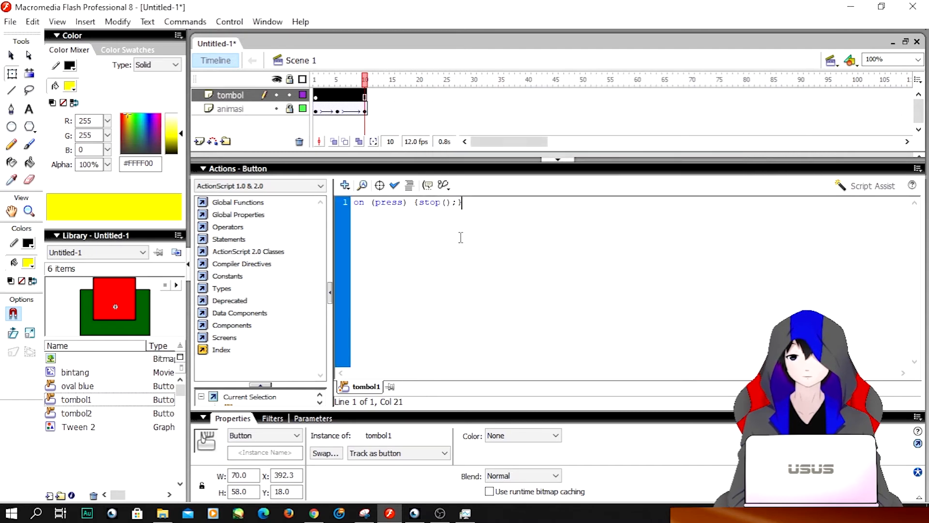
key("ctrl+z")
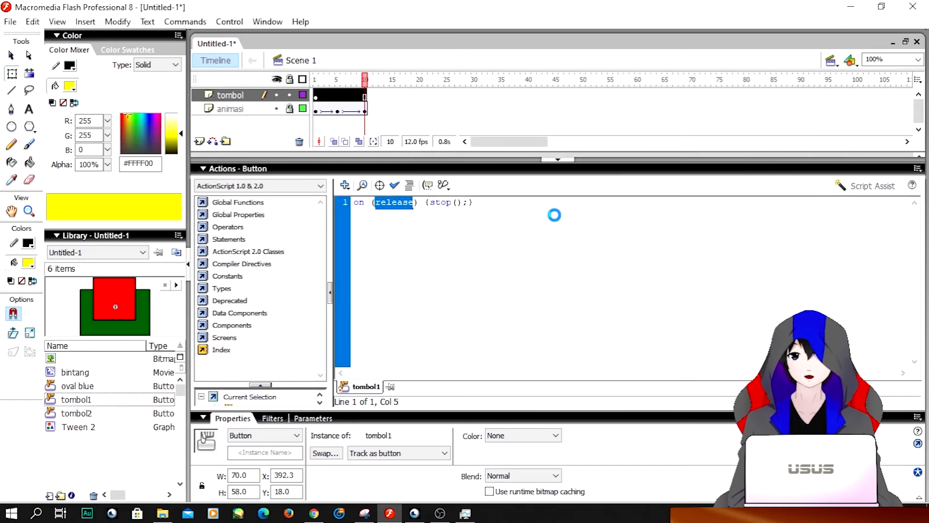
Step: Test the movie with the release event by using the red and green button while the star is moving
key("ctrl+Return")
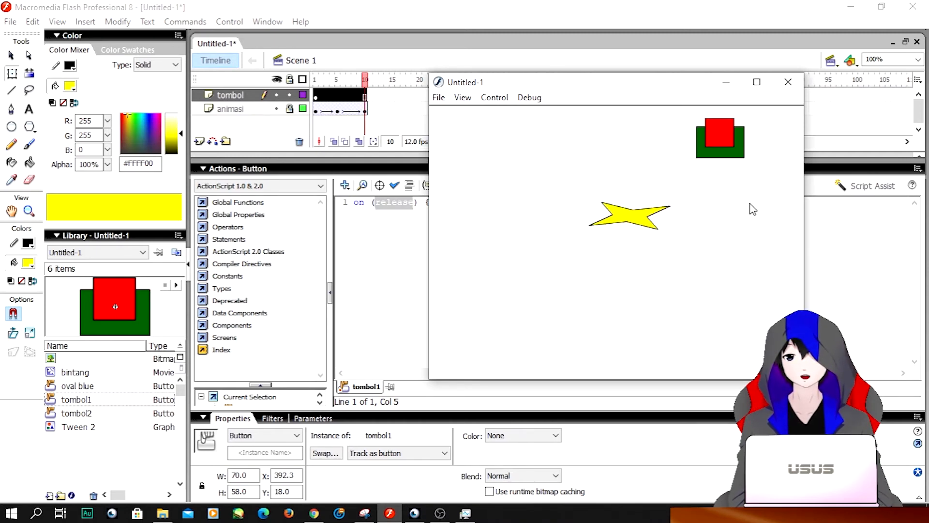
left_click(710, 144)
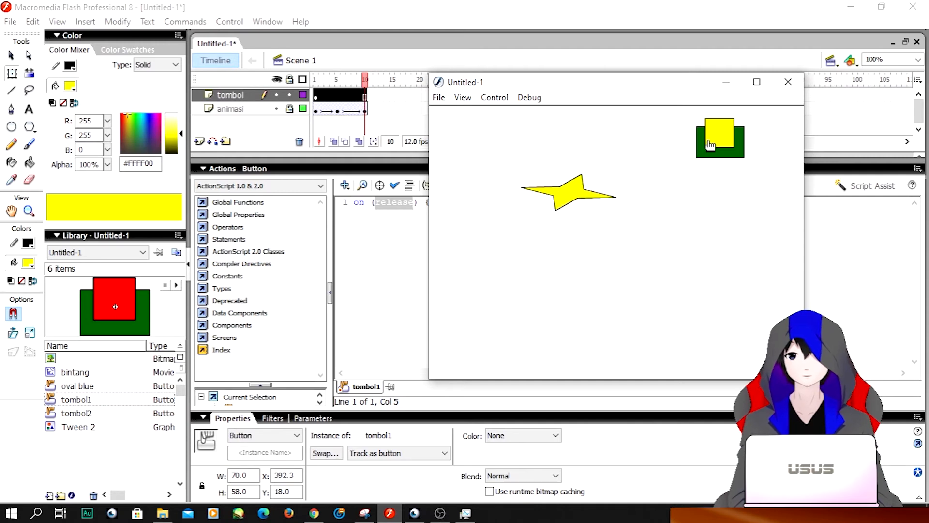
left_click(788, 83)
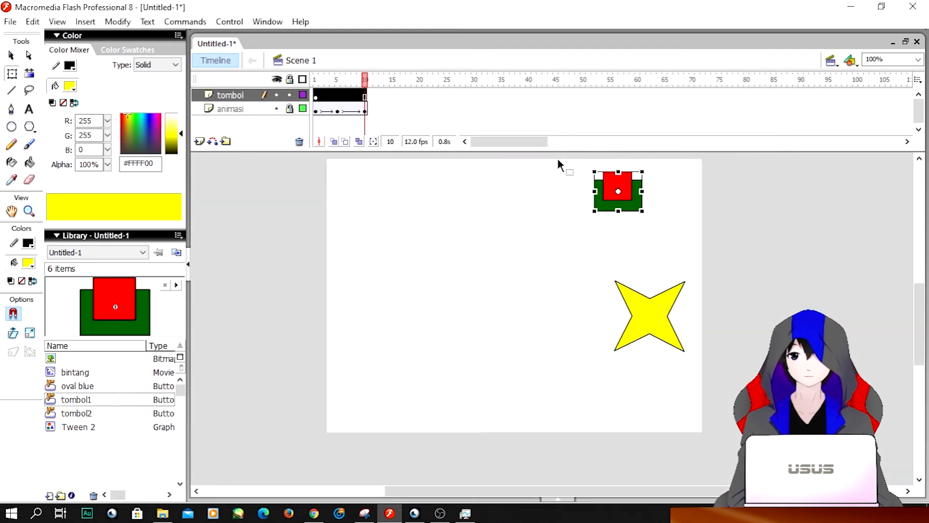
Step: Place an instance of the tombol2 symbol on the stage just left of the tombol1 button
left_click(542, 248)
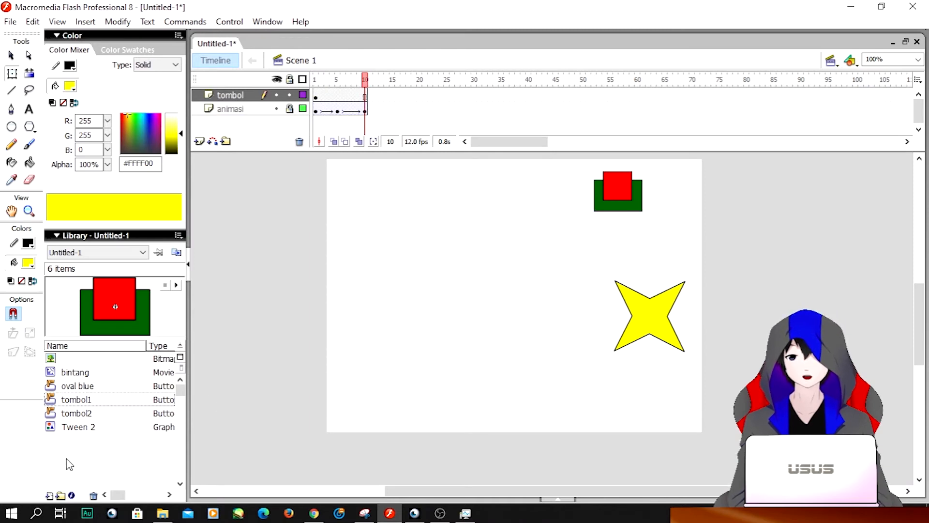
left_click(58, 414)
left_click_drag(55, 417, 532, 212)
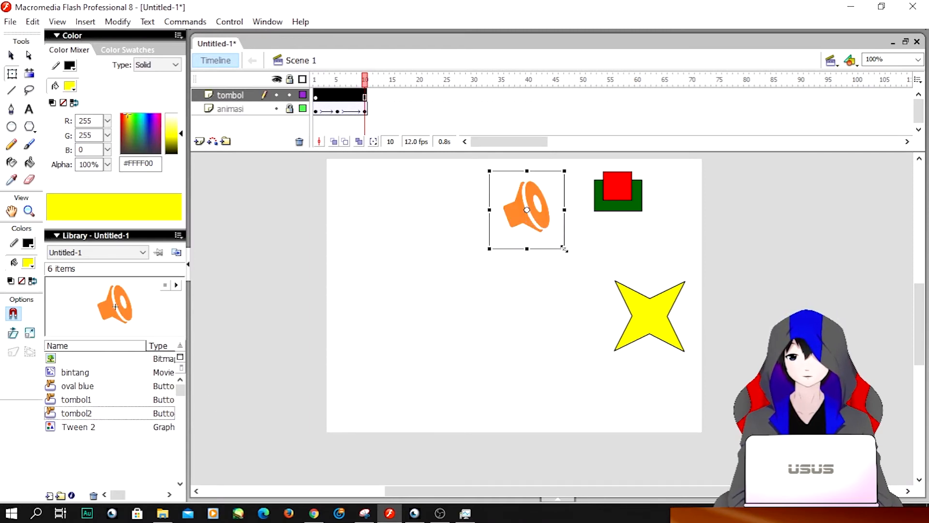
Step: Scale the tombol2 button down to about 73 by 76 px, just left of the tombol1 button
left_click_drag(564, 249, 555, 198)
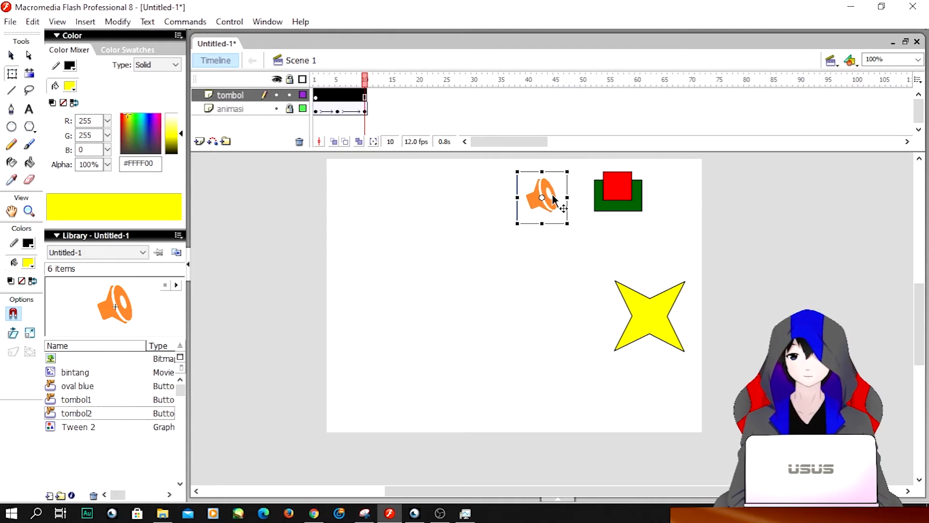
left_click(545, 237)
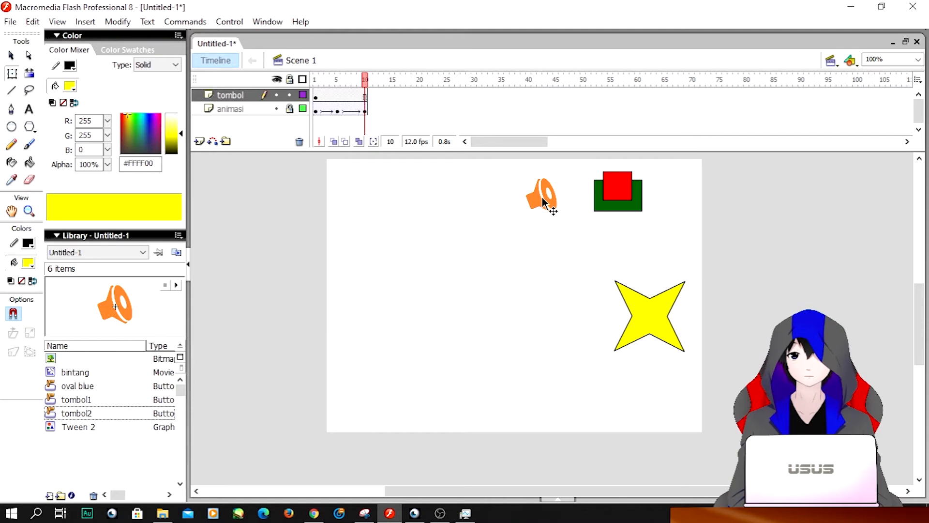
left_click(543, 200)
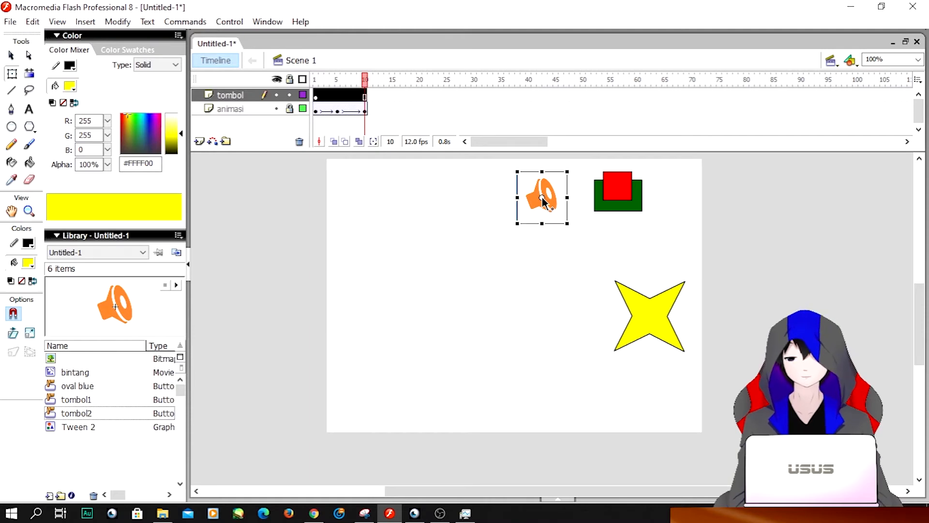
left_click(561, 246)
left_click(544, 200)
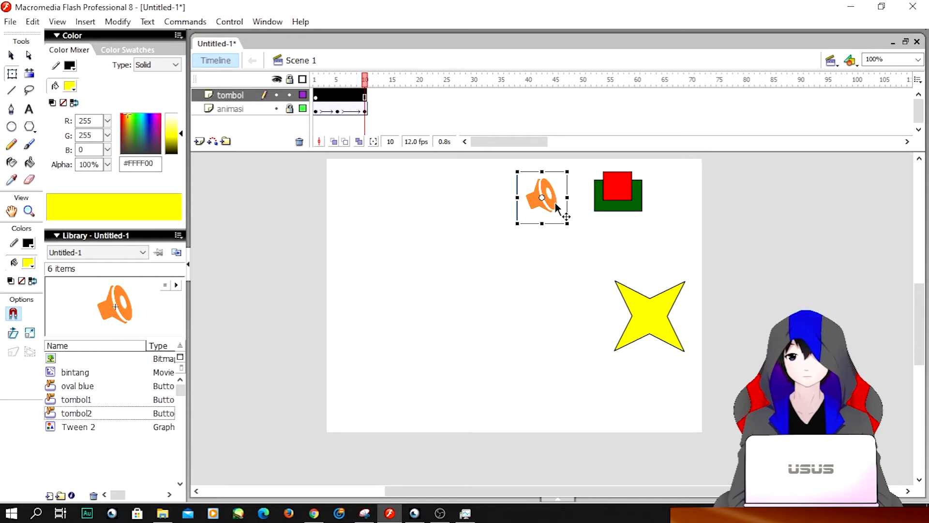
key("F9")
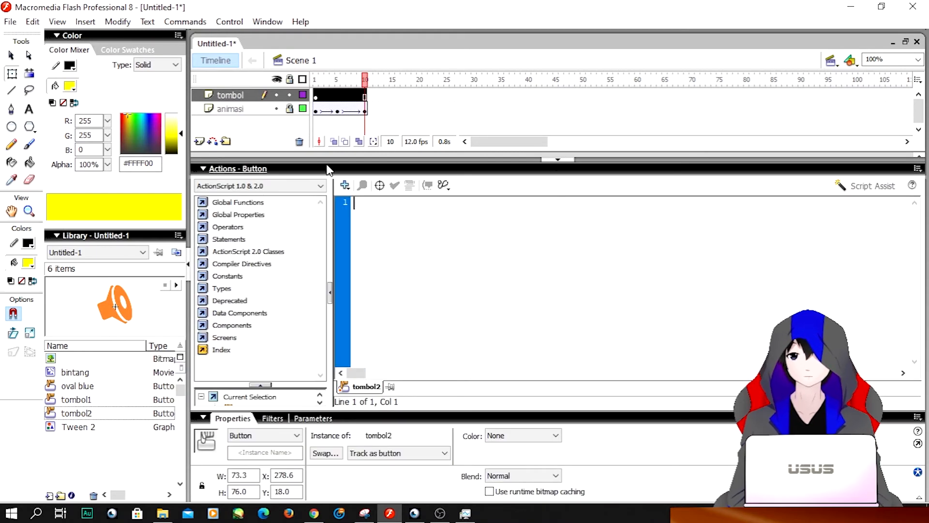
left_click(204, 169)
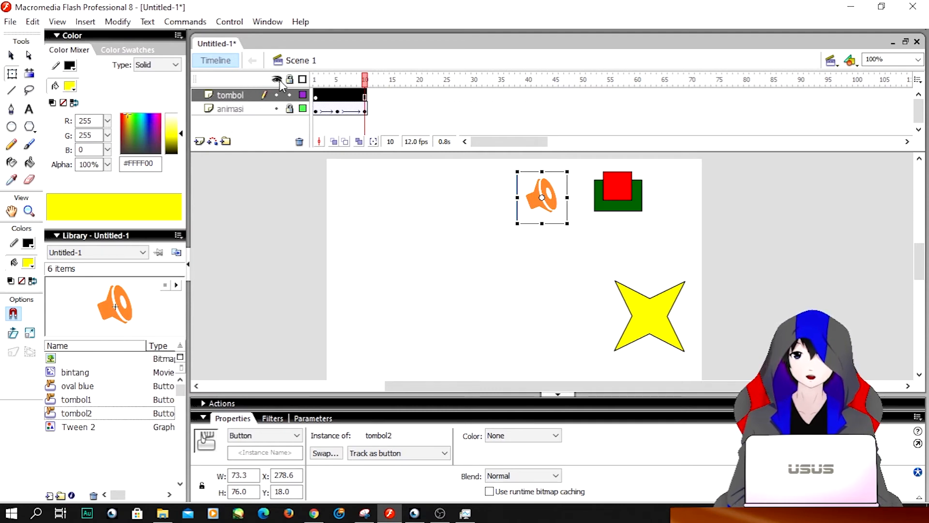
left_click(447, 191)
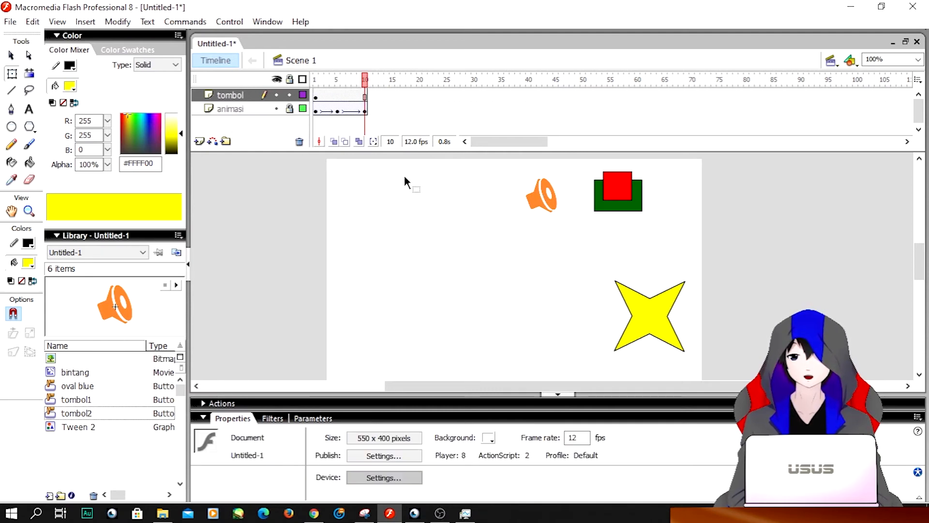
left_click(529, 196)
left_click(477, 208)
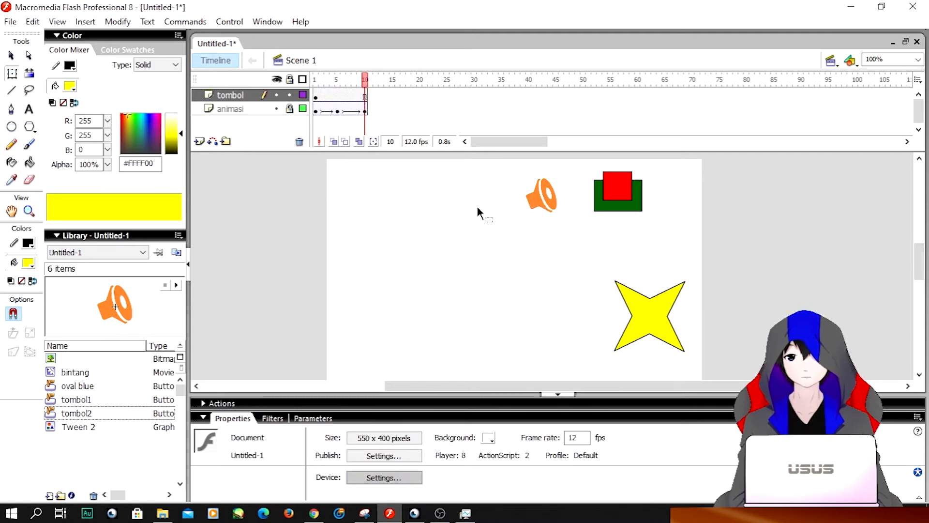
left_click(543, 200)
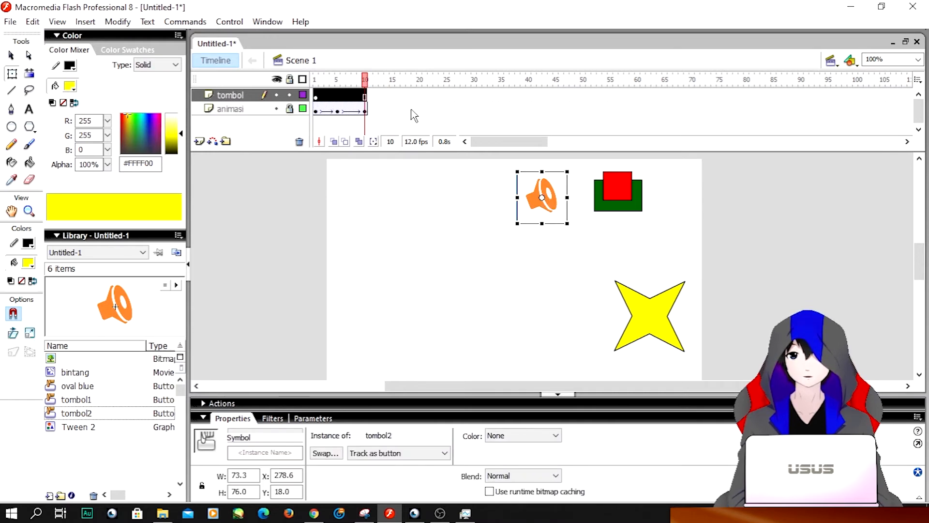
left_click(471, 234)
Step: Write a script for the tombol2 button that calls play() in an on (release) handler
left_click(551, 203)
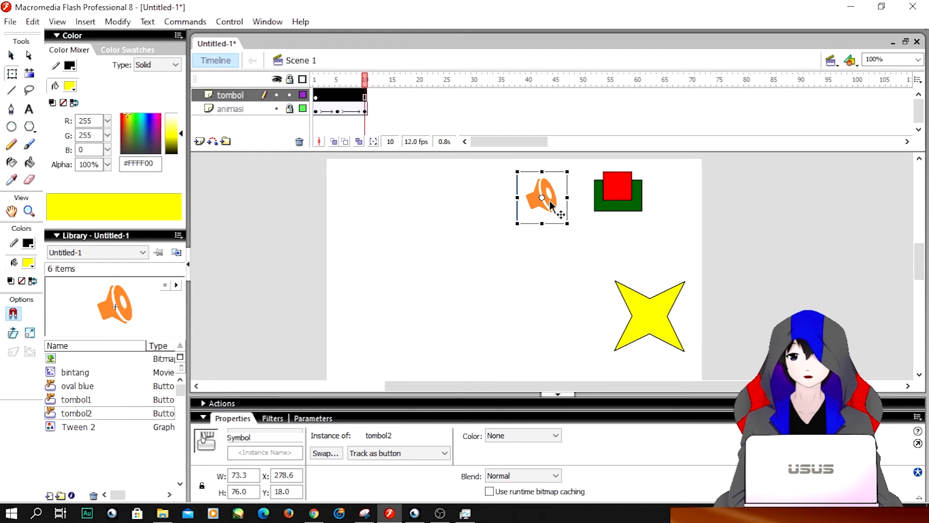
key("F9")
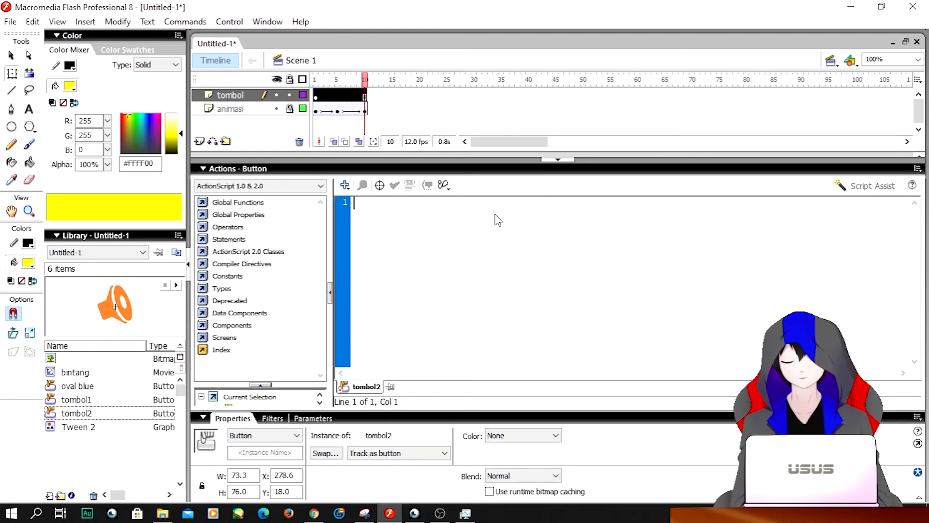
type("on (")
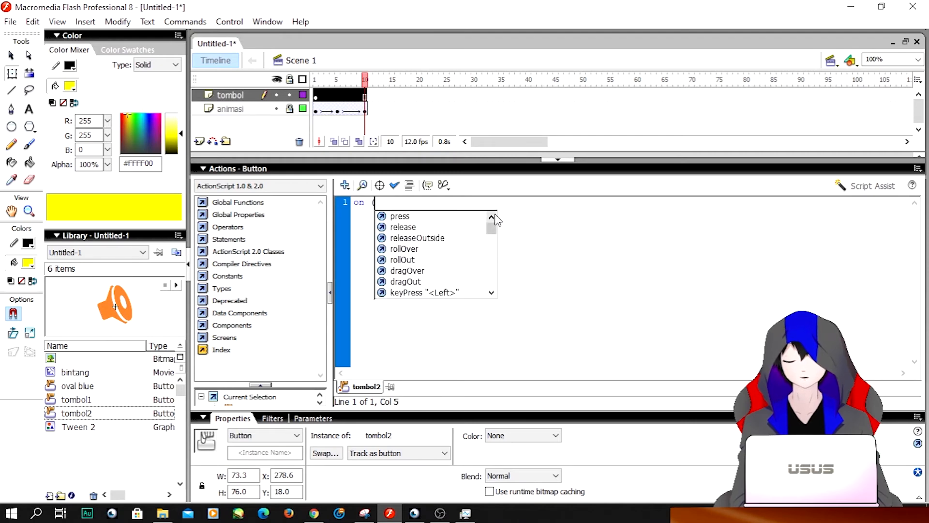
double_click(402, 227)
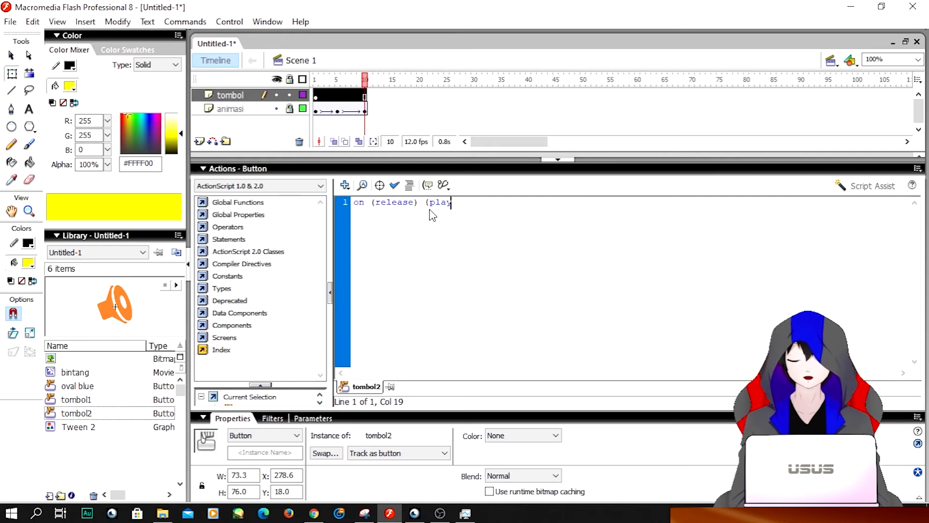
type("();")
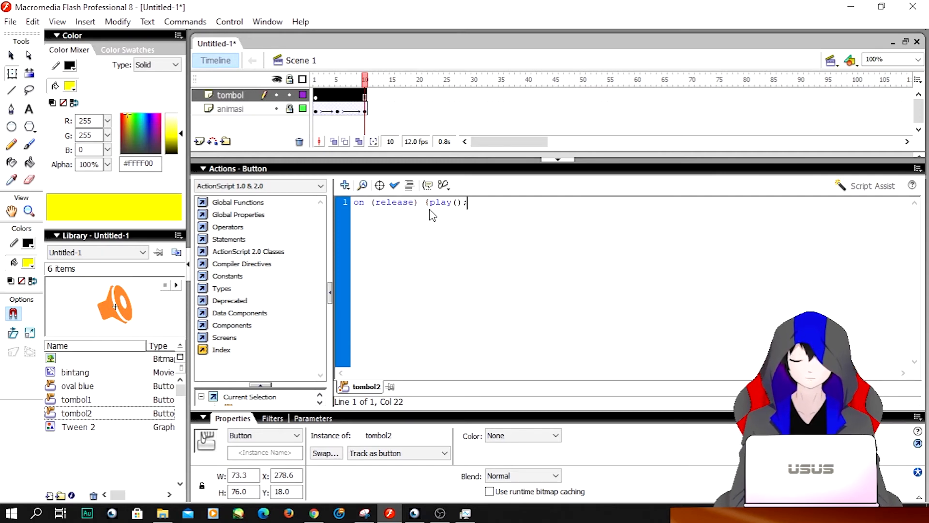
left_click(552, 159)
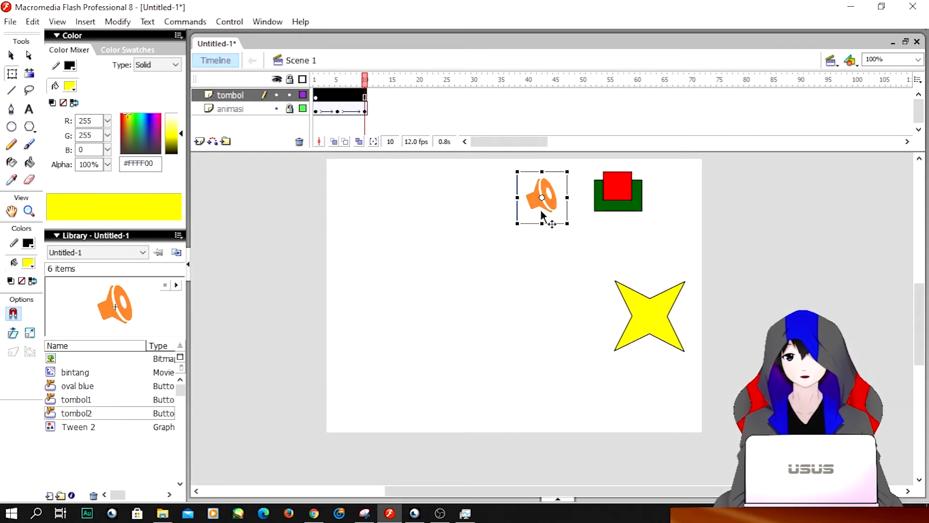
Step: Nudge the tombol2 button slightly upward and test the movie with the tombol1 and tombol2 buttons
left_click_drag(551, 195, 551, 191)
left_click(567, 256)
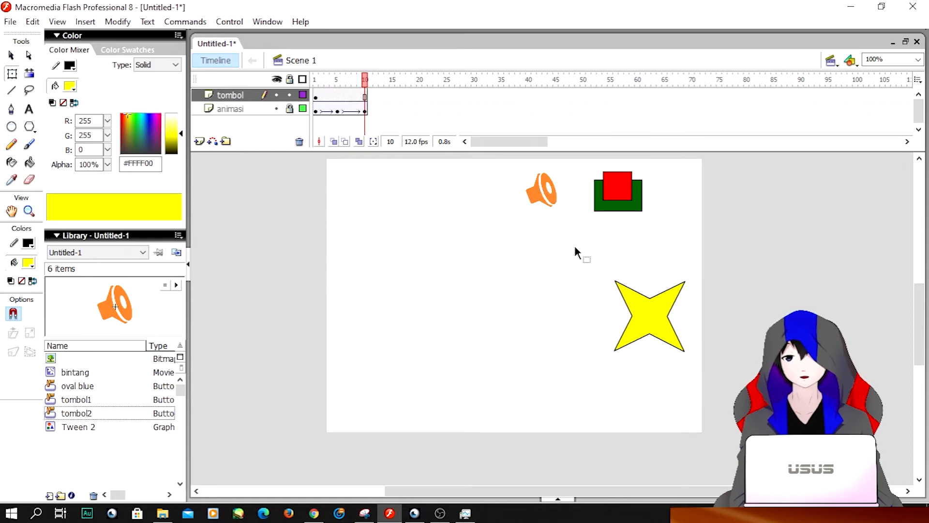
key("ctrl+Return")
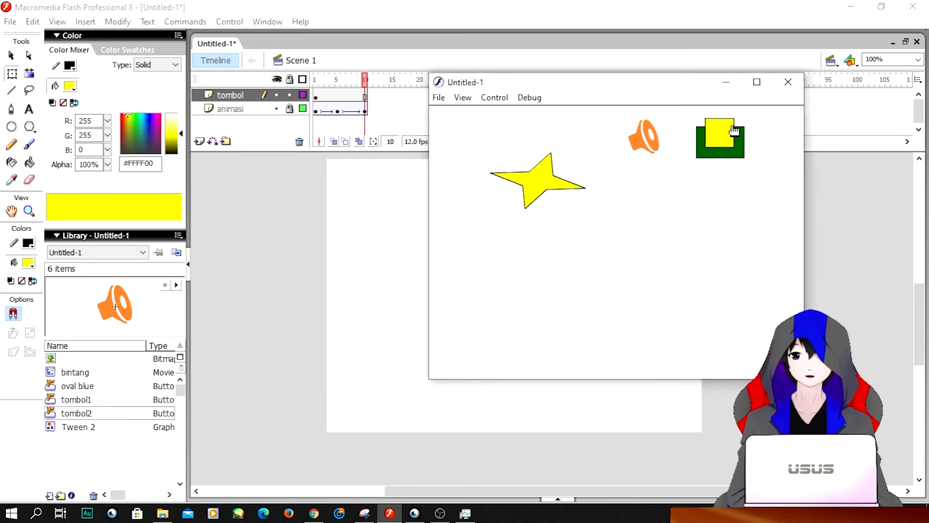
left_click(788, 82)
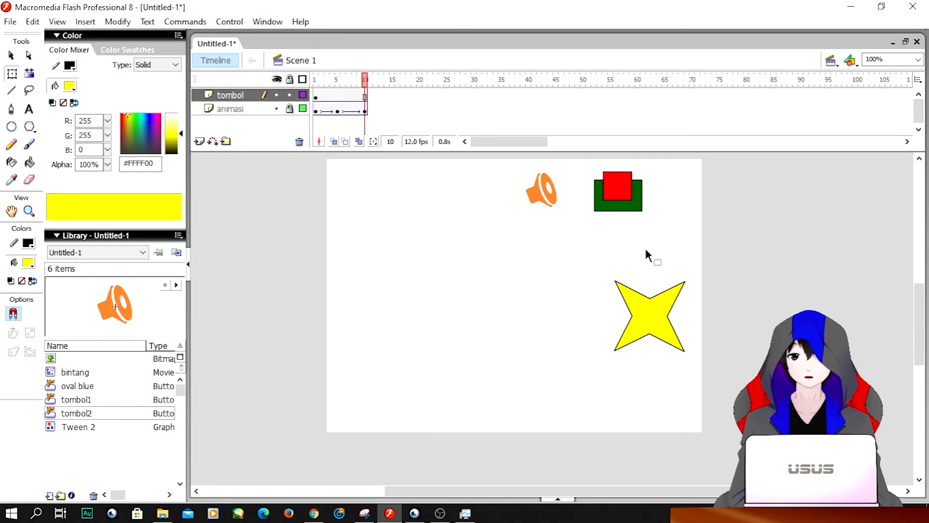
Step: Delete both buttons from the stage and remove the tombol layer
left_click_drag(485, 166, 687, 365)
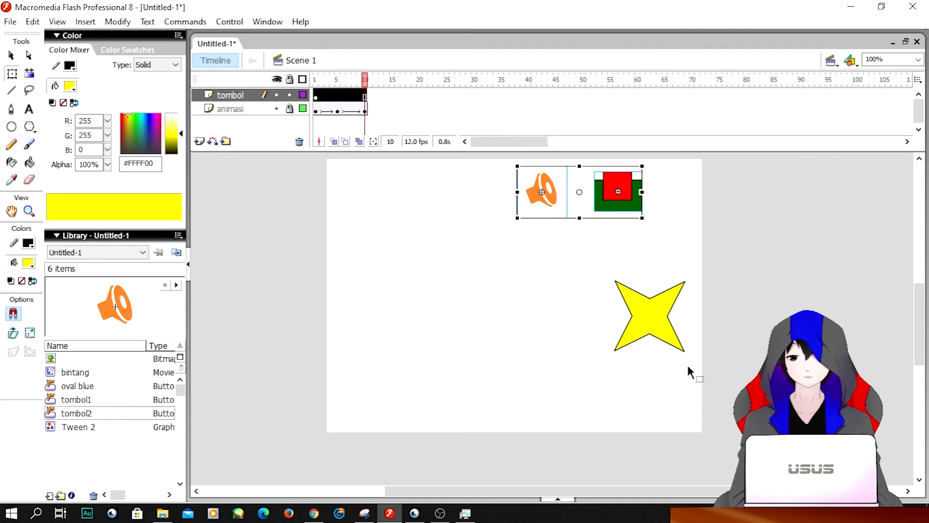
key("Delete")
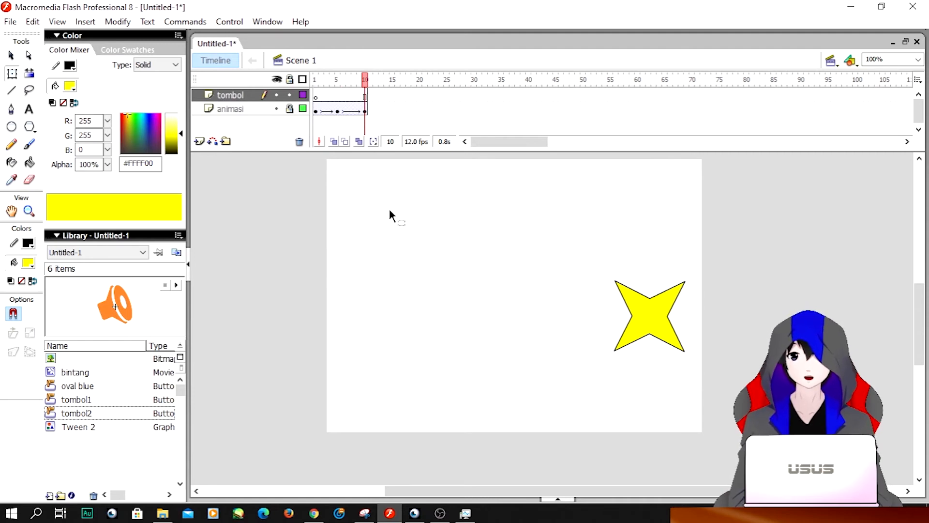
left_click(244, 109)
left_click(230, 97)
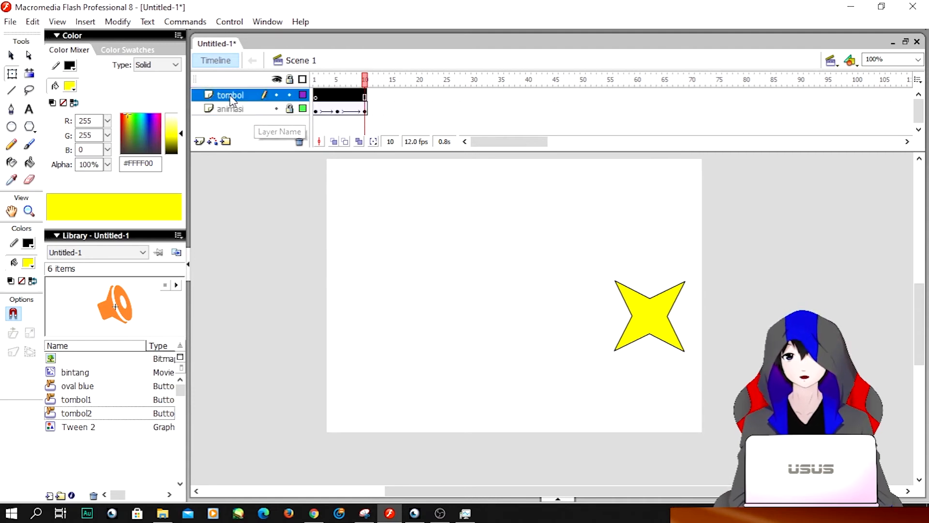
left_click(300, 141)
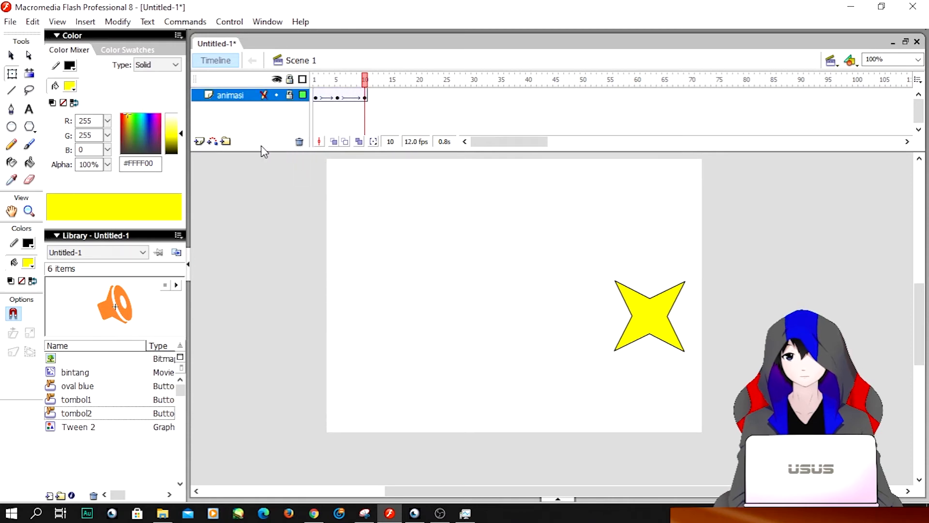
Step: Add a new empty layer and delete the animasi layer
left_click(204, 142)
left_click(248, 111)
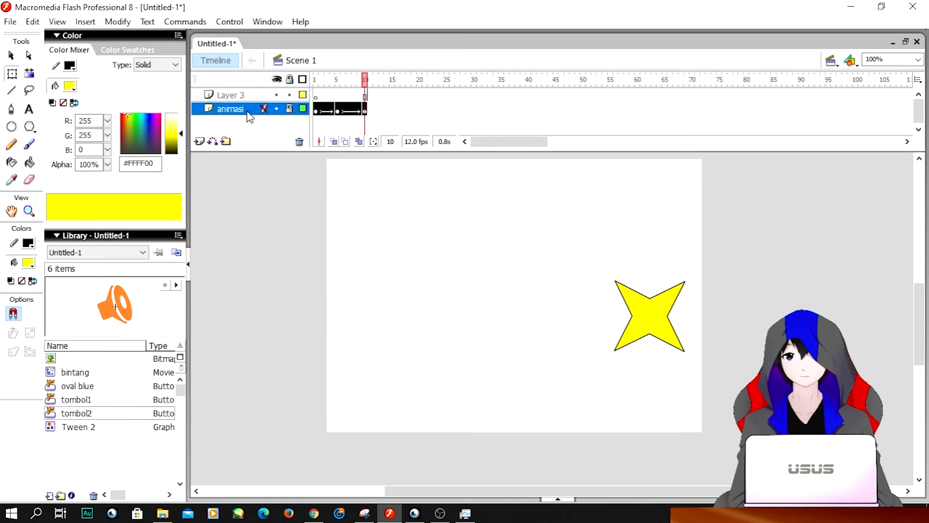
left_click(300, 141)
Step: Remove all frames after frame 1 from Layer 3, and select frame 1
left_click_drag(379, 99, 324, 101)
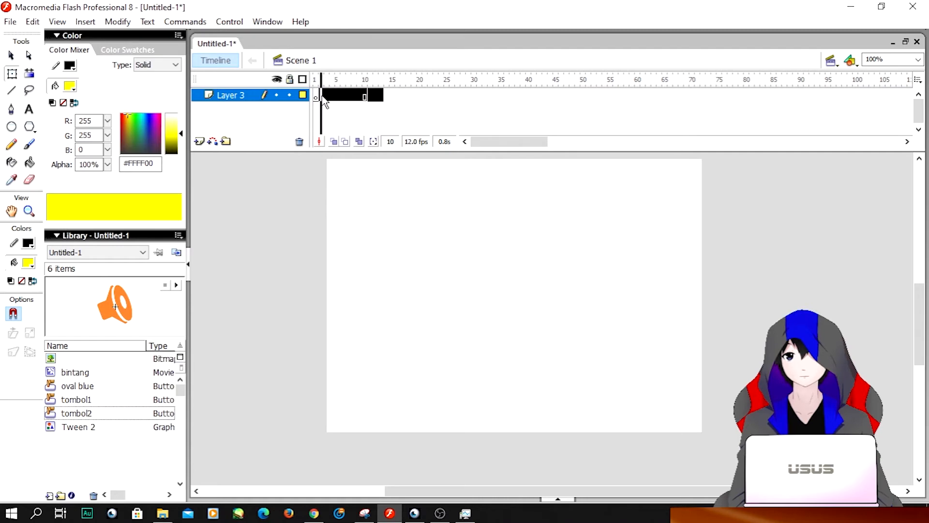
right_click(323, 99)
left_click(376, 139)
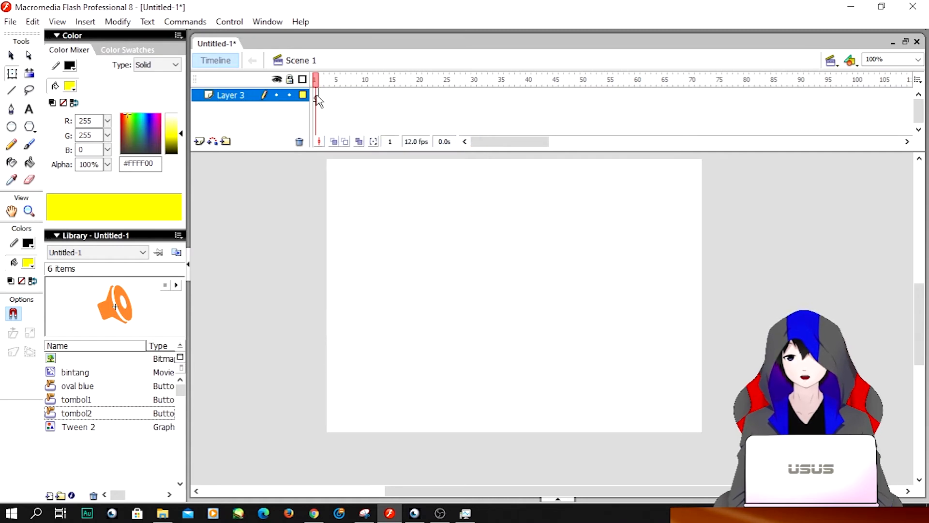
left_click(327, 96)
left_click(315, 95)
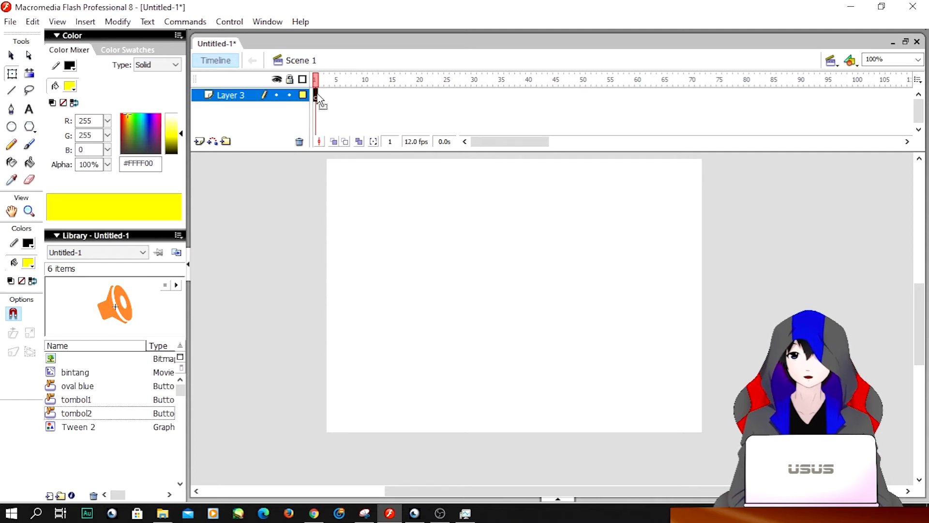
Step: Rename Layer 3 as menu
double_click(232, 97)
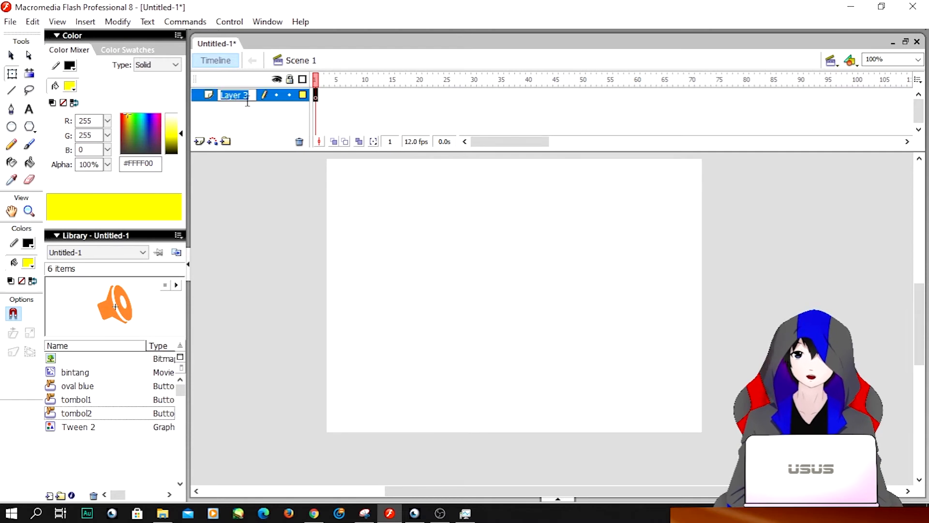
type("men")
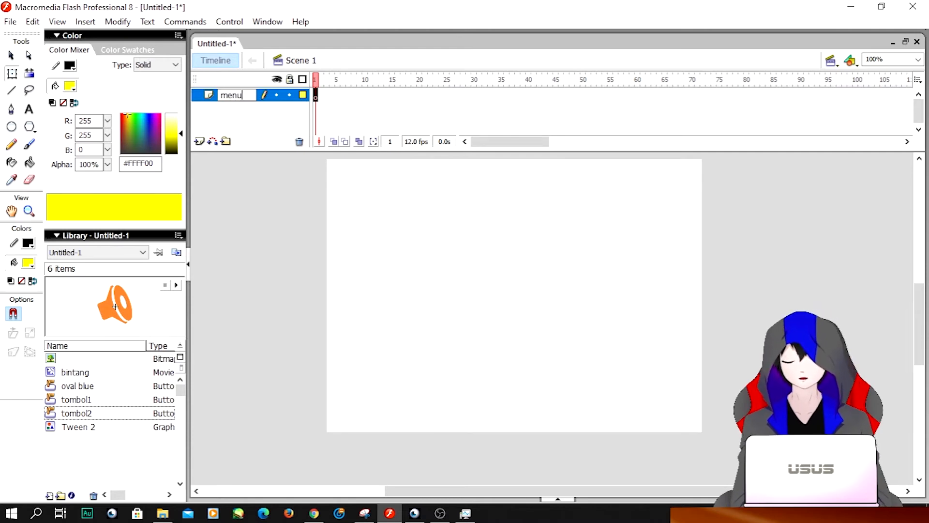
type("u")
key("Return")
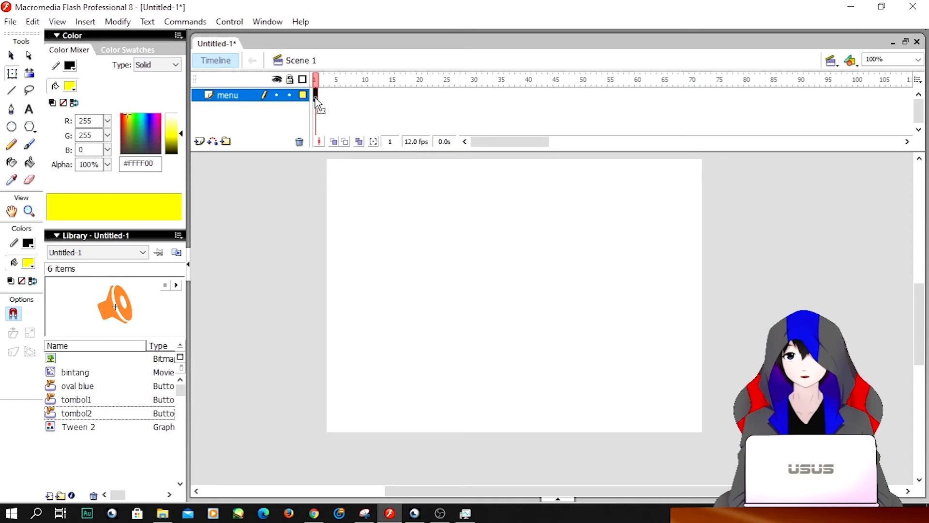
Step: Add the text "Home" in the upper left part of the stage and color it black (#000000)
left_click(27, 112)
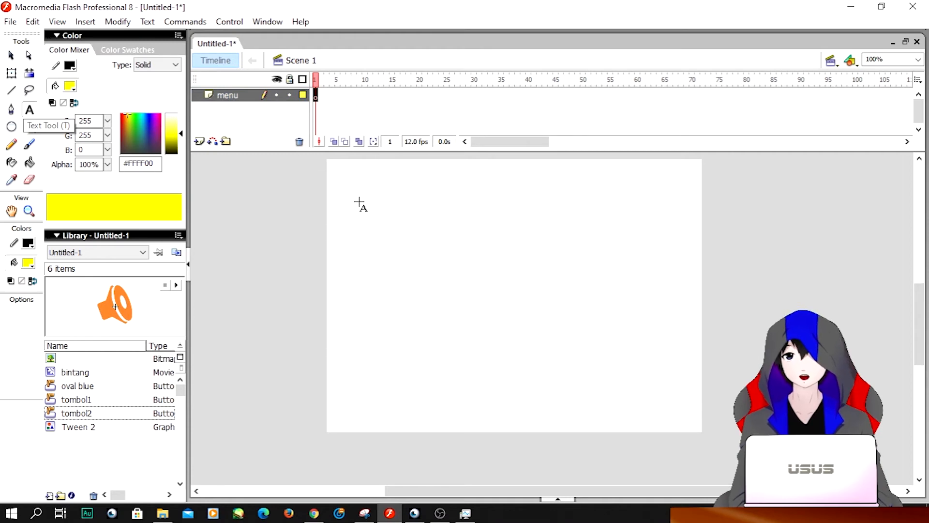
left_click(428, 233)
type("Menu")
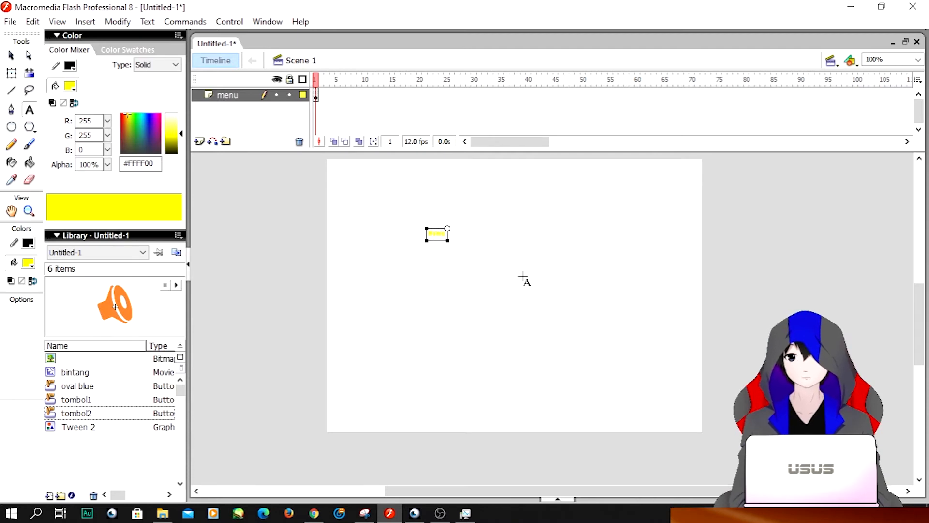
key("ctrl+a")
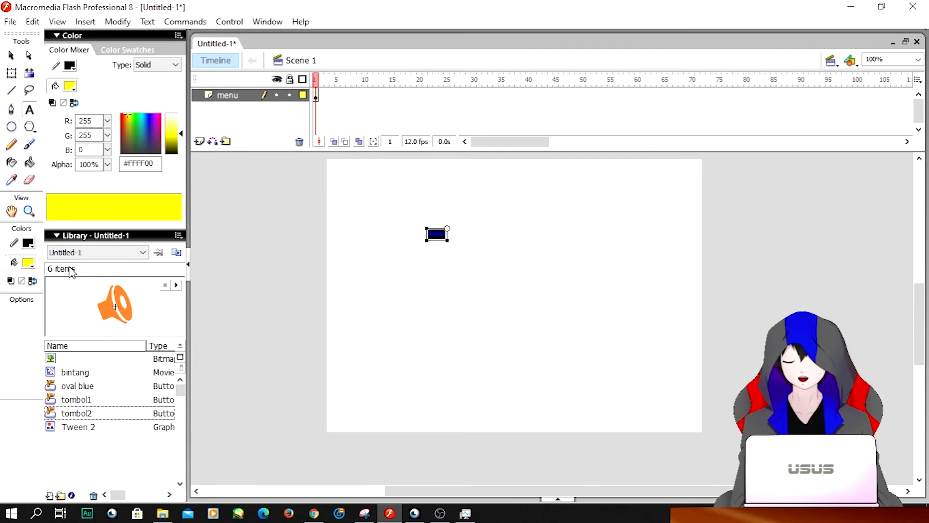
left_click(28, 266)
left_click(17, 295)
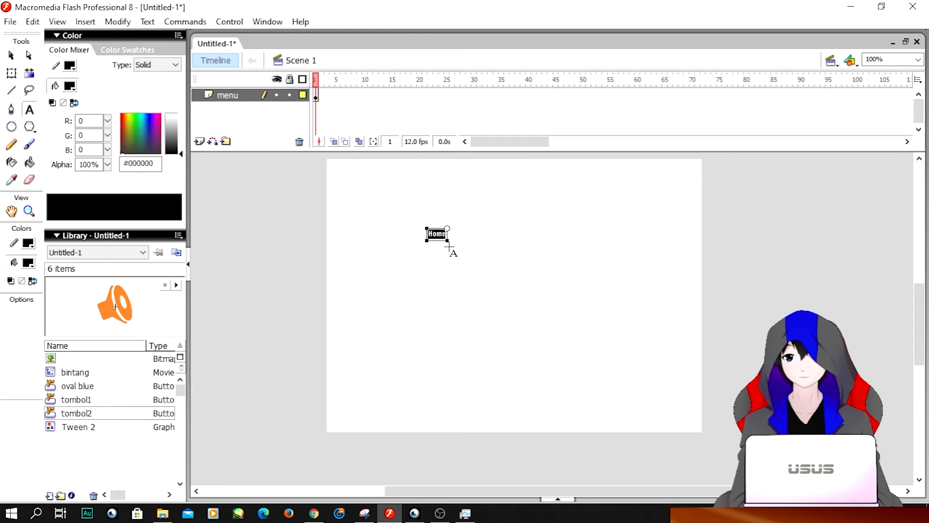
Step: Set the Home text's font size to 48 and move it to the top centre of the stage
left_click(561, 499)
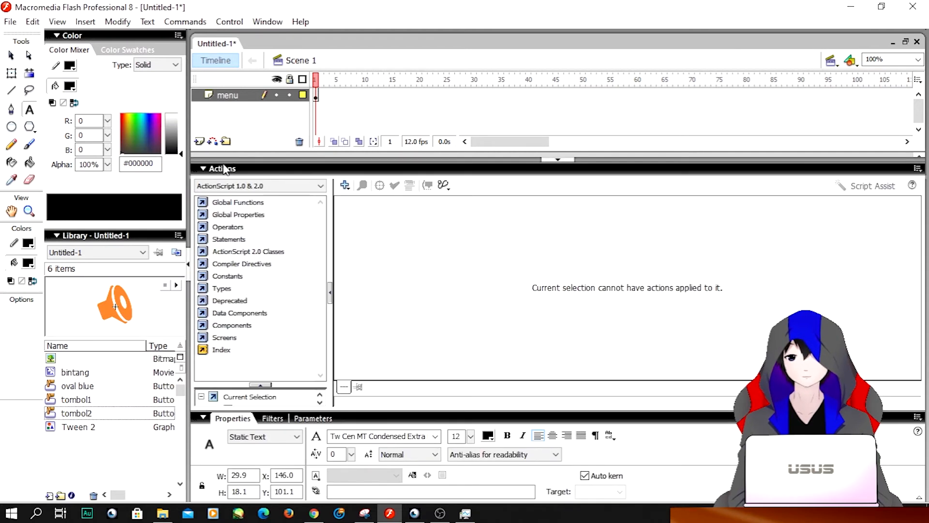
left_click(207, 168)
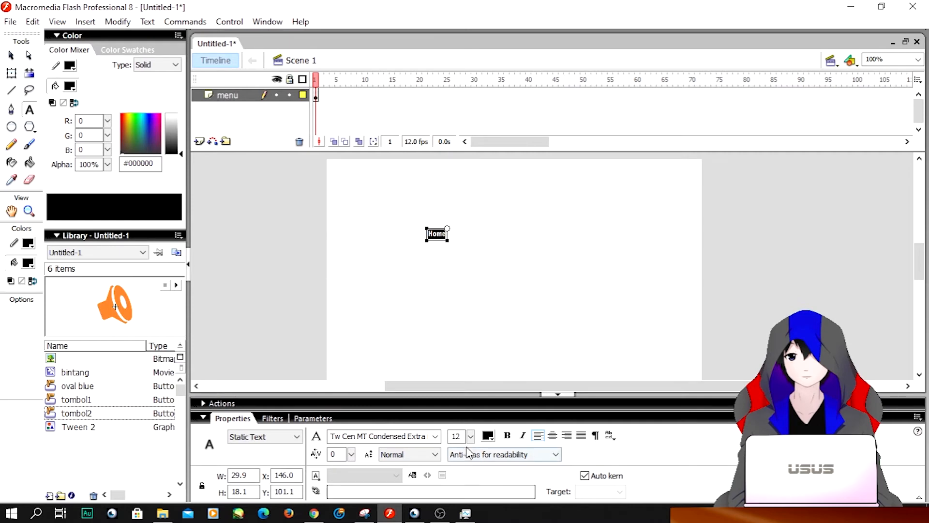
left_click_drag(469, 437, 477, 383)
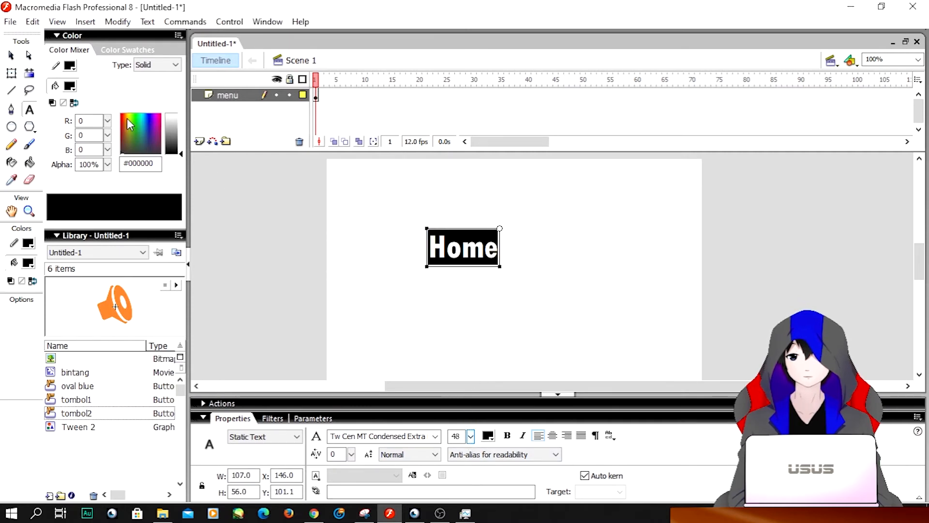
left_click(11, 56)
left_click_drag(464, 252, 514, 195)
left_click(617, 211)
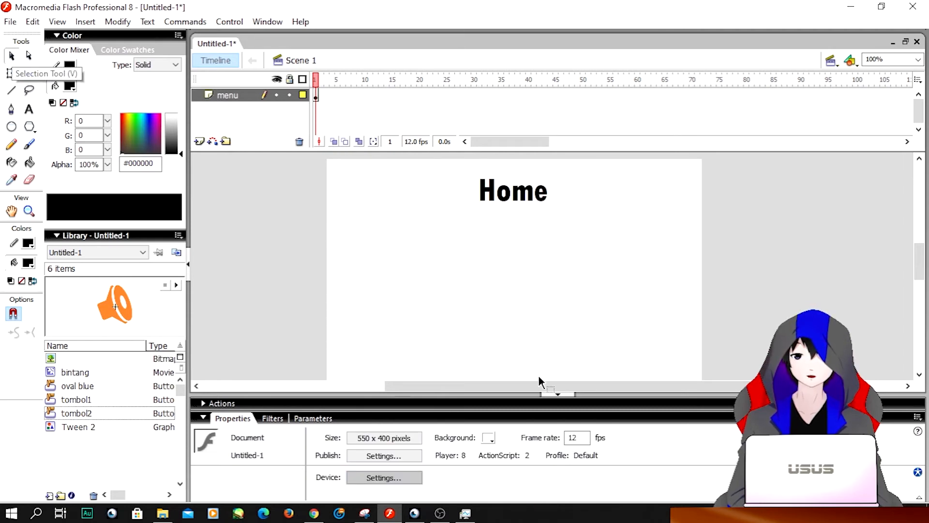
left_click(555, 394)
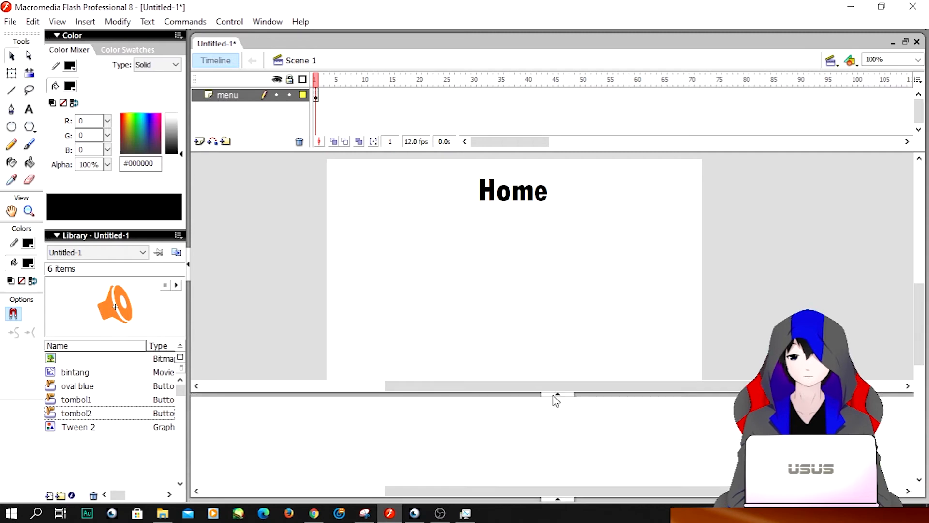
Step: Place three instances of the tombol1 button on the stage, stacked vertically along its left side
left_click(77, 401)
left_click_drag(68, 400, 388, 253)
left_click_drag(80, 400, 386, 314)
left_click_drag(73, 400, 386, 374)
left_click(529, 293)
Step: Arrange the three buttons in a triangle, one centred under Home and two lower at the left and right
left_click_drag(396, 322, 529, 252)
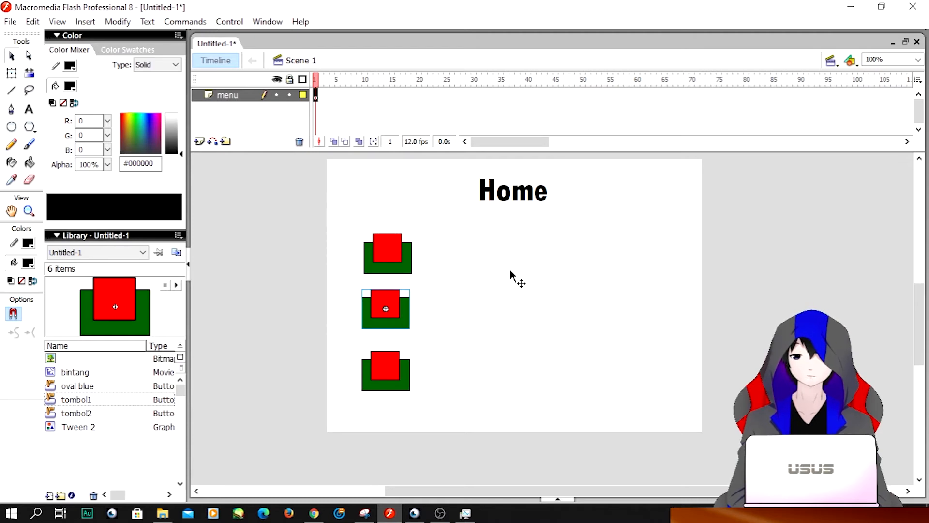
left_click_drag(386, 373, 597, 328)
left_click_drag(401, 265, 458, 330)
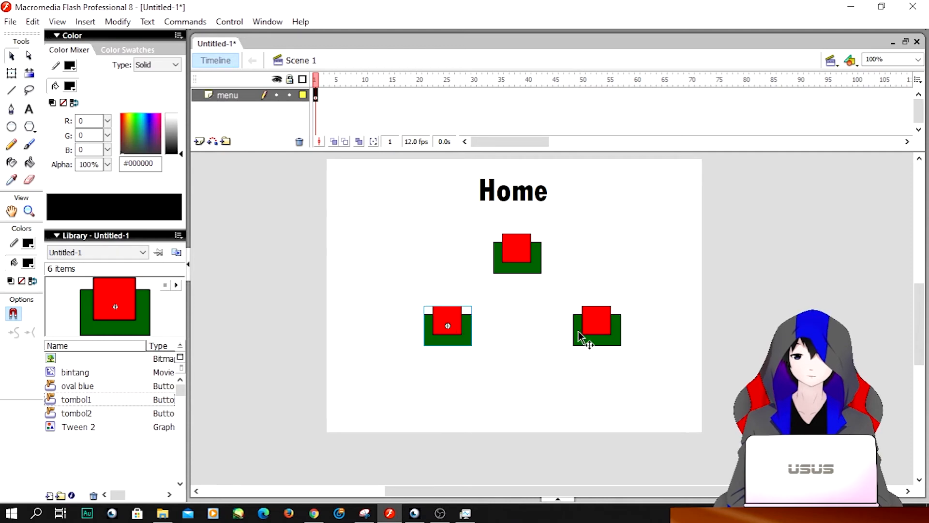
left_click_drag(599, 327, 604, 327)
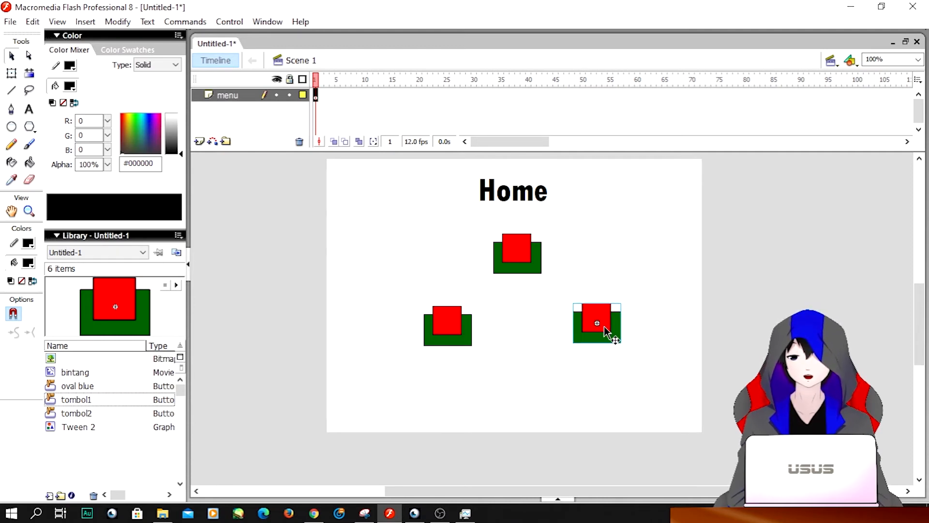
Step: Nudge the lower left button up to line up with the lower right button
left_click(527, 356)
left_click(444, 332)
key("Up")
key("Up")
key("Up")
key("Up")
key("Up")
left_click(500, 343)
left_click(525, 251)
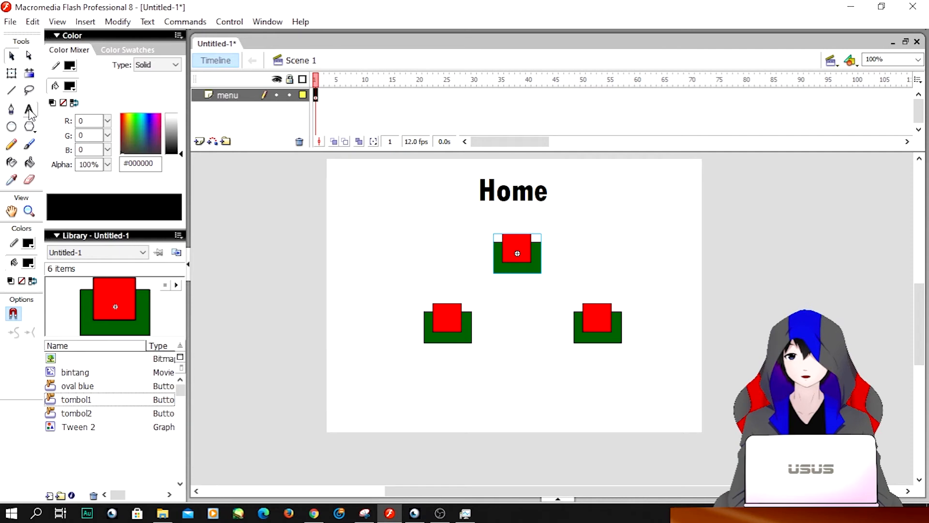
Step: Duplicate the Home text, place the copy between the two lower buttons and change it to "2"
left_click(512, 192)
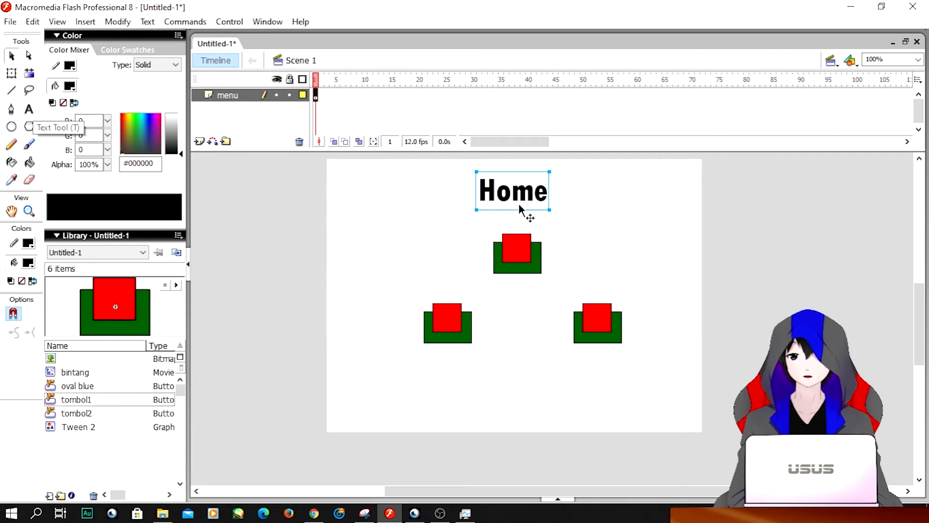
key("ctrl+c")
key("ctrl+v")
left_click_drag(545, 318, 499, 315)
key("t")
type("2")
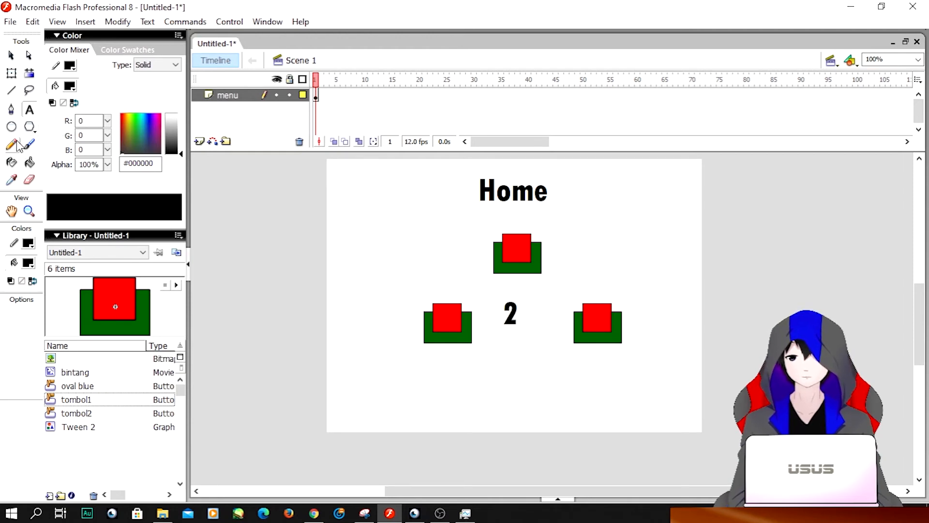
left_click(12, 55)
left_click(515, 317)
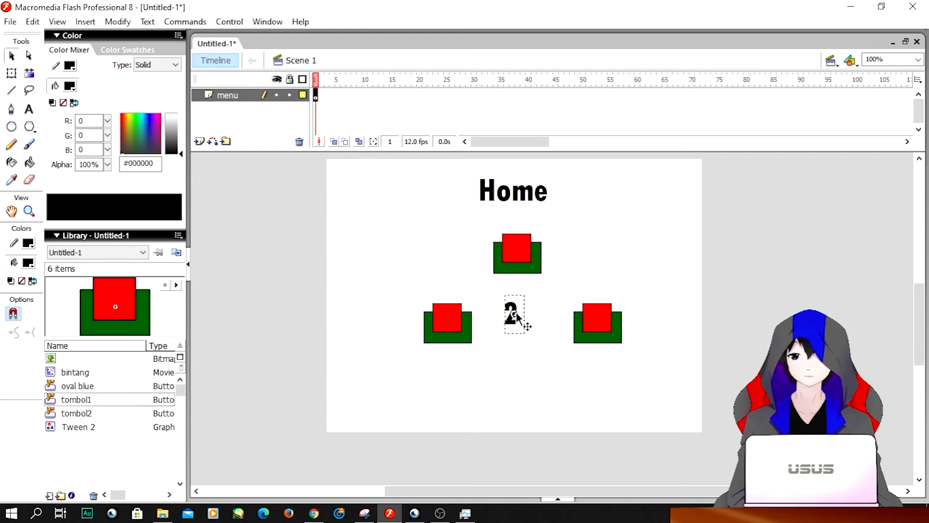
Step: Change the copied number text to "1" and move it below the lower left button
key("t")
left_click(515, 314)
double_click(514, 314)
type("1")
left_click(11, 55)
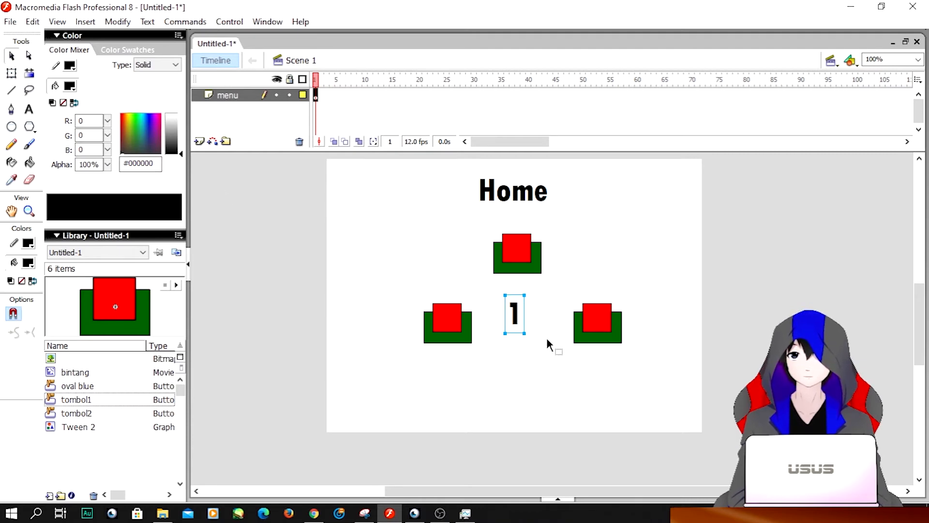
left_click_drag(517, 323, 450, 385)
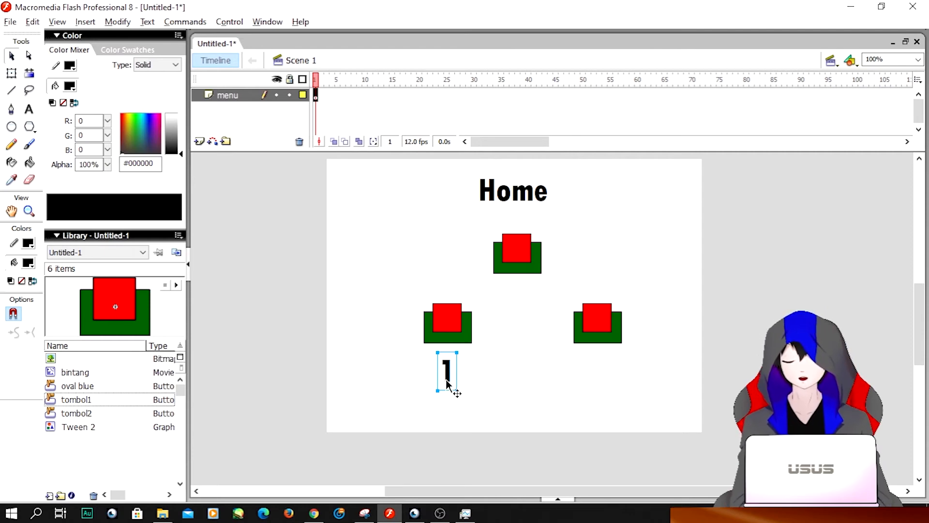
Step: Duplicate the "1" label below the top button and change the copy to "2"
left_click_drag(450, 383, 521, 311)
double_click(518, 301)
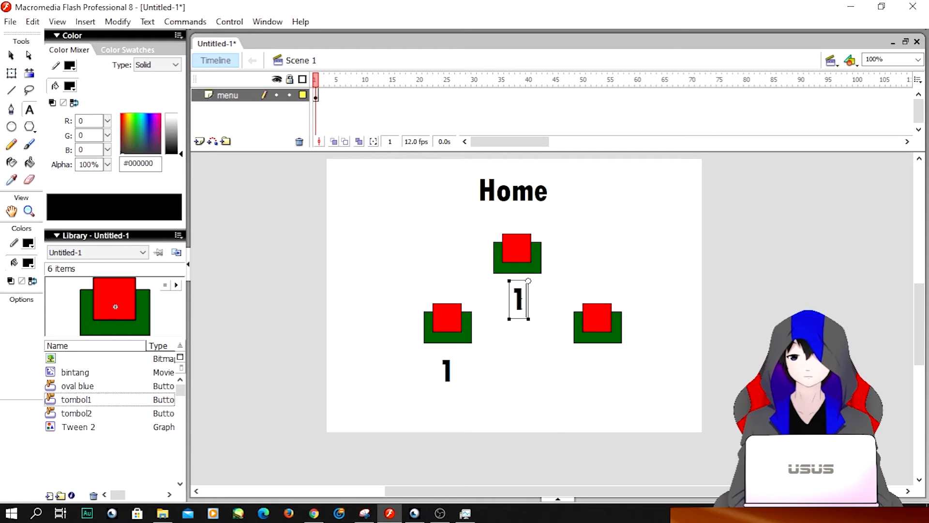
double_click(518, 300)
type("2")
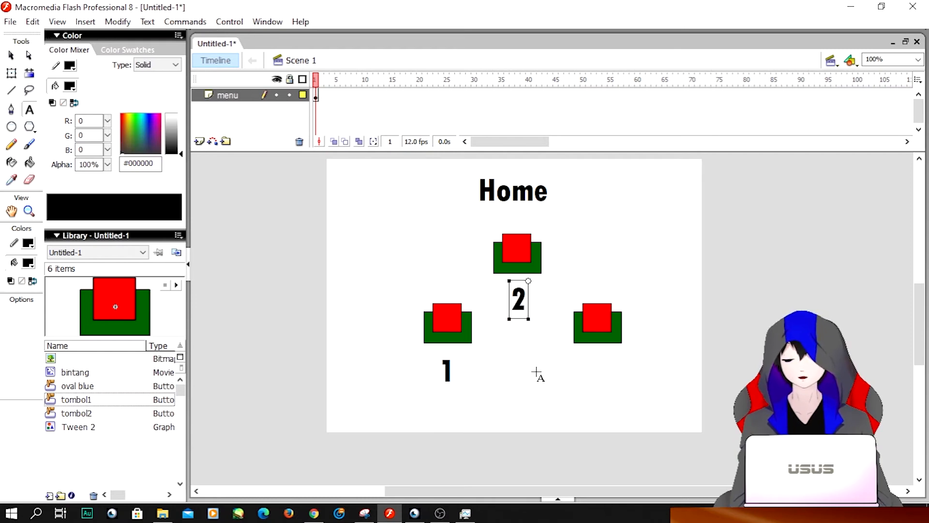
left_click(12, 57)
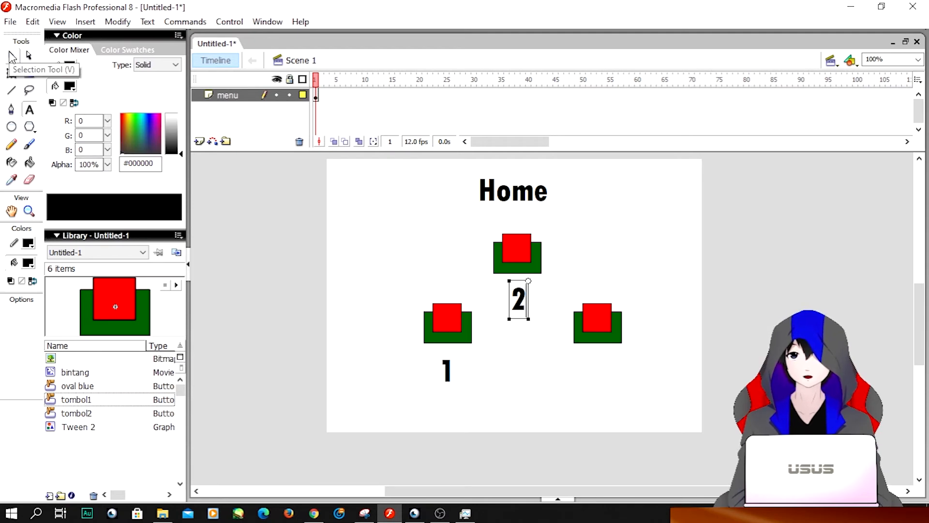
left_click(522, 360)
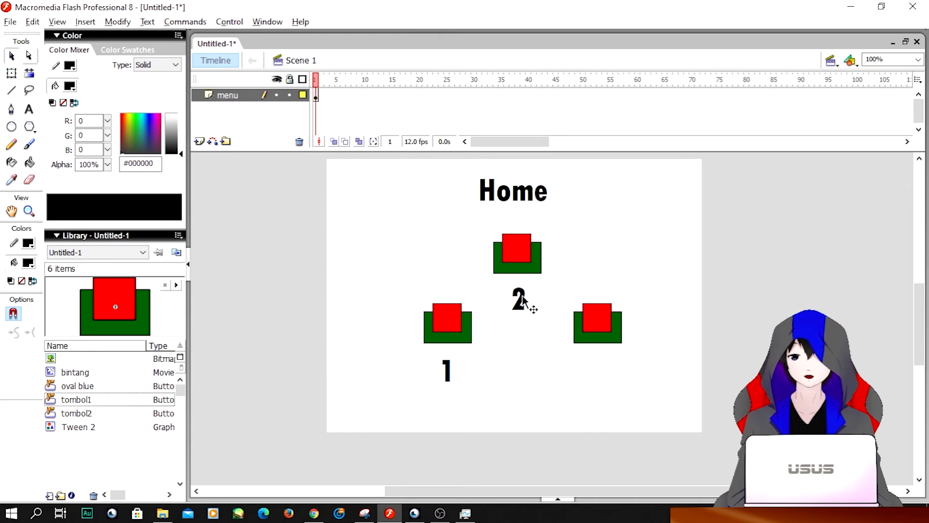
Step: Duplicate the "2" label below the lower right button and change the copy to "3"
left_click_drag(522, 300, 608, 374)
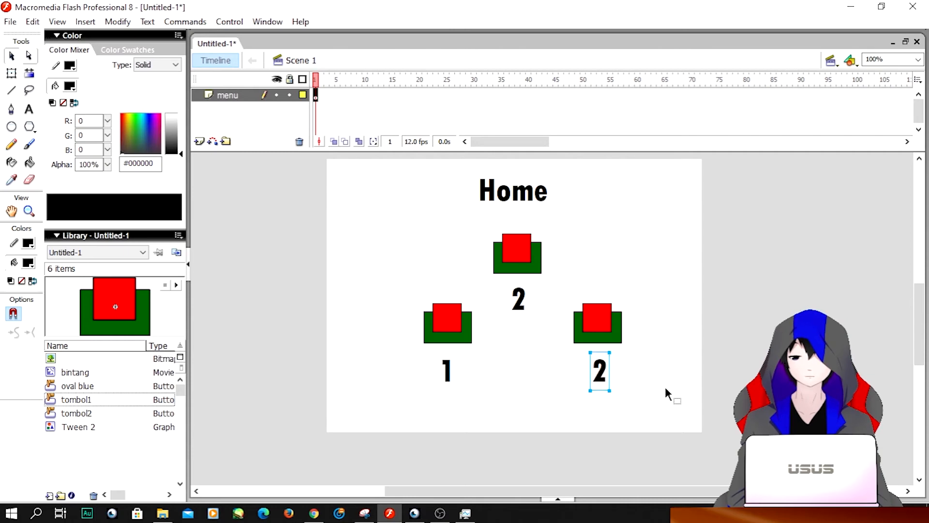
double_click(601, 372)
double_click(601, 372)
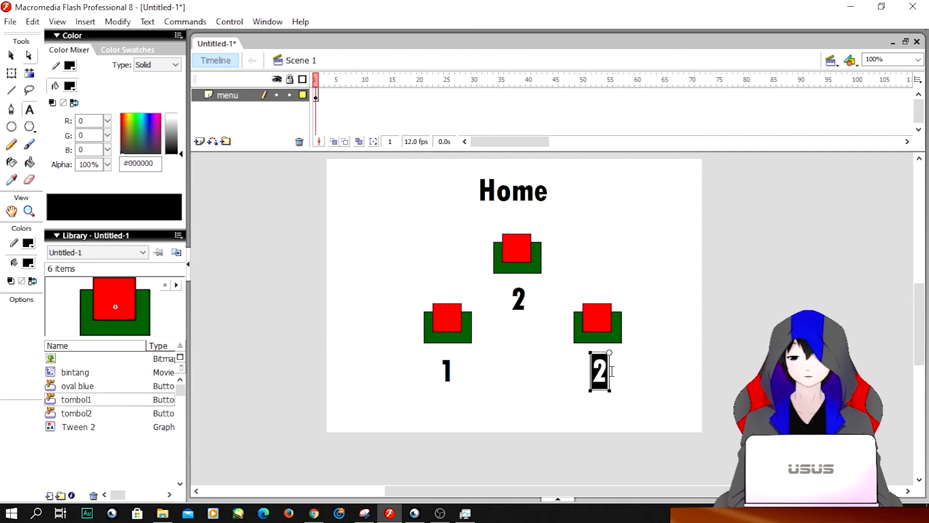
type("3")
key("Escape")
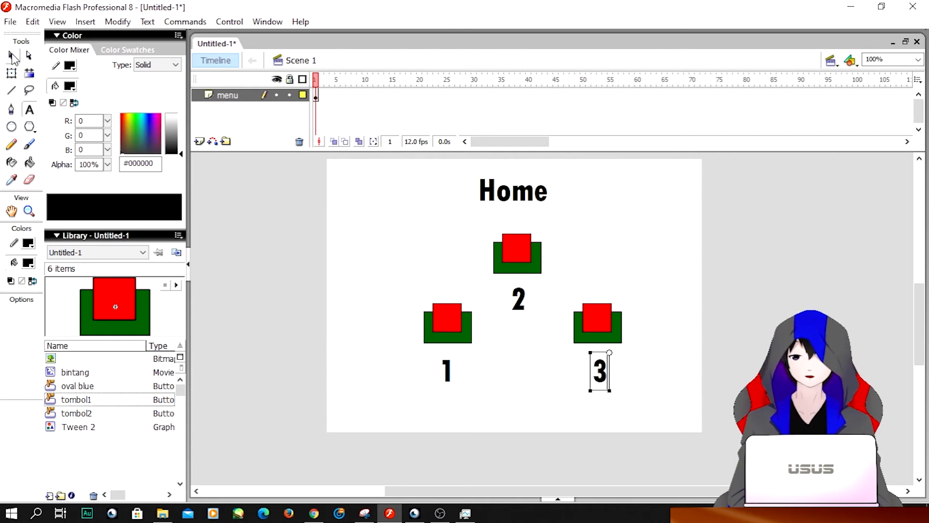
left_click(632, 376)
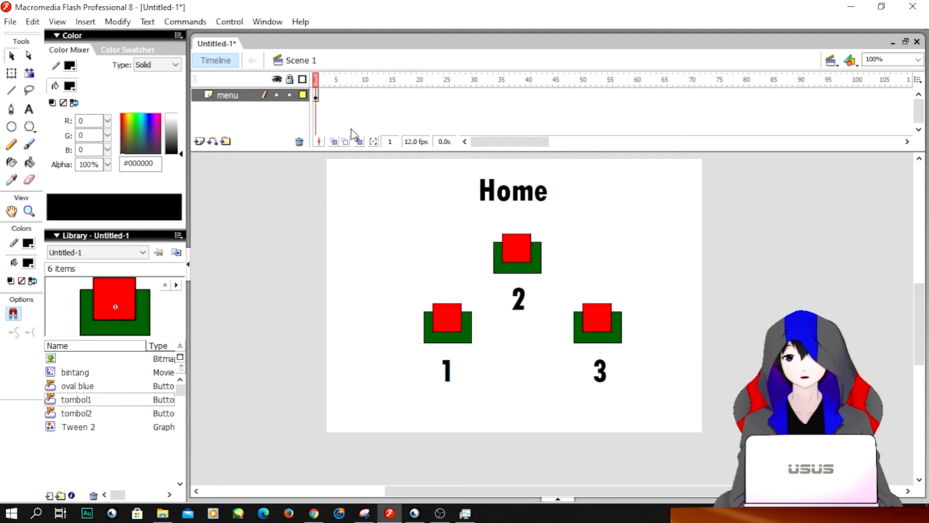
Step: Insert a blank keyframe at frame 2 of the menu layer
left_click(316, 96)
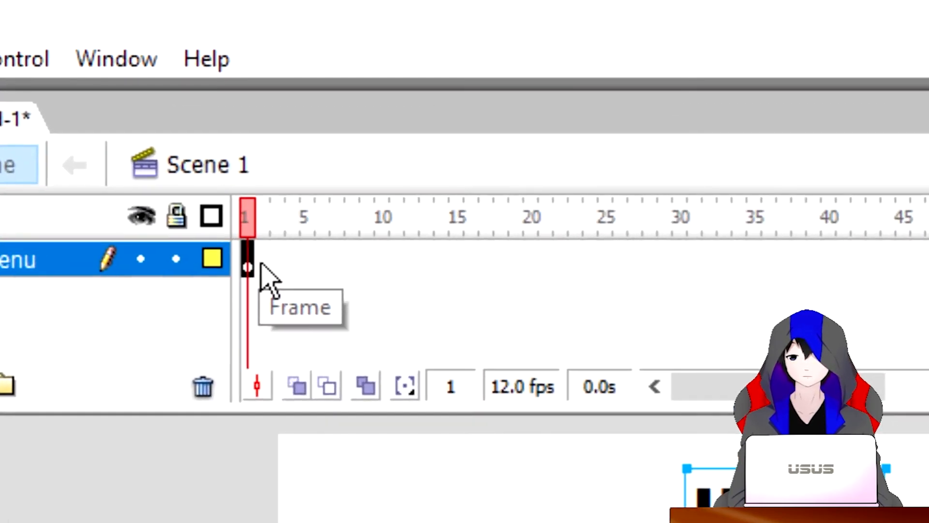
left_click_drag(309, 127, 308, 125)
right_click(262, 267)
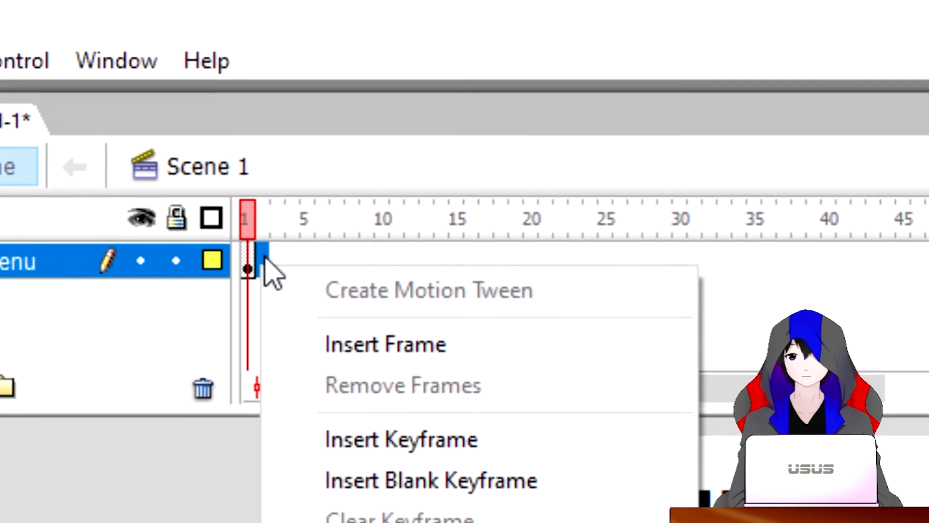
left_click(264, 51)
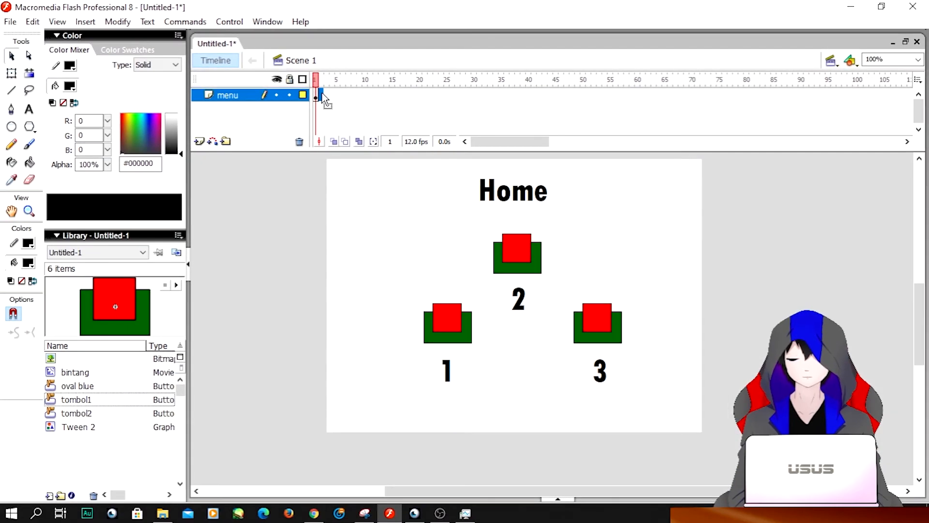
key("F7")
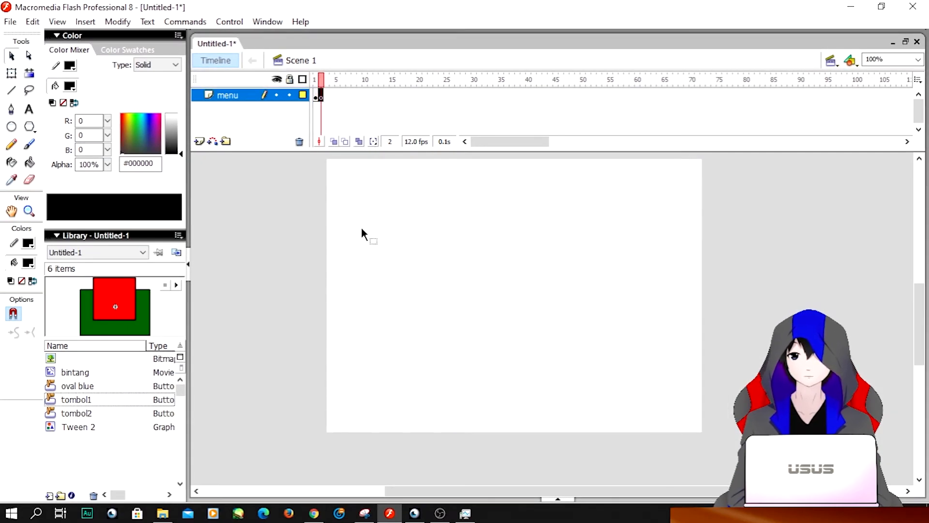
Step: Add the text "menu 1" on frame 2 and move it to the upper centre of the stage
left_click(28, 112)
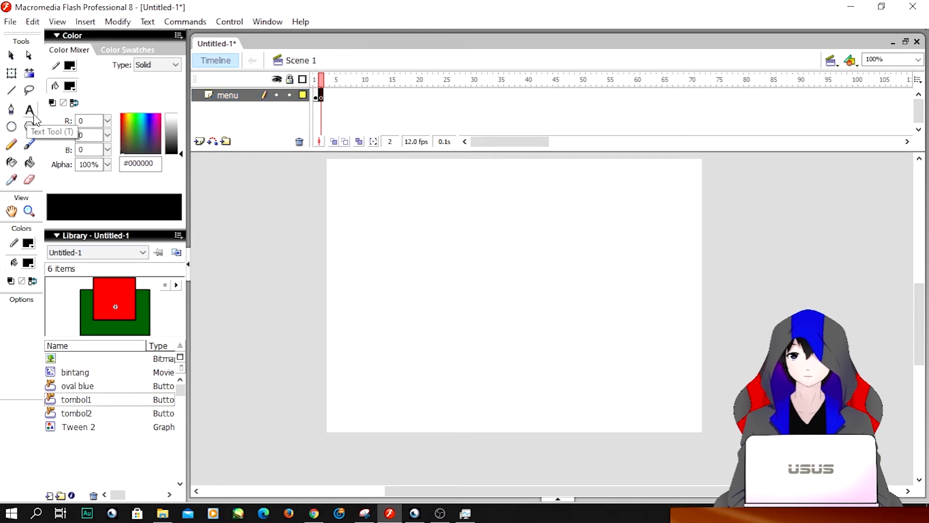
left_click(384, 254)
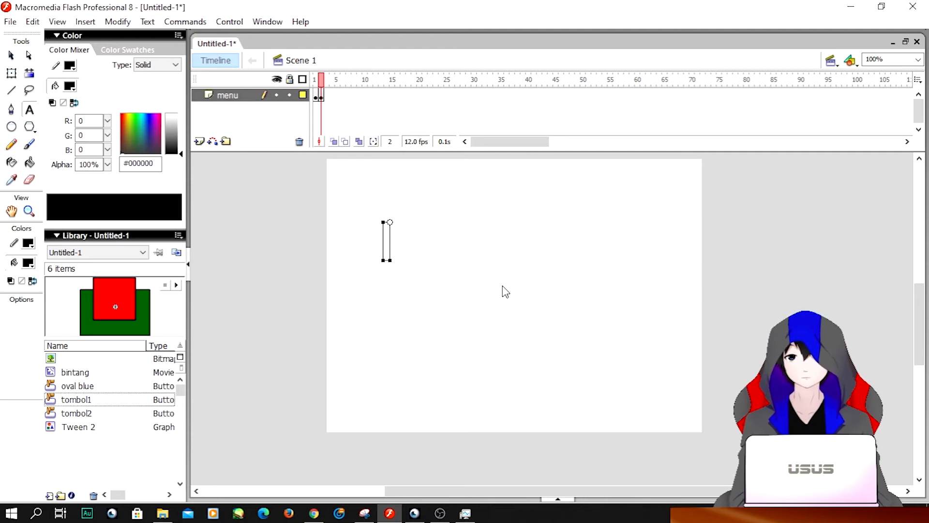
type("menu 1")
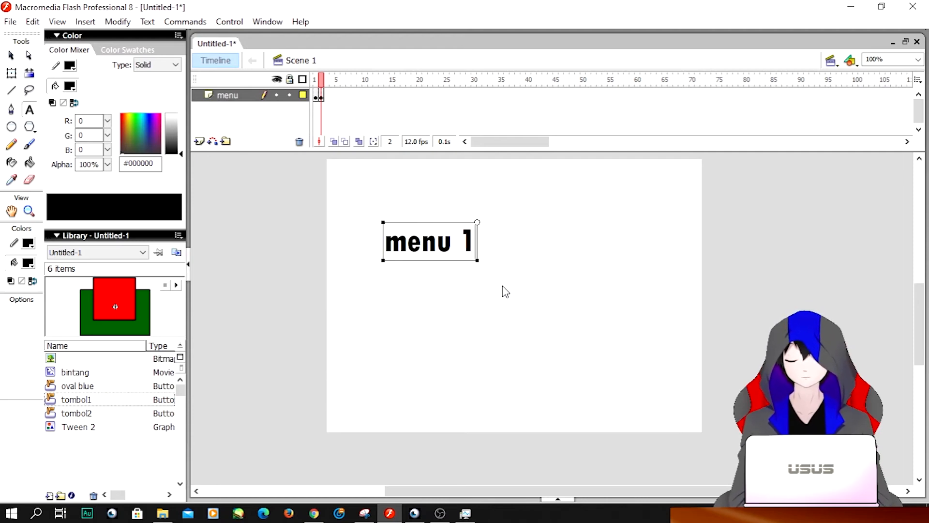
left_click(11, 55)
left_click_drag(478, 214, 516, 244)
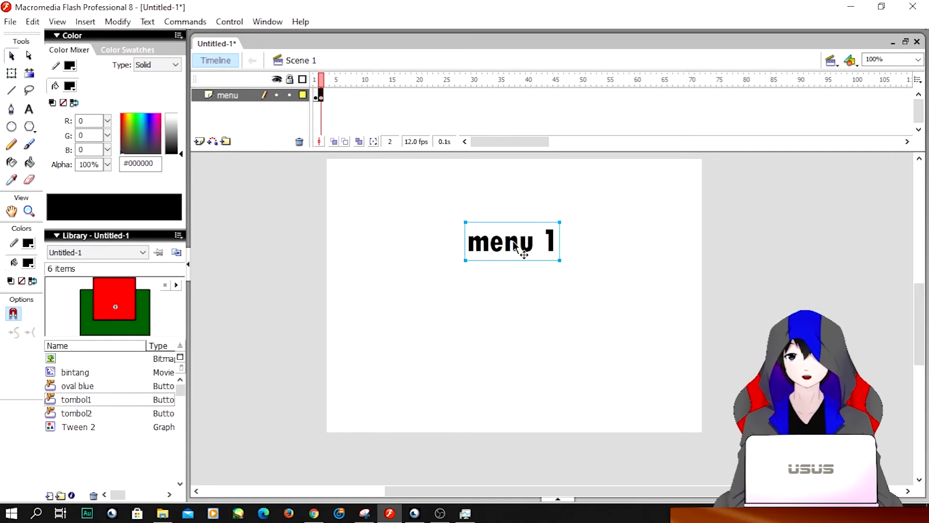
left_click_drag(513, 240, 512, 240)
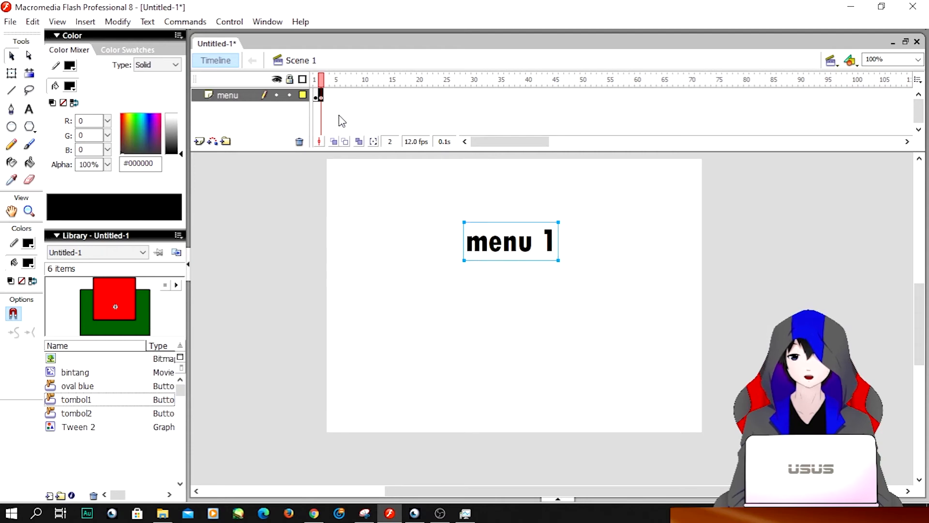
Step: Try inserting a blank keyframe at frame 3 of the menu layer, and undo it
left_click(322, 96)
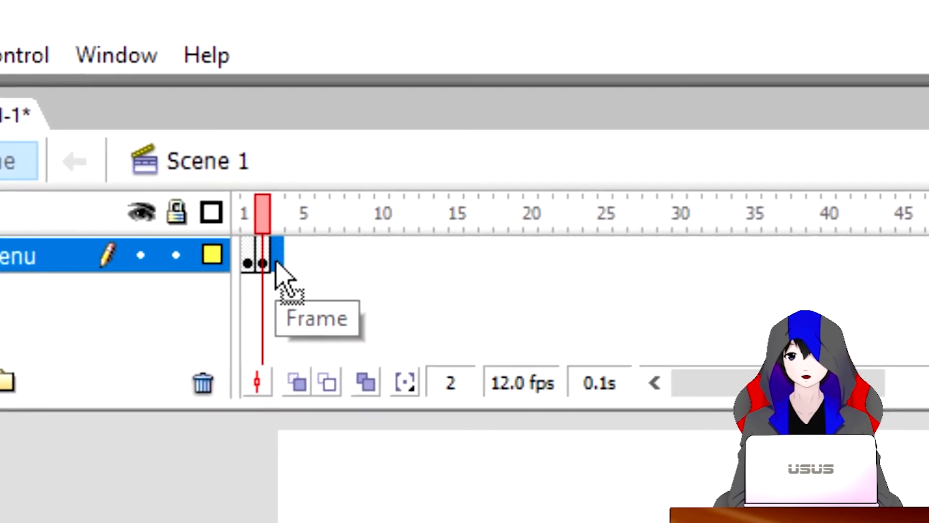
right_click(326, 100)
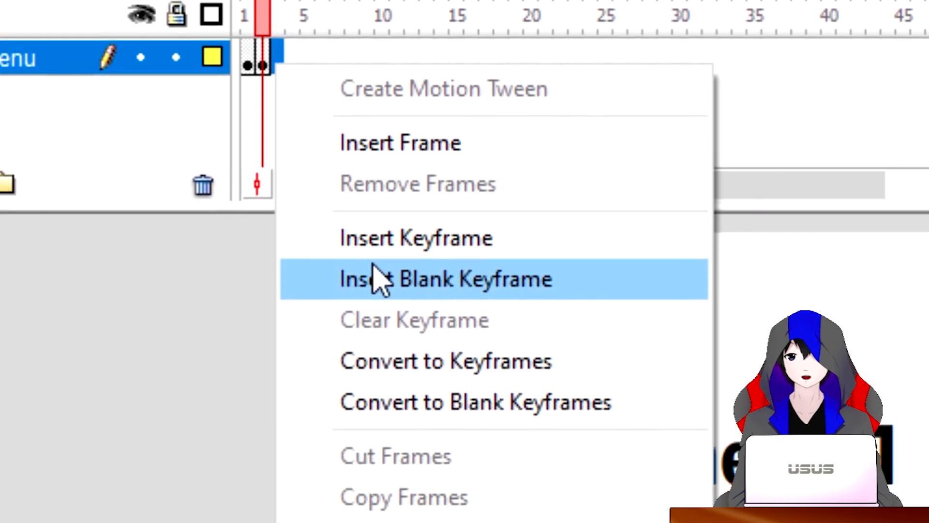
left_click(377, 476)
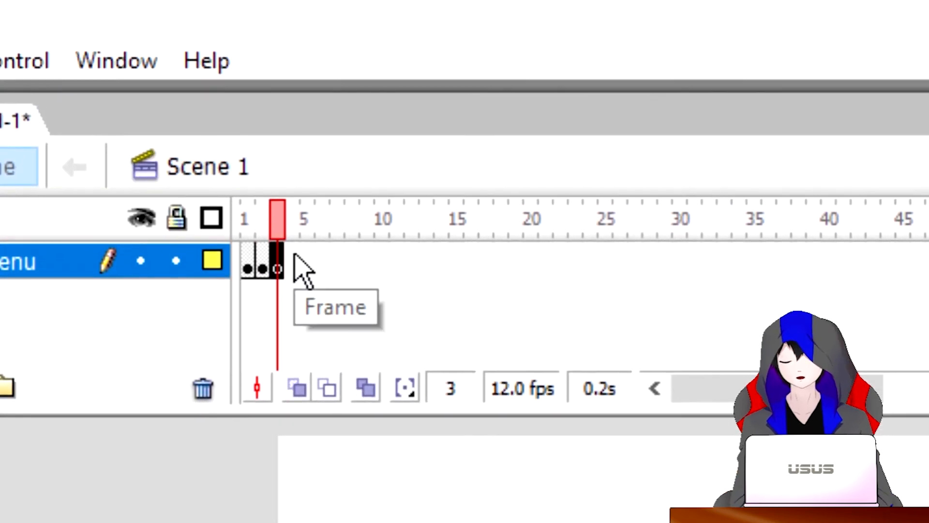
key("ctrl+z")
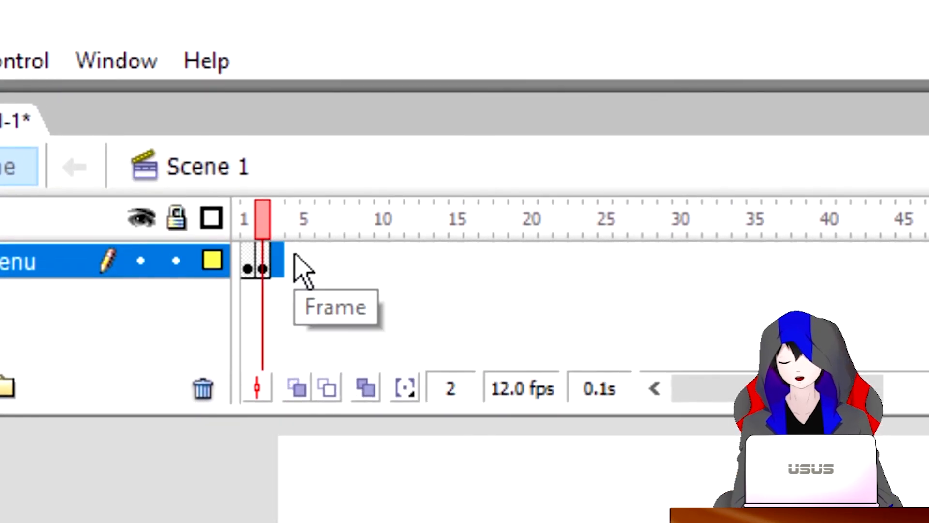
Step: Insert a keyframe at frame 3 of the menu layer and change its text to "menu 2"
right_click(277, 269)
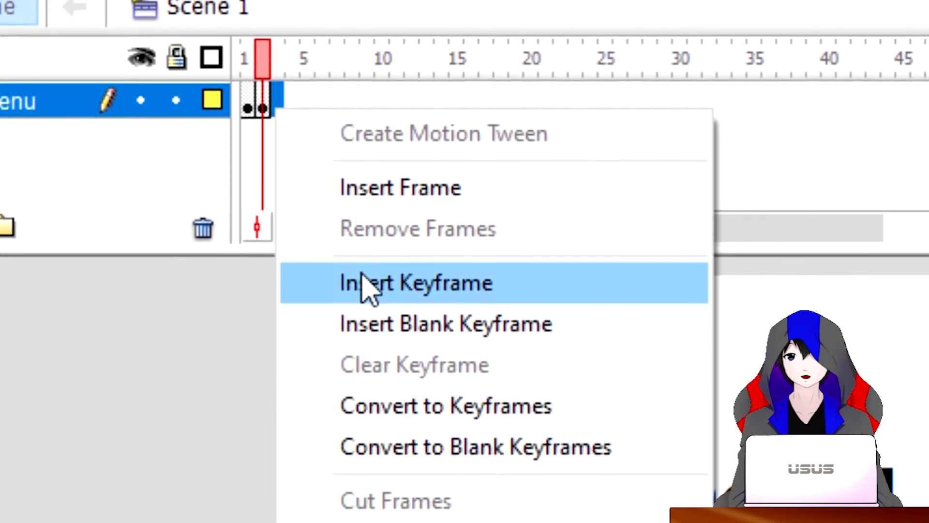
left_click(364, 283)
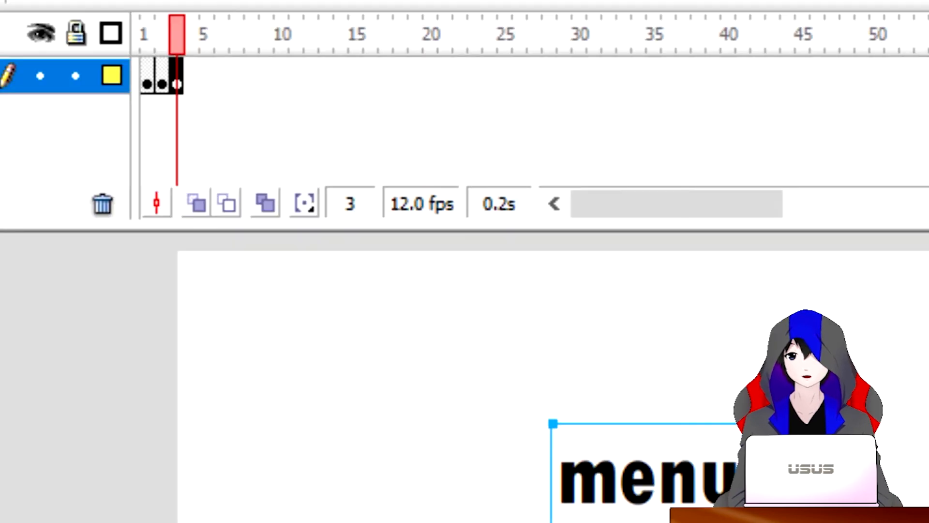
double_click(783, 466)
left_click_drag(775, 471, 812, 474)
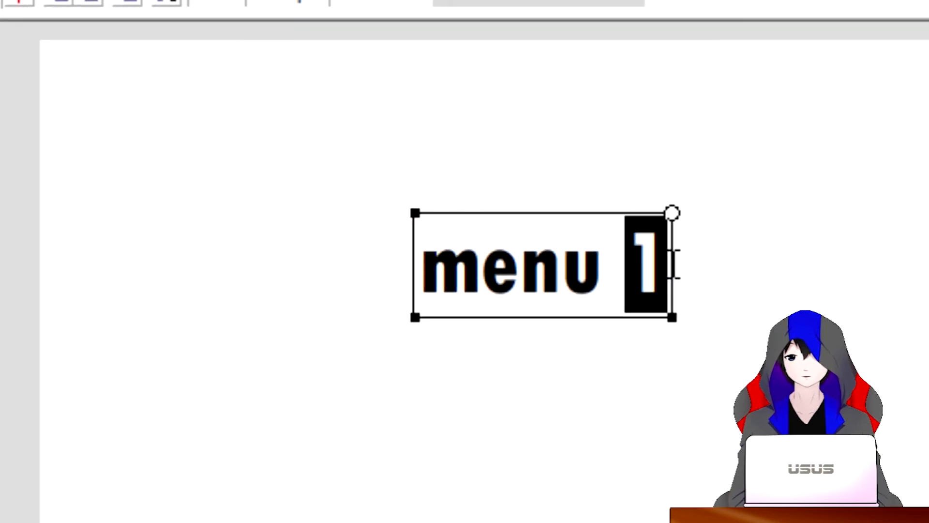
key("BackSpace")
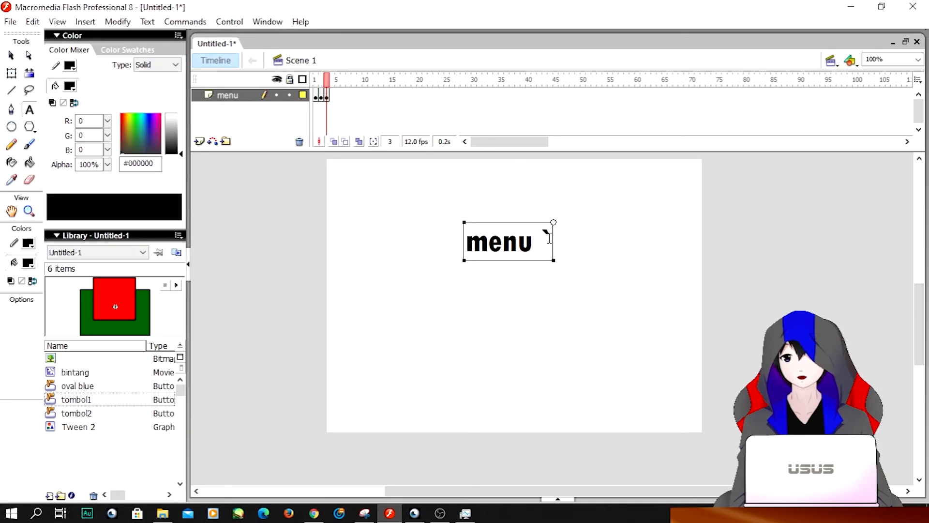
type("2")
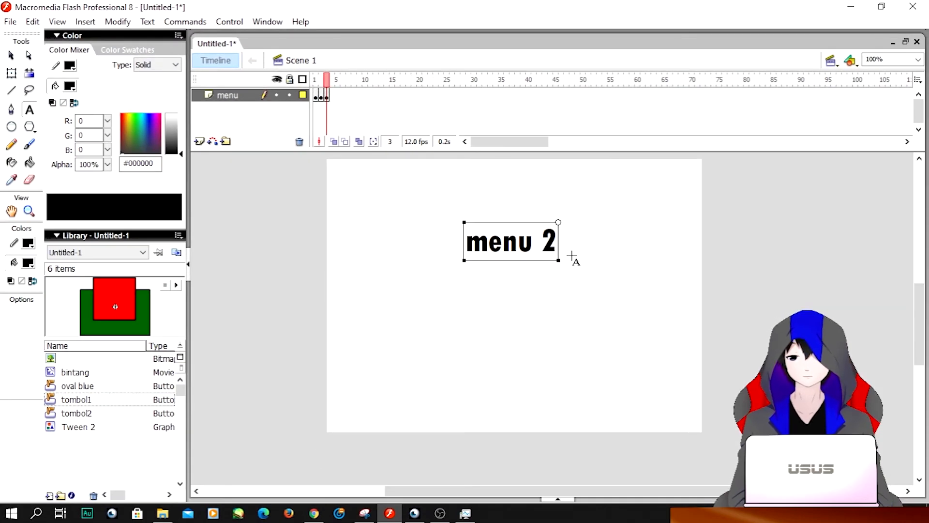
key("Escape")
Step: Insert a keyframe at frame 4 of the menu layer and change its text to "menu 3"
left_click(332, 99)
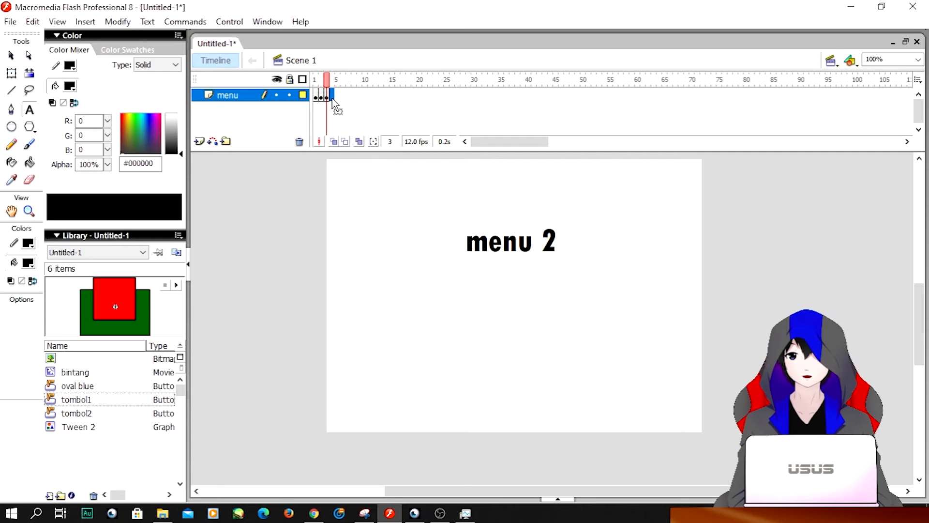
right_click(333, 100)
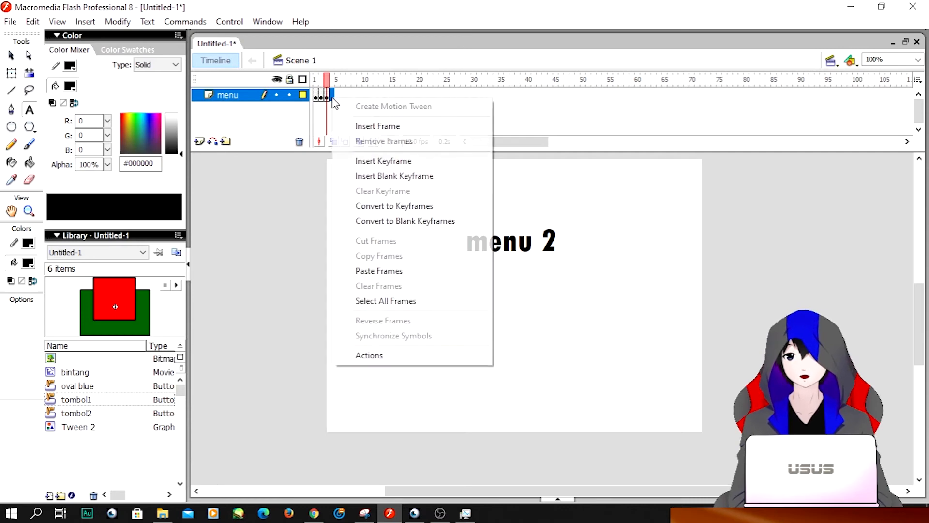
left_click(341, 161)
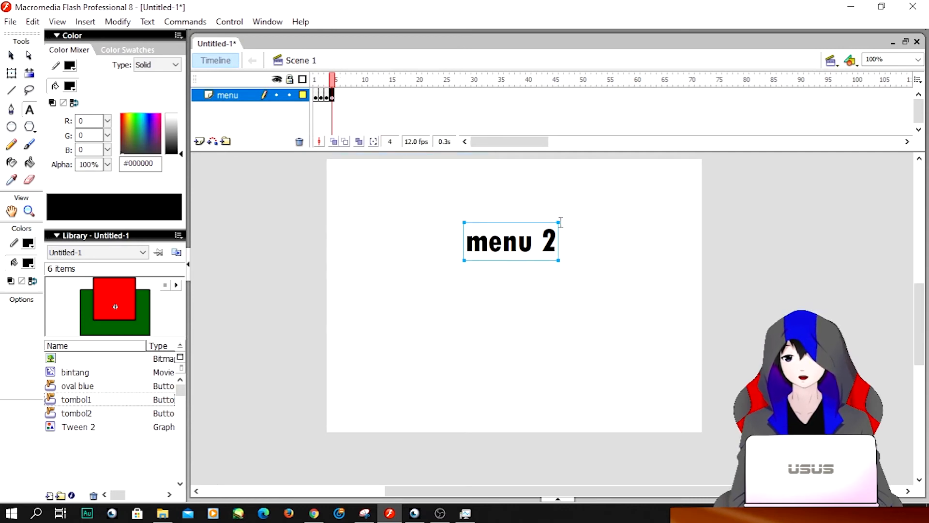
double_click(548, 241)
type("3")
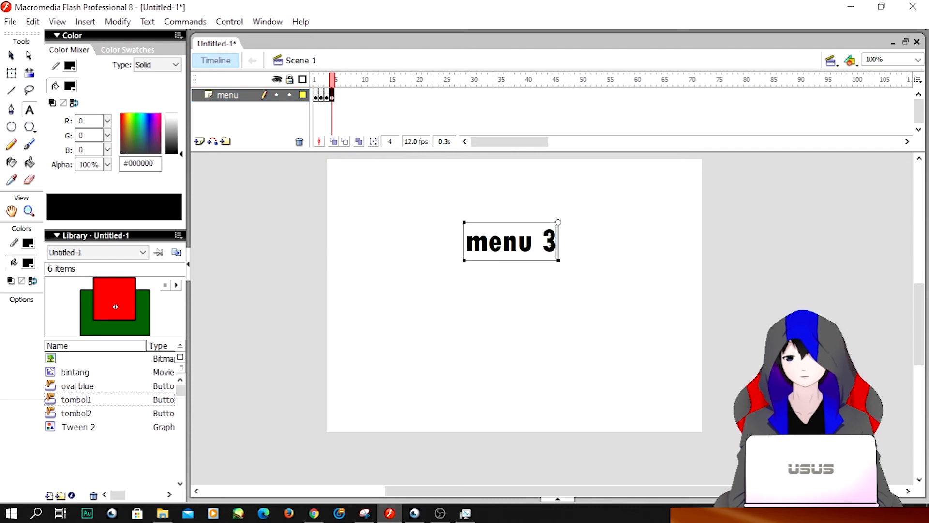
left_click(11, 54)
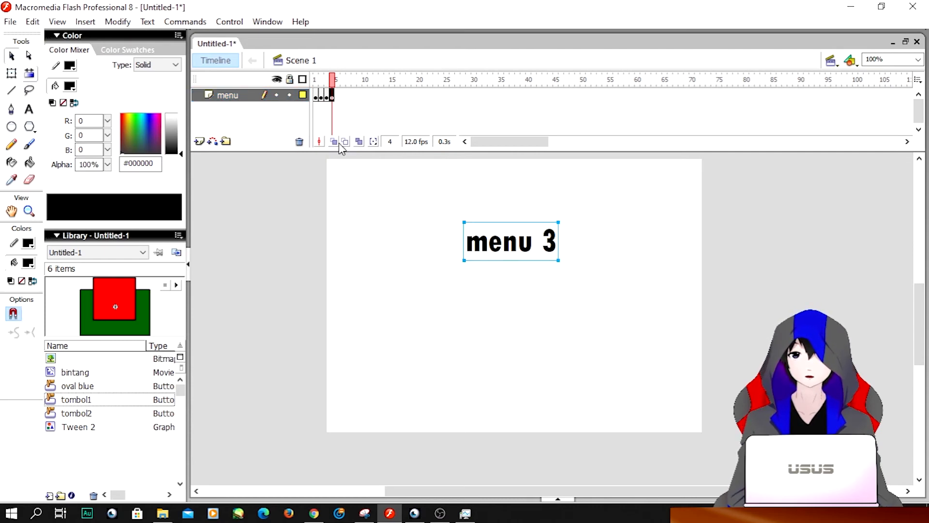
Step: Review the pages on frames 1 to 4 and compare the Home page's numbered buttons with their target frames
left_click(316, 97)
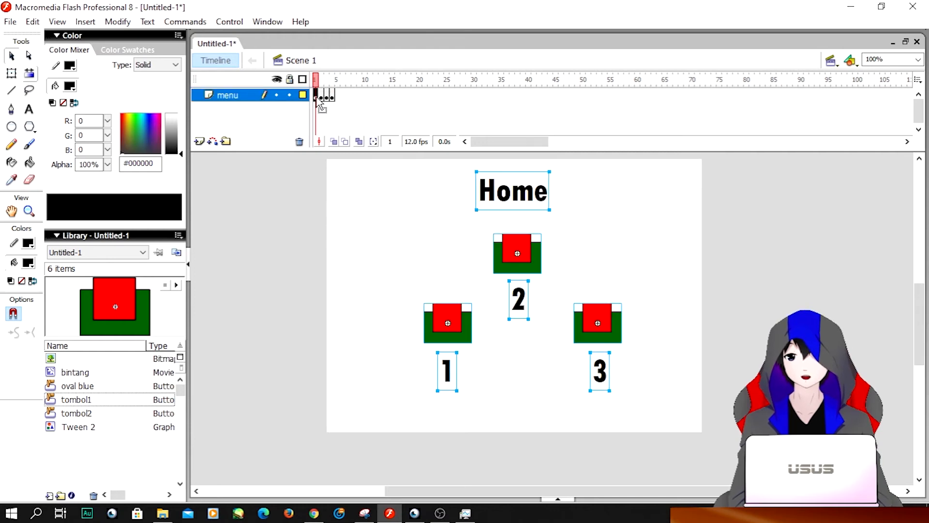
left_click(321, 96)
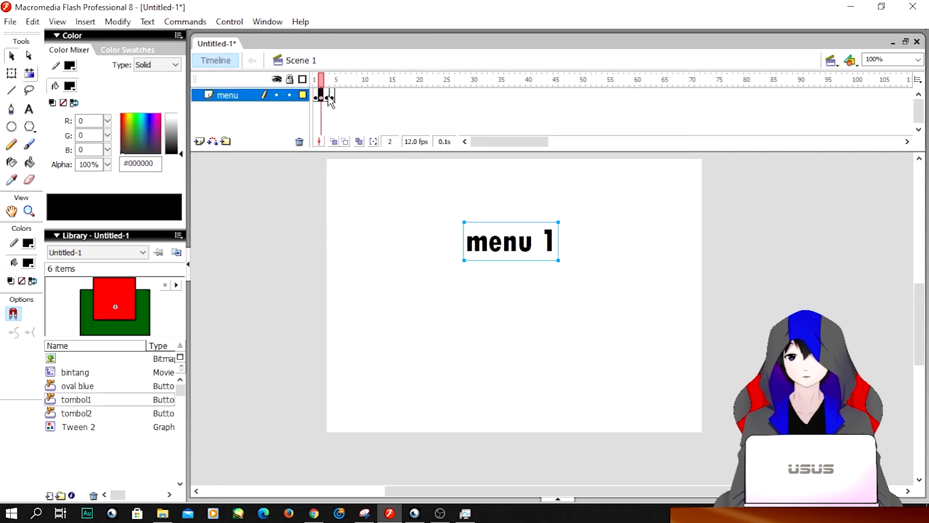
left_click(327, 97)
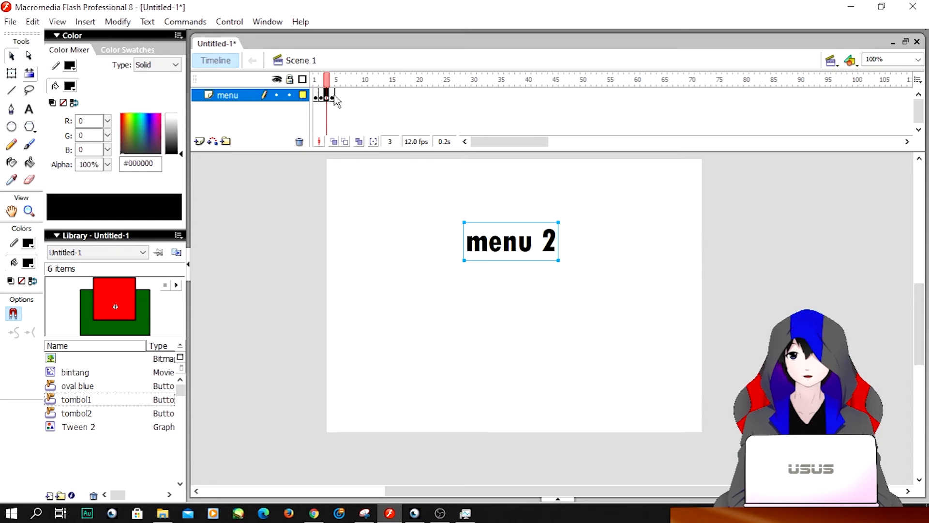
left_click(332, 96)
left_click(472, 202)
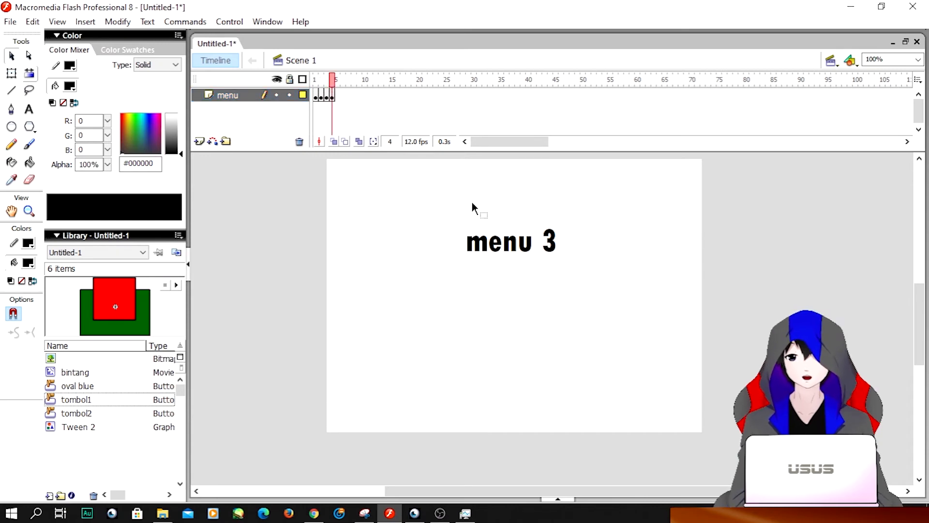
left_click(315, 97)
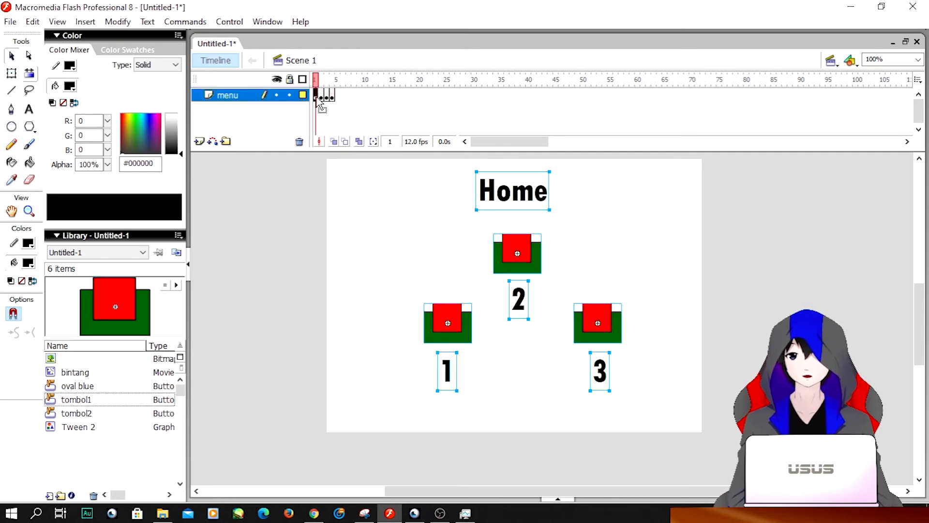
left_click(623, 256)
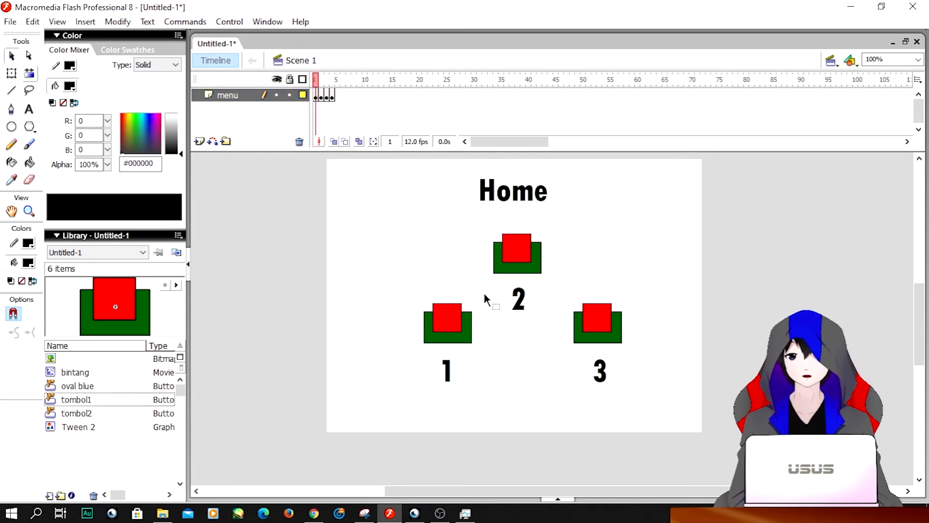
left_click(455, 331)
left_click(692, 254)
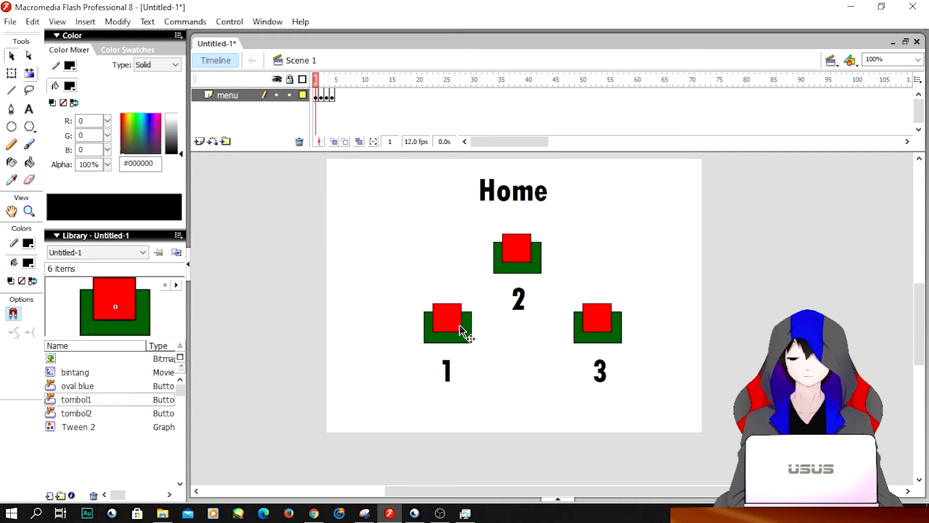
left_click(321, 96)
left_click(316, 95)
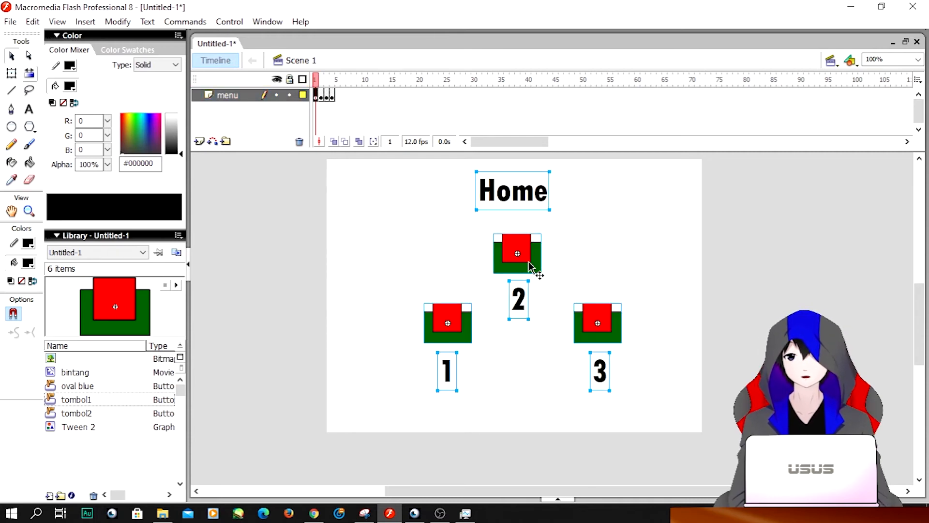
left_click(509, 253)
left_click(639, 252)
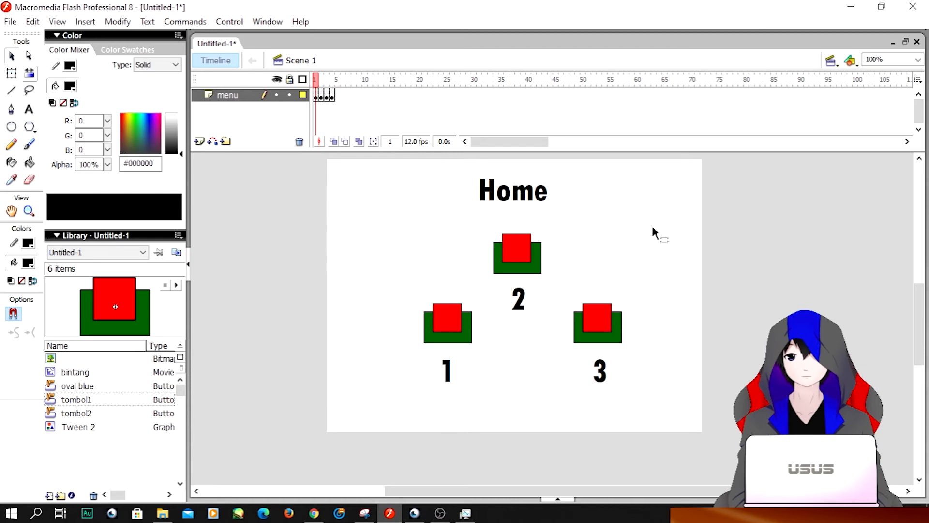
Step: Start an action script on the Home page button numbered 1 with the handler "on (release){"
left_click(453, 329)
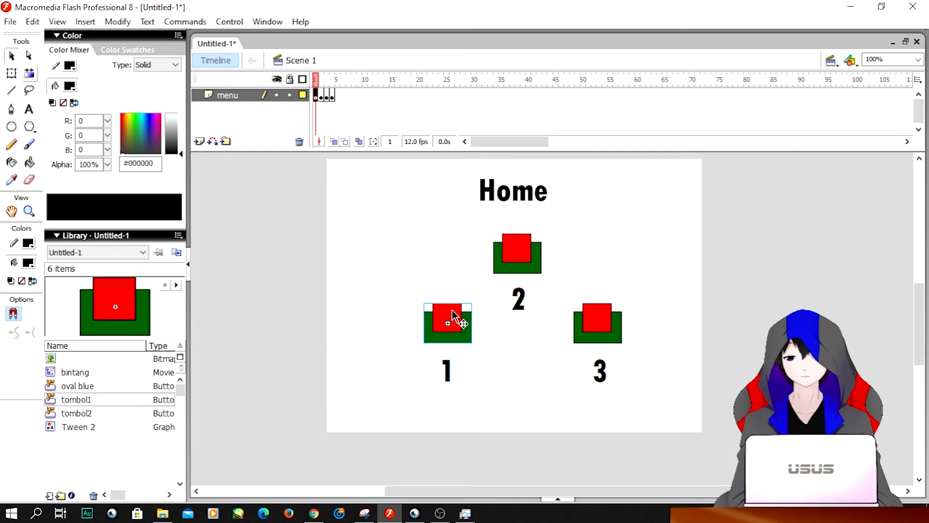
key("ctrl+F3")
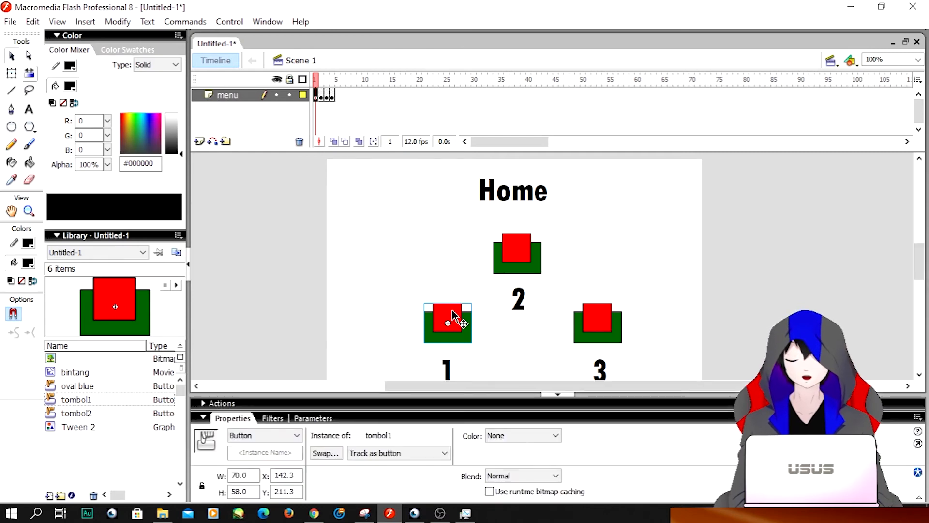
key("F9")
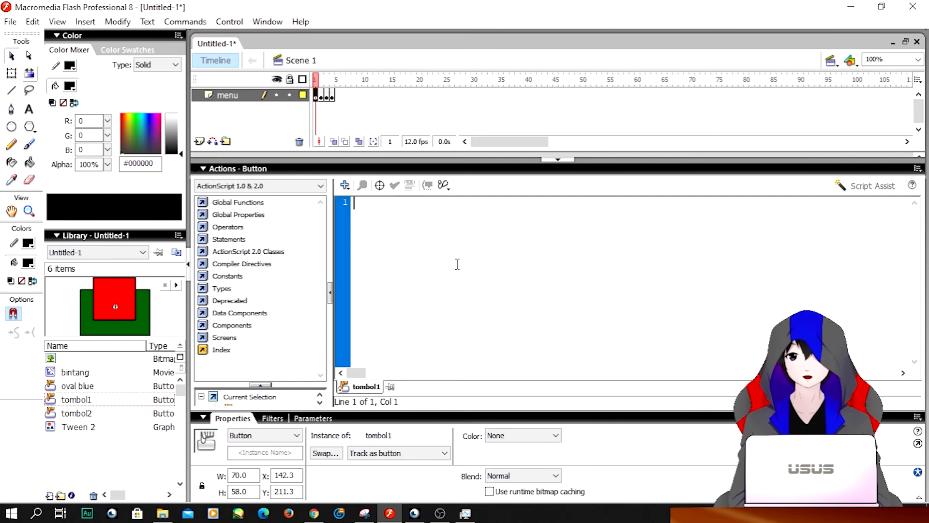
type("on ")
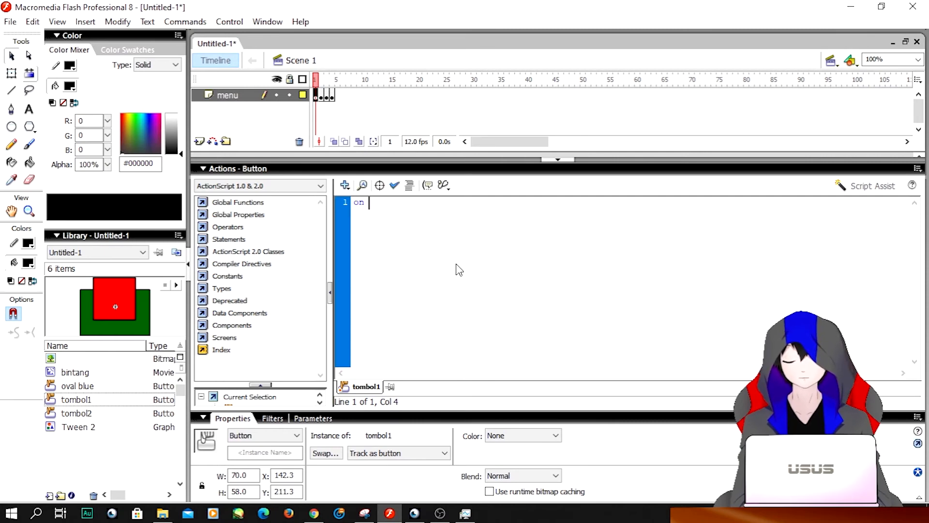
type("(")
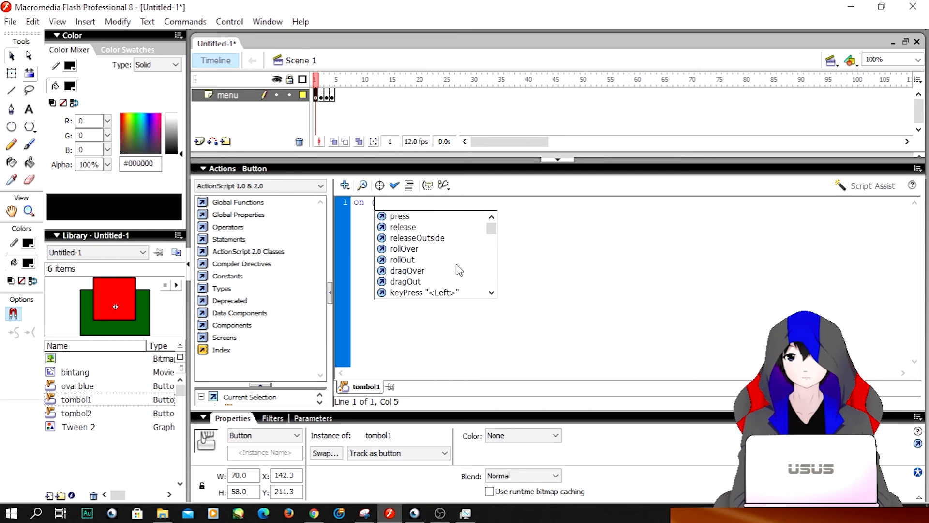
left_click(415, 227)
double_click(412, 227)
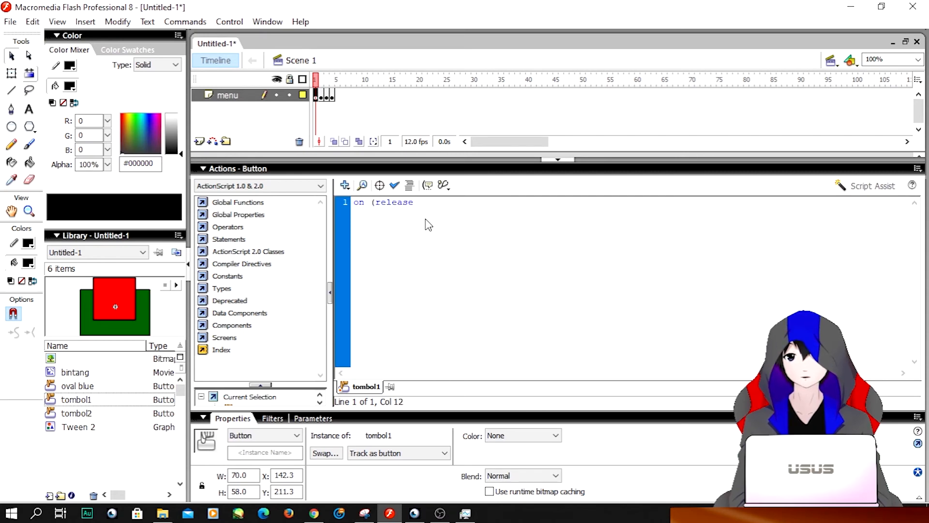
type(") ")
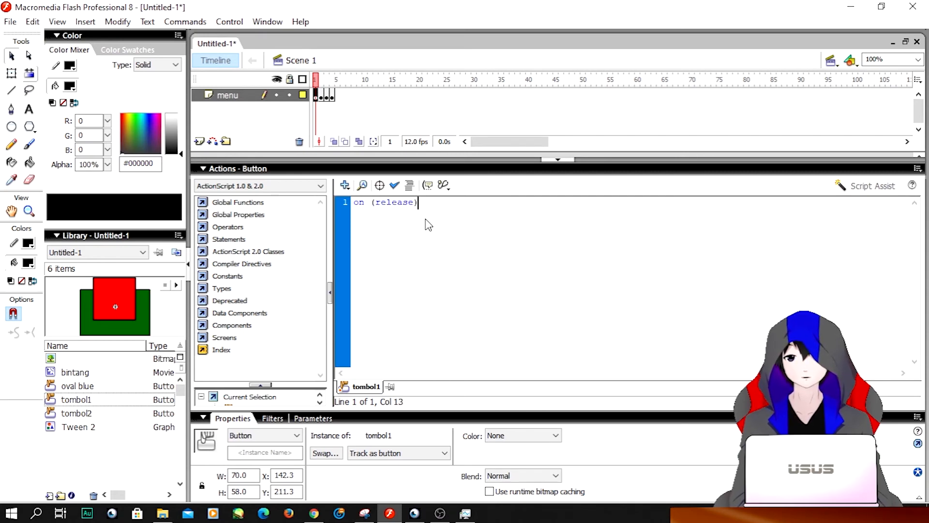
type("{")
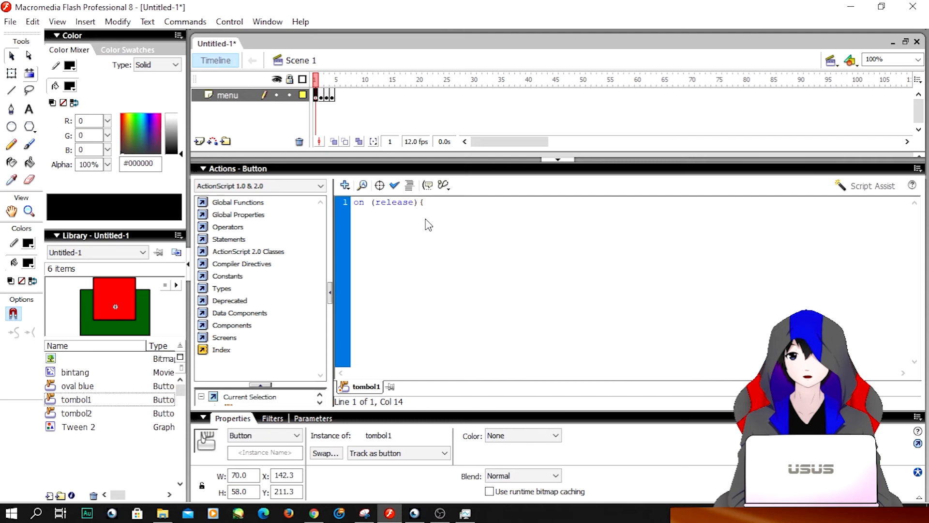
Step: Complete button 1's release handler with "gotoAndPlay(2);}" so it jumps to frame 2
type("go")
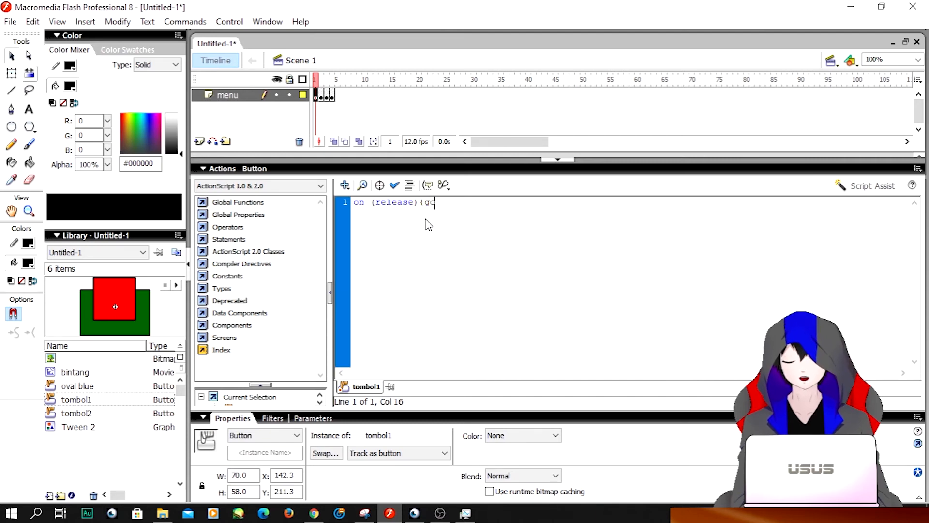
type("toA")
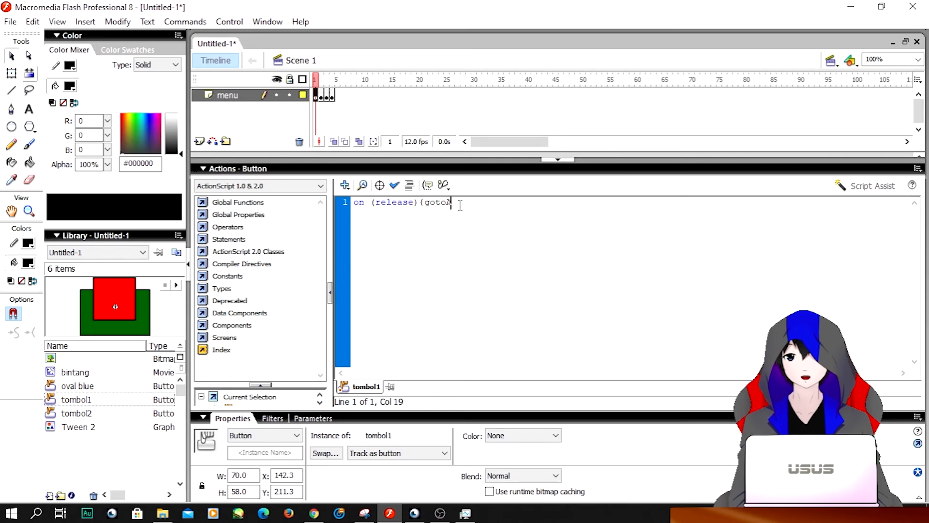
type("nd")
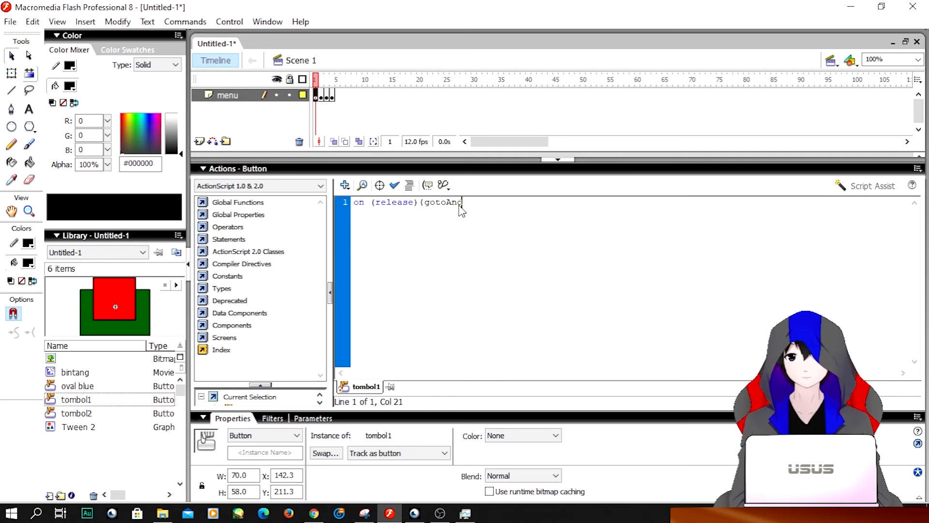
type("Play")
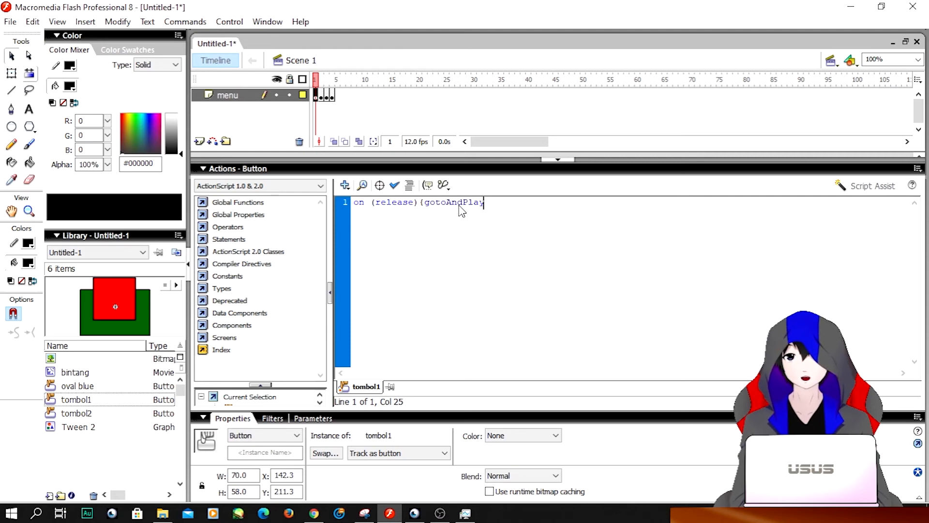
type("(")
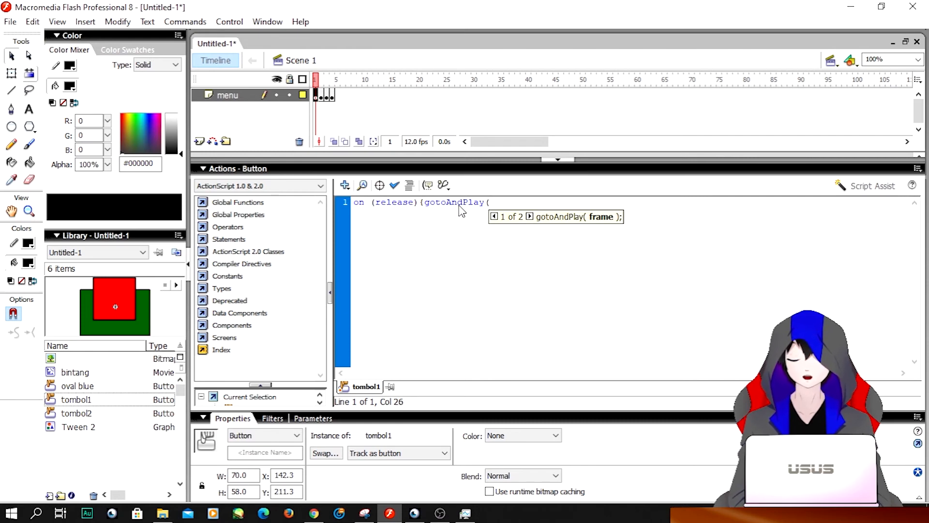
type("2)")
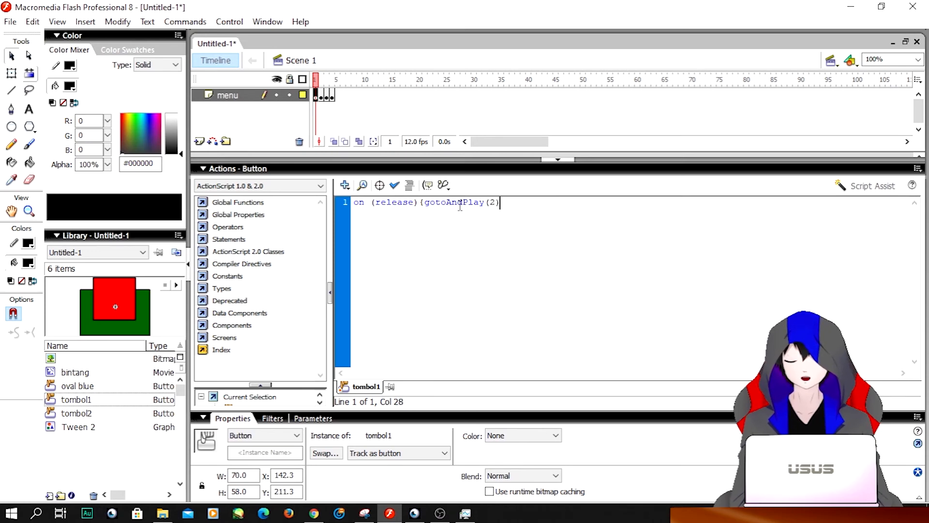
type(";")
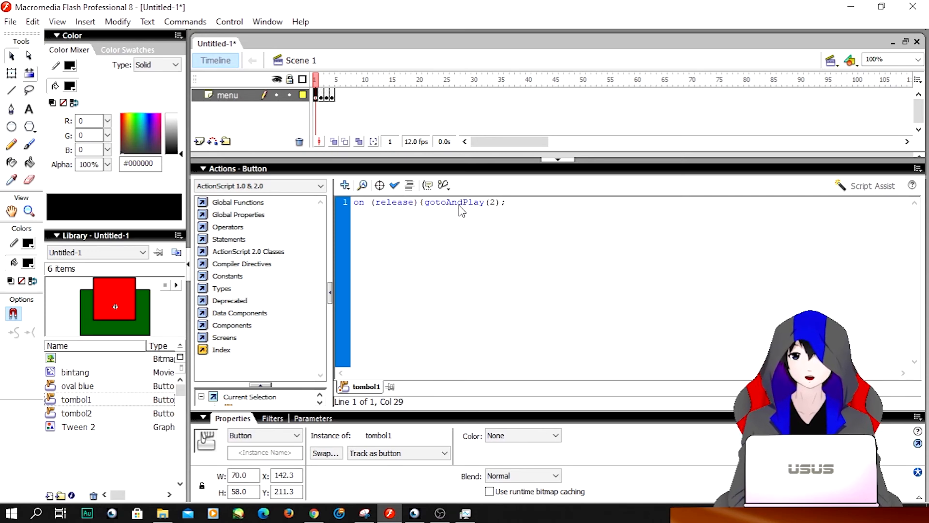
type("}`")
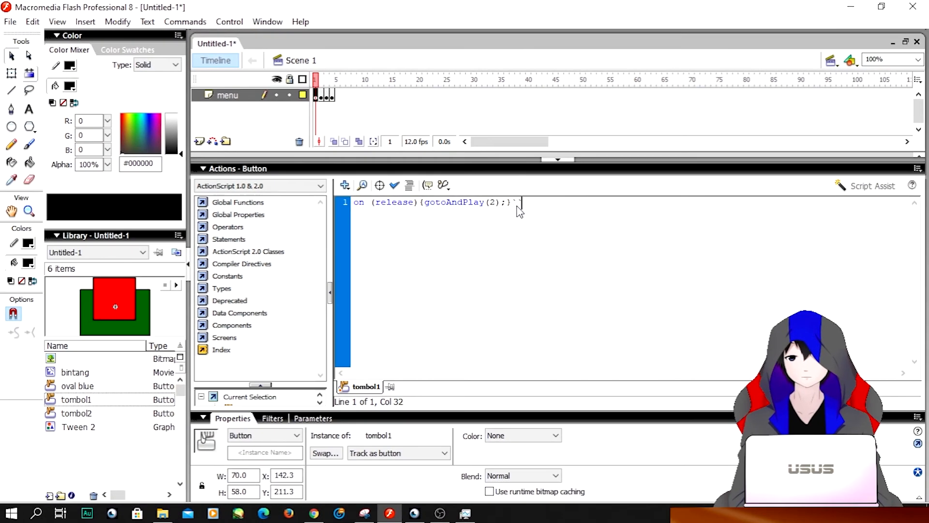
Step: Remove the stray characters after the closing brace of button 1's script and test the movie
key("BackSpace")
key("BackSpace")
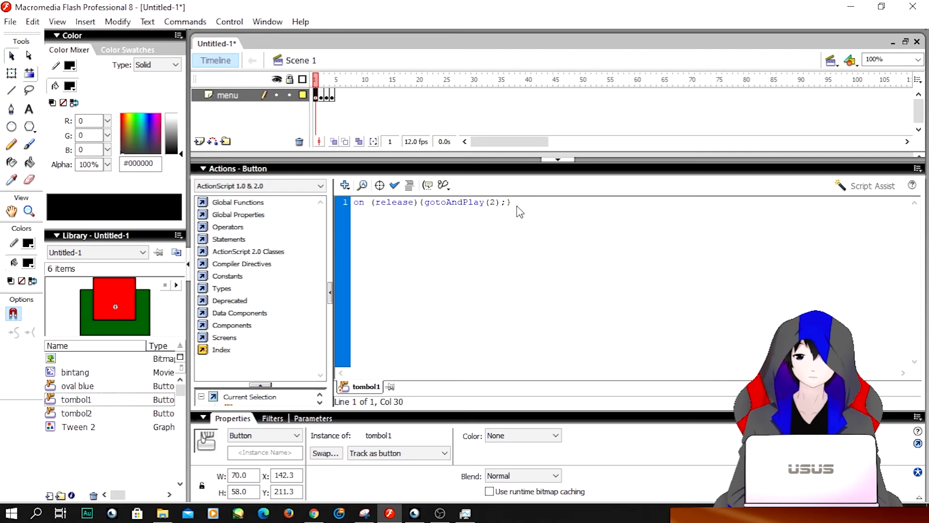
key("ctrl+Return")
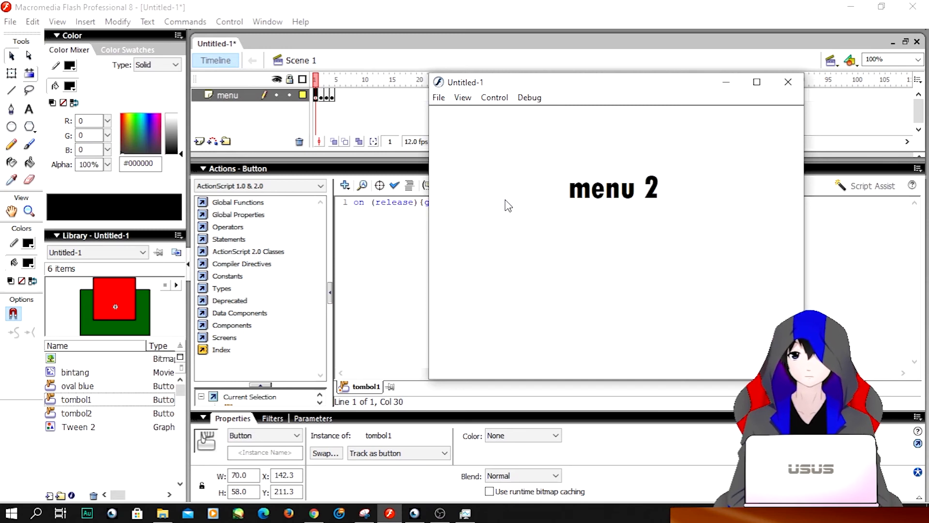
left_click(788, 82)
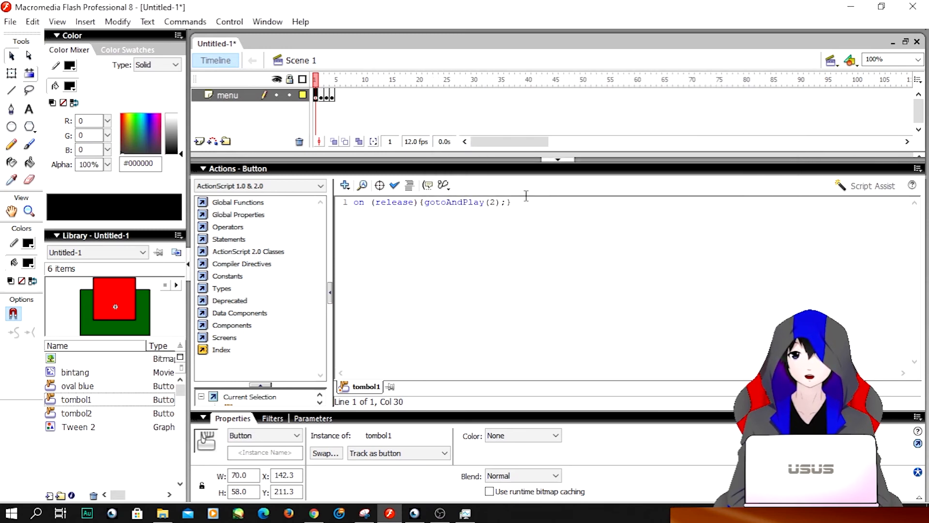
Step: Add the frame action "stop();" to frame 1 of the menu layer
left_click(557, 155)
mouse_move(315, 80)
left_mouse_down()
mouse_move(338, 83)
mouse_move(315, 87)
left_mouse_up()
left_click(316, 96)
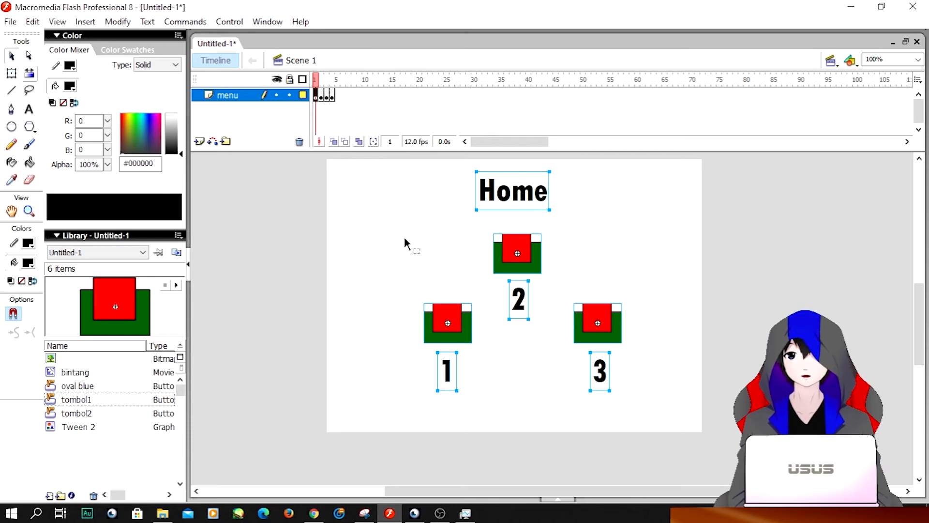
left_click(383, 235)
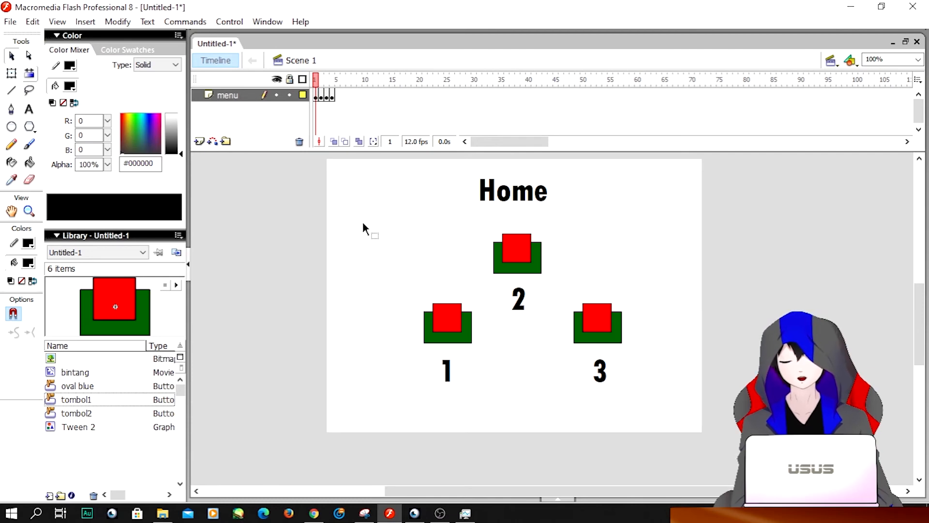
key("F9")
type("stop")
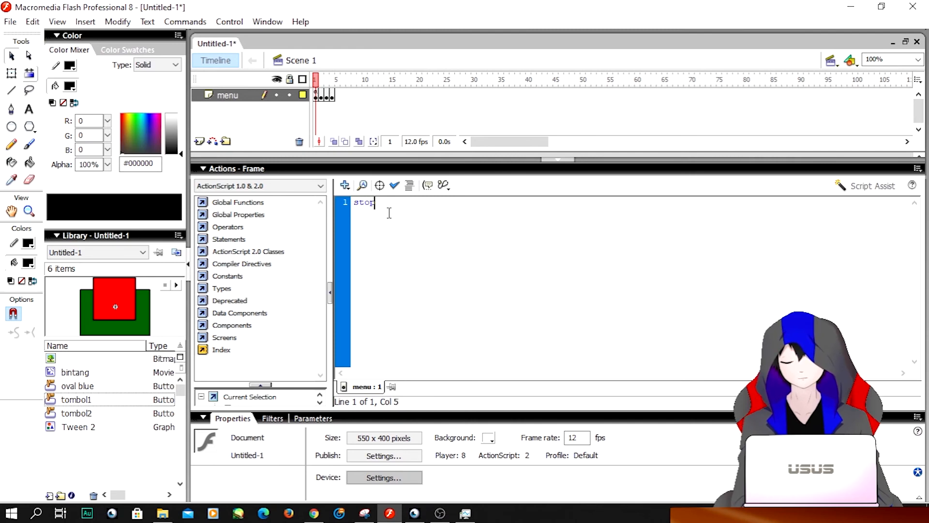
type("()")
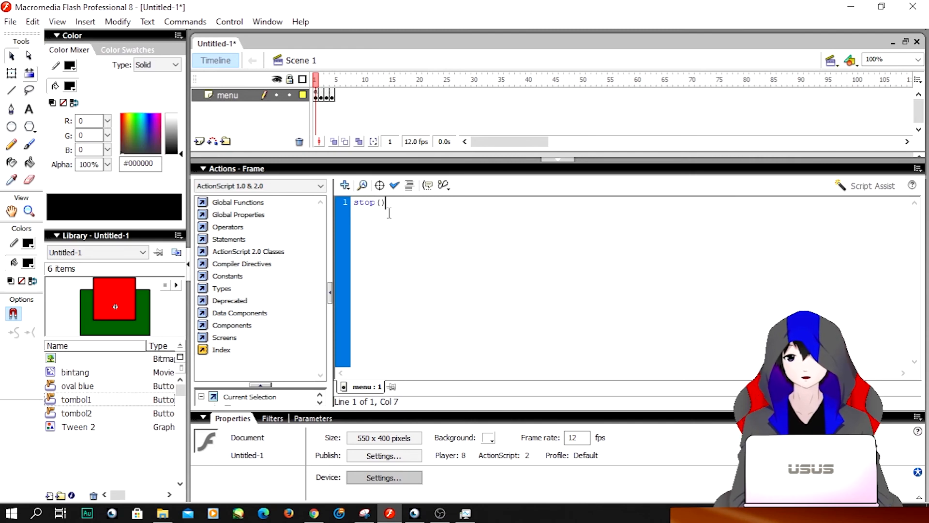
type(";")
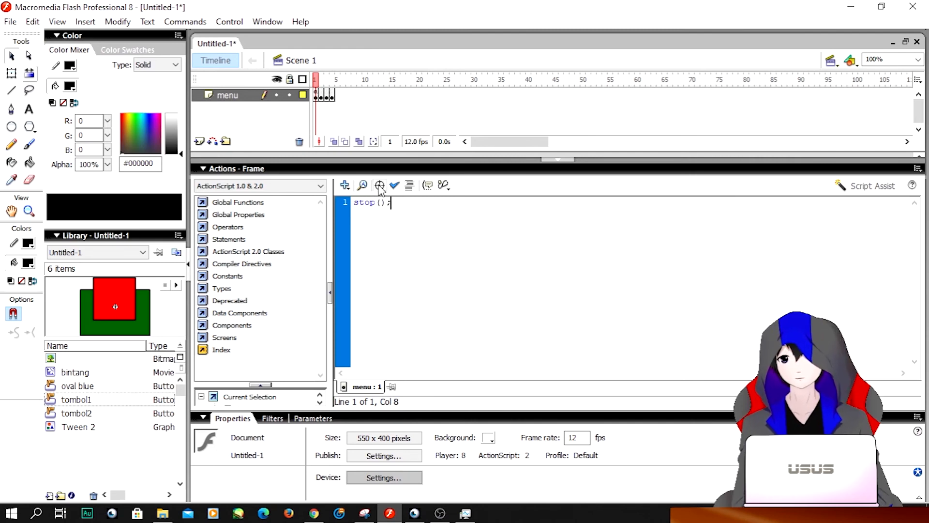
left_click(373, 168)
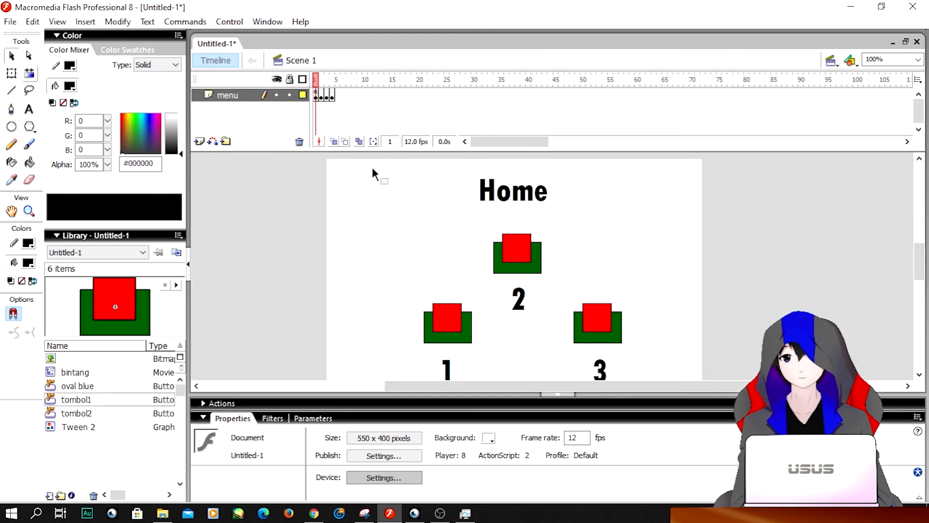
left_click(215, 404)
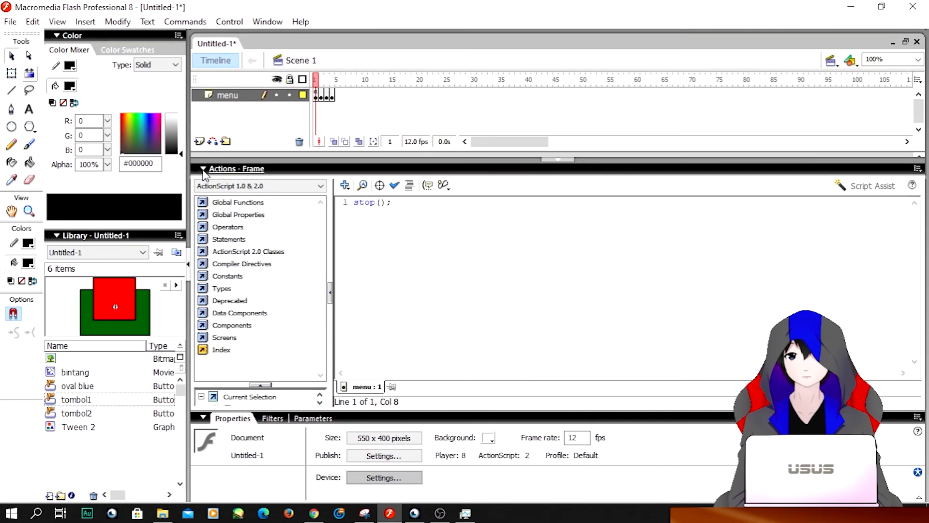
left_click(205, 170)
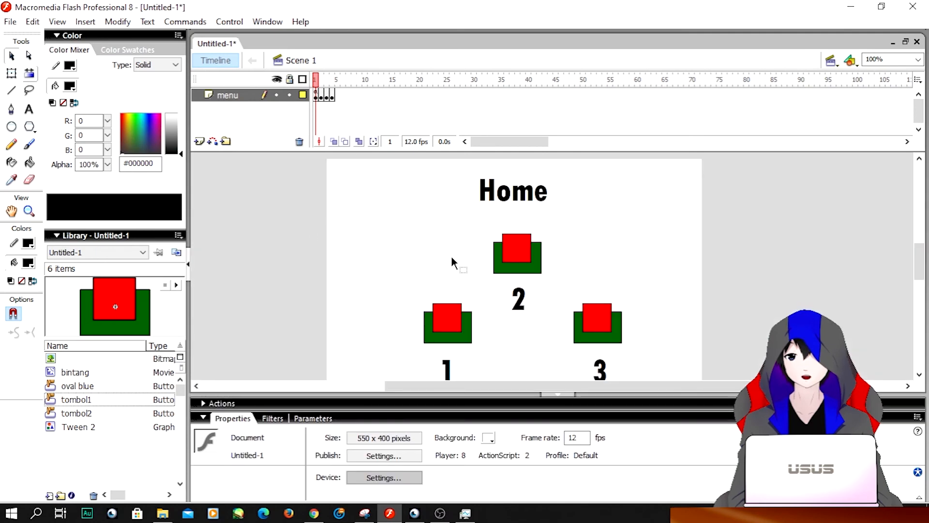
Step: Test the movie with the stopped Home page and try the button numbered 1
key("ctrl+Return")
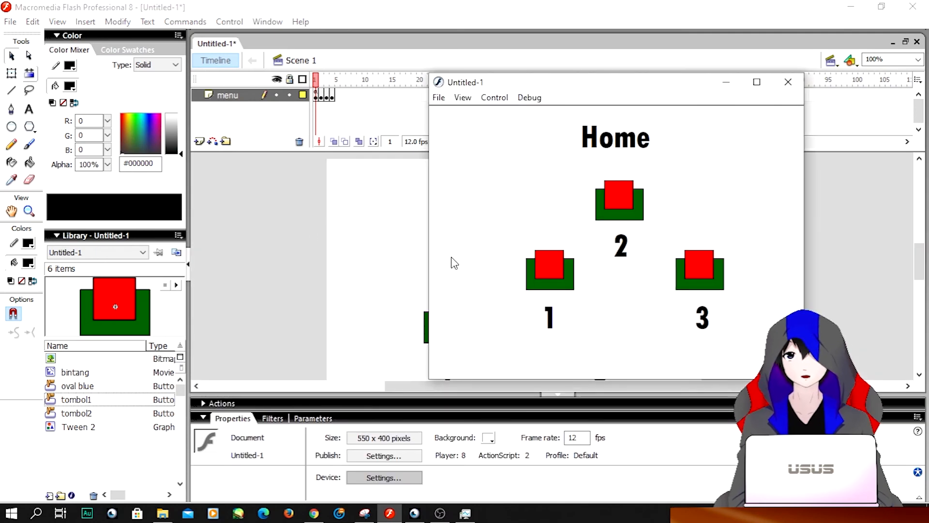
left_click(547, 271)
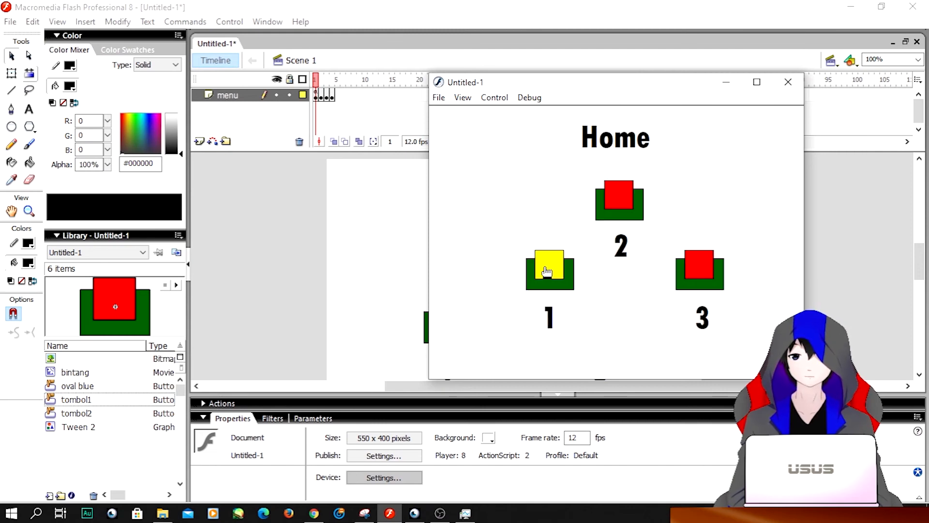
left_click(562, 266)
left_click(561, 261)
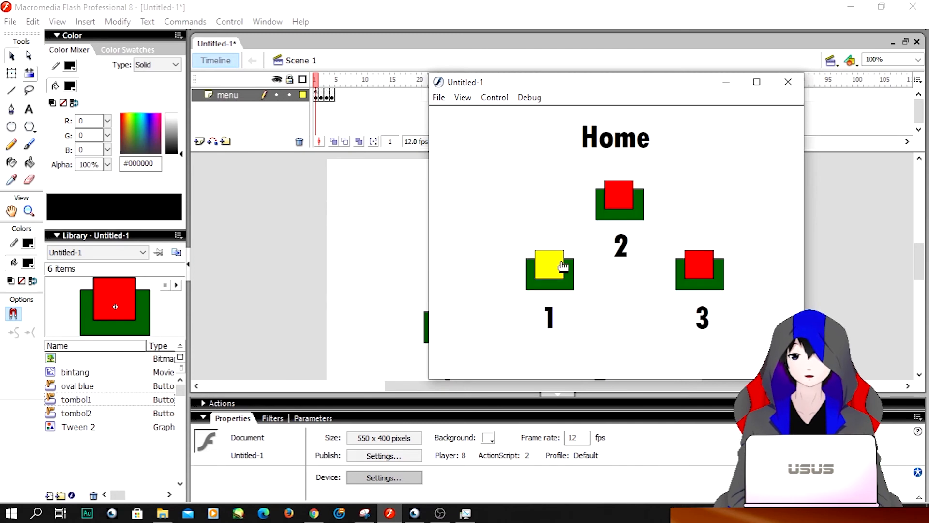
left_click(789, 82)
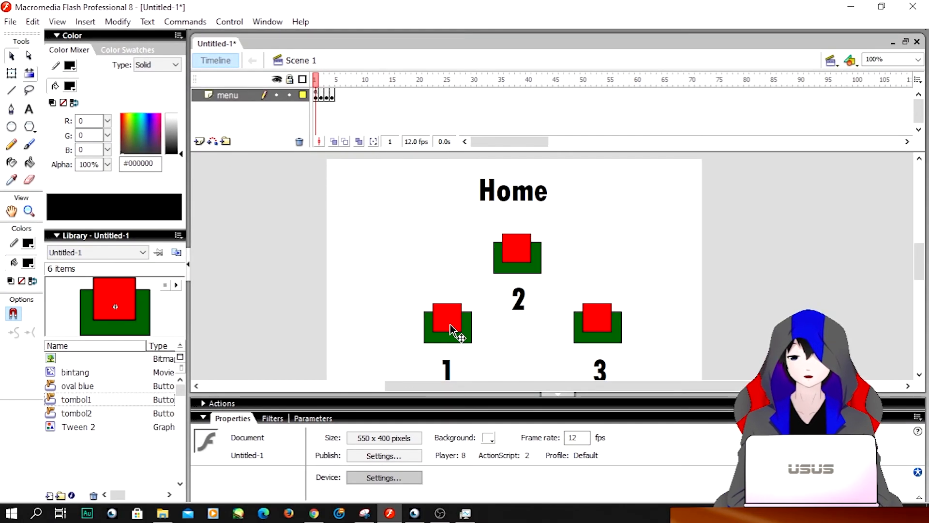
Step: Change gotoAndPlay to gotoAndStop in the release script of the Home page button numbered 1
scroll(451, 321, "down", 3)
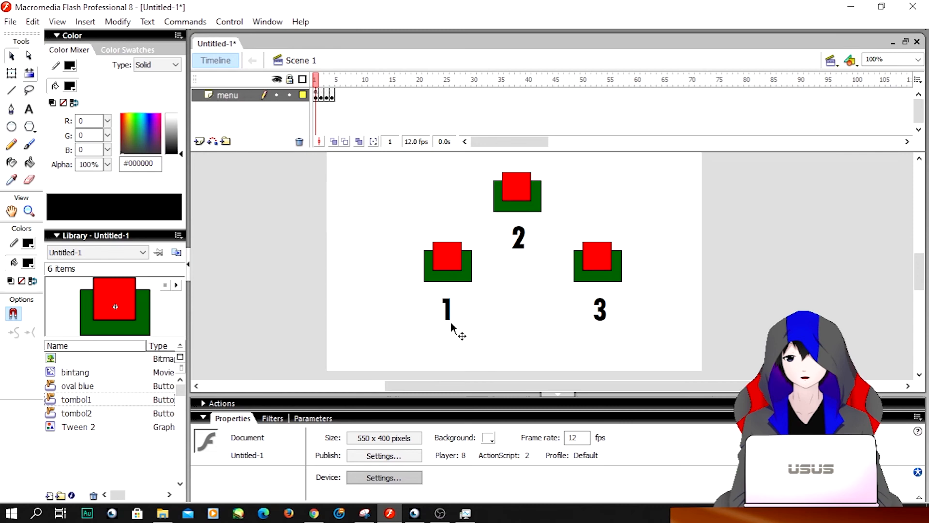
left_click(455, 268)
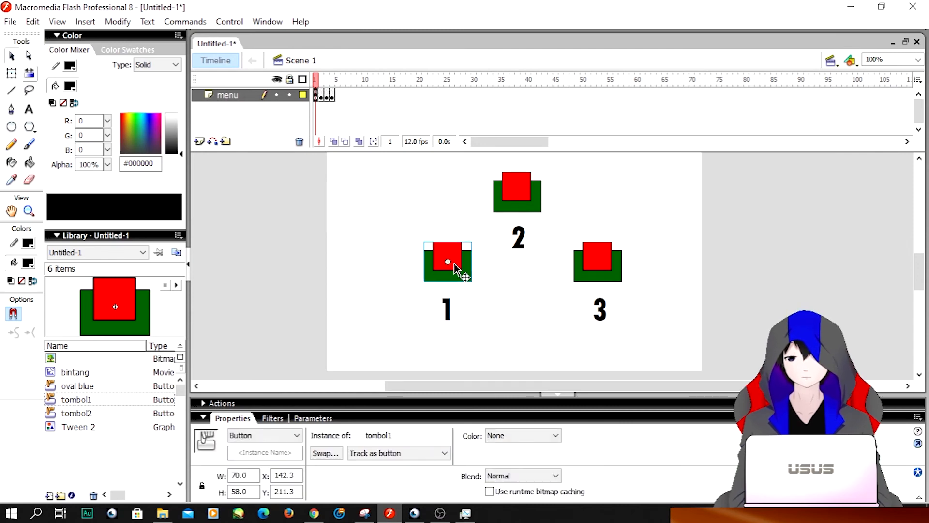
left_click(204, 403)
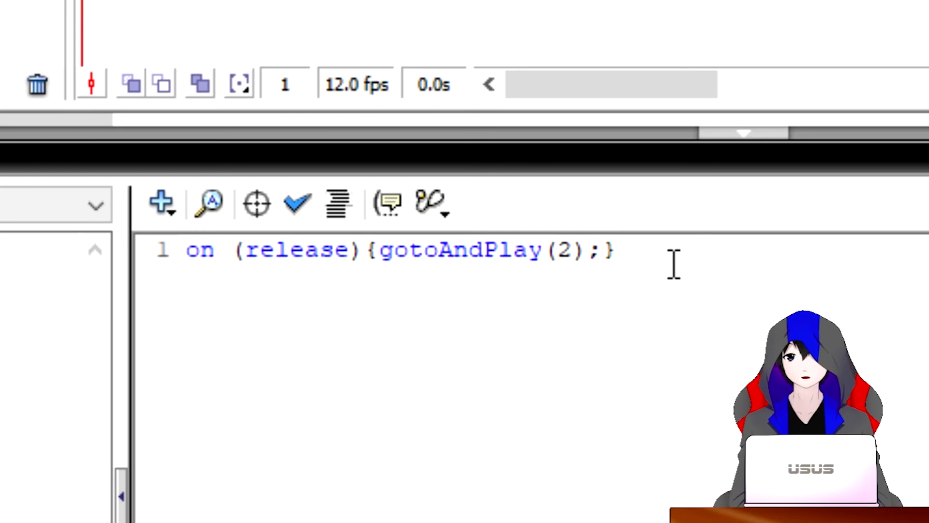
left_click(490, 258)
left_click_drag(488, 260, 543, 259)
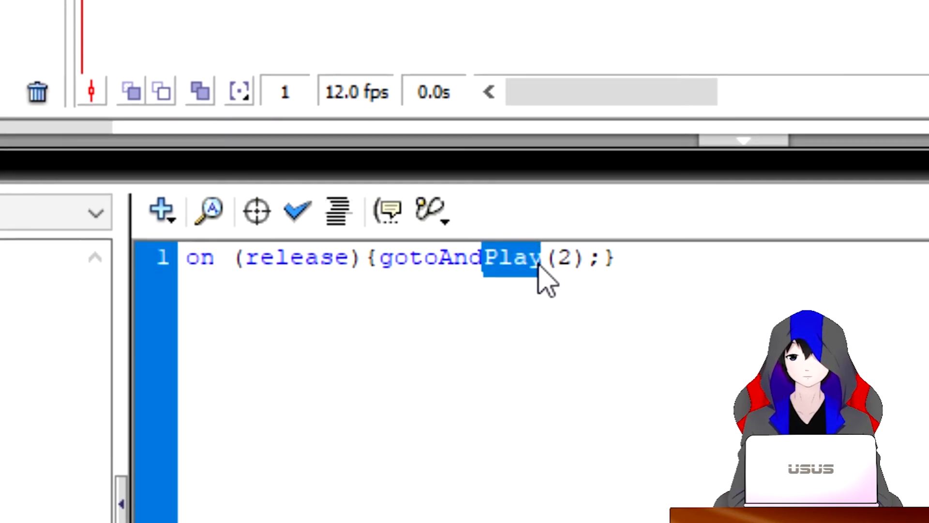
type("Stop")
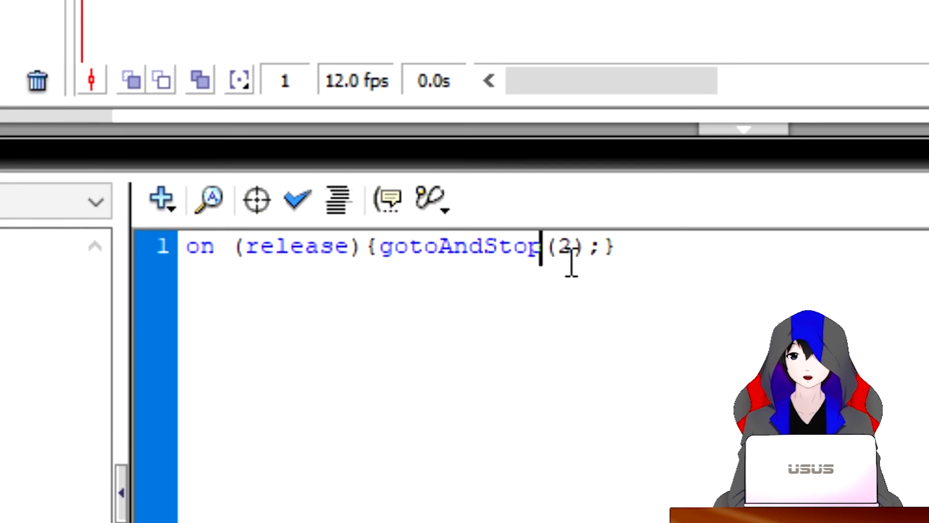
type("`")
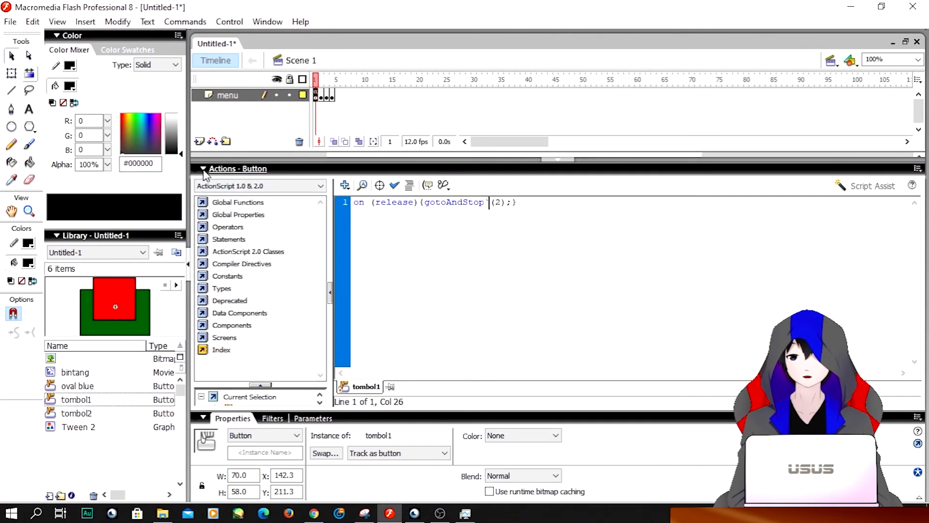
key("BackSpace")
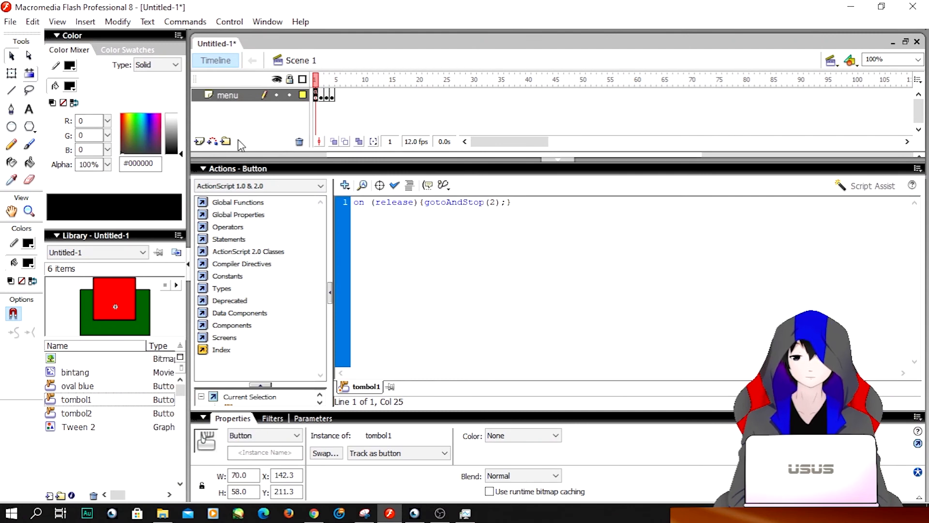
left_click(203, 169)
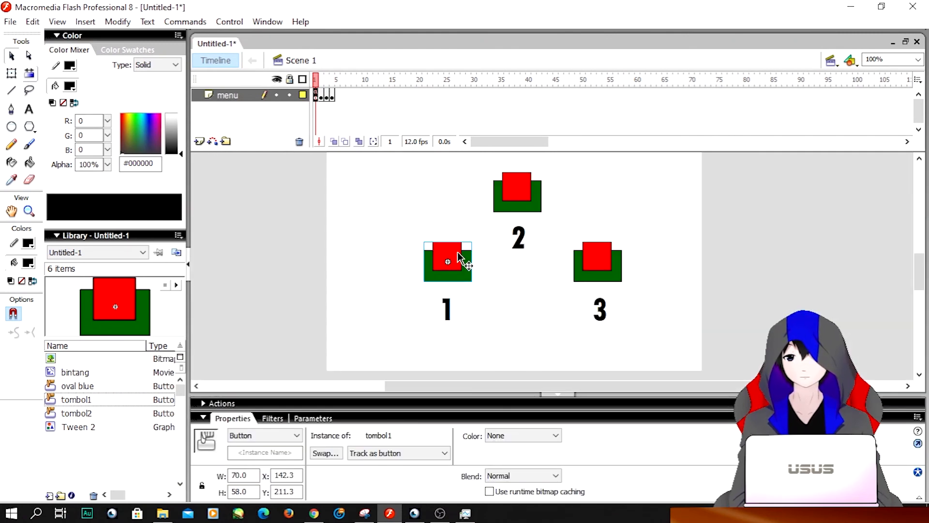
Step: Test the movie again to check where button 1's gotoAndStop script leads
key("ctrl+Return")
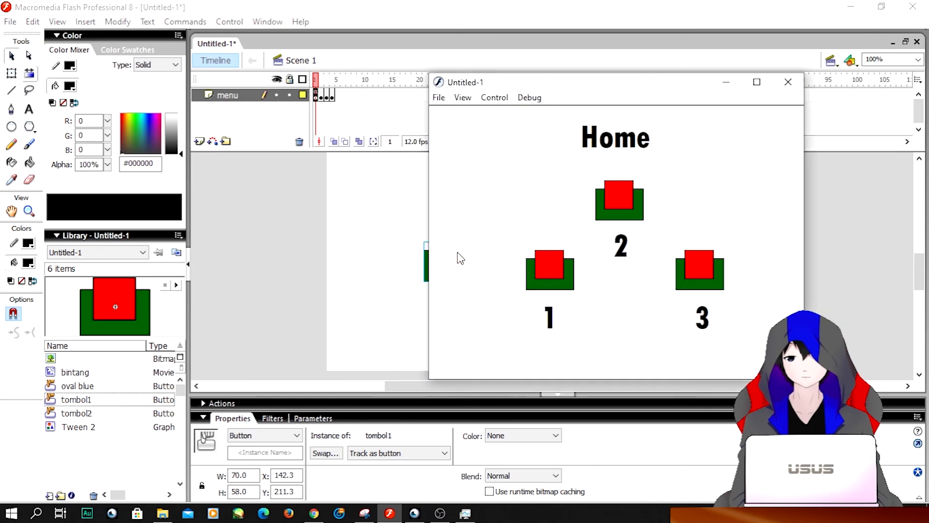
left_click(557, 272)
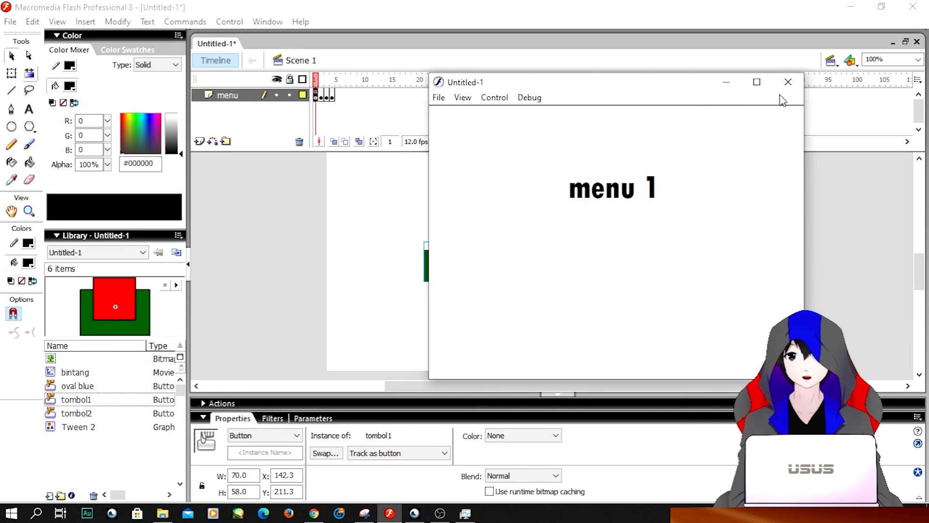
left_click(788, 82)
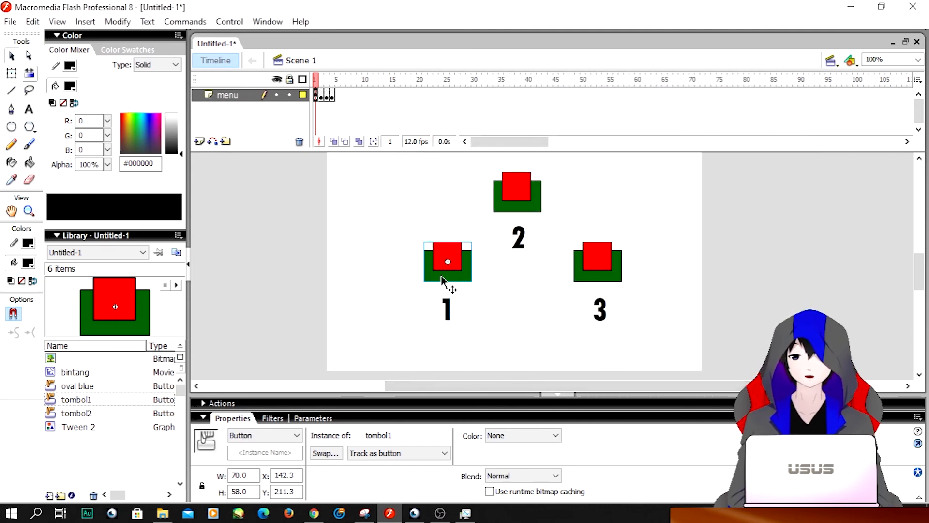
Step: Copy button 1's release script with gotoAndStop to the Home page button numbered 2 and edit its target frame number
left_click(211, 404)
mouse_move(515, 216)
left_mouse_down()
mouse_move(531, 212)
mouse_move(358, 217)
mouse_move(353, 207)
mouse_move(519, 206)
left_mouse_up()
key("ctrl+c")
left_click(355, 202)
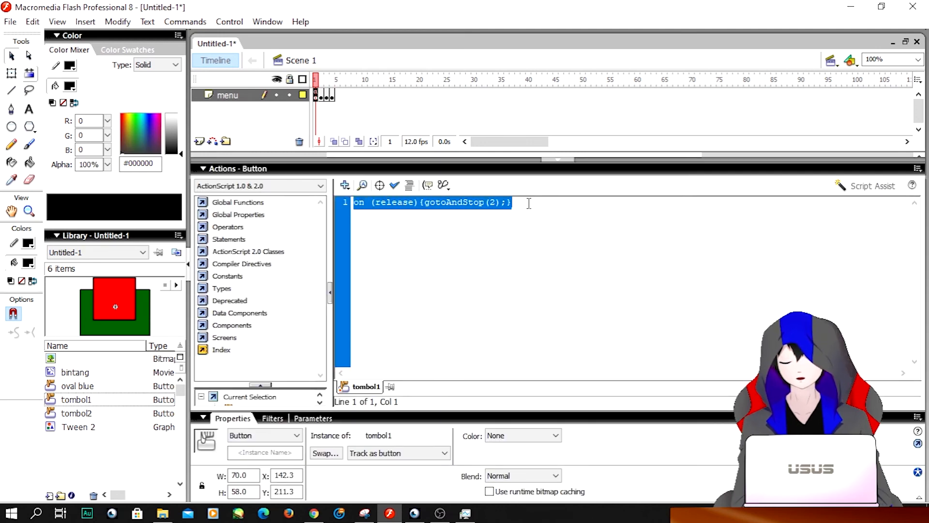
left_click(556, 168)
left_click(517, 205)
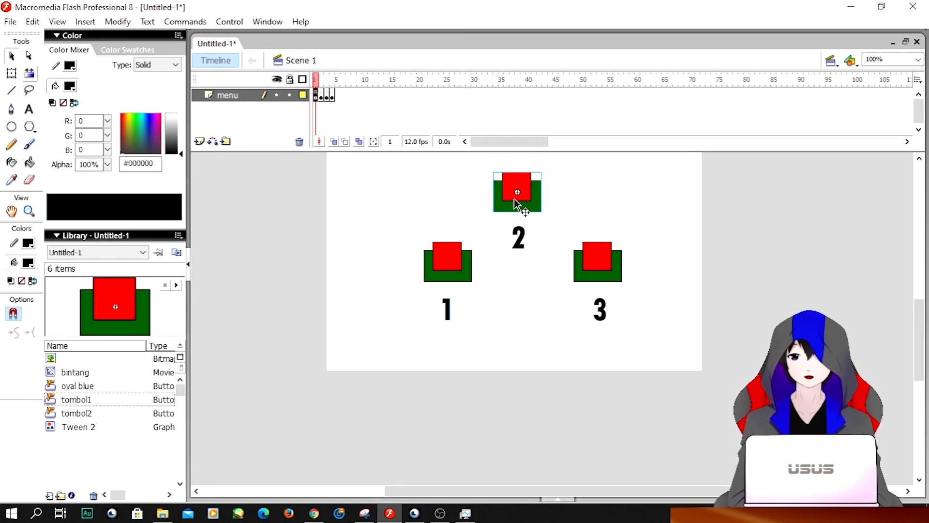
key("F9")
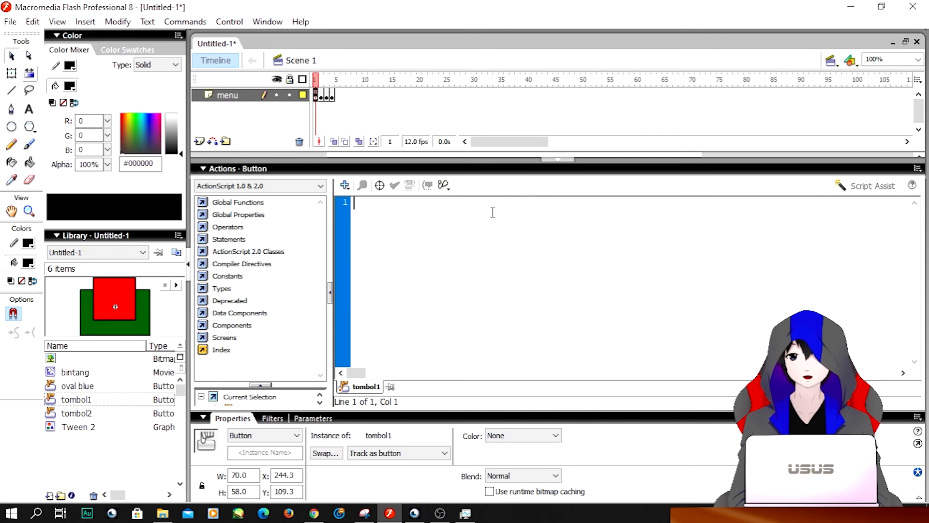
key("ctrl+v")
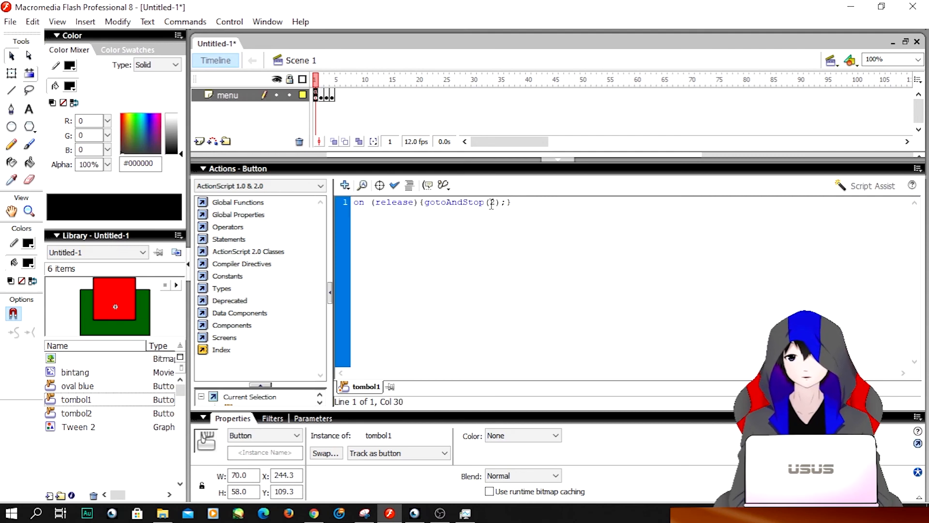
double_click(493, 202)
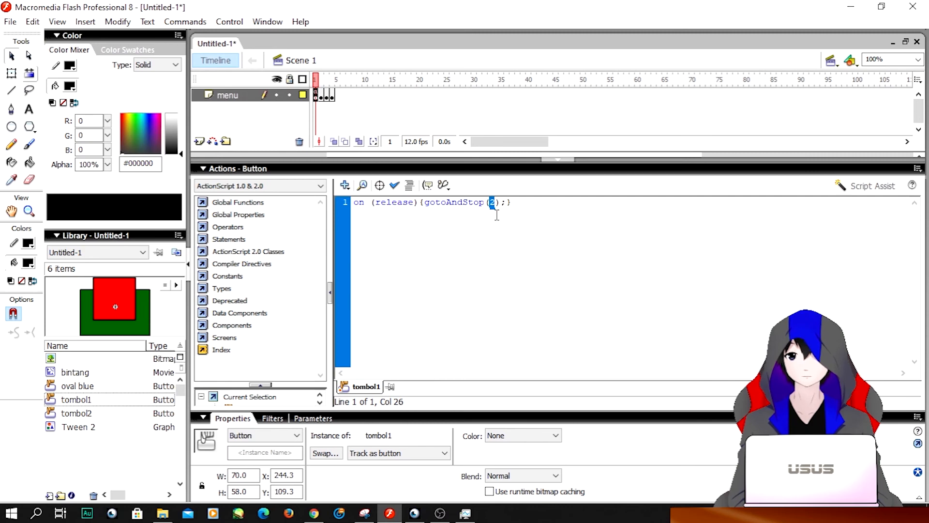
left_click(552, 159)
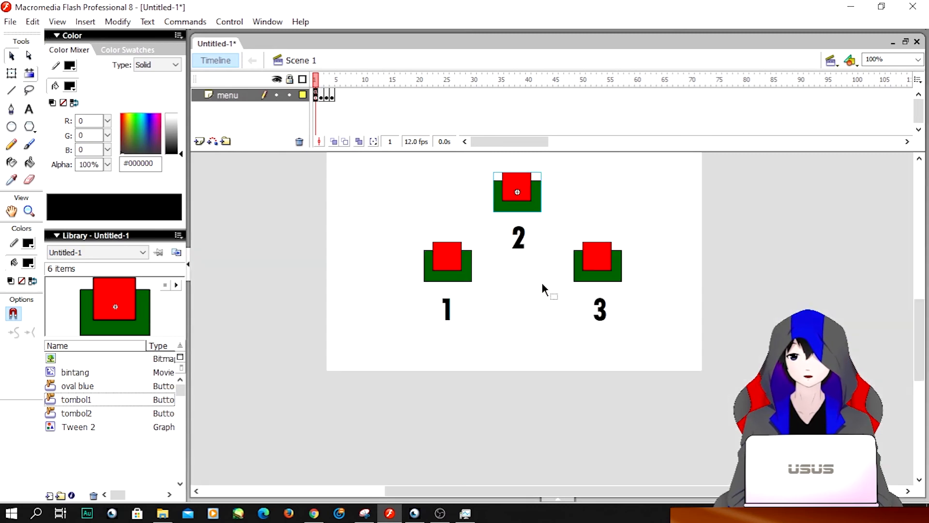
Step: Add the copied gotoAndStop release script to the Home page button numbered 3 and set its target frame to 4
left_click(593, 261)
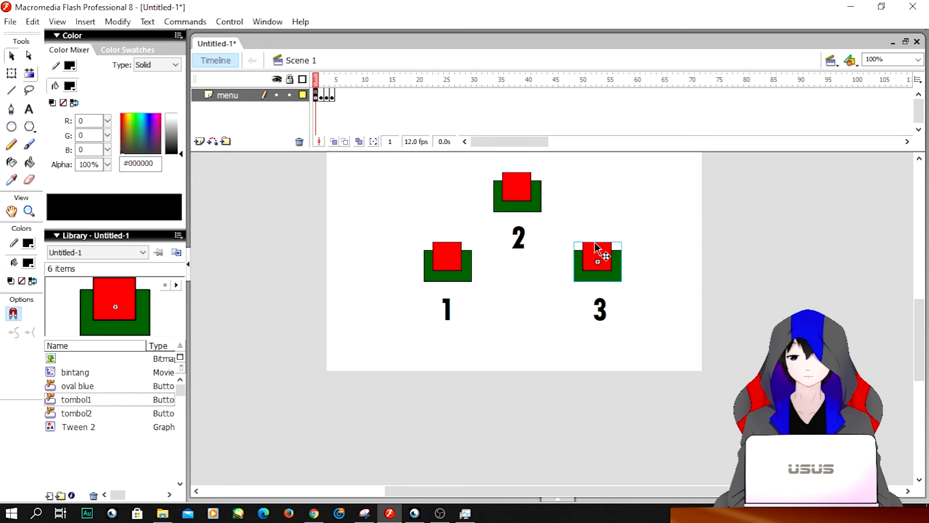
left_click(637, 251)
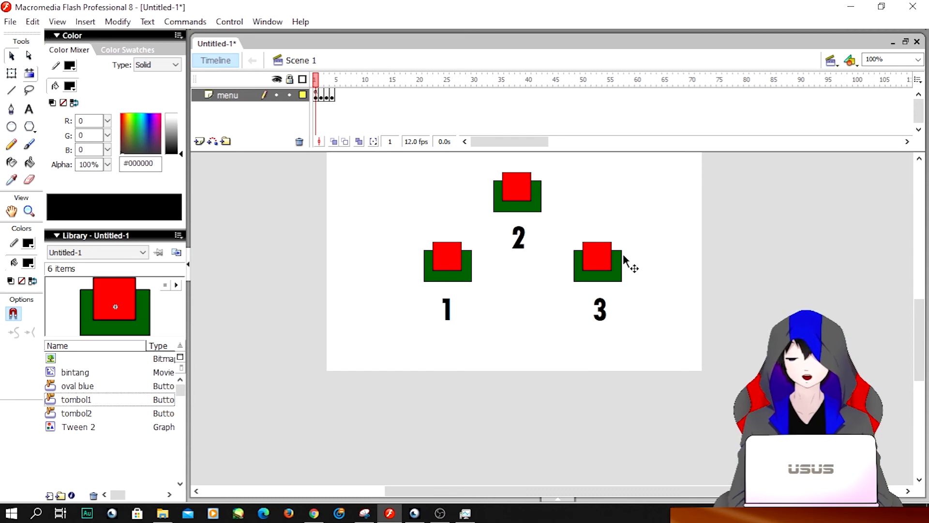
left_click(591, 264)
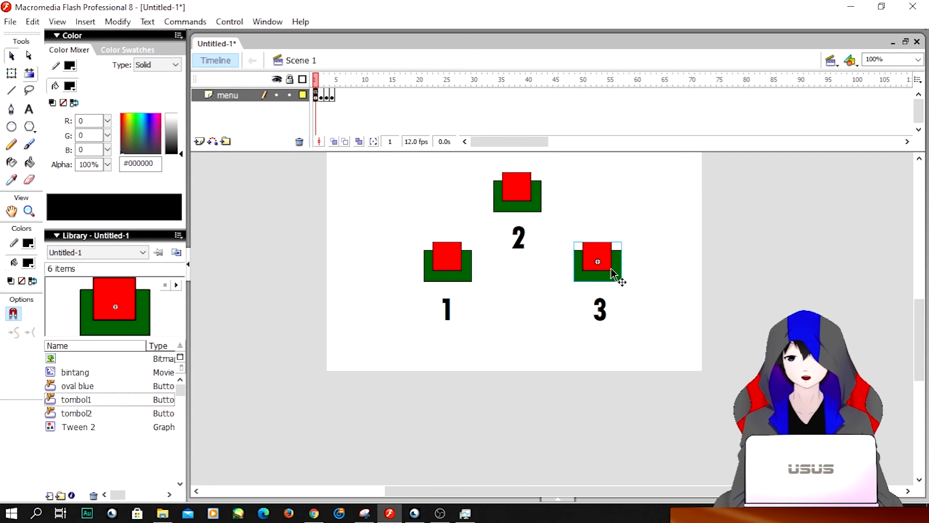
key("F9")
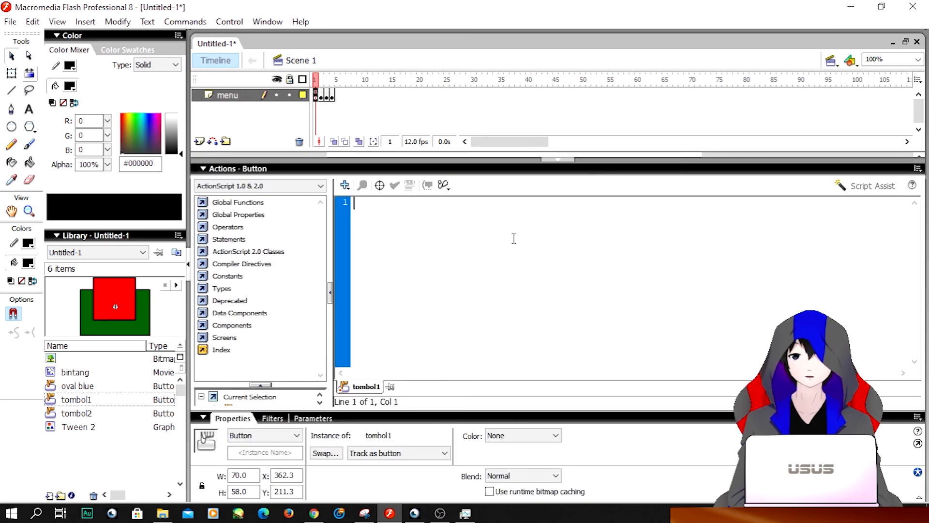
key("ctrl+v")
left_click(490, 203)
double_click(490, 204)
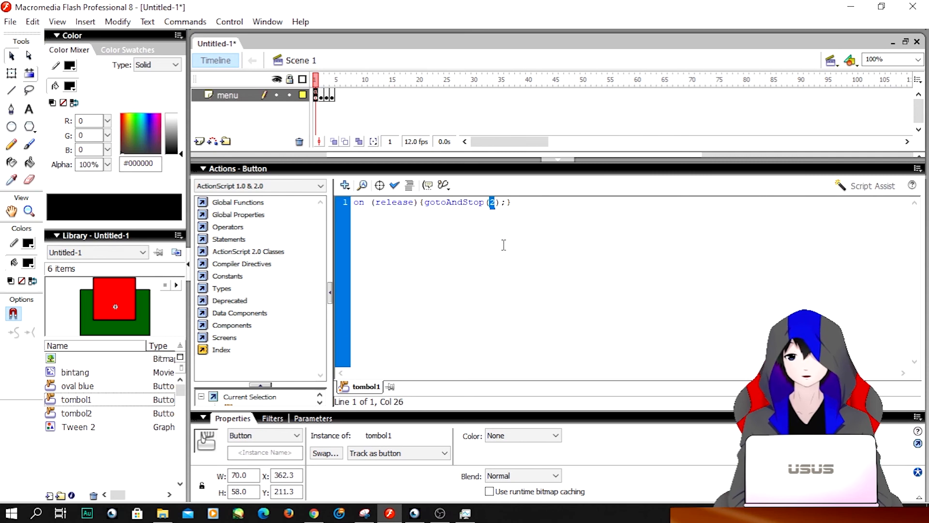
type("4")
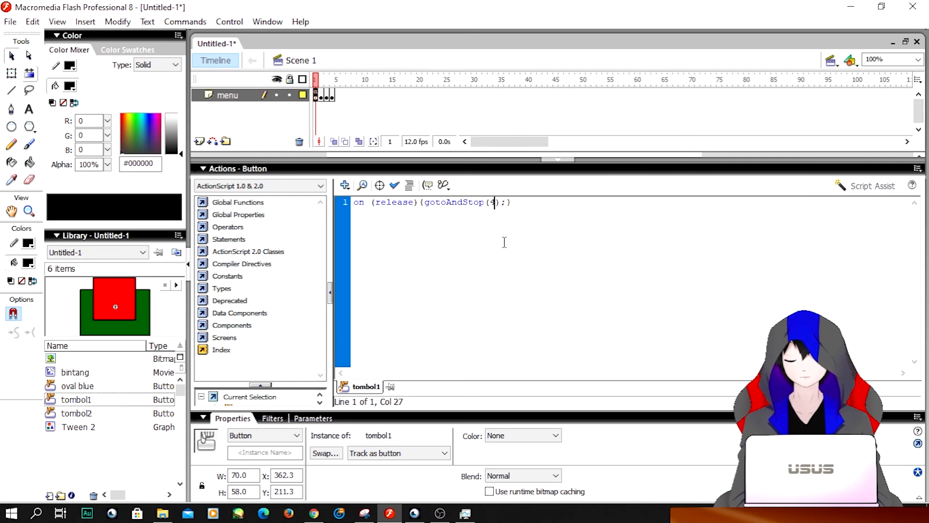
left_click(552, 160)
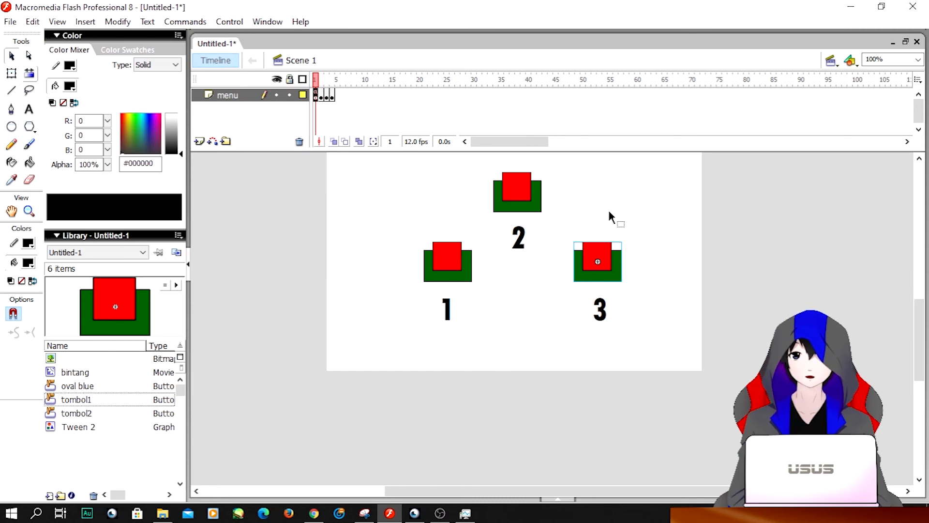
Step: Test the movie twice, trying the Home page button numbered 2 and the one numbered 3
key("ctrl+Return")
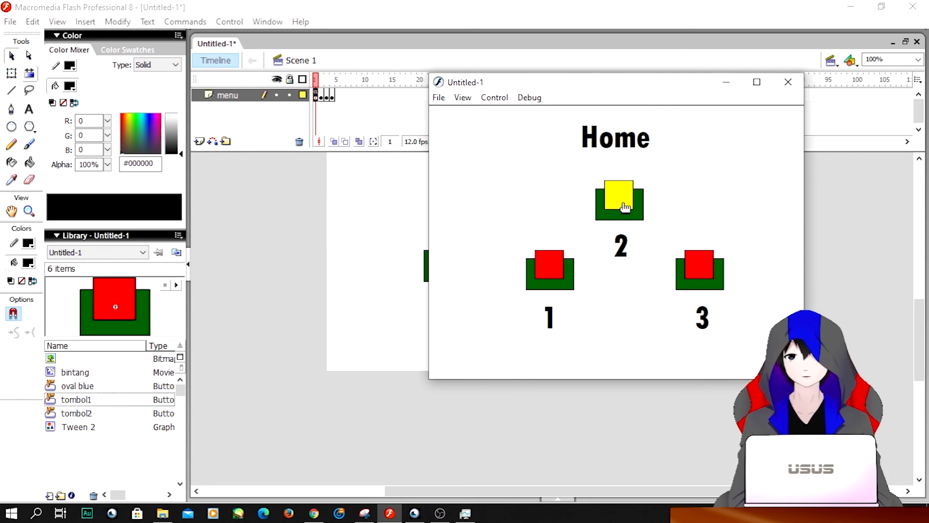
left_click(625, 208)
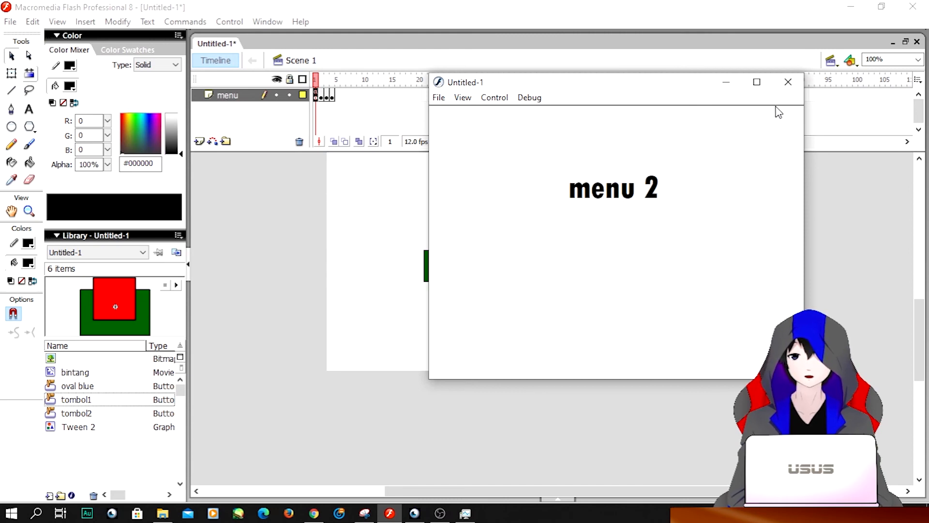
left_click(788, 81)
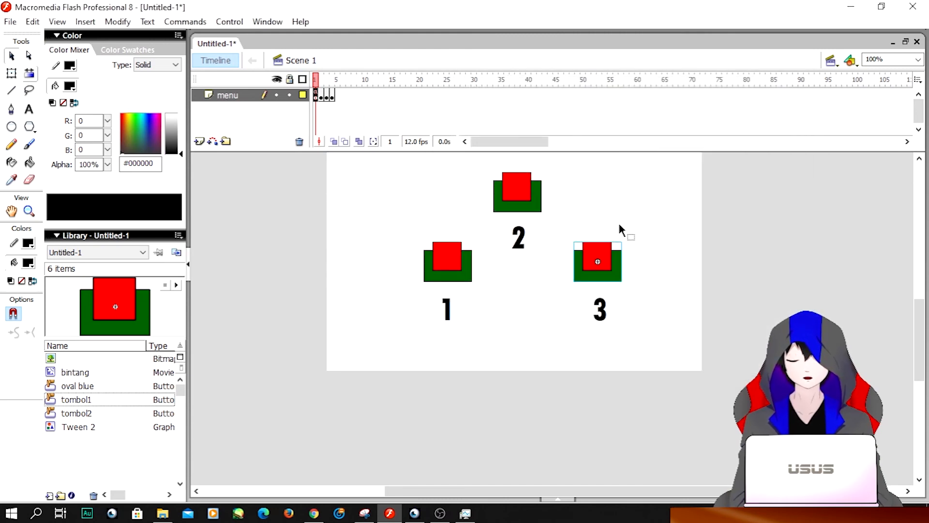
left_click(619, 224)
key("ctrl+Return")
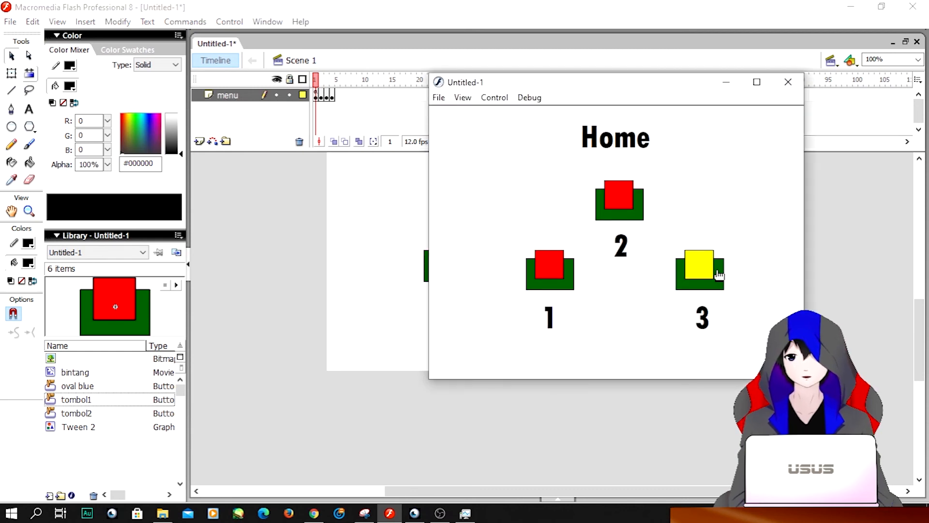
left_click(712, 274)
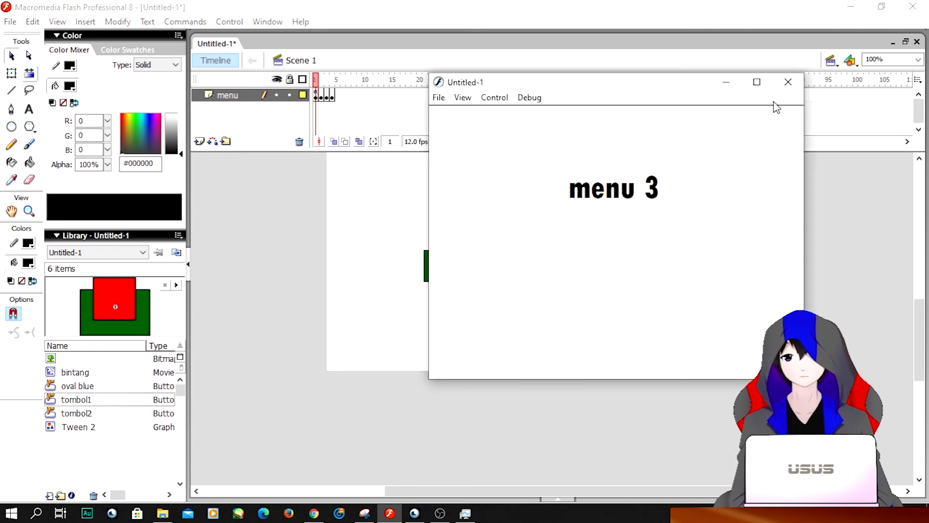
left_click(788, 82)
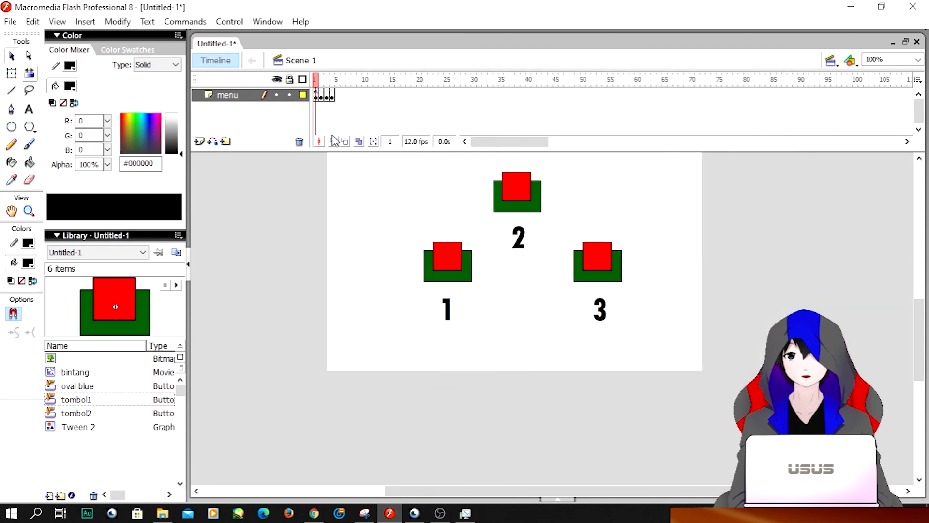
Step: Place an instance of the tombol2 button from the library on the menu 1 page at frame 2
left_click(321, 96)
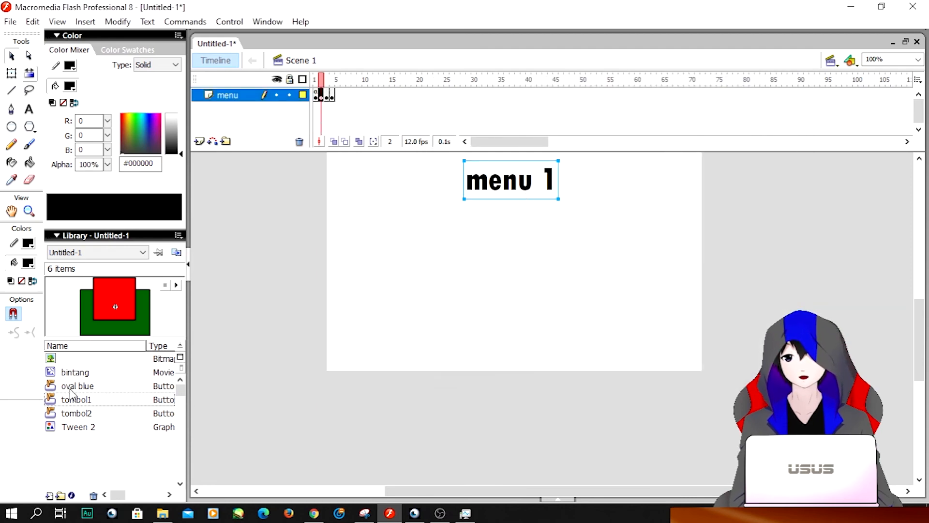
left_click(77, 413)
left_click(77, 400)
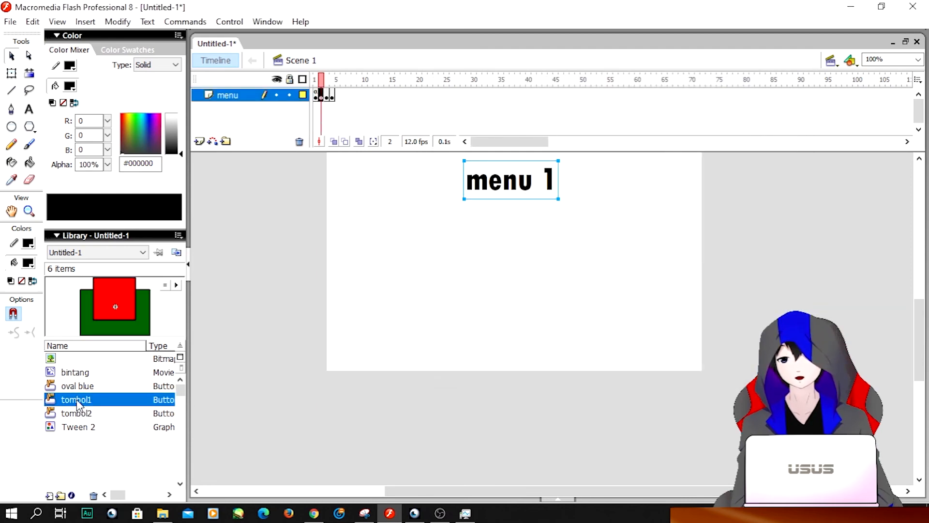
left_click(76, 386)
left_click_drag(78, 414, 617, 312)
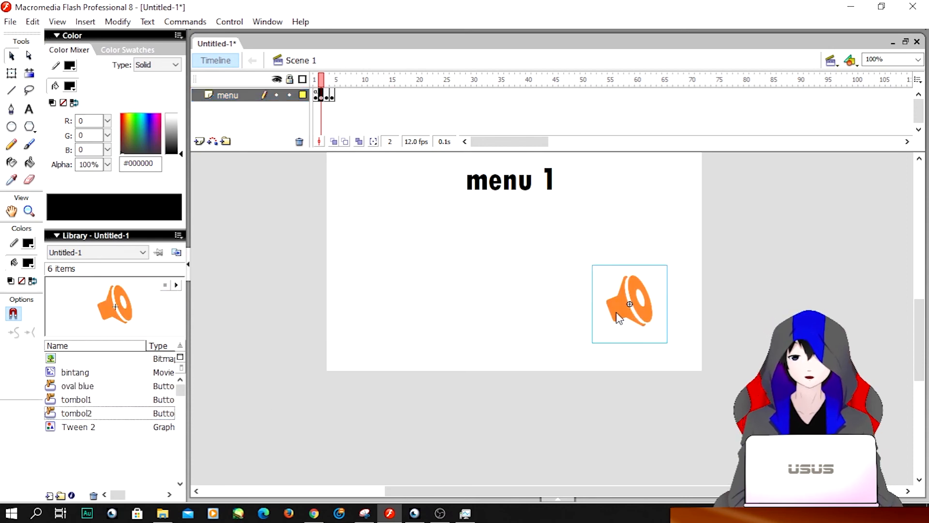
Step: Scale the tombol2 button down to about 79 by 82 pixels and move it nearer the menu 1 page's lower-right corner
key("q")
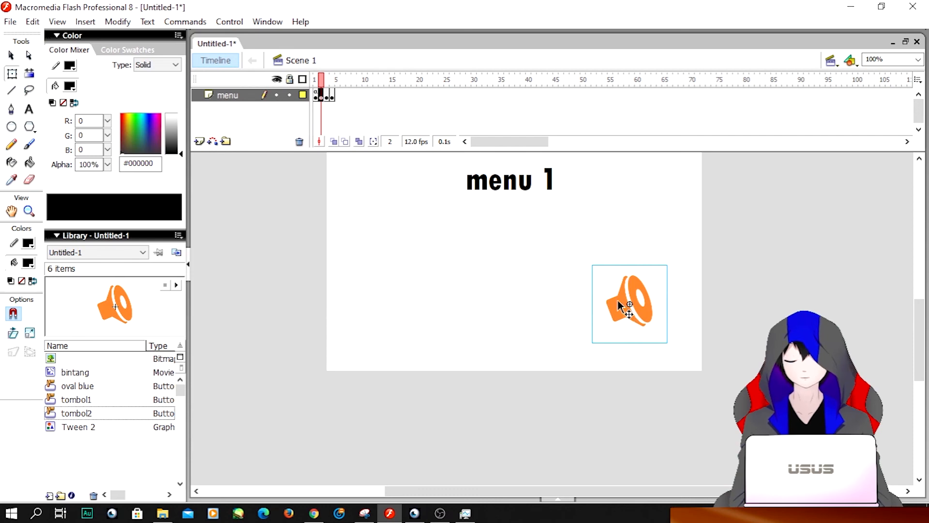
left_click_drag(593, 265, 604, 274)
left_click(692, 312)
left_click_drag(637, 304, 653, 312)
left_click(705, 315)
left_click(635, 324)
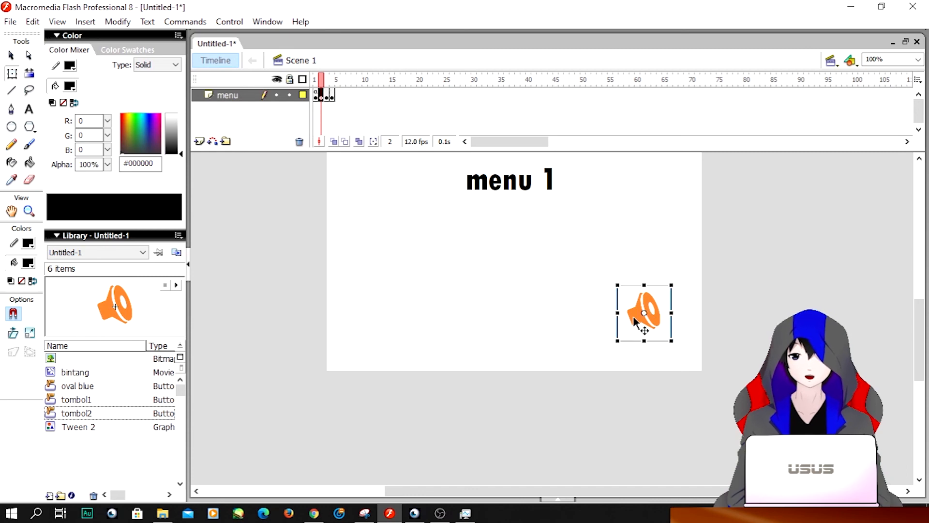
left_click(704, 291)
left_click(641, 317)
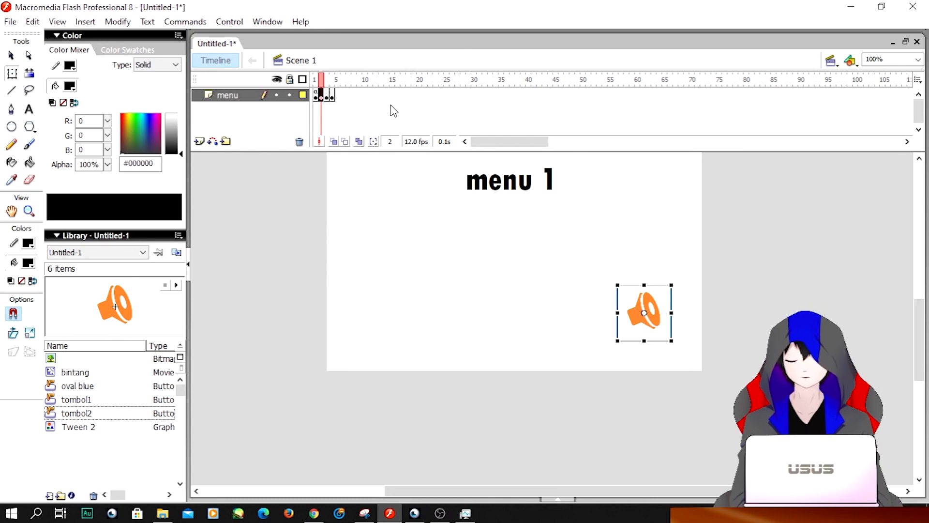
left_click(699, 315)
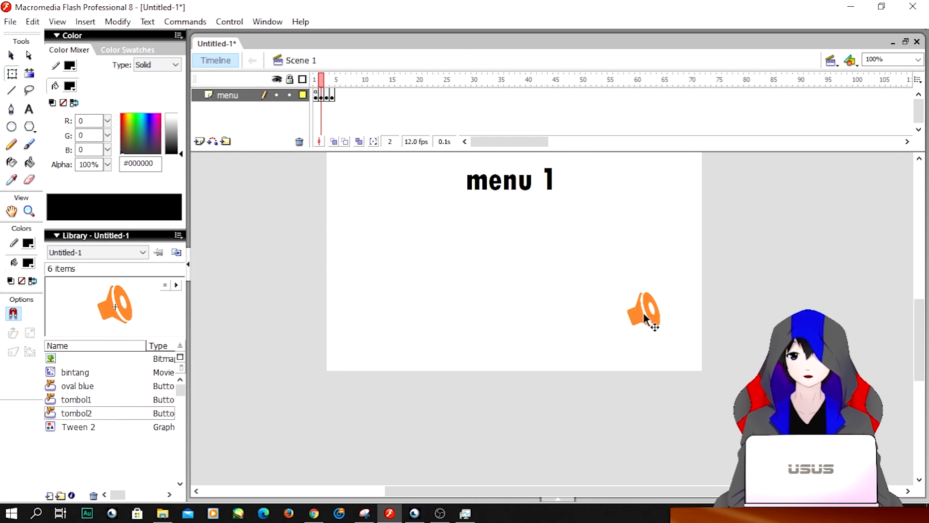
Step: Give the tombol2 button on the menu 1 page the script on (release) {gotoAndStop(1);}
left_click(645, 315)
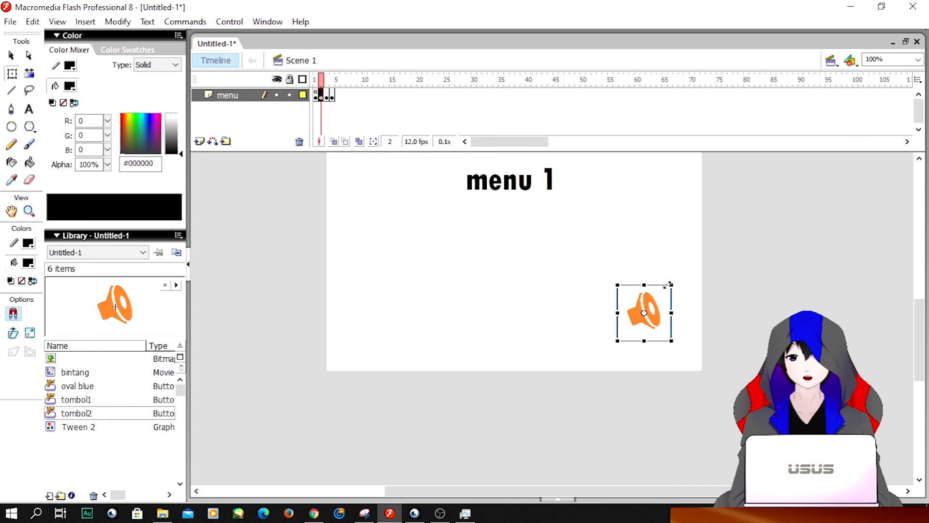
key("F9")
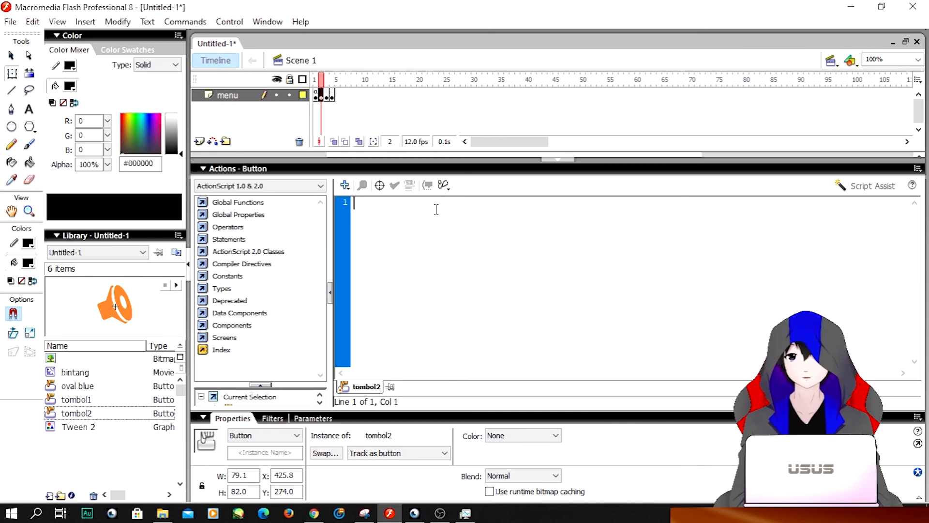
type("on")
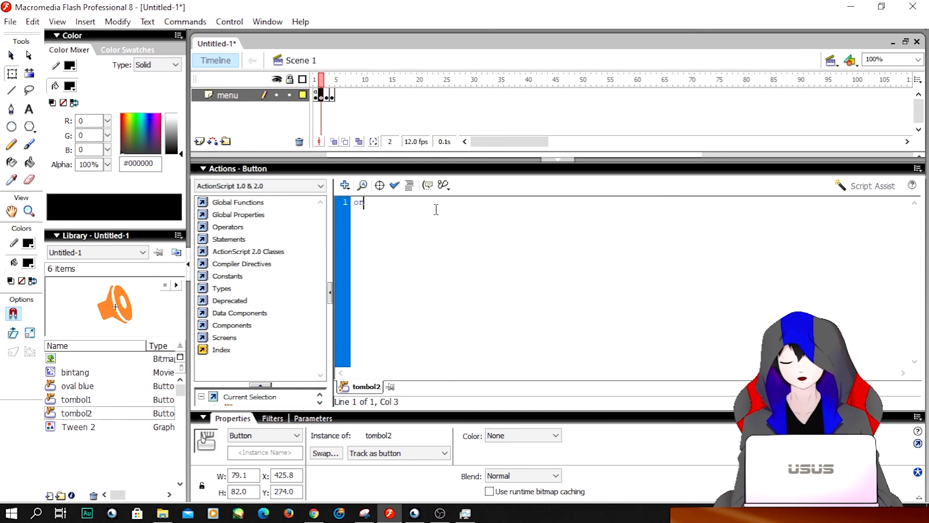
type(" (")
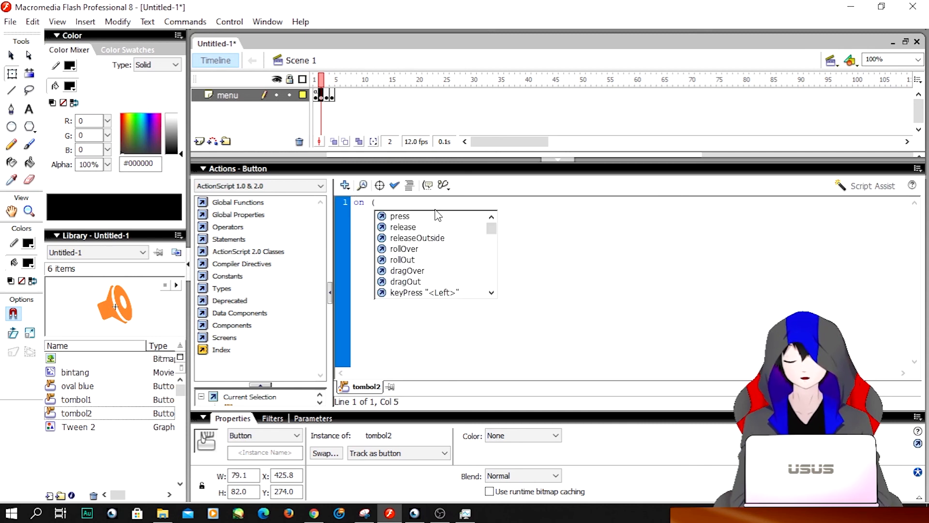
double_click(409, 230)
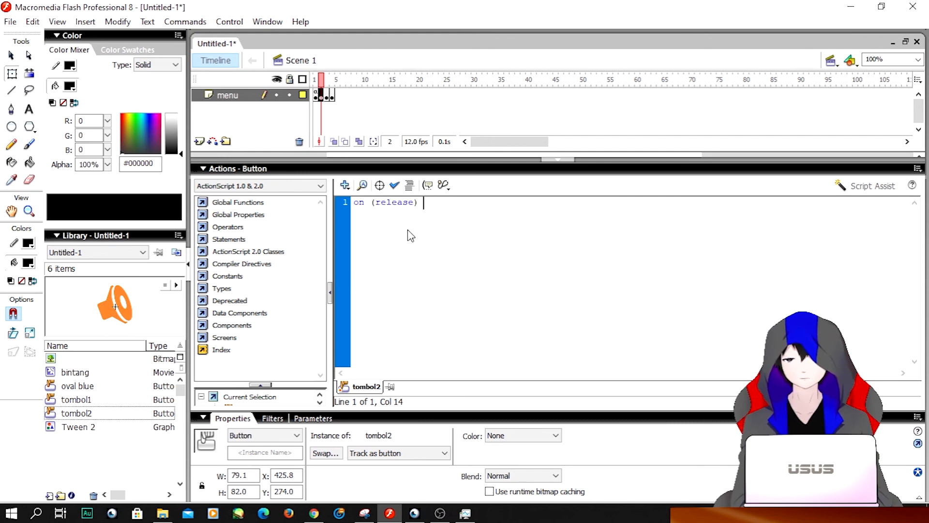
type("{gotoAnd")
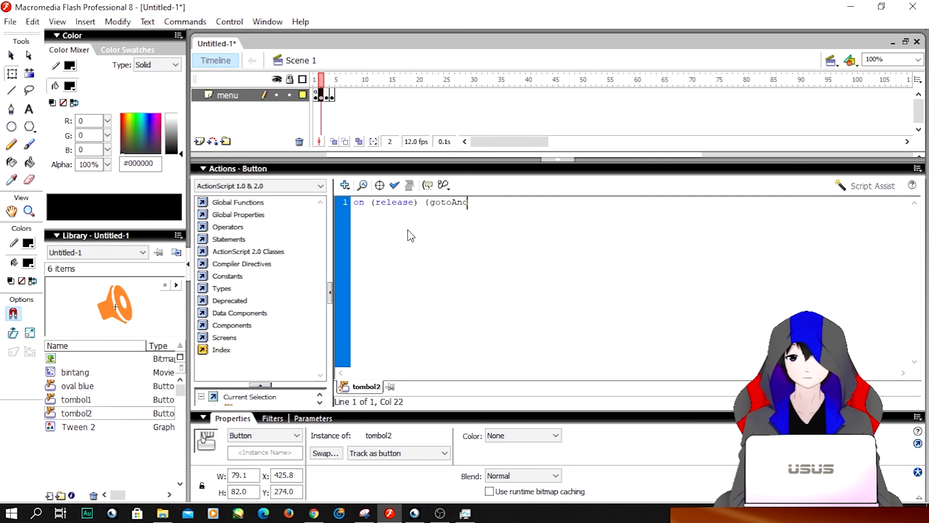
type("S")
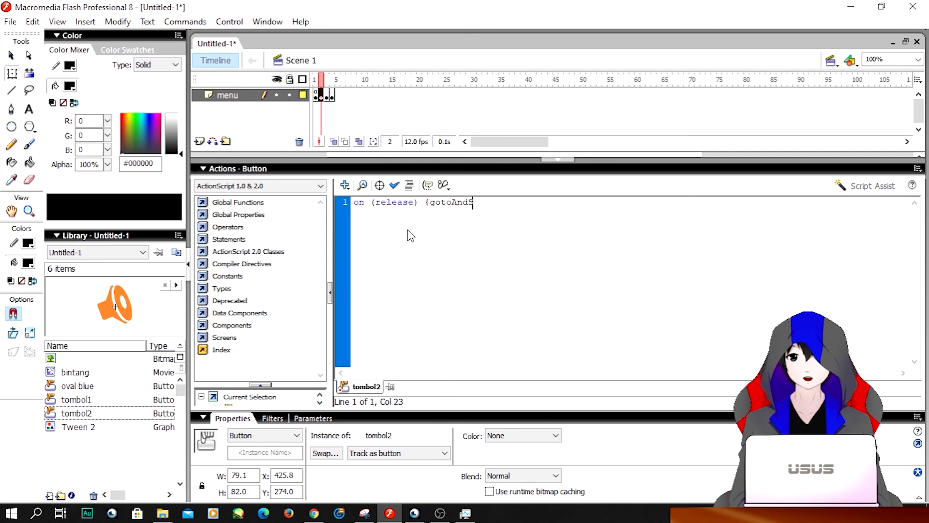
type("top")
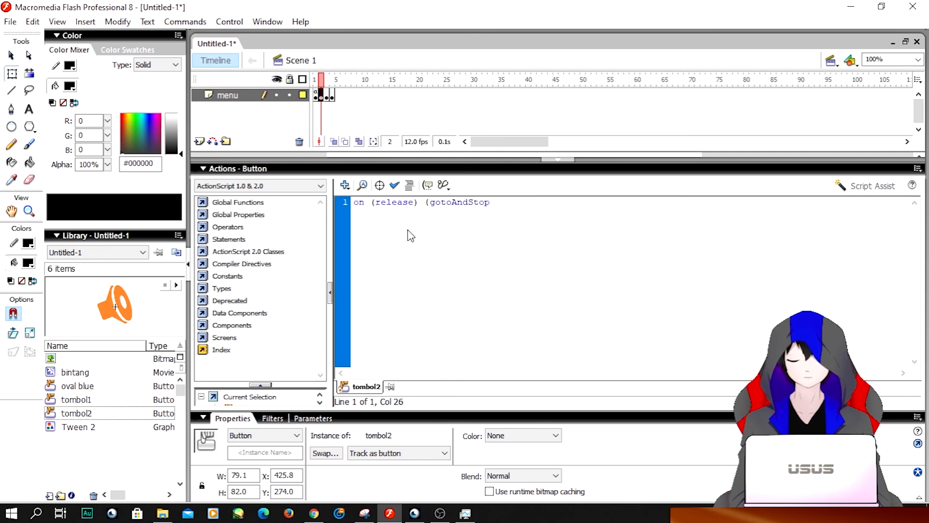
type("(")
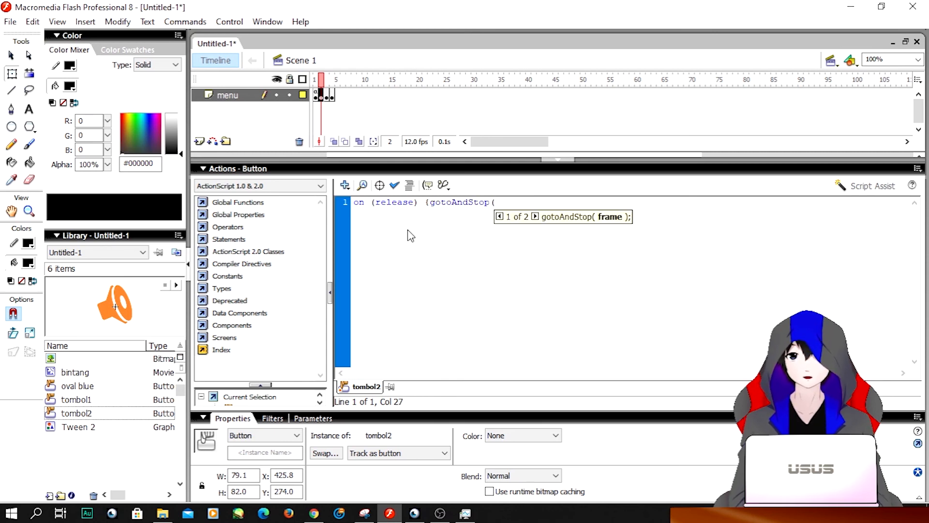
type("1")
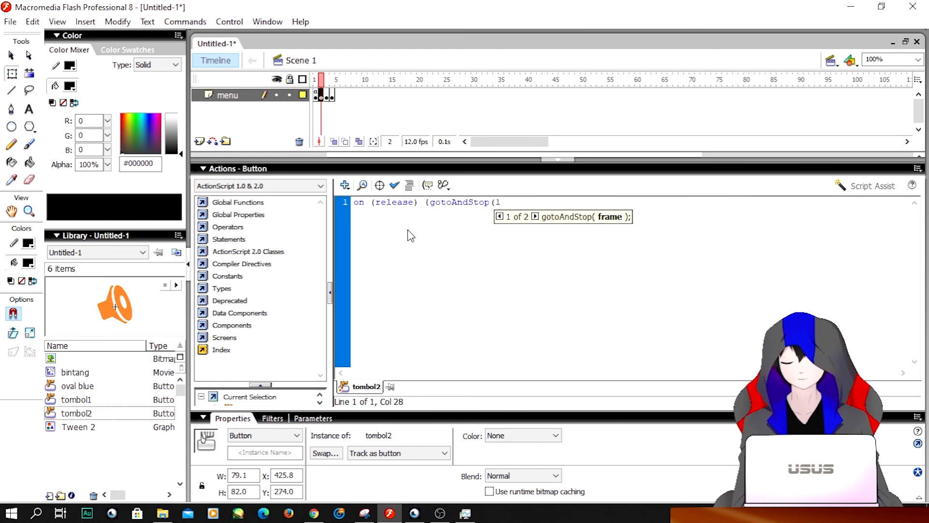
type(");")
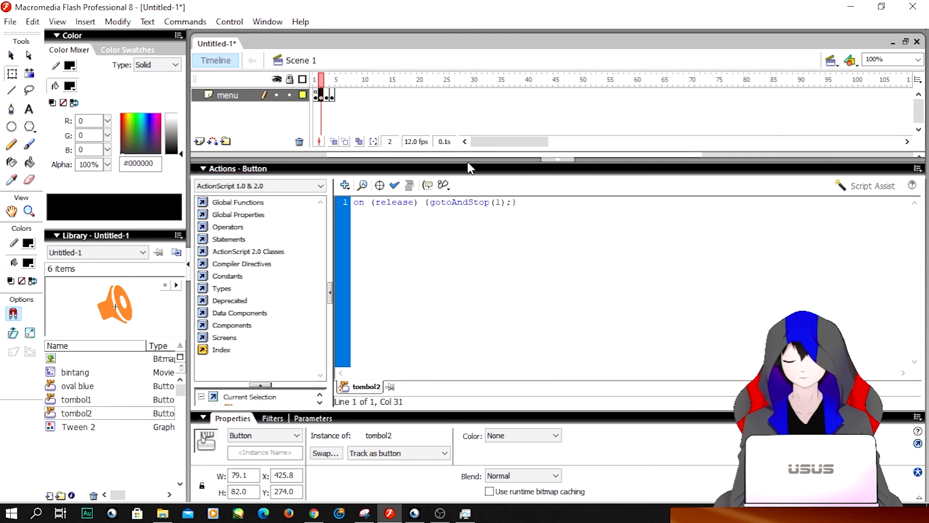
left_click(218, 169)
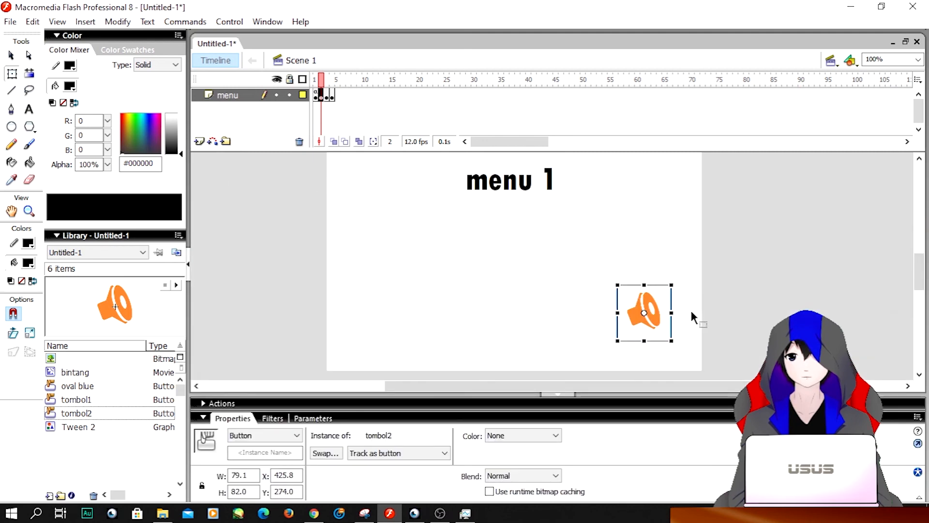
Step: Copy the scripted tombol2 button from the menu 1 page to the menu 2 page at frame 3, aligning it with the original using onion skinning
left_click(568, 297)
left_click(649, 319)
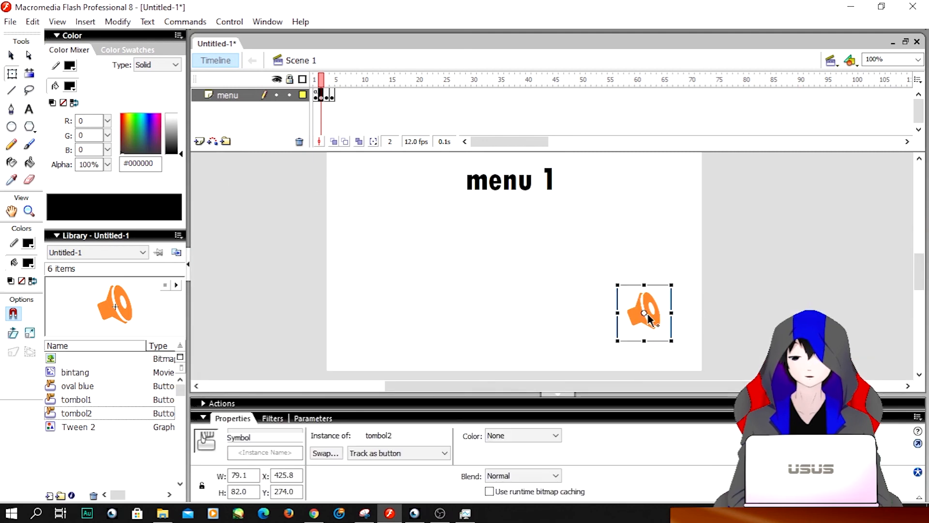
left_click(691, 311)
left_click(645, 317)
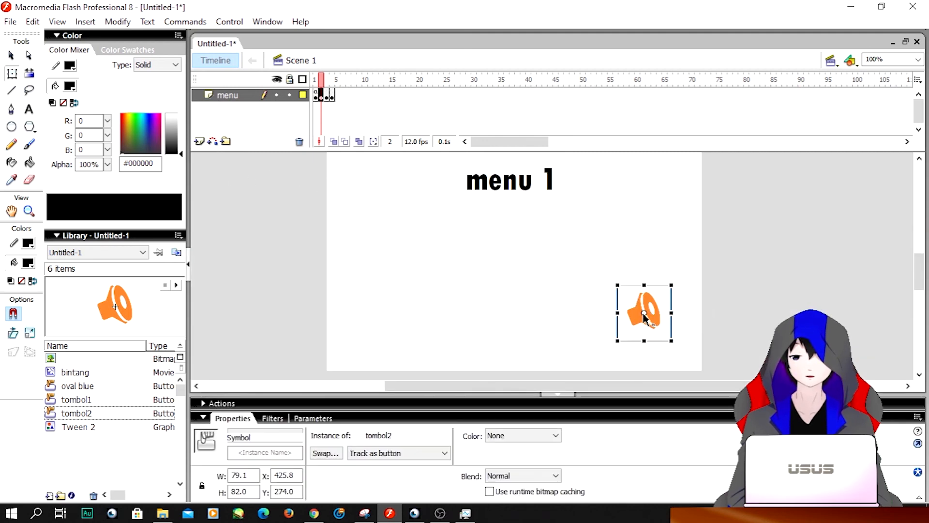
left_click(327, 96)
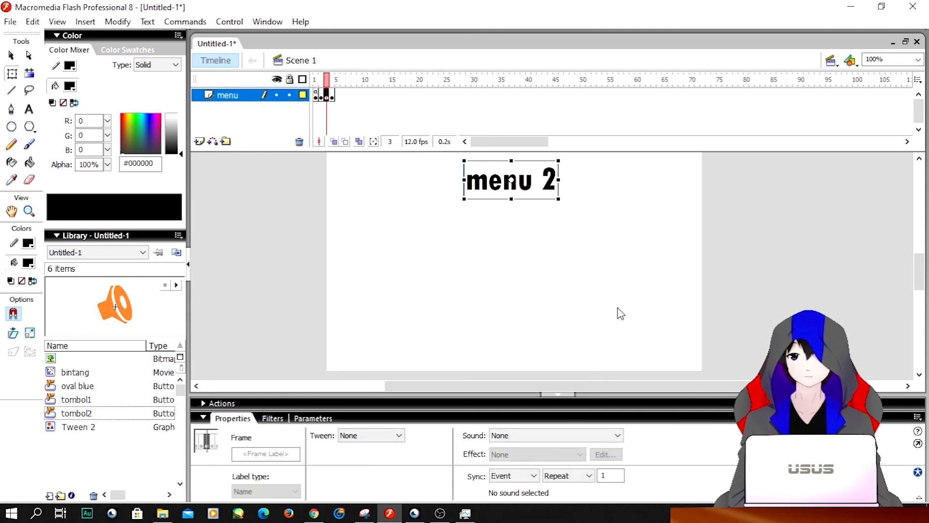
key("ctrl+shift+v")
left_click_drag(553, 259, 659, 245)
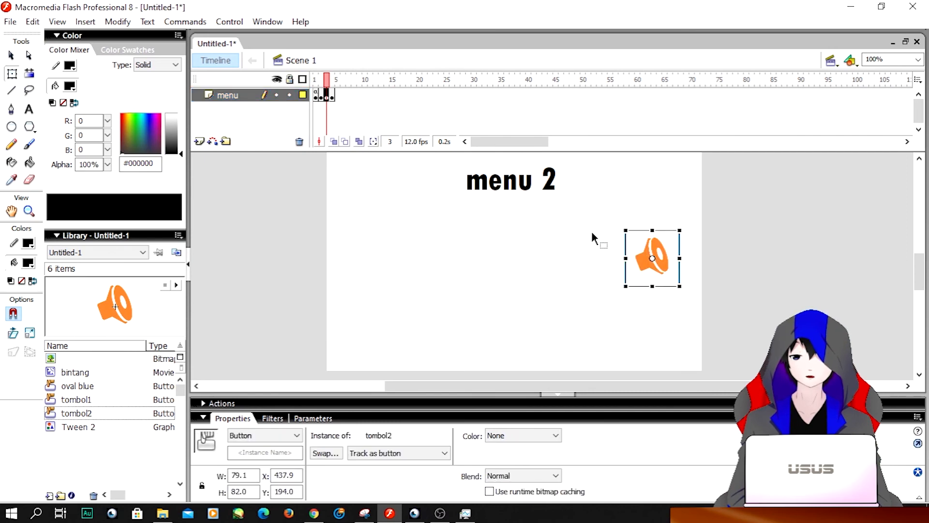
left_click(334, 141)
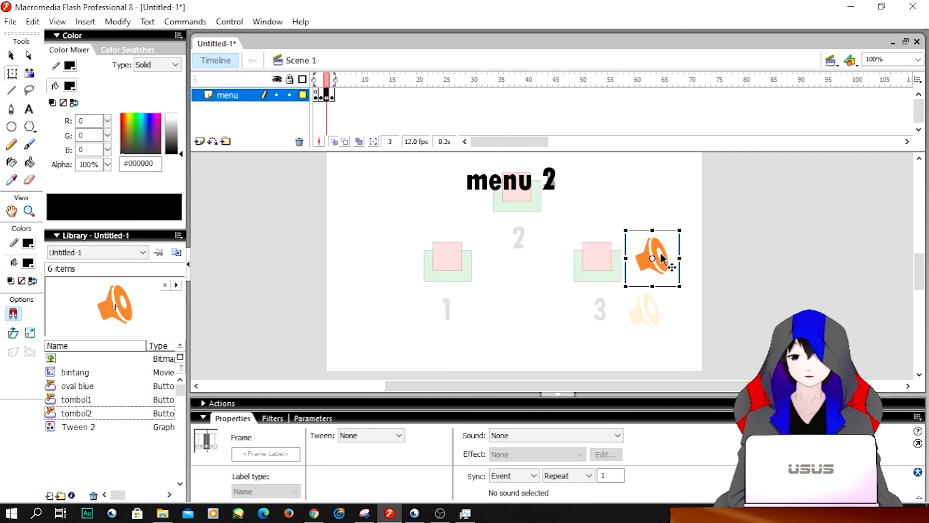
left_click_drag(653, 290, 656, 293)
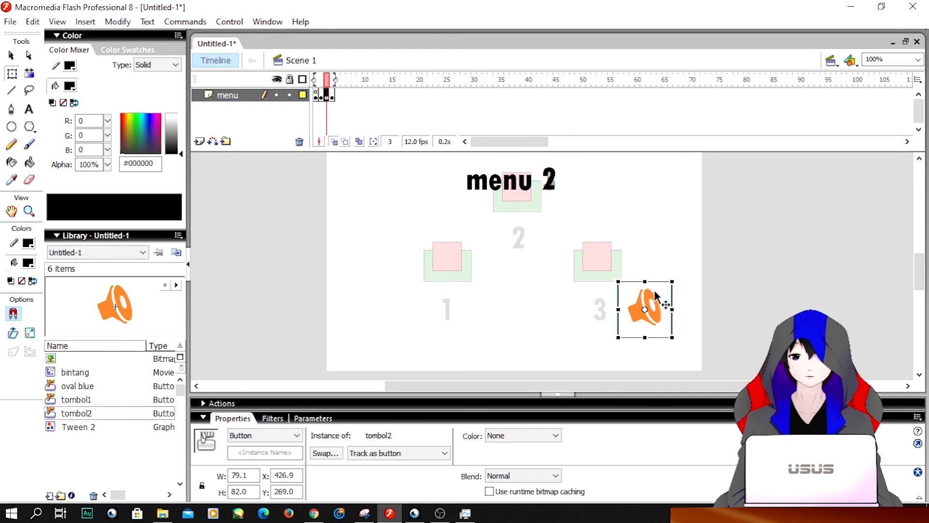
Step: Paste the copied tombol2 button on the menu 3 page at frame 4 and line it up with the onion-skinned menu 2 button
left_click(332, 95)
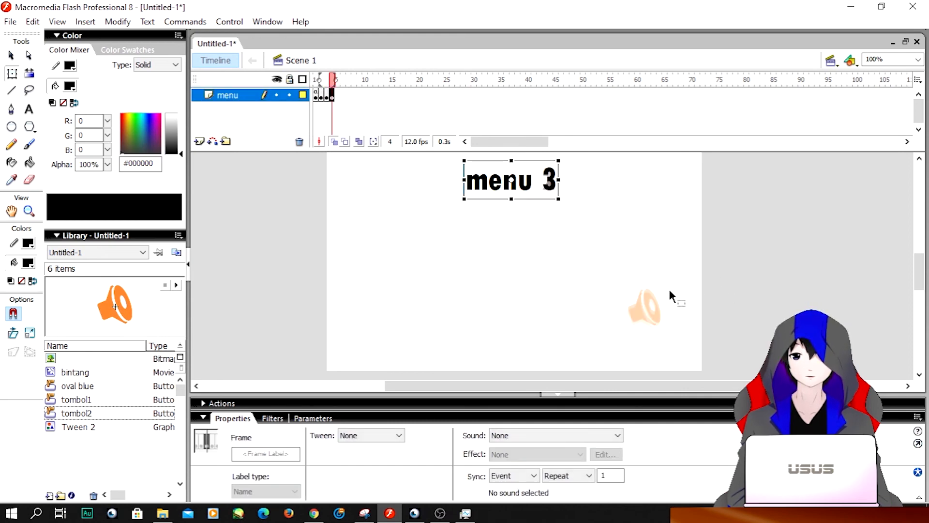
key("ctrl+v")
left_click_drag(563, 266, 655, 310)
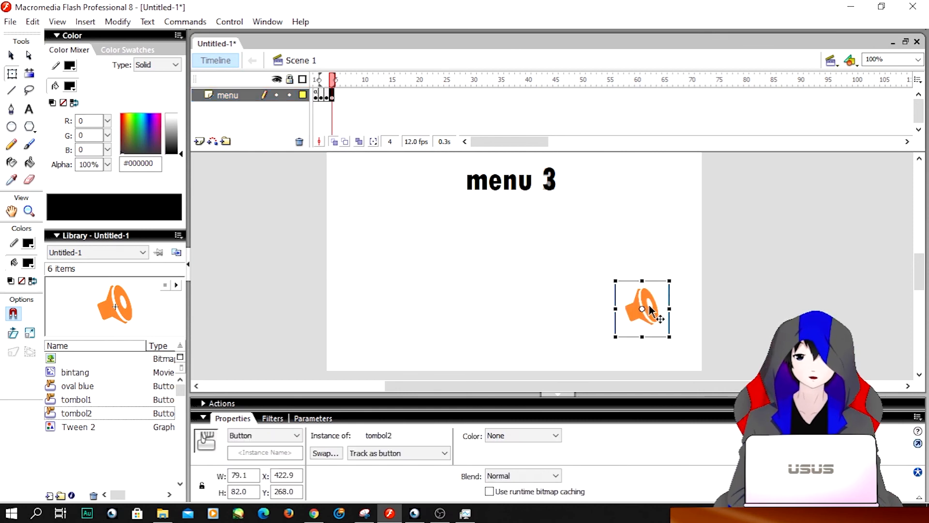
left_click(658, 227)
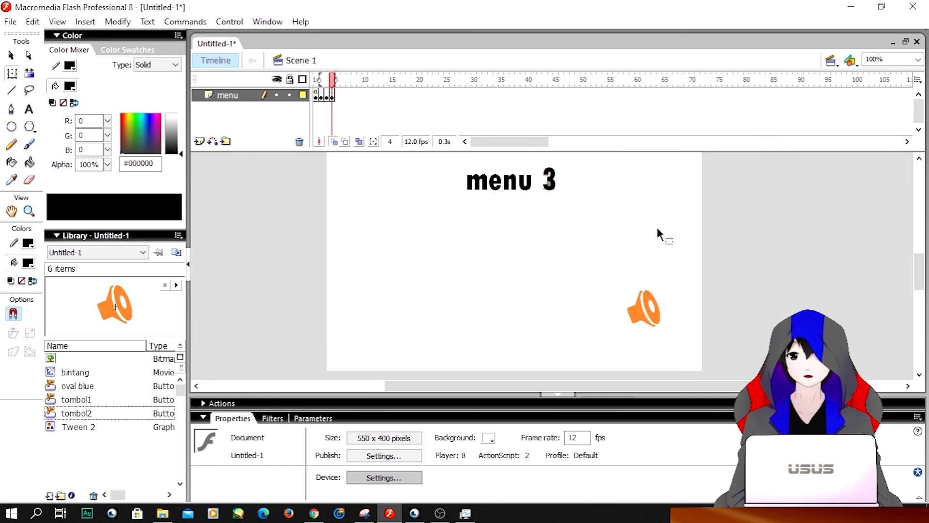
Step: Test the movie by opening the menu 1, 2 and 3 pages from Home and returning from each with its tombol2 button
key("ctrl+Return")
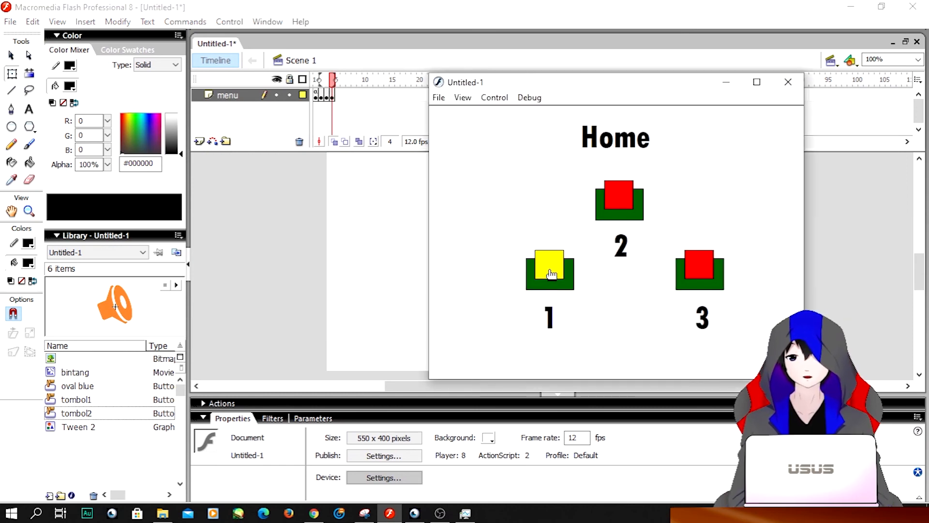
left_click(552, 274)
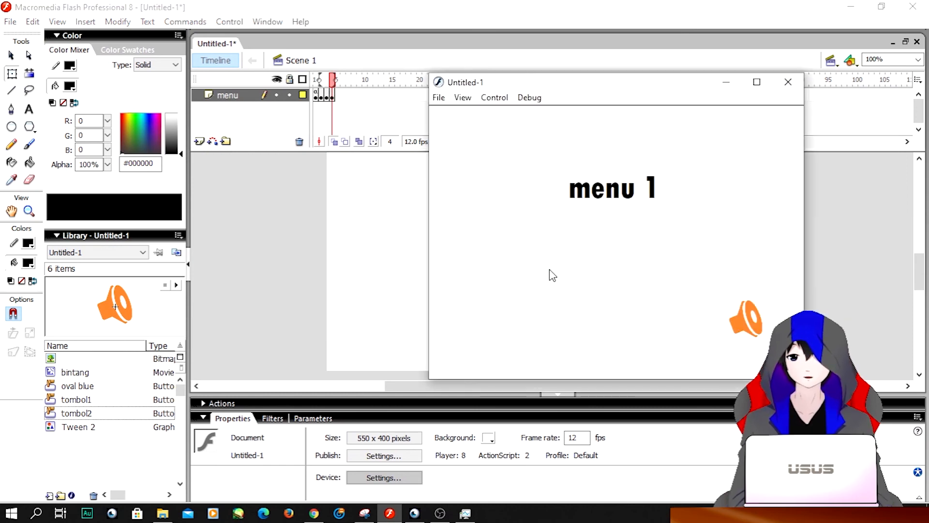
left_click(747, 328)
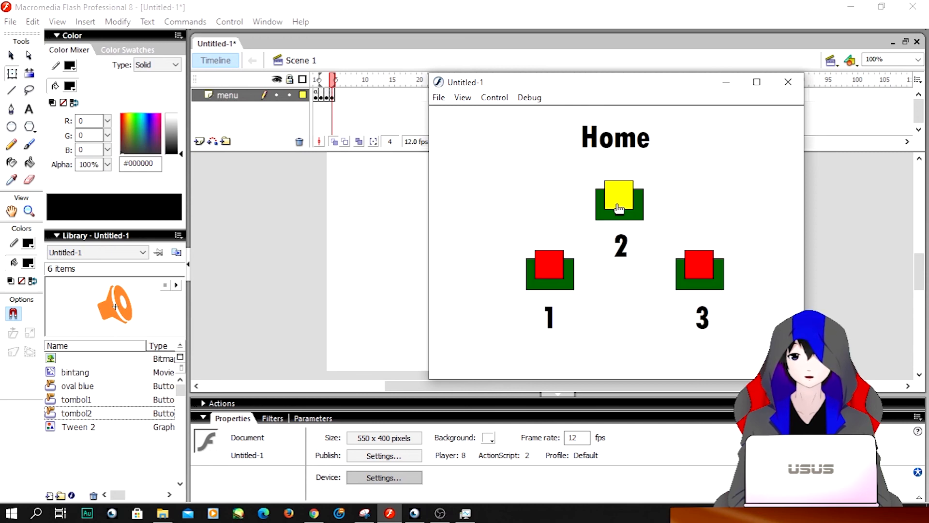
left_click(618, 205)
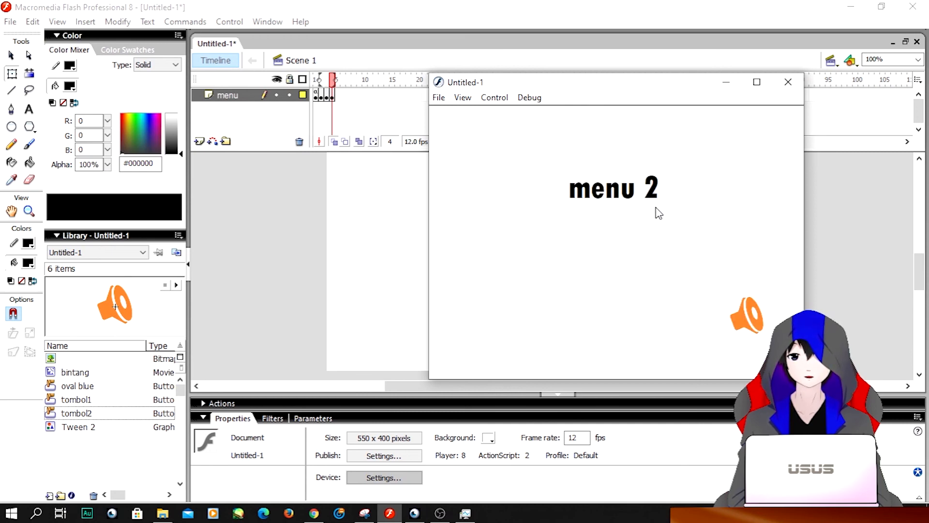
left_click(759, 317)
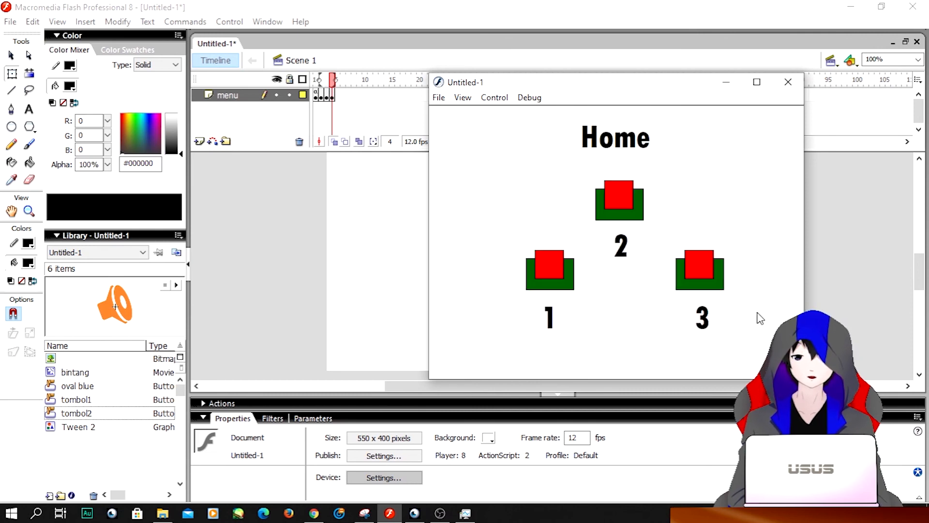
left_click(693, 266)
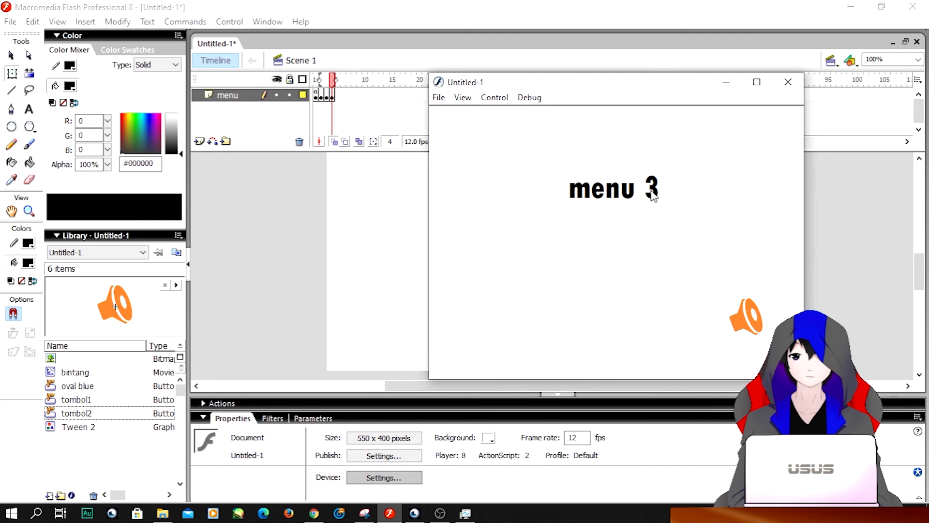
left_click(745, 324)
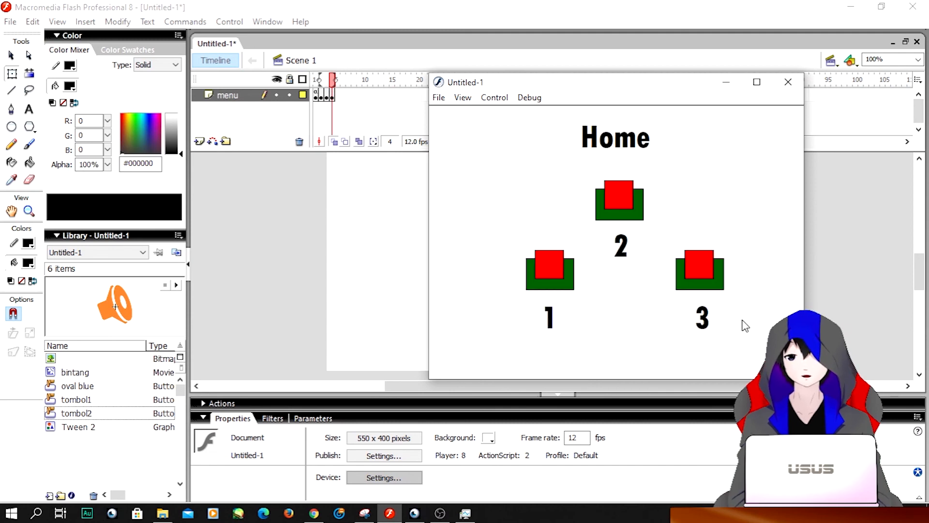